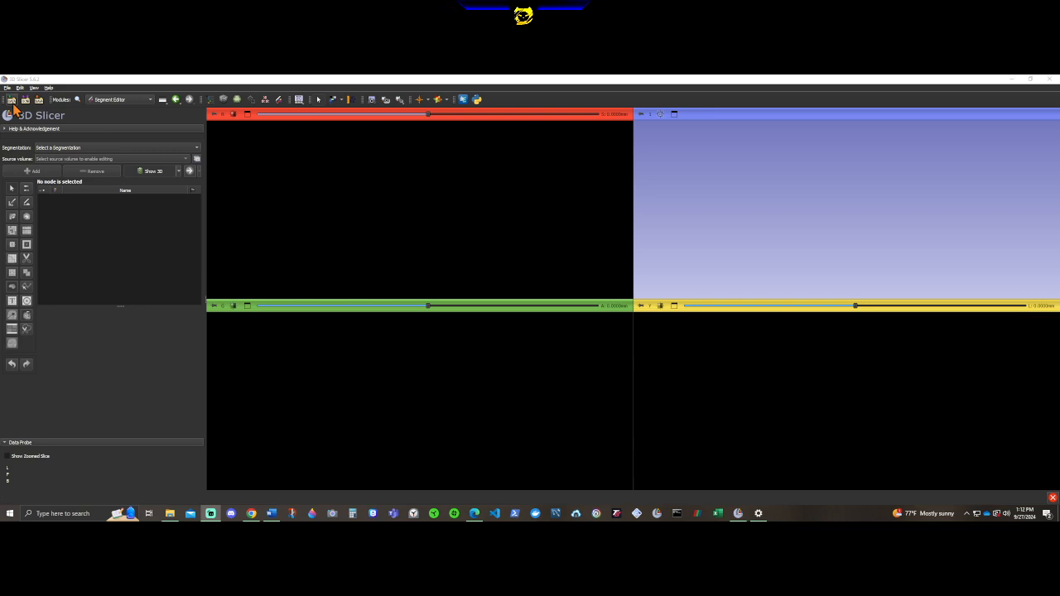
Step: Switch to File Explorer, open the case folder inside DB and check the 7-Zip extraction options for img.nii.gz
left_click(169, 513)
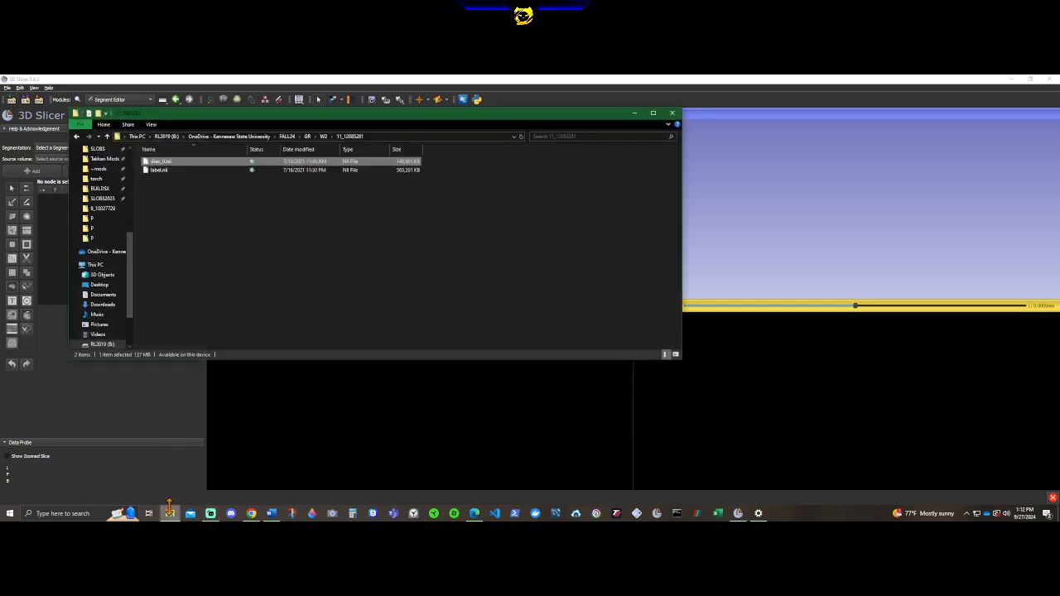
left_click(107, 137)
left_click(107, 136)
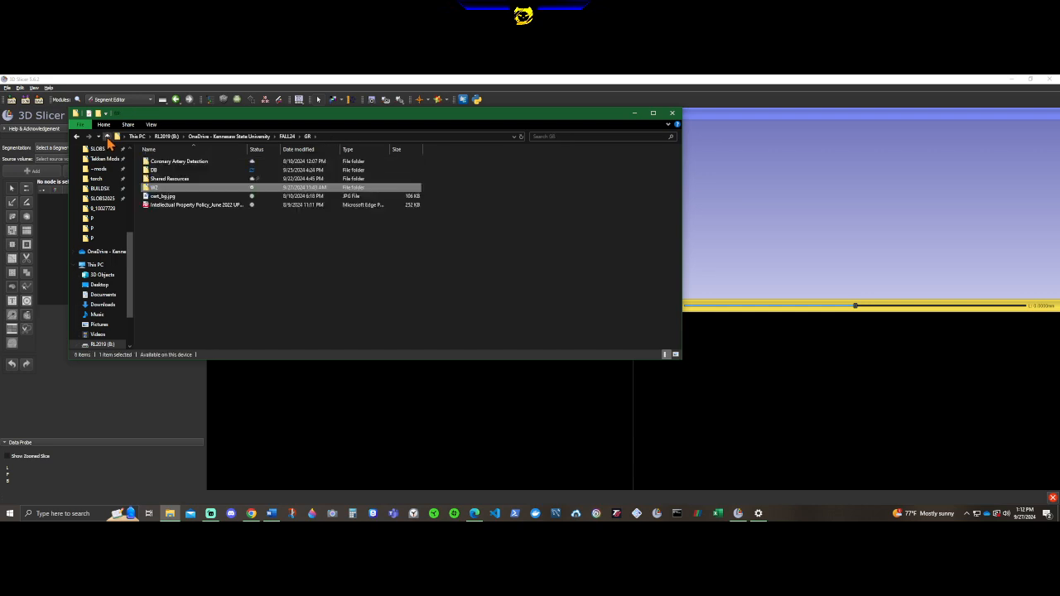
double_click(162, 176)
double_click(161, 161)
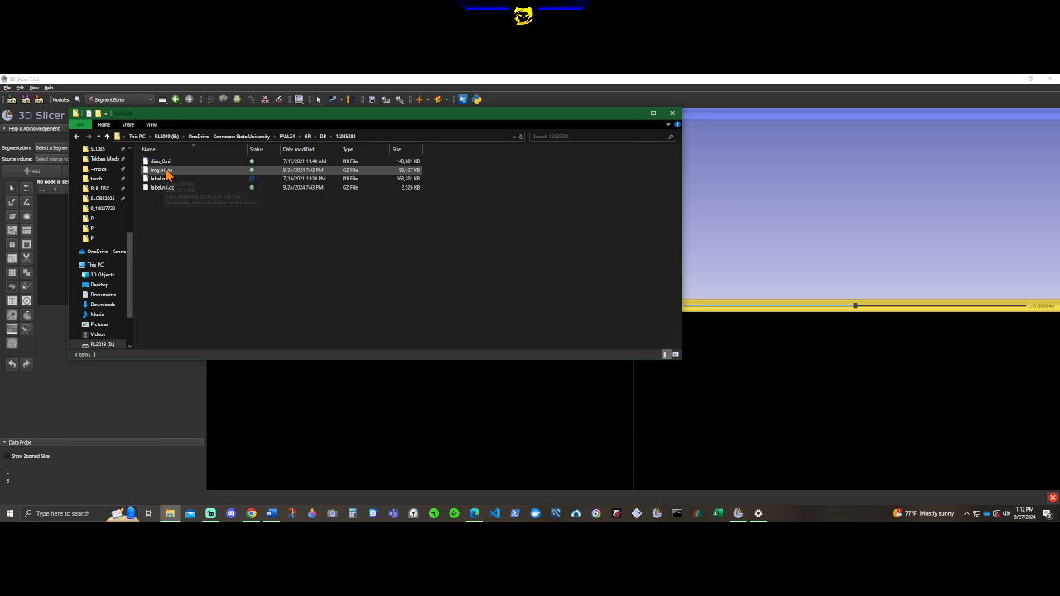
right_click(165, 171)
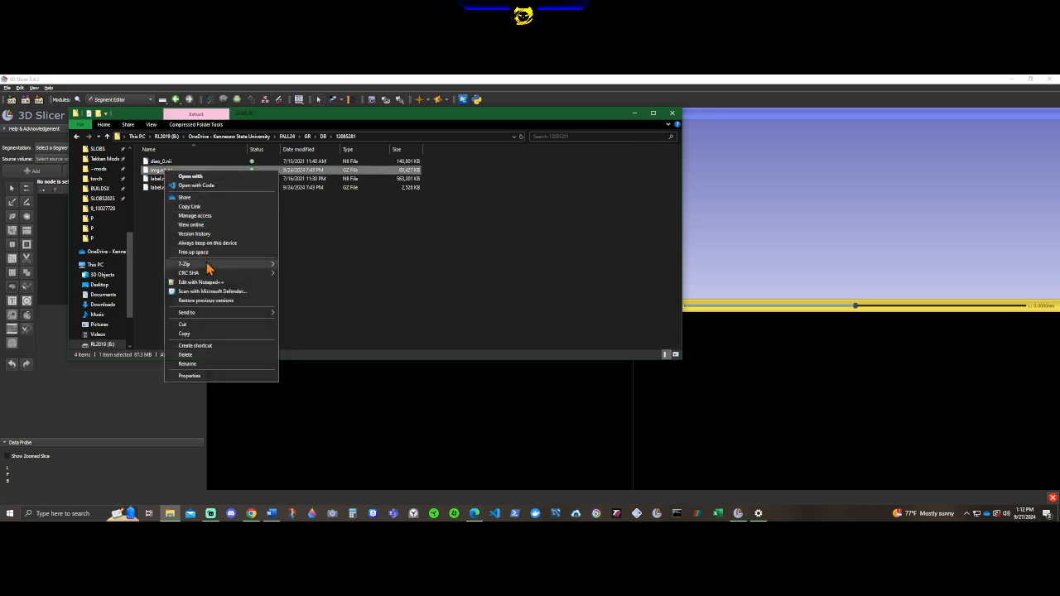
mouse_move(208, 266)
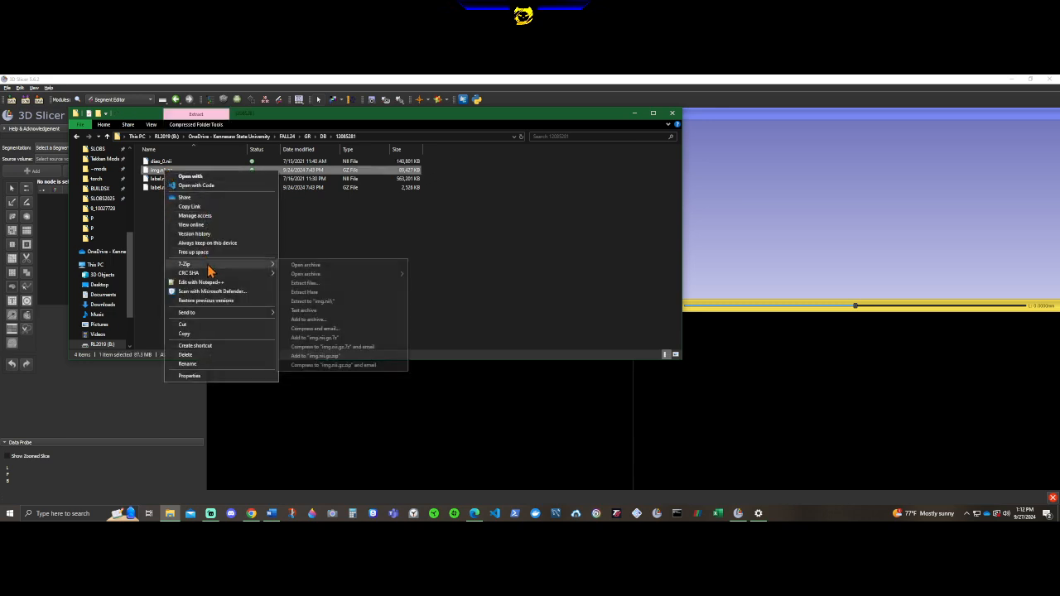
left_click(325, 228)
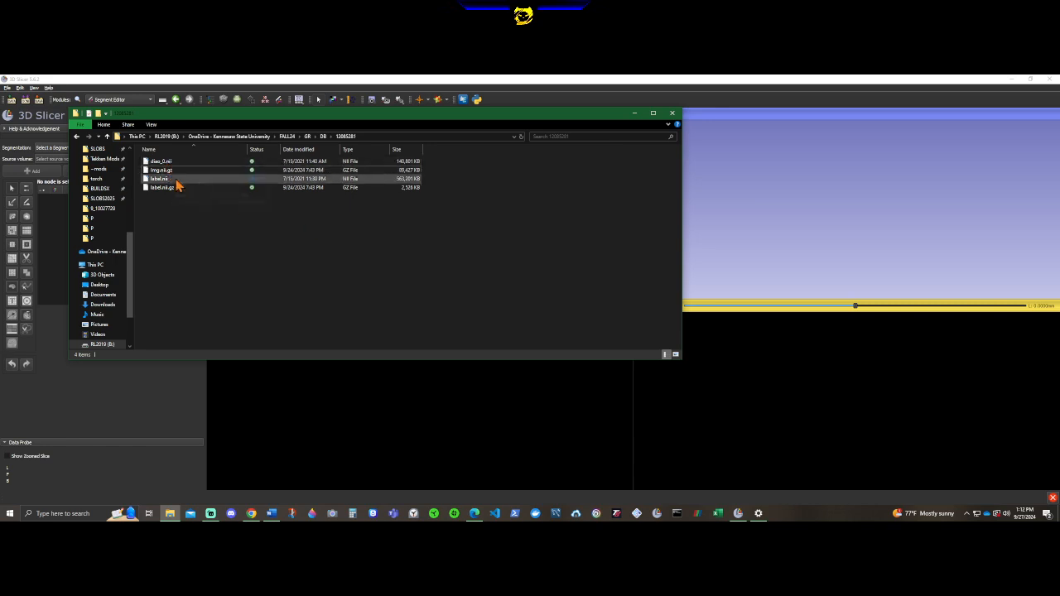
left_click(635, 113)
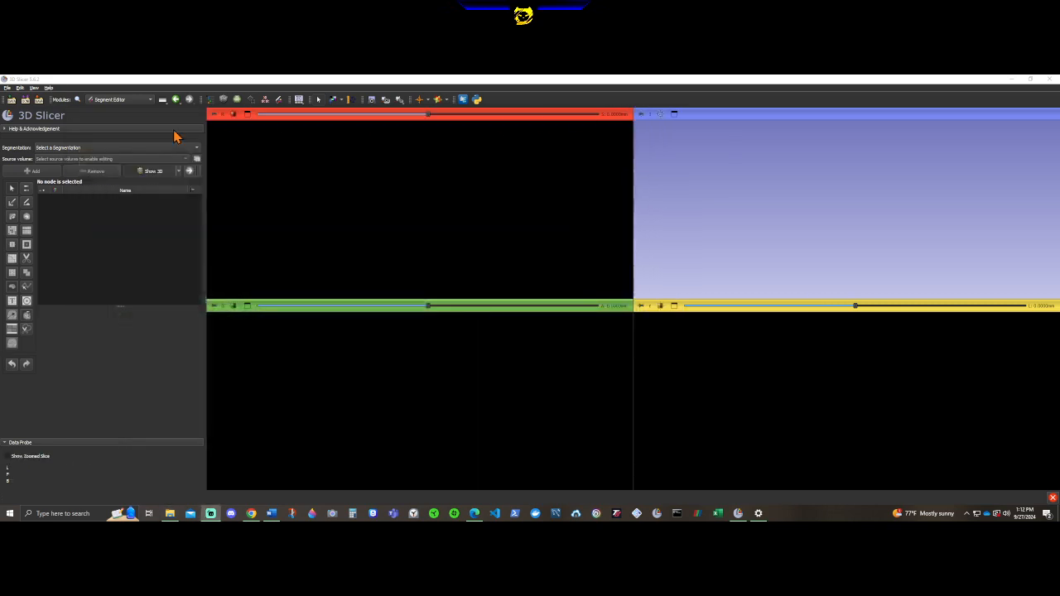
Step: Choose diao_0.nii and label.nii from the case folder inside W2 as data for the 3D Slicer scene
left_click(11, 100)
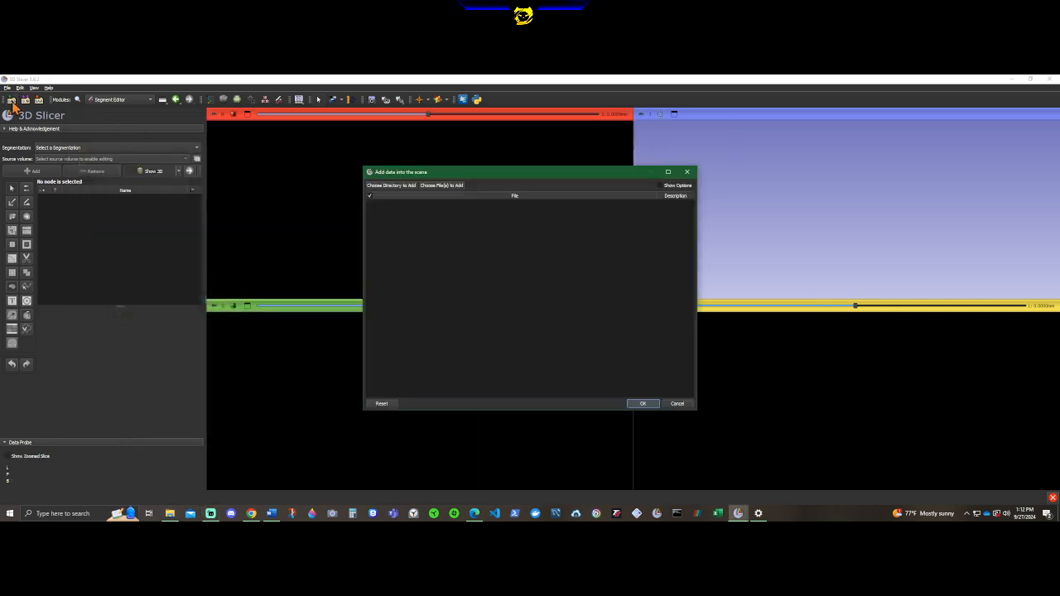
left_click(445, 186)
left_click(92, 150)
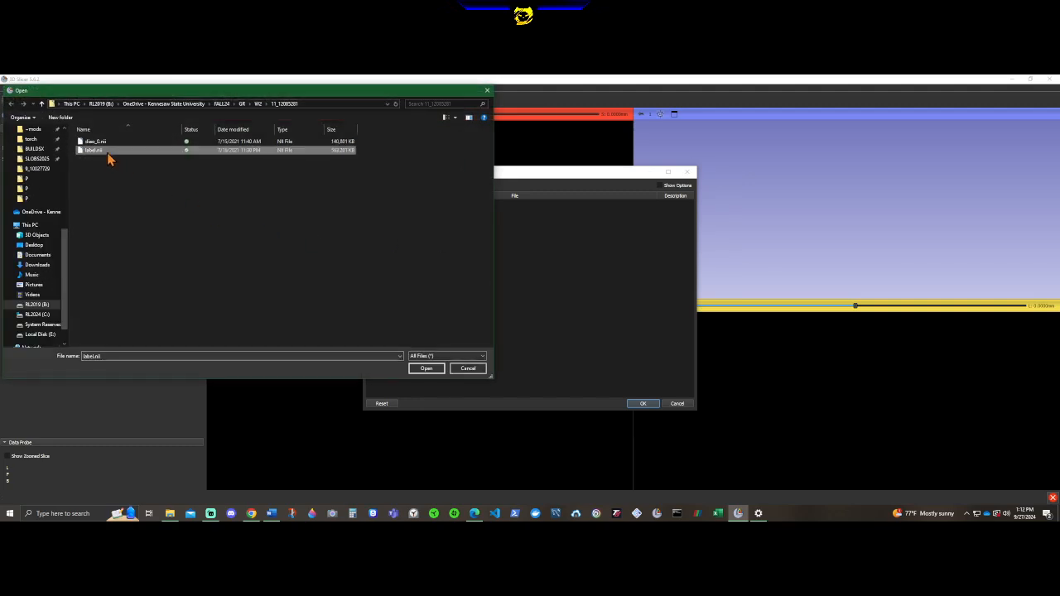
left_click(96, 141, "shift")
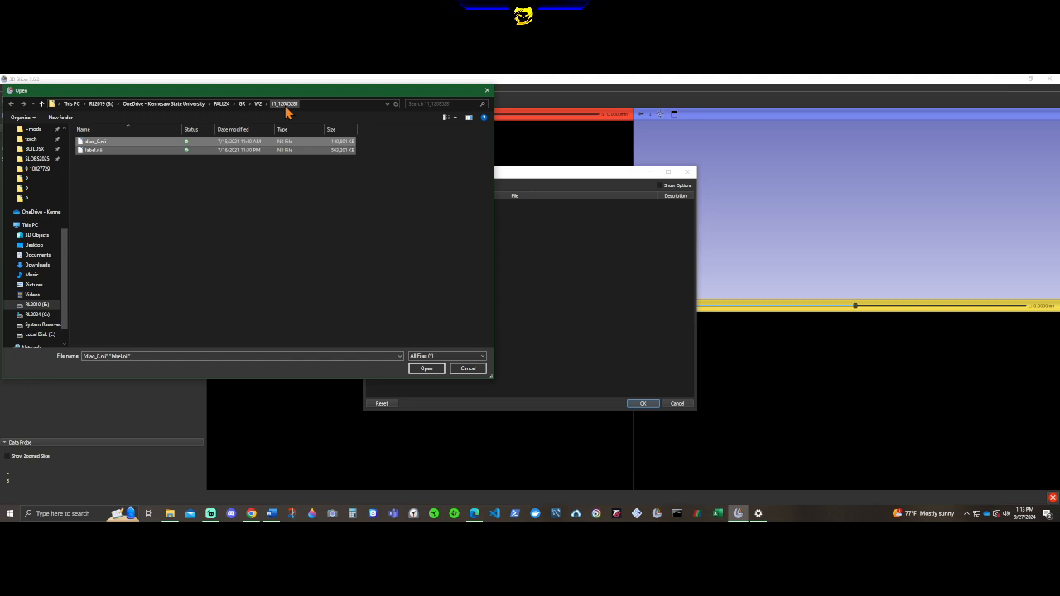
left_click(426, 368)
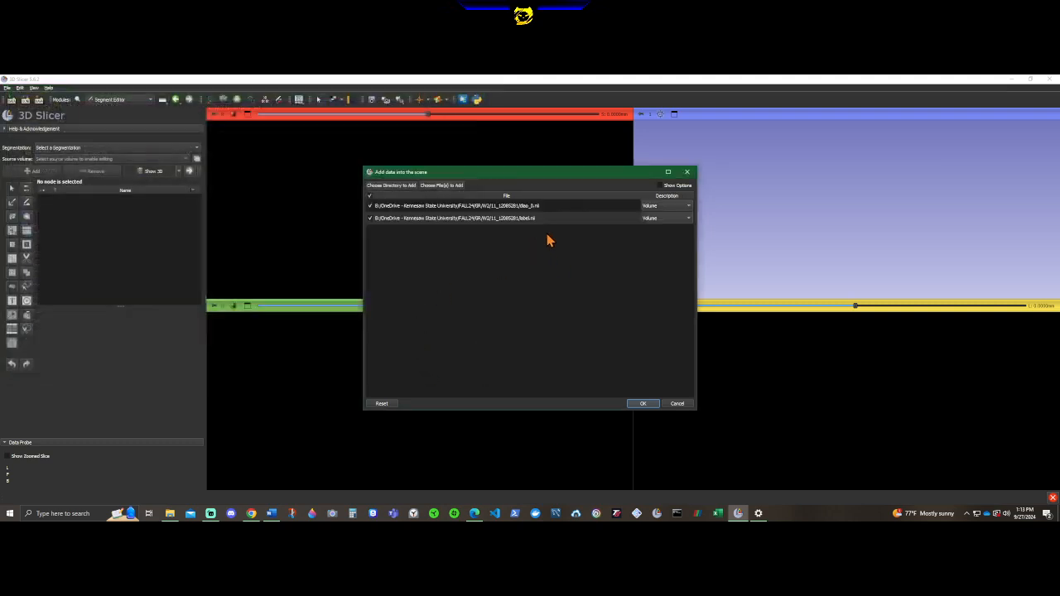
Step: Set label.nii to load as a Segmentation and add both files to the scene
left_click(666, 218)
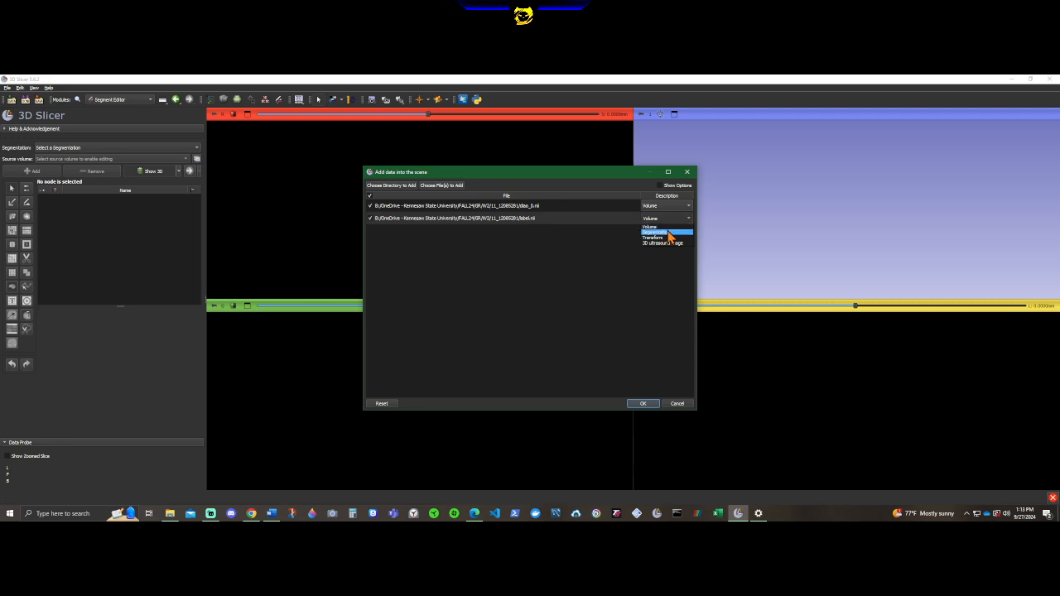
left_click(656, 232)
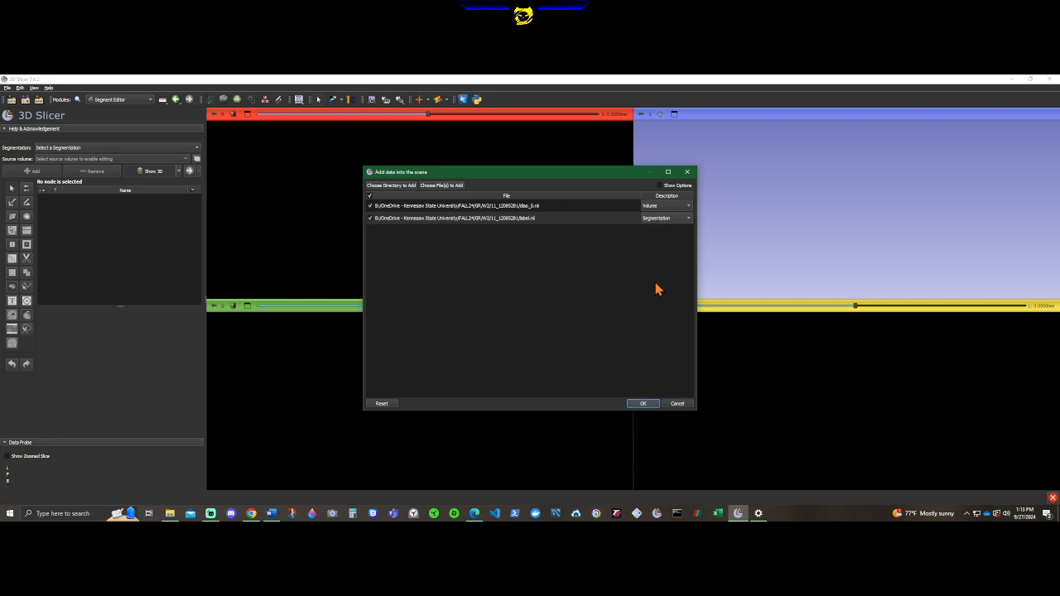
left_click(643, 403)
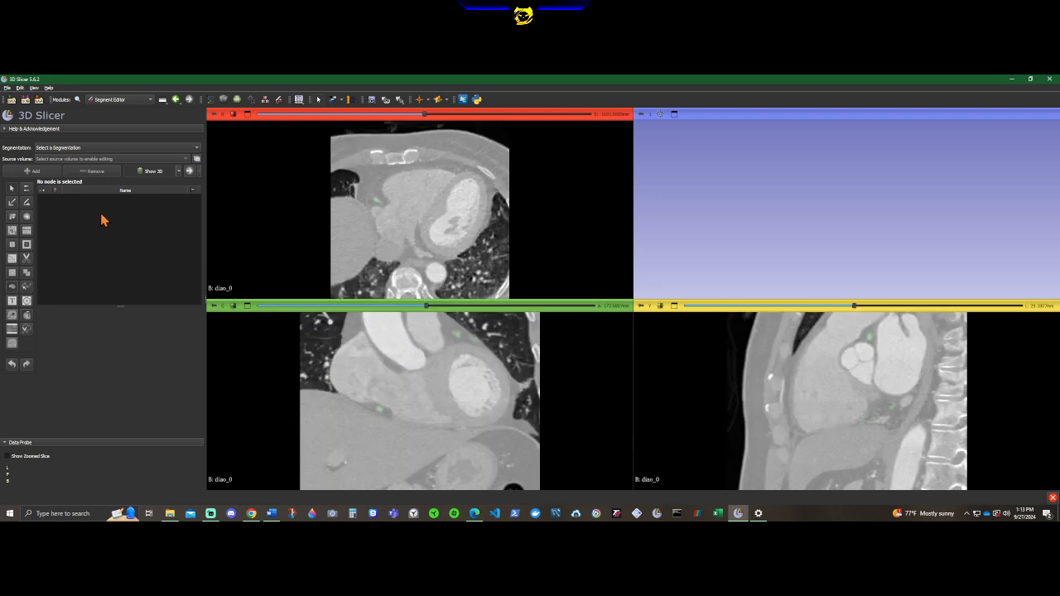
Step: Select the label segmentation for editing and show its vessels centred in the 3D view
left_click(96, 149)
left_click(86, 159)
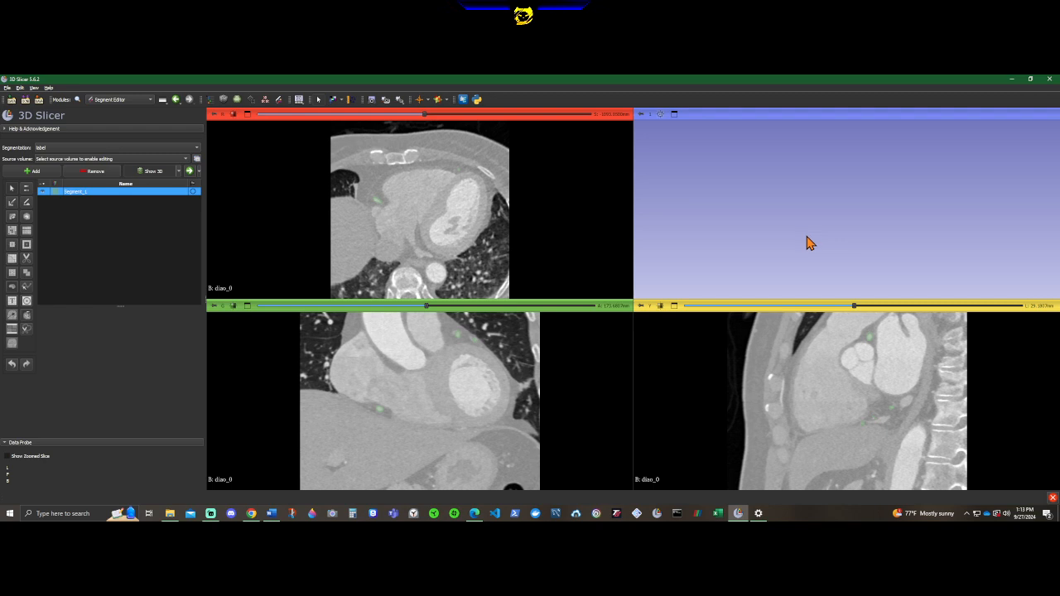
left_click(661, 118)
scroll(847, 227, "up", 6)
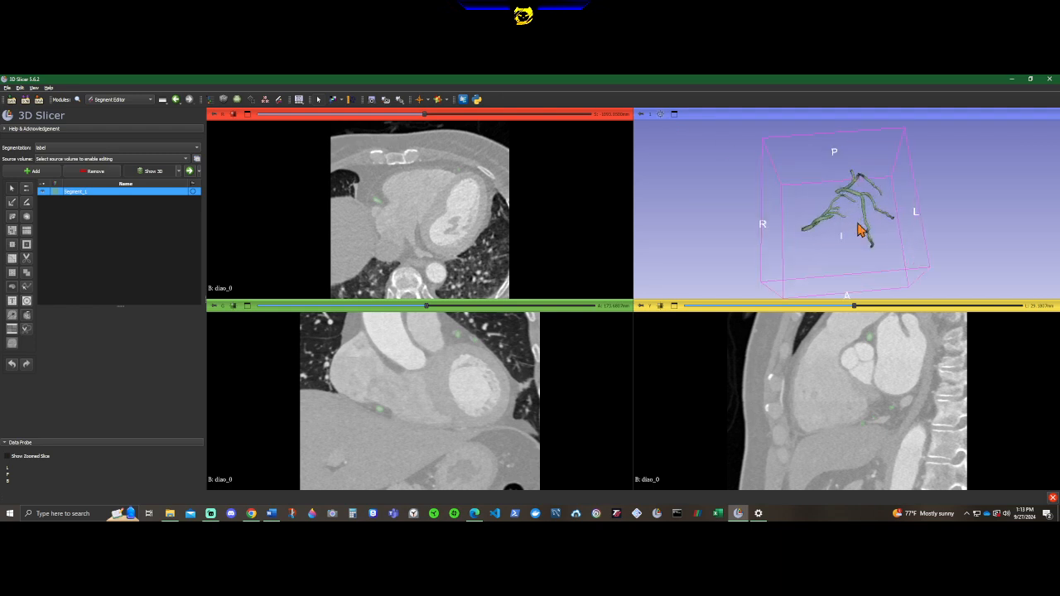
Step: Examine the shape of the segmented coronary vessels from several angles and distances in the 3D view
left_click_drag(854, 234, 864, 263)
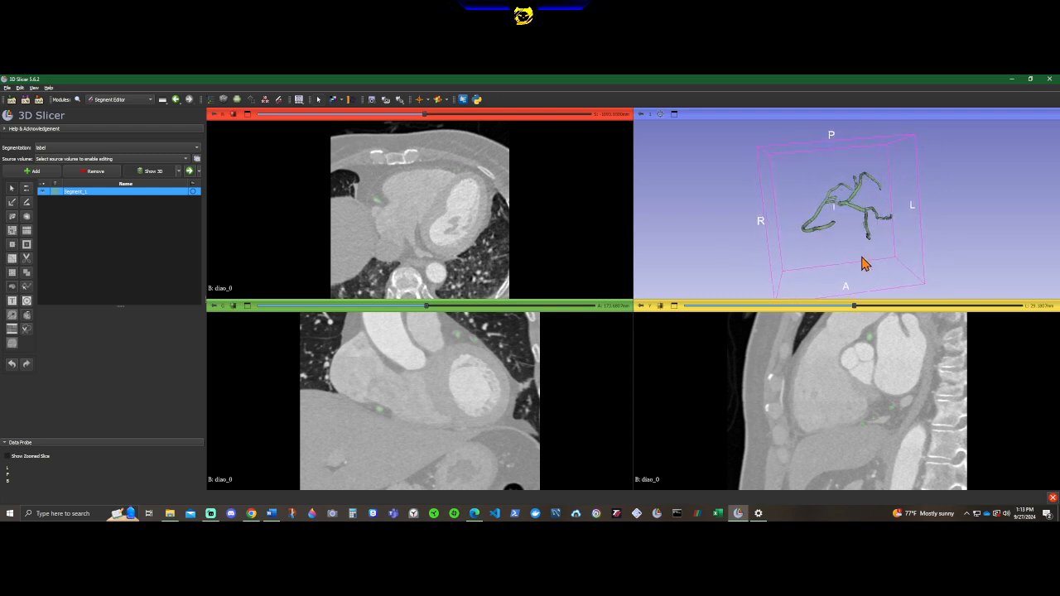
scroll(862, 264, "down", 4)
scroll(861, 265, "down", 5)
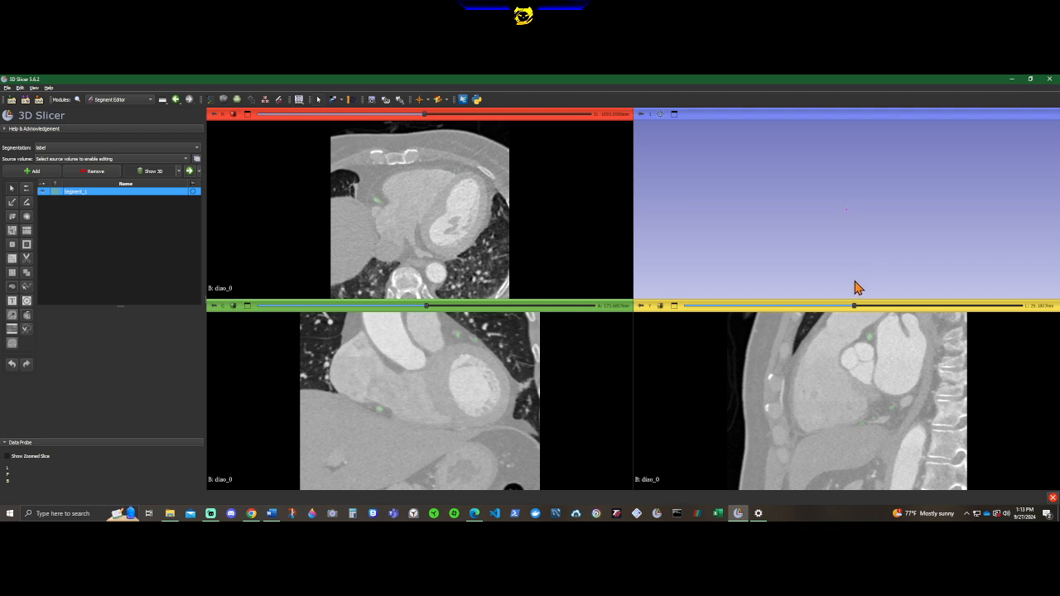
scroll(846, 275, "up", 6)
scroll(846, 271, "up", 3)
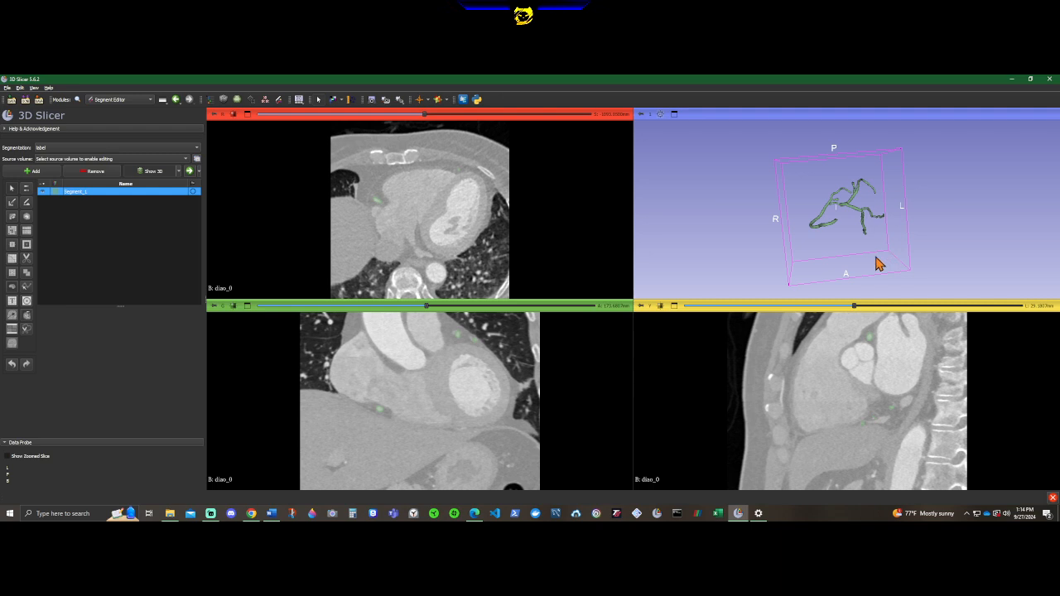
left_click_drag(878, 263, 750, 223)
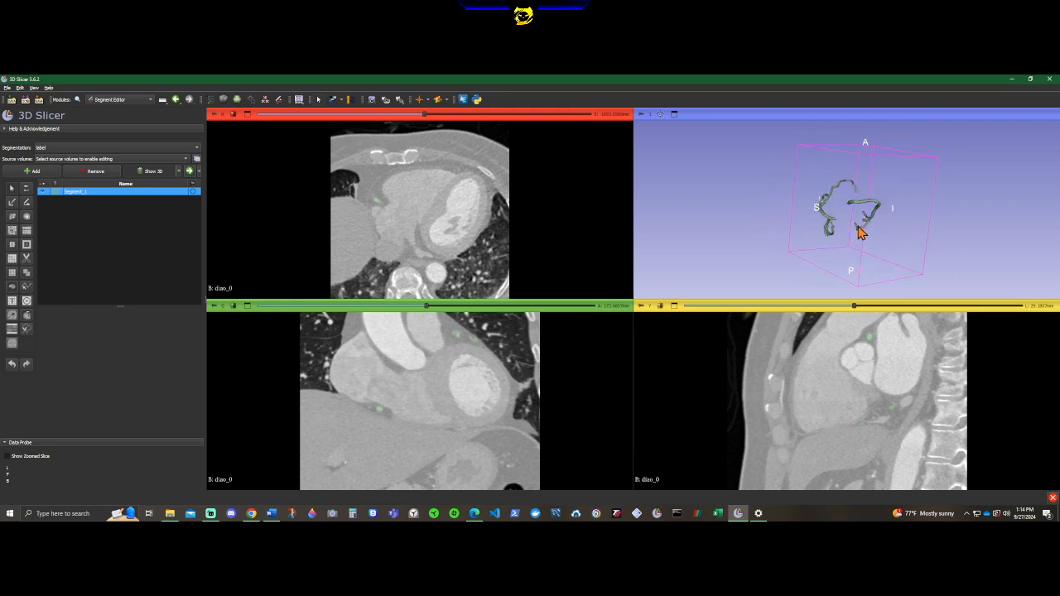
middle_click_drag(856, 225, 970, 222)
left_click_drag(972, 230, 807, 230)
scroll(809, 230, "up", 5)
scroll(809, 230, "down", 5)
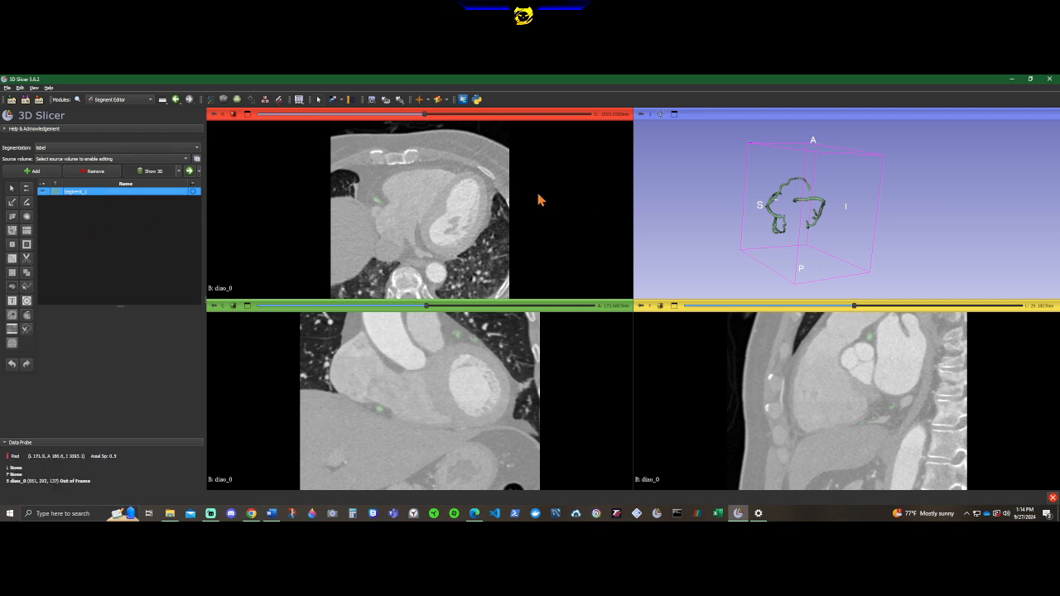
Step: Set diao_0 as the source volume and erase the separate vessel tree on the R side of Segment_1 with free-form Scissors
left_click(97, 158)
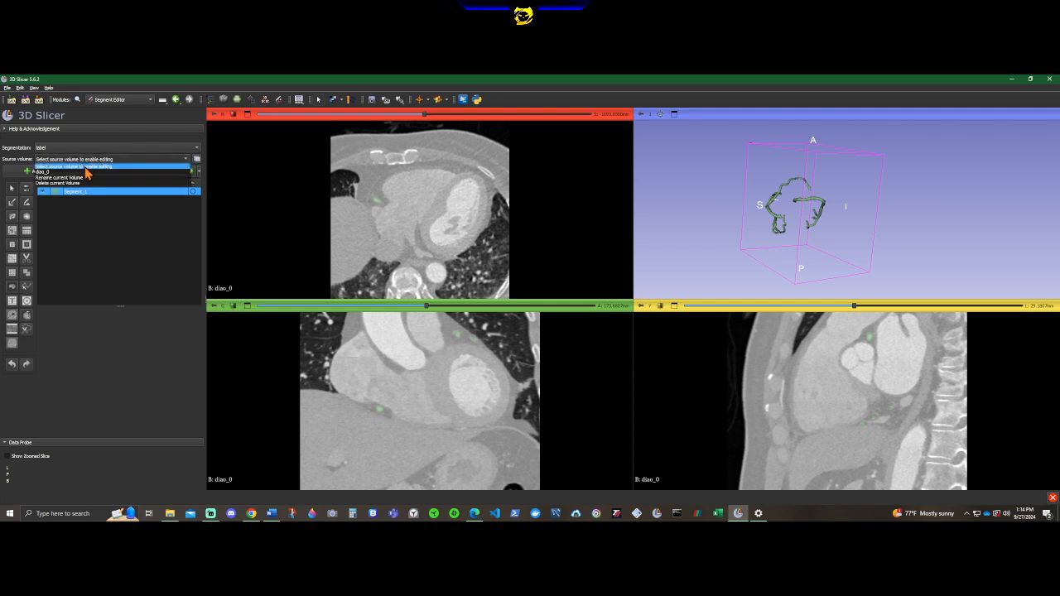
left_click(85, 175)
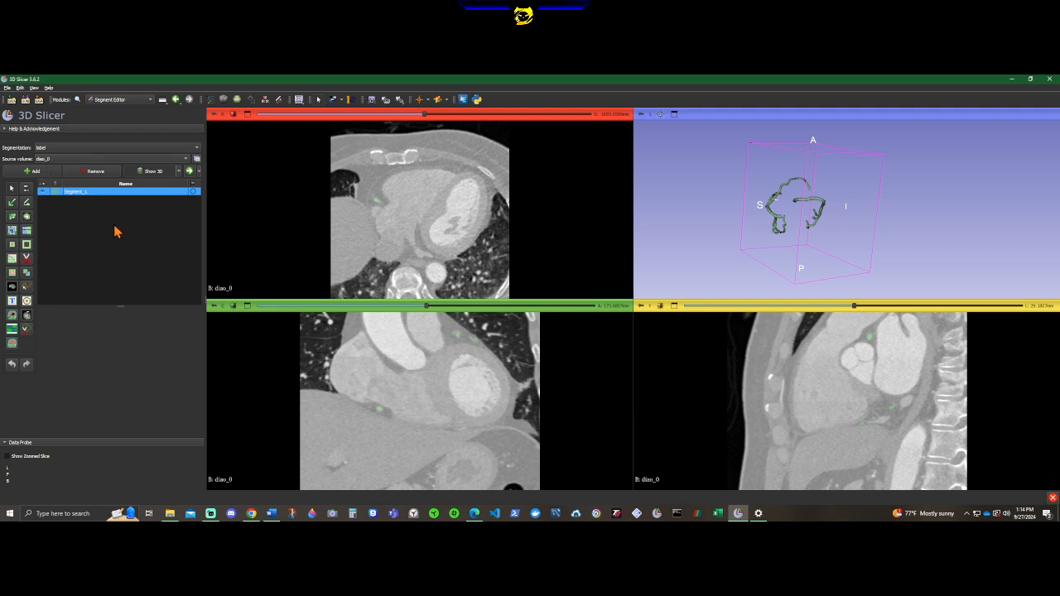
left_click_drag(826, 241, 899, 257)
scroll(853, 245, "up", 6)
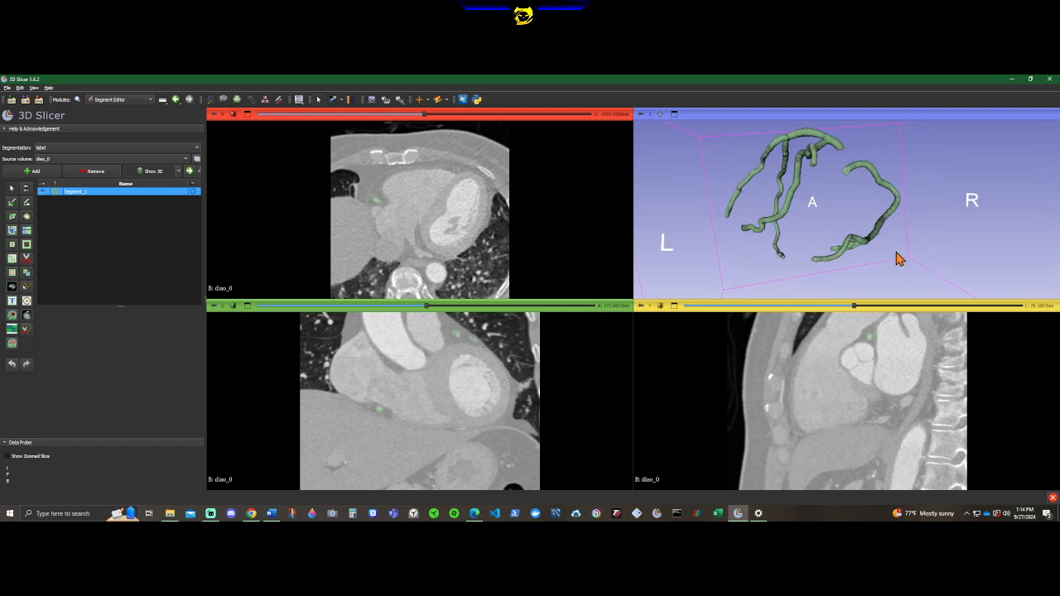
left_click(27, 258)
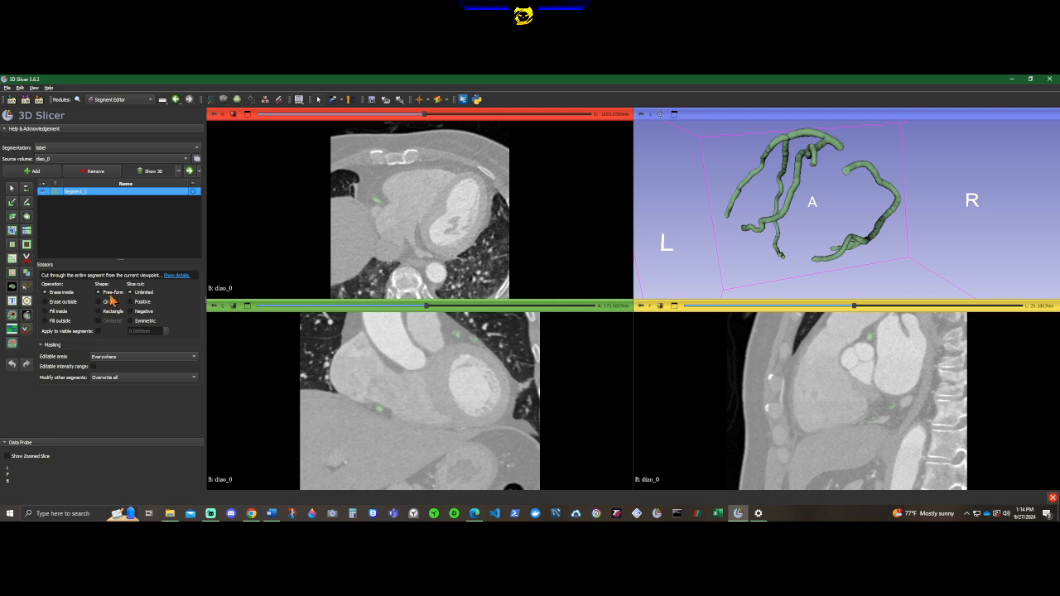
mouse_move(909, 152)
left_mouse_down()
mouse_move(843, 159)
mouse_move(813, 265)
mouse_move(901, 255)
mouse_move(919, 170)
mouse_move(910, 156)
left_mouse_up()
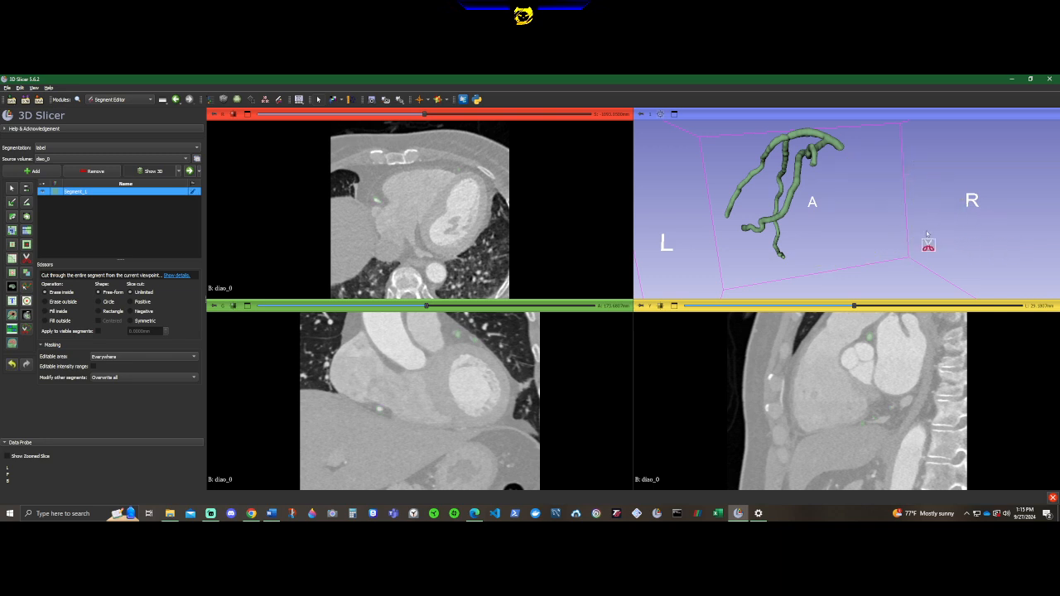
key("Escape")
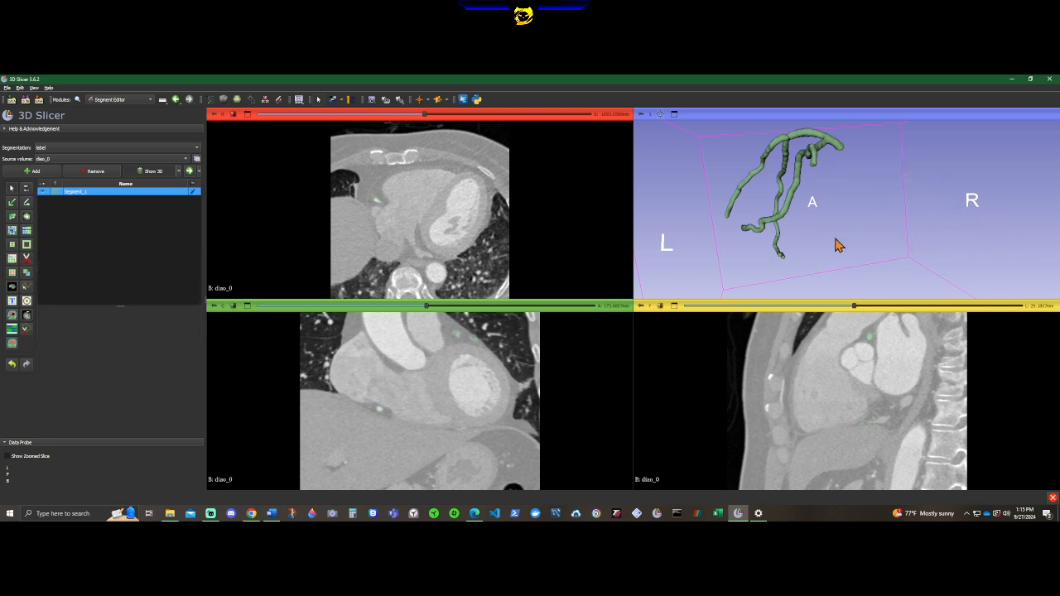
Step: Open the label segmentation in the Segmentations module and expand its options for exporting to files
left_click_drag(810, 248, 934, 253)
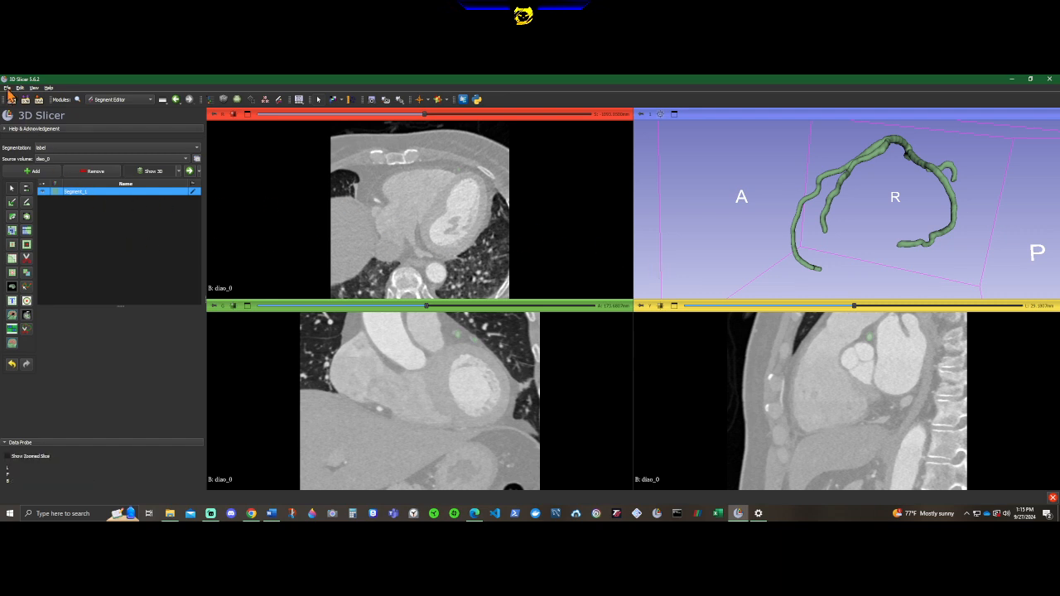
left_click(191, 173)
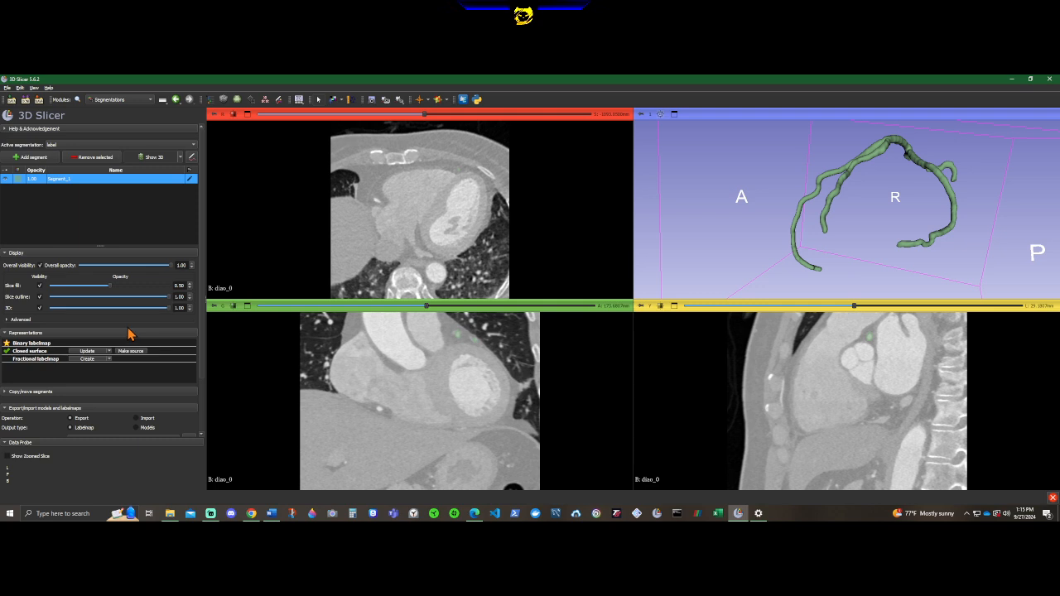
scroll(133, 352, "down", 2)
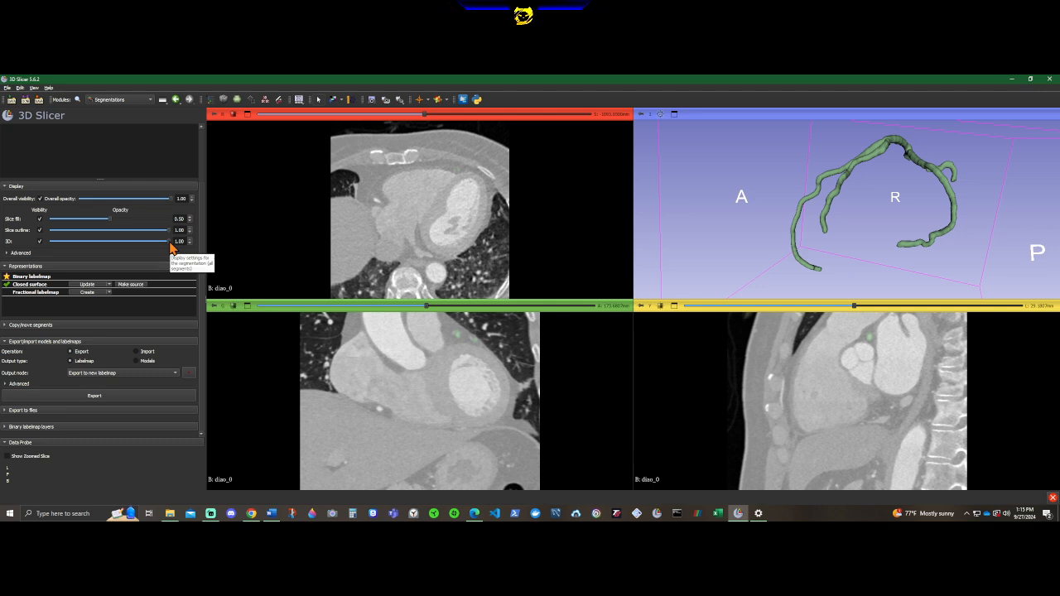
mouse_move(171, 247)
left_mouse_down()
mouse_move(39, 255)
mouse_move(187, 248)
left_mouse_up()
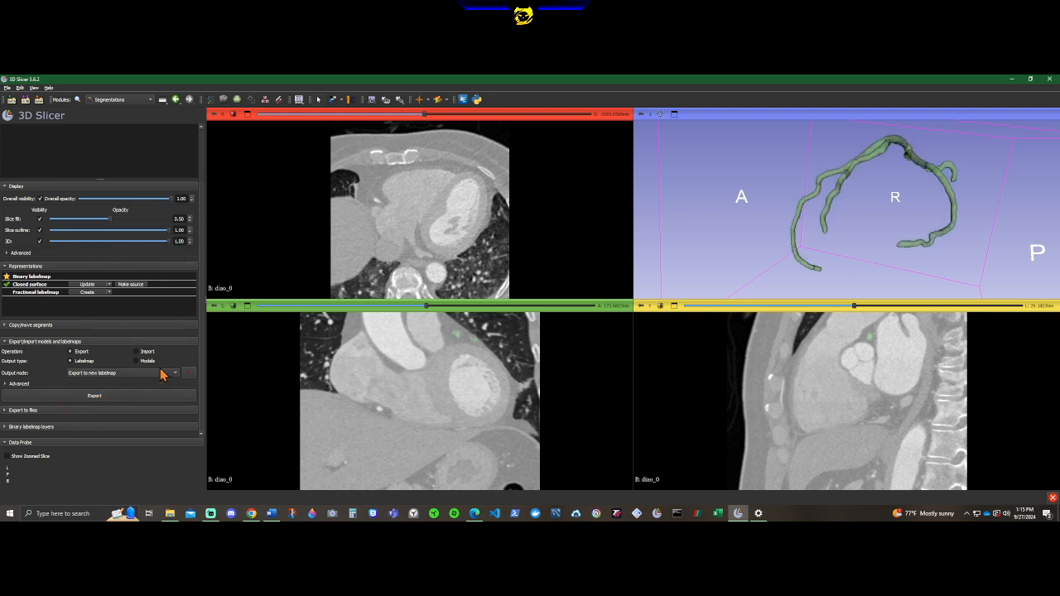
left_click(59, 410)
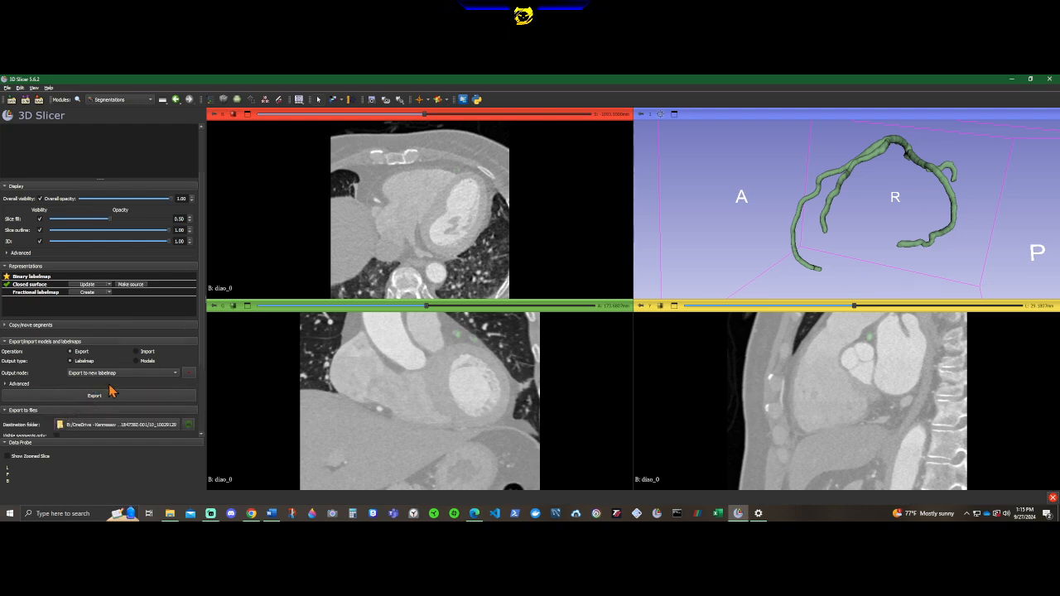
Step: Set the export destination to the only case folder inside FALL24/GR/W2 on the RL2019 drive
scroll(112, 391, "down", 3)
left_click(170, 315)
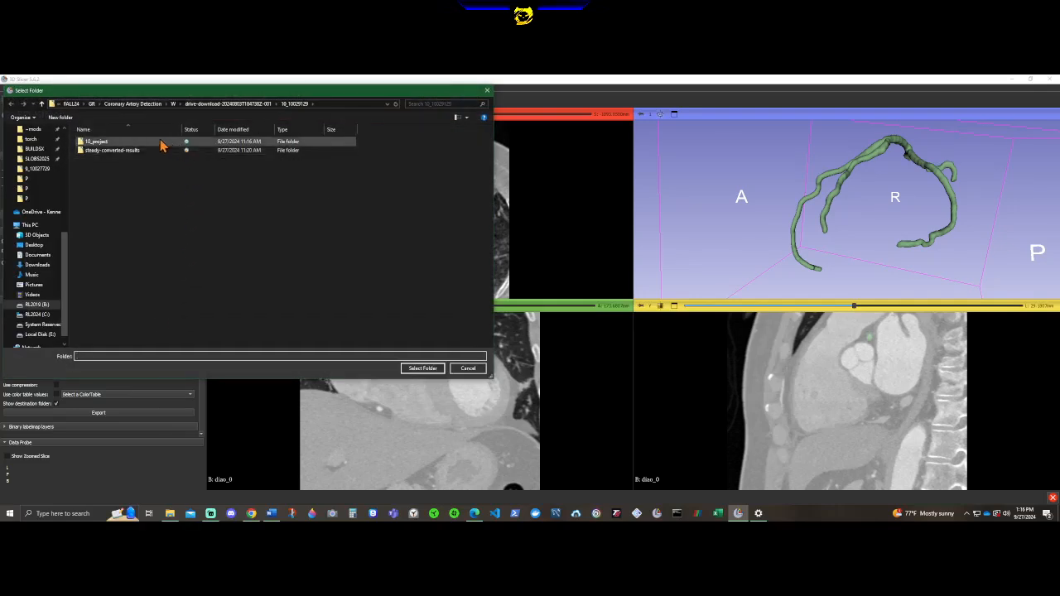
left_click(42, 104)
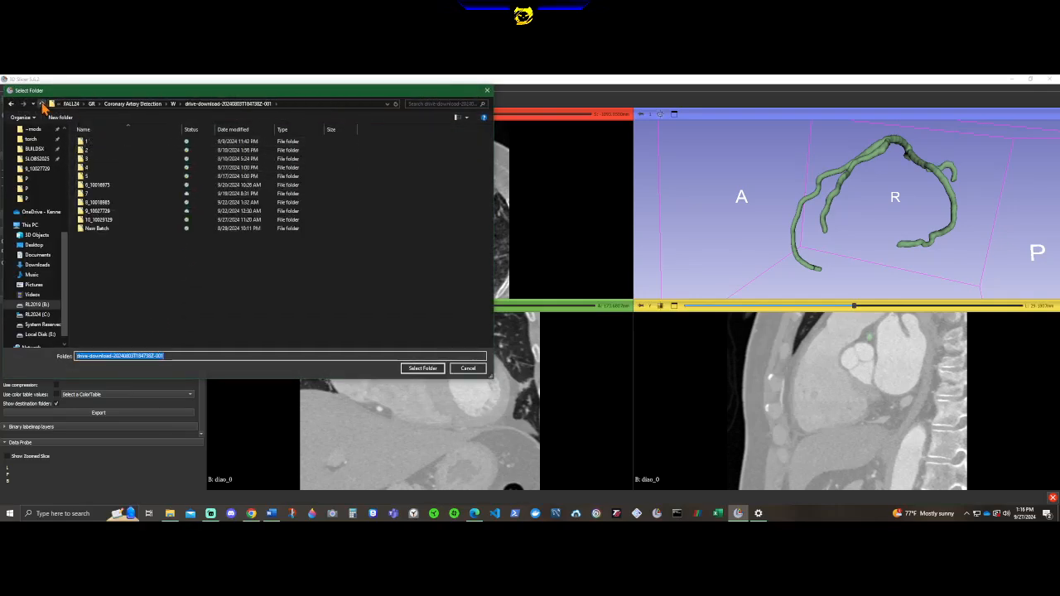
left_click(41, 104)
left_click(41, 103)
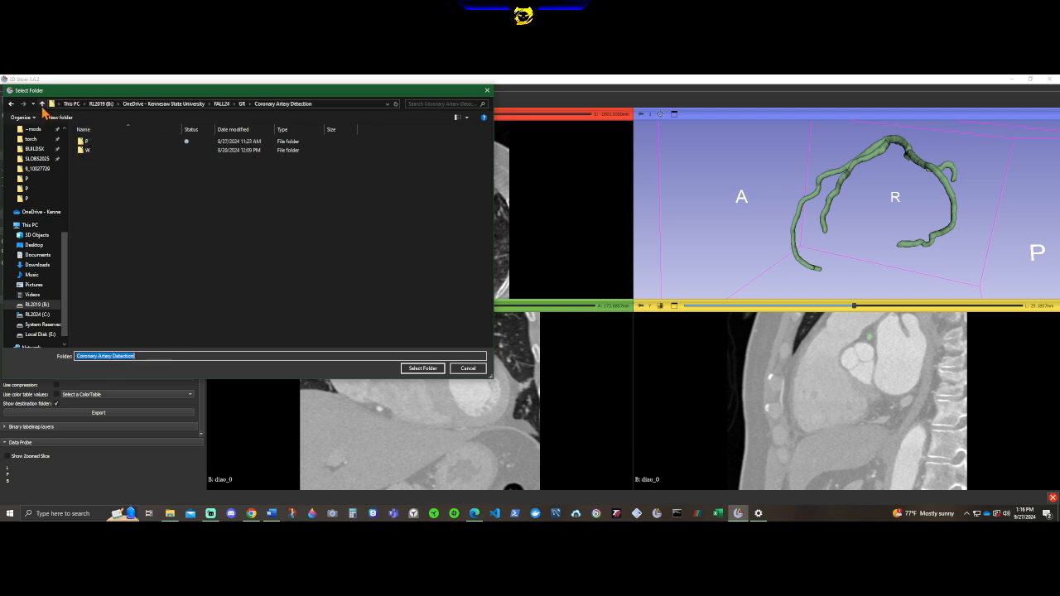
left_click(41, 104)
double_click(99, 171)
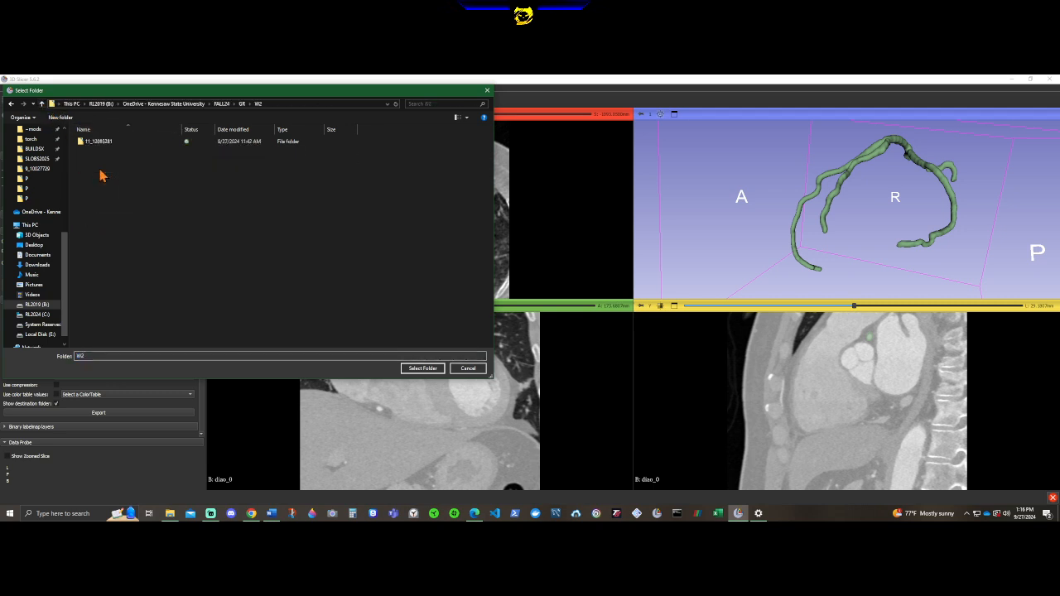
double_click(100, 143)
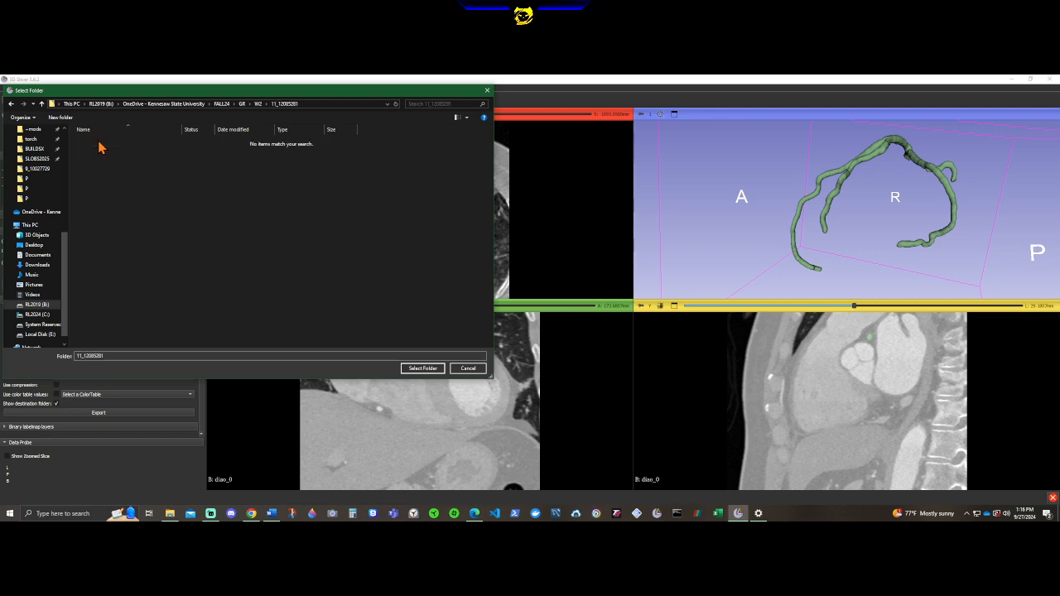
left_click(422, 368)
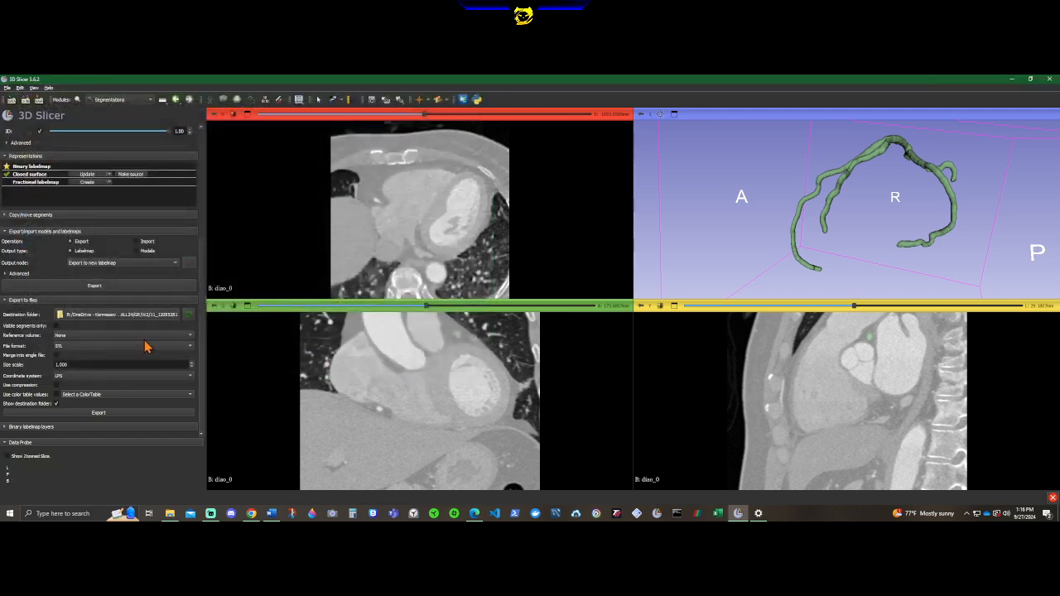
Step: Export the segmentation to the destination folder in STL file format
left_click(82, 347)
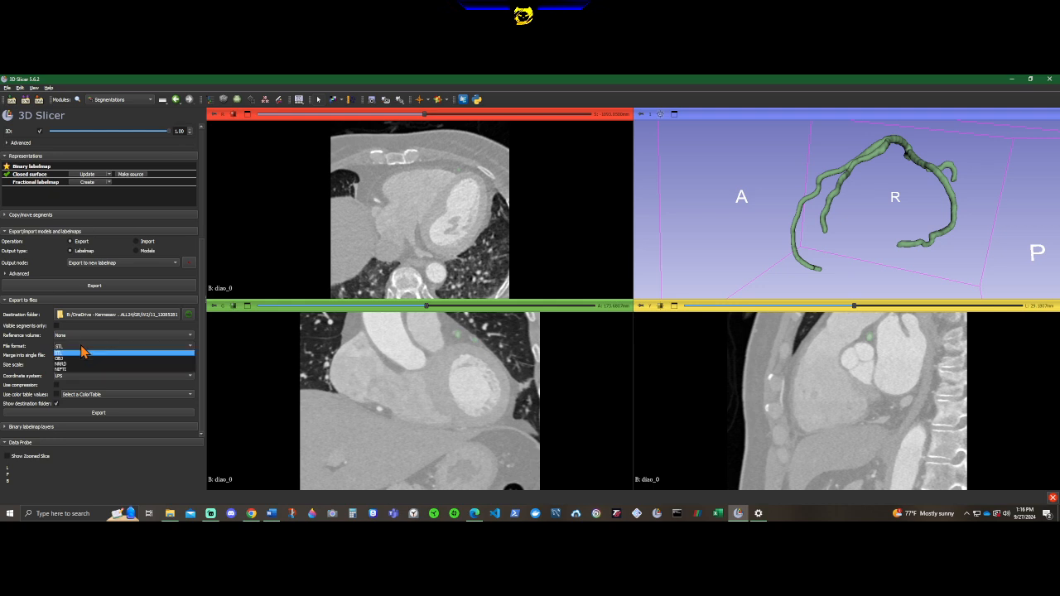
left_click(83, 352)
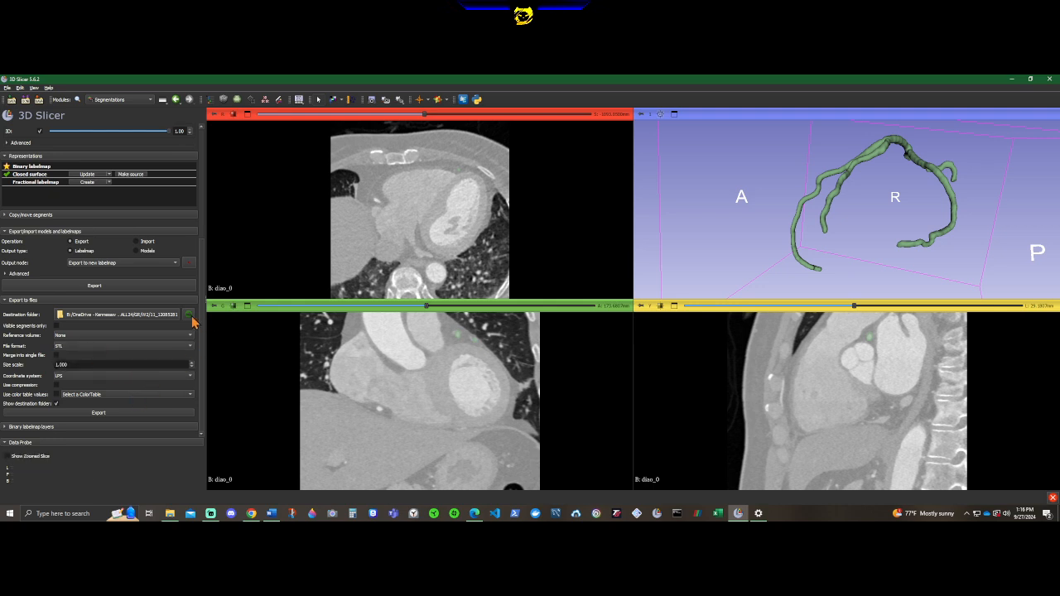
left_click(106, 415)
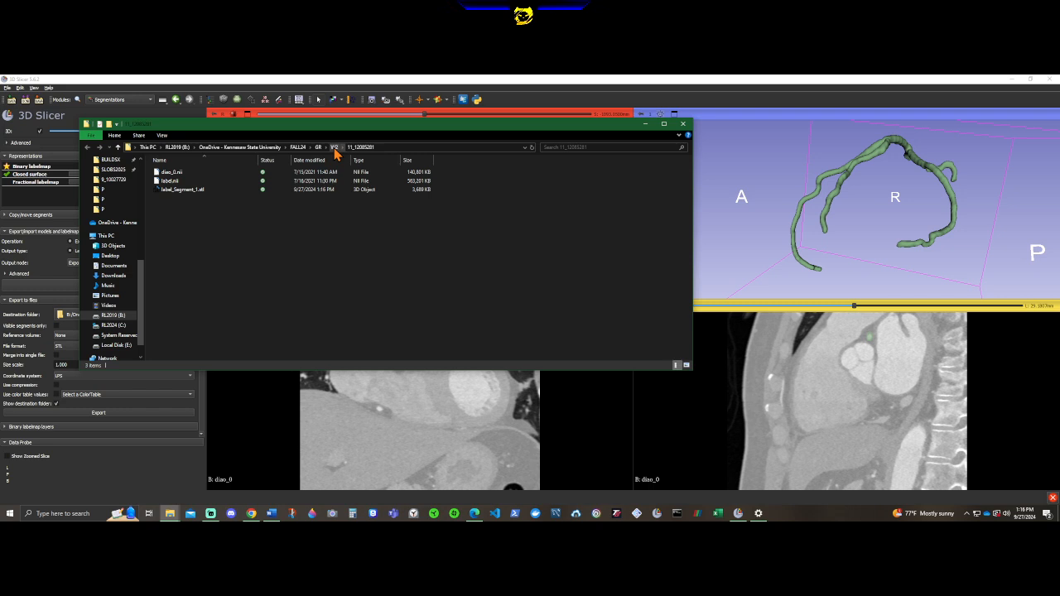
Step: Close the export folder window and exit 3D Slicer, discarding the unsaved modifications
left_click(186, 196)
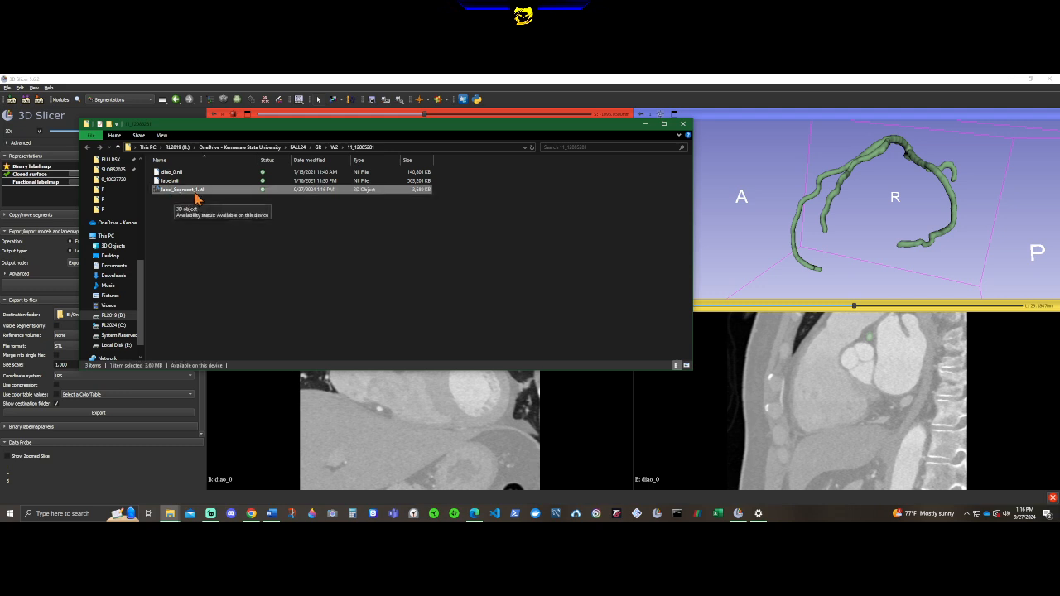
left_click(386, 239)
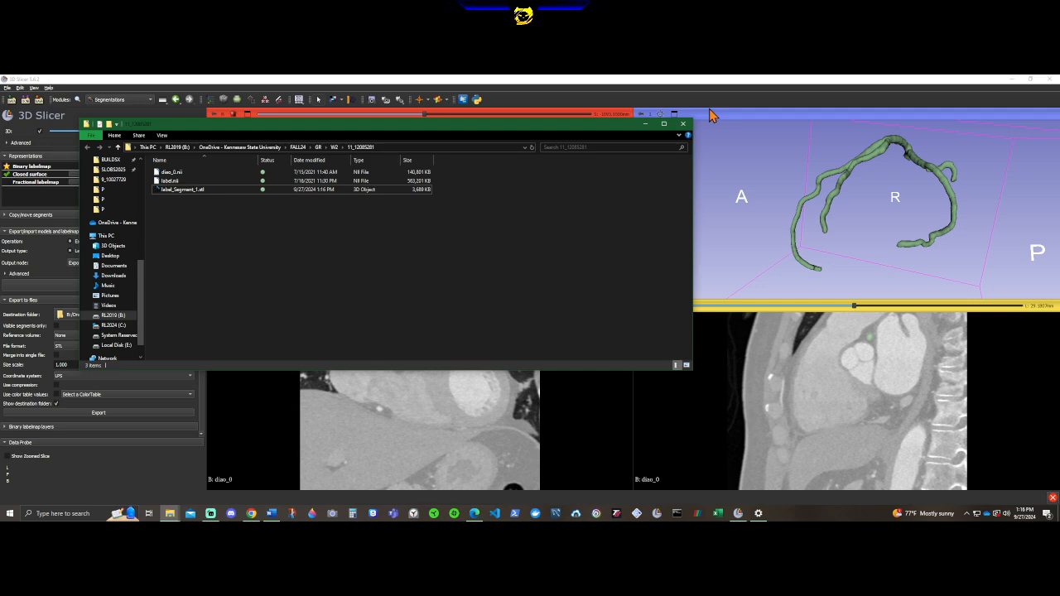
left_click(682, 125)
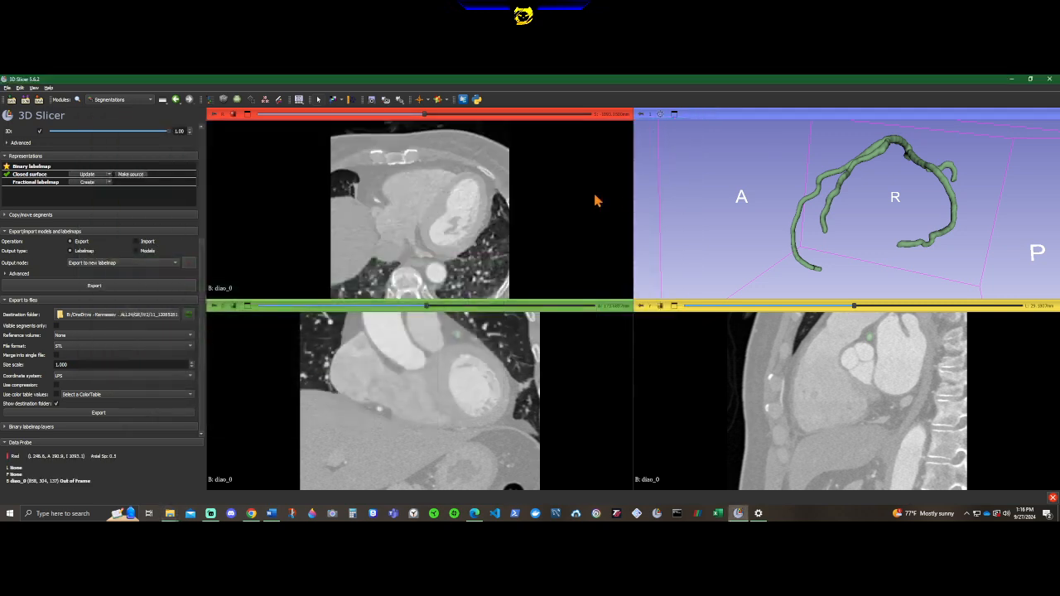
left_click(1050, 79)
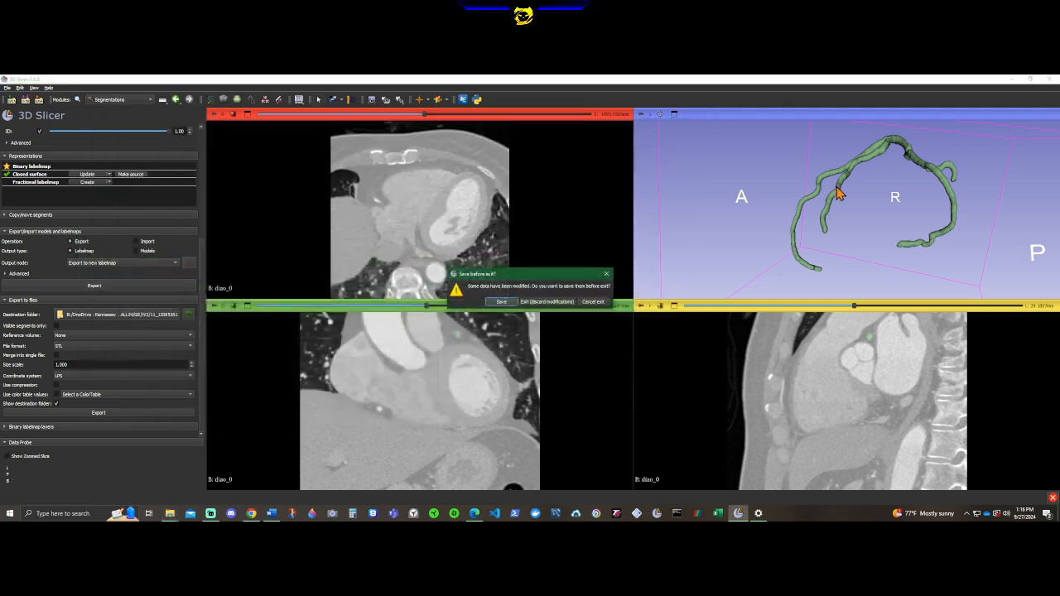
left_click(550, 307)
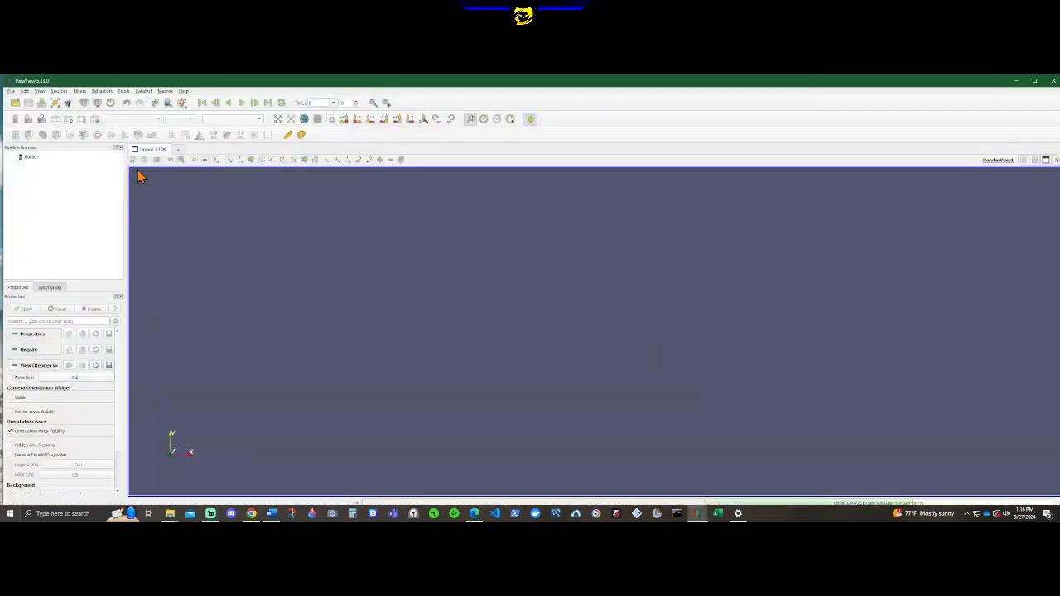
Step: In ParaView, open label_Segment_1.stl from the case folder in FALL24/GR/W2 and load it into the render view
left_click(16, 103)
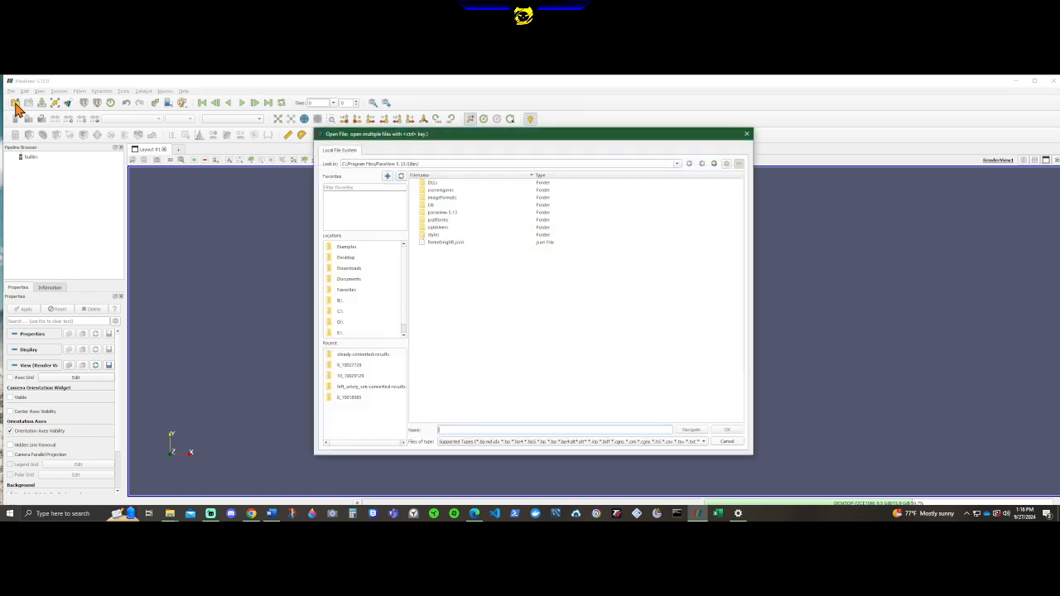
left_click(347, 302)
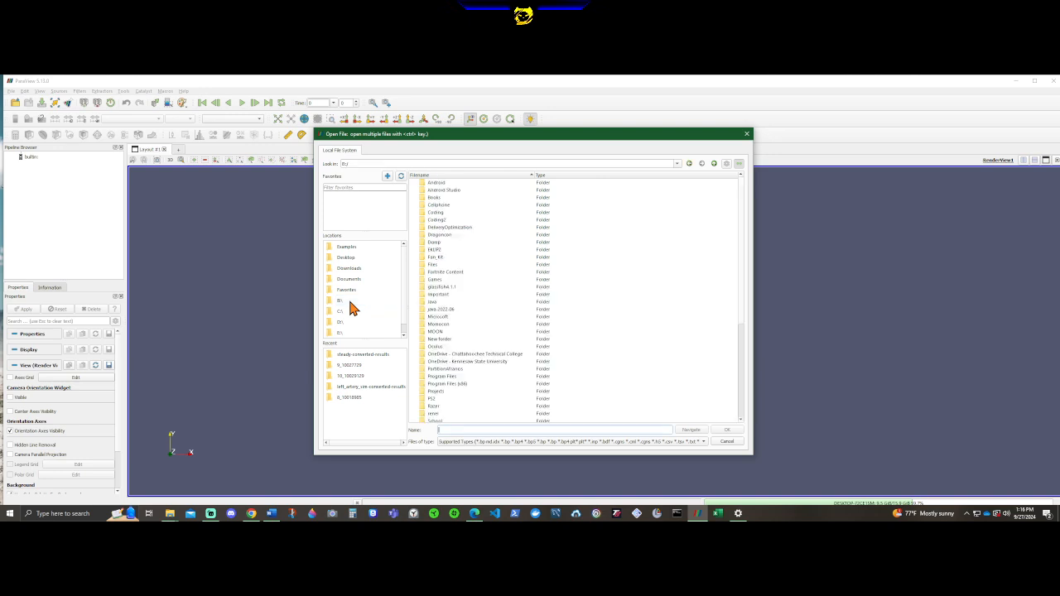
double_click(476, 362)
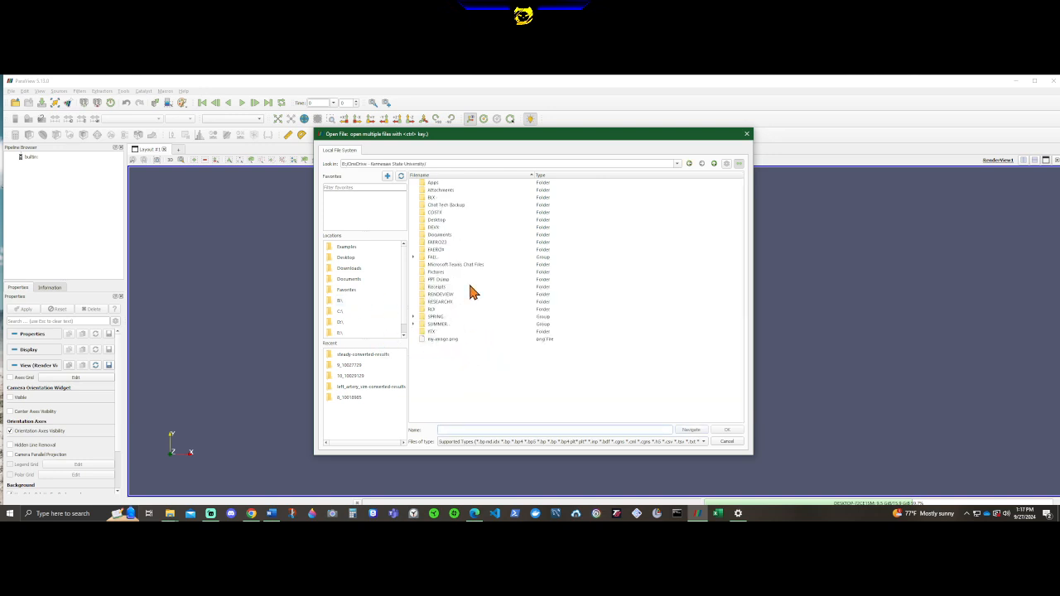
left_click(413, 257)
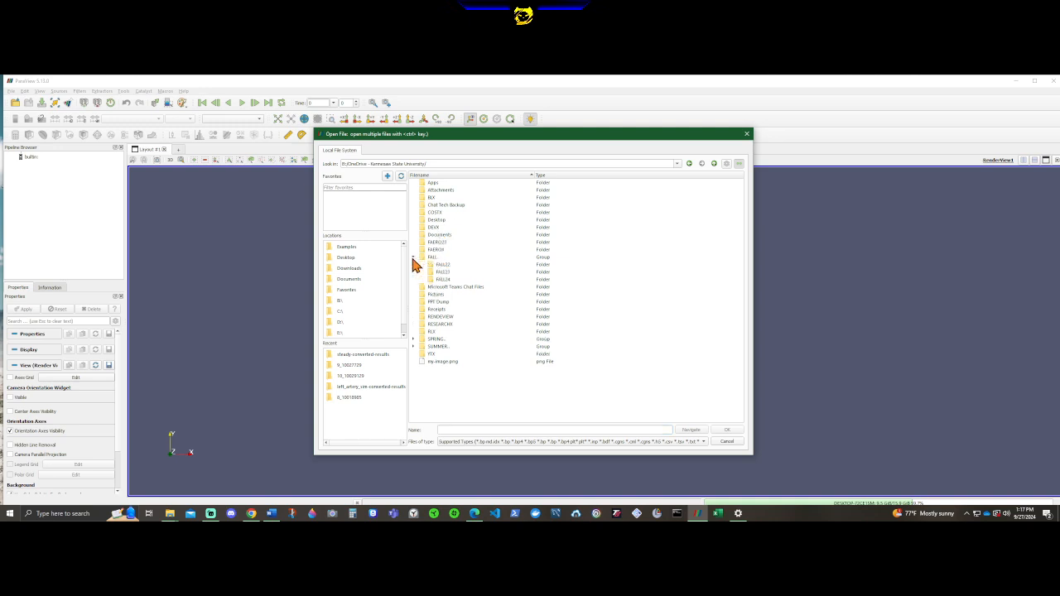
double_click(440, 280)
double_click(434, 205)
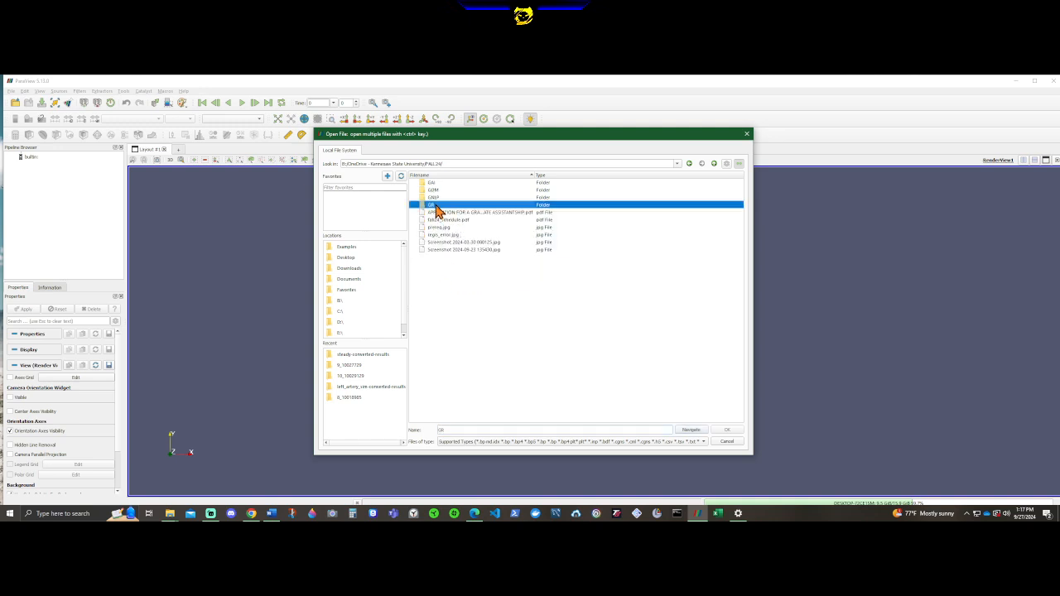
double_click(434, 207)
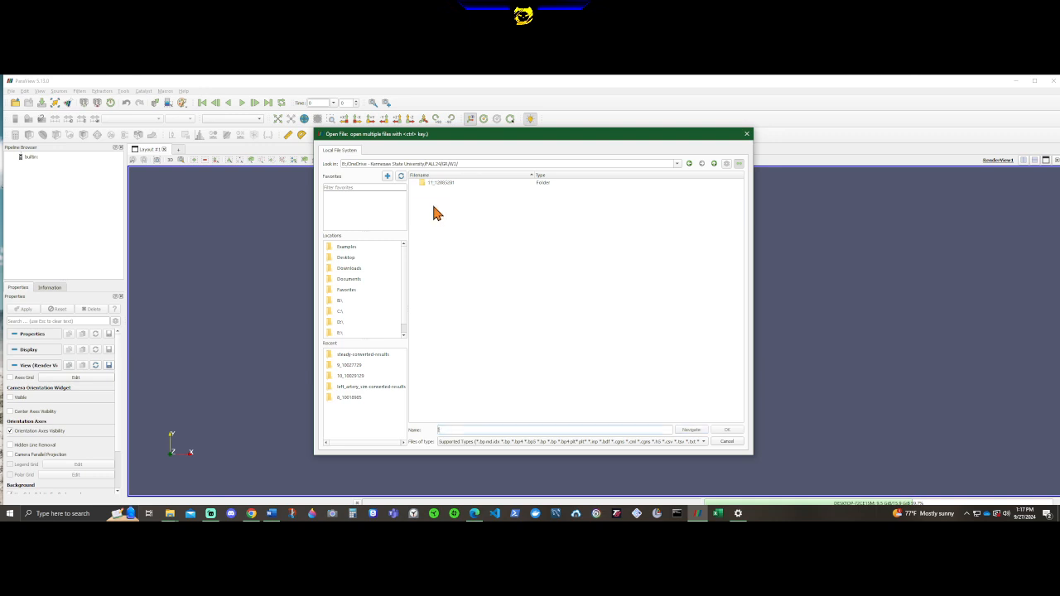
double_click(439, 184)
left_click(439, 183)
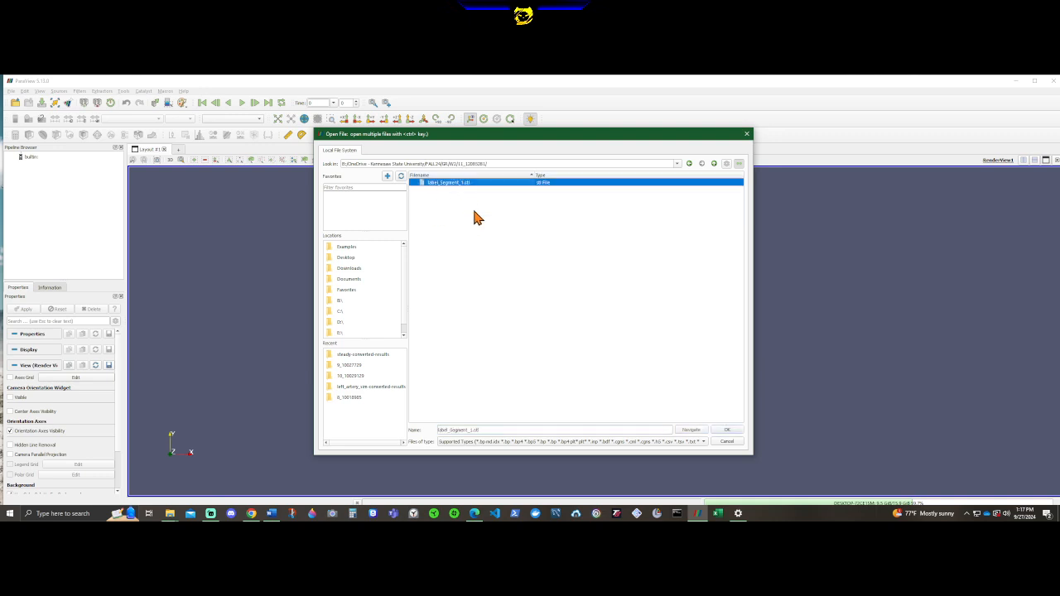
left_click(729, 431)
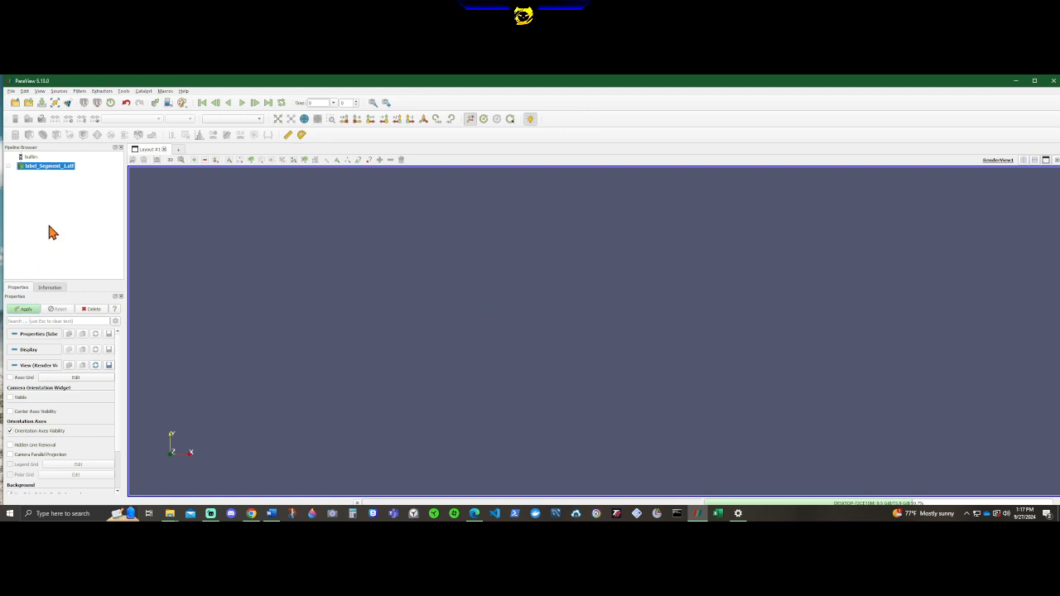
left_click(26, 311)
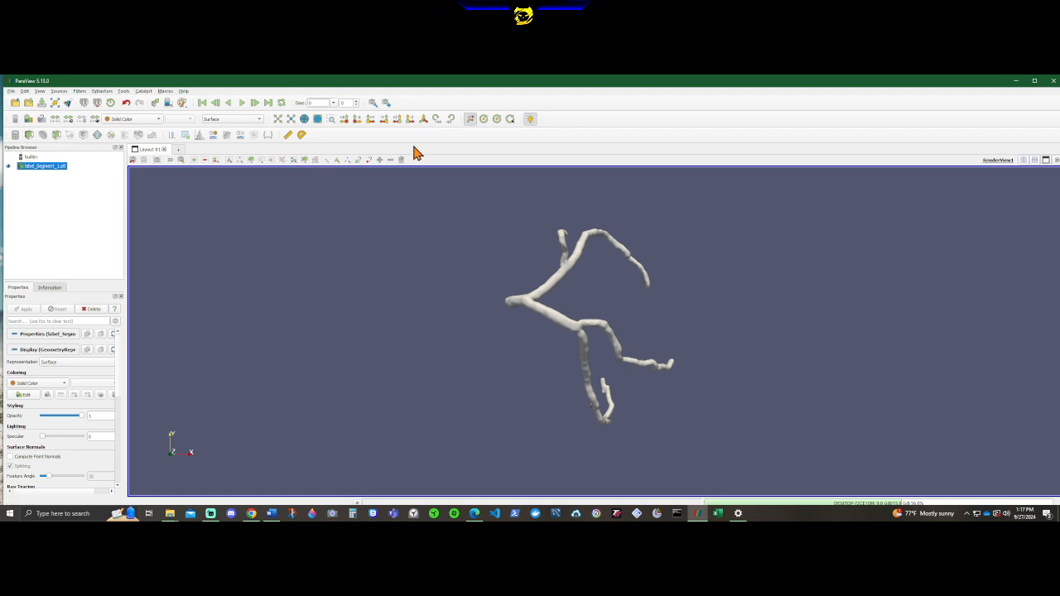
Step: Add a Clip filter to the label_Segment_1.stl vessel model
left_click_drag(693, 457, 439, 419)
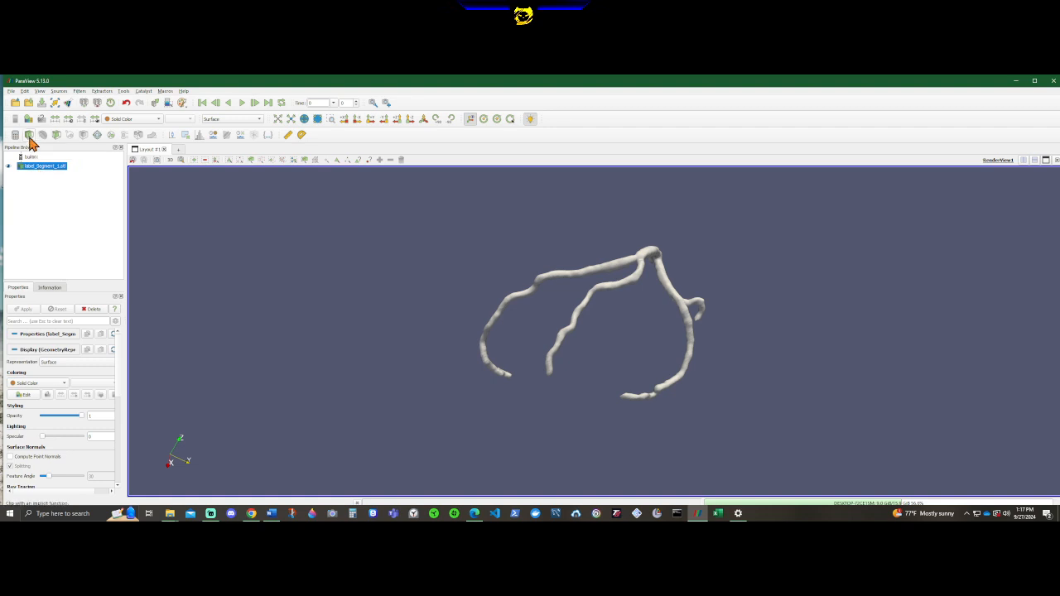
left_click(45, 168, "ctrl")
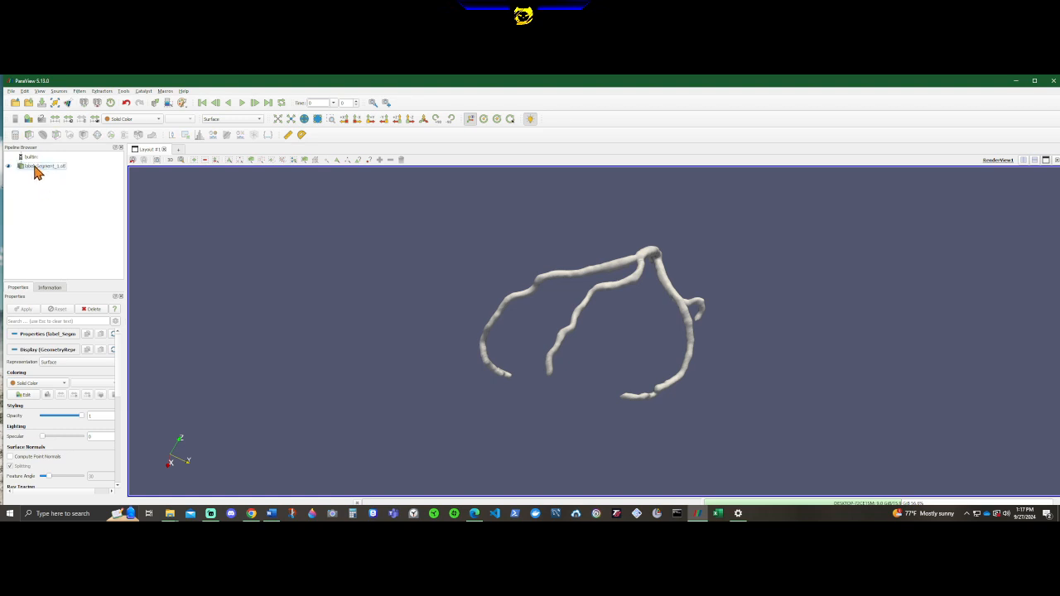
left_click(37, 170)
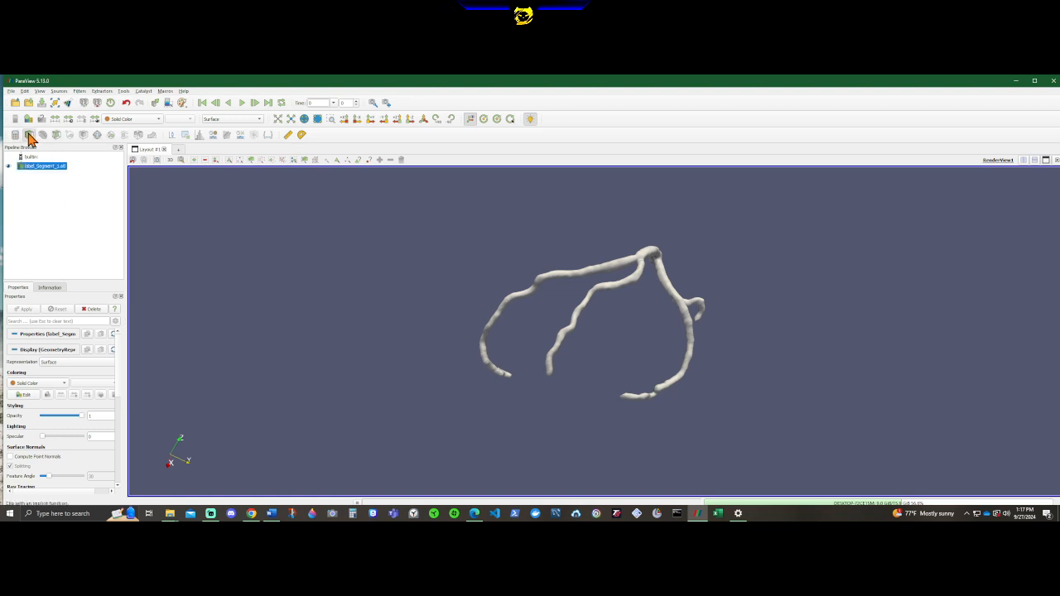
left_click(29, 136)
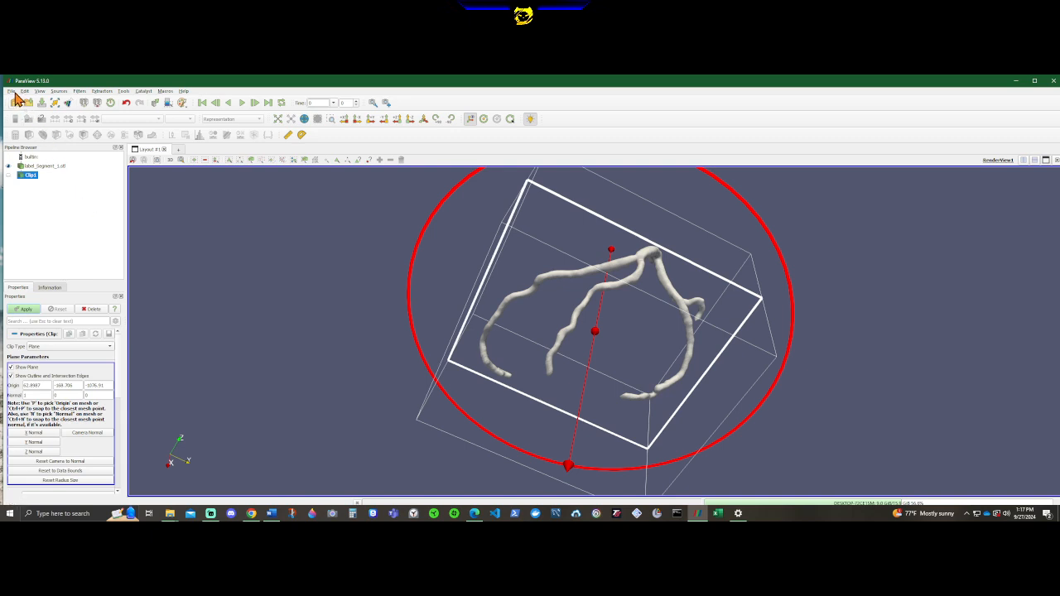
left_click(80, 92)
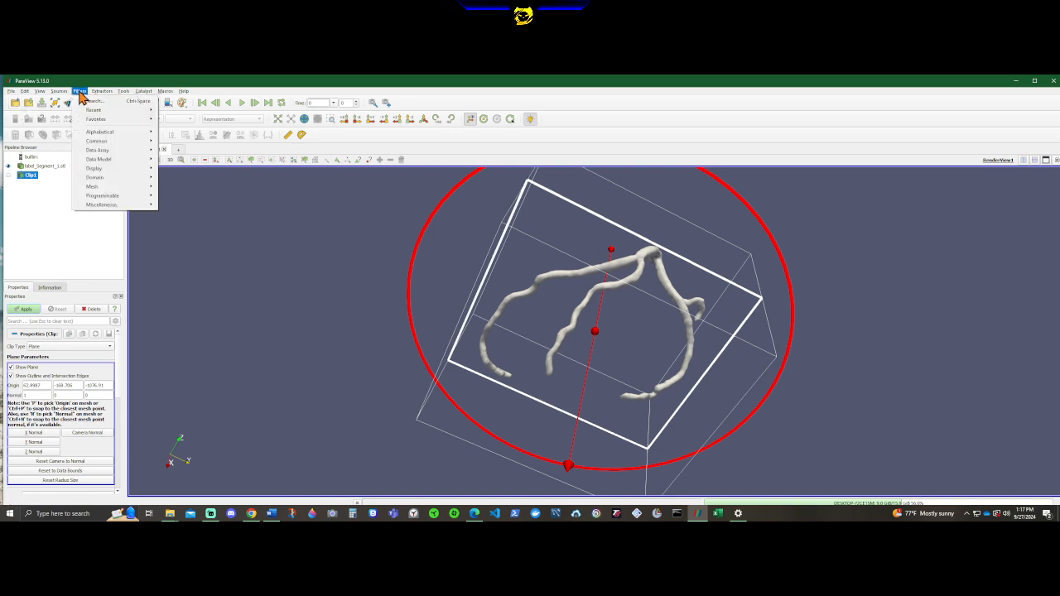
mouse_move(105, 123)
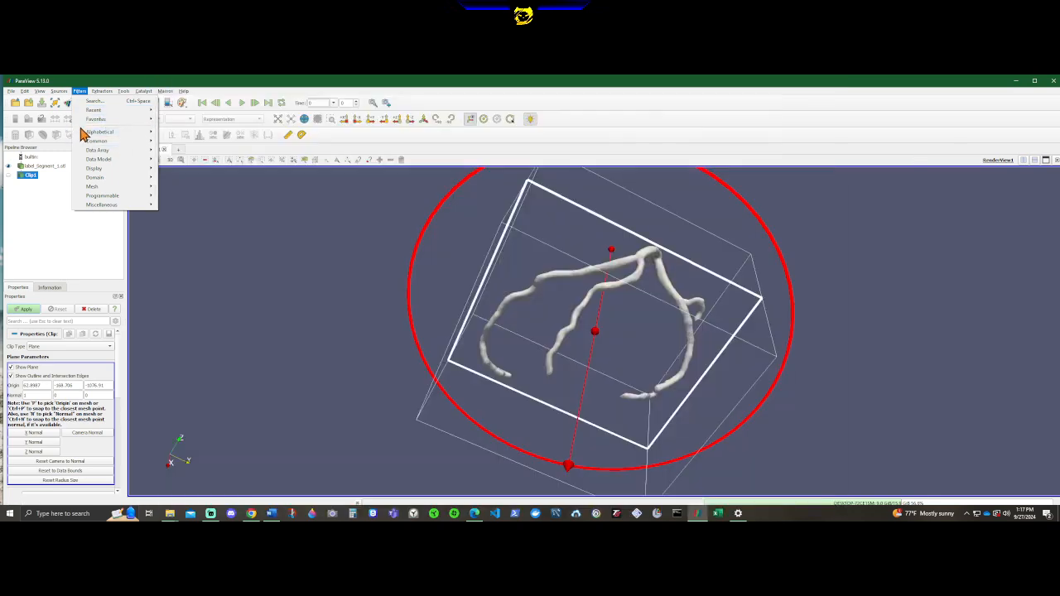
left_click(47, 208)
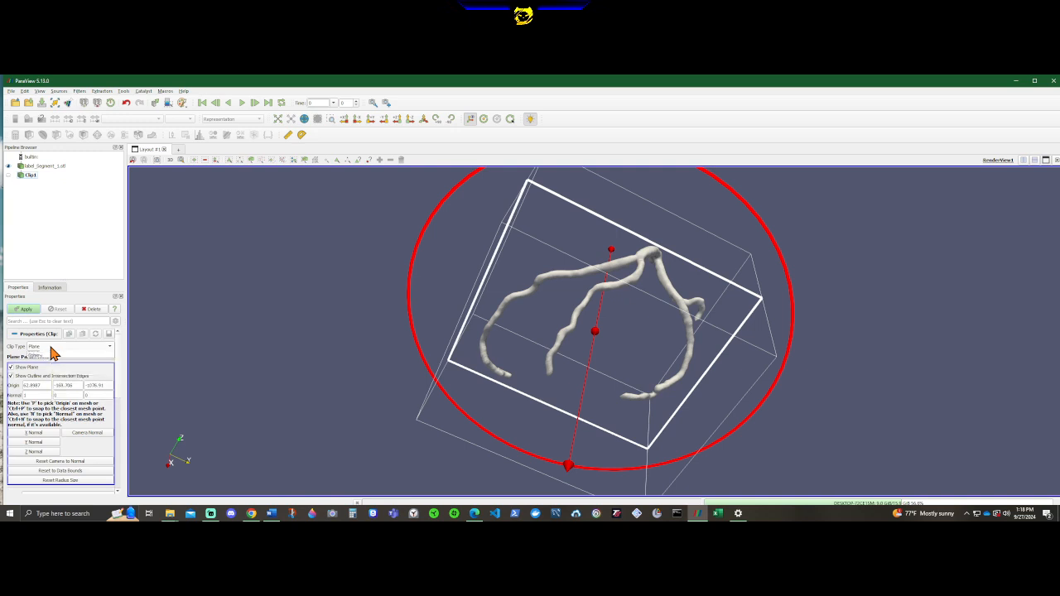
Step: Set the clip type to Box and shrink the box to about 15 by 22 by 11 around the lowest vessel end
left_click(52, 347)
left_click(51, 357)
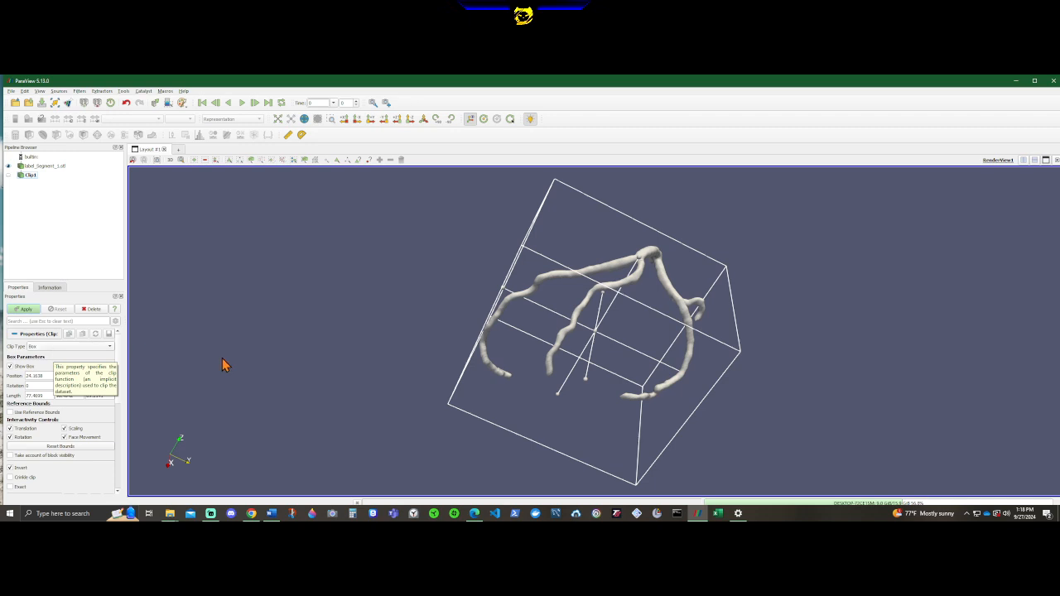
left_click_drag(784, 351, 875, 274)
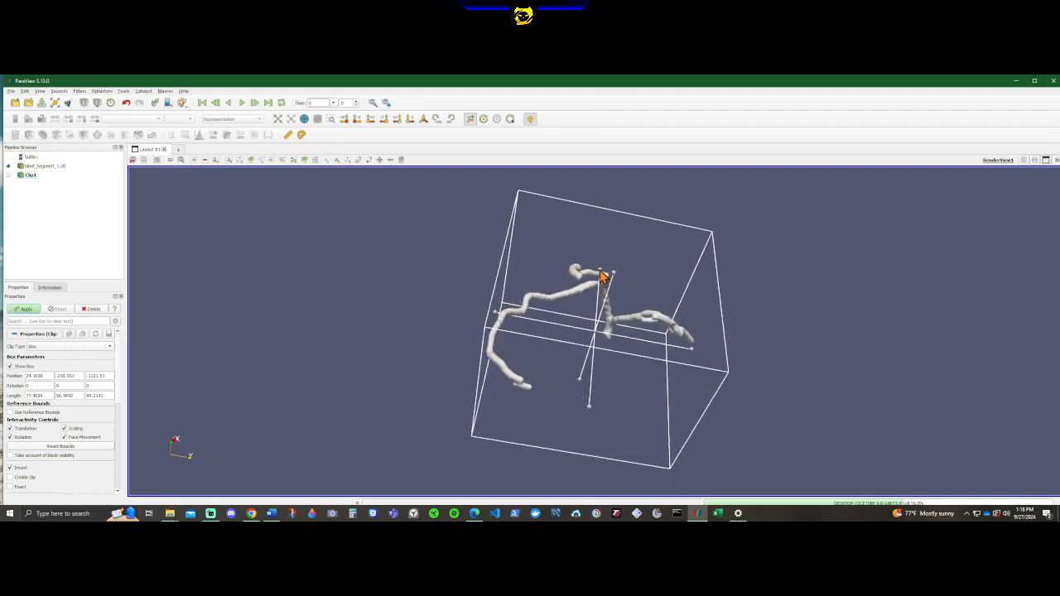
left_click_drag(603, 279, 555, 474)
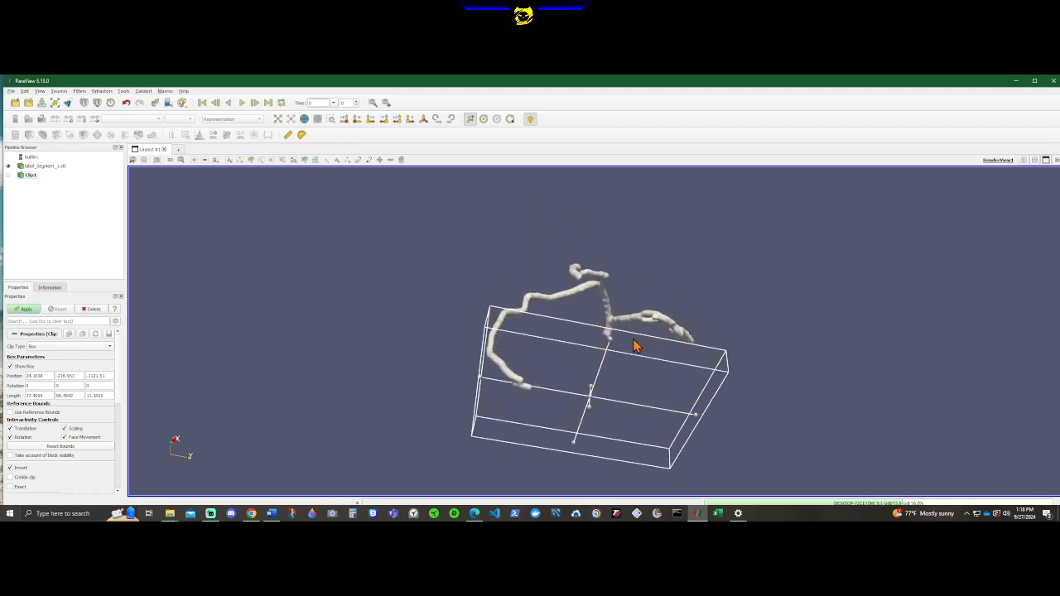
left_click_drag(610, 348, 535, 473)
left_click_drag(687, 444, 629, 420)
left_click_drag(729, 424, 372, 410)
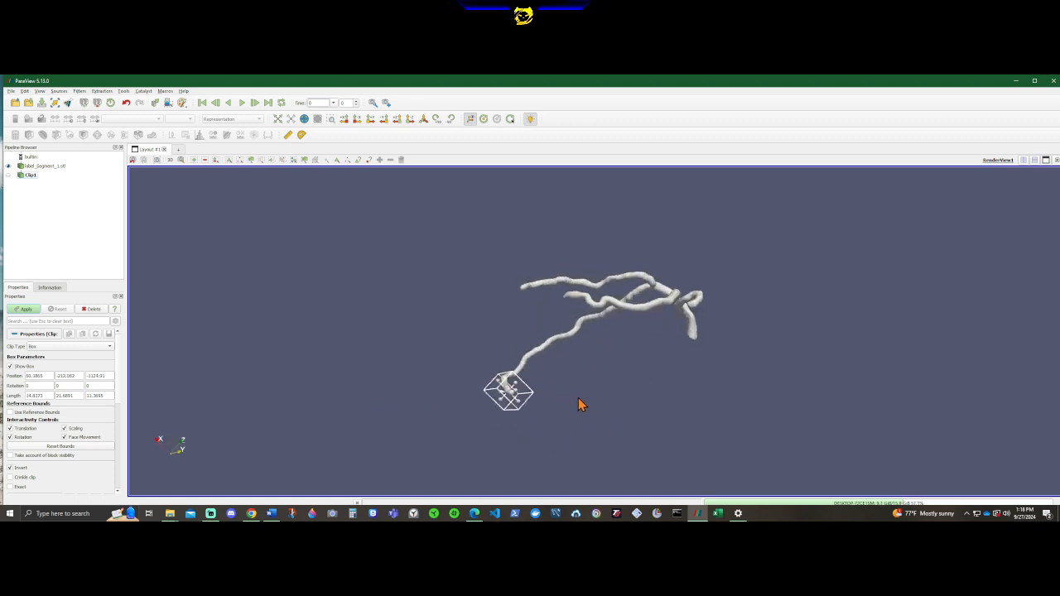
Step: Move the clip box outward along the vessel so that one face crosses just the vessel's tip
scroll(542, 409, "up", 5)
left_click_drag(627, 342, 698, 313)
scroll(692, 323, "up", 2)
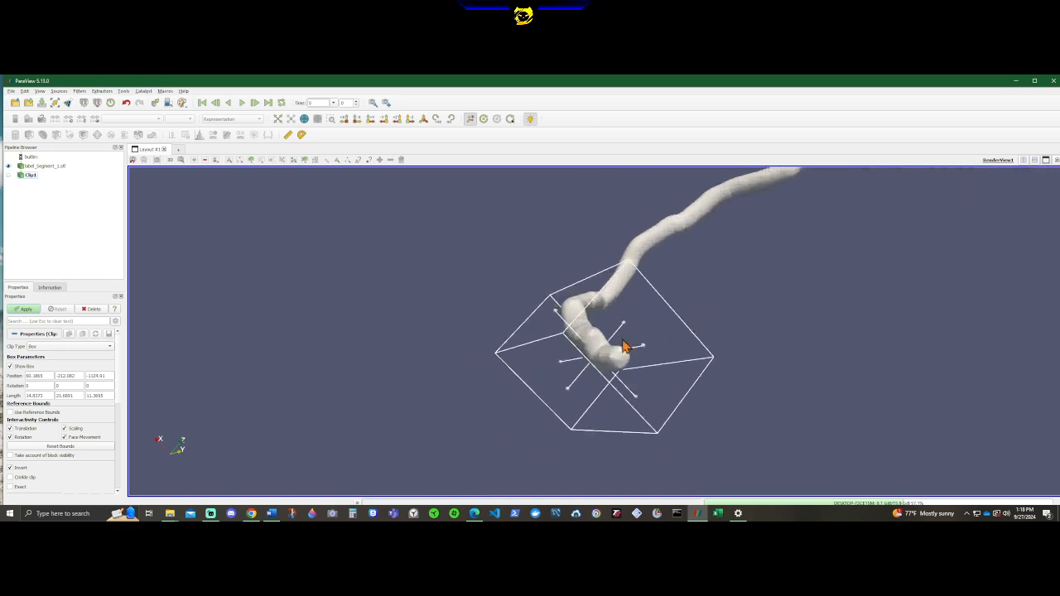
scroll(918, 379, "up", 3)
left_click_drag(917, 379, 997, 379)
scroll(1005, 381, "down", 3)
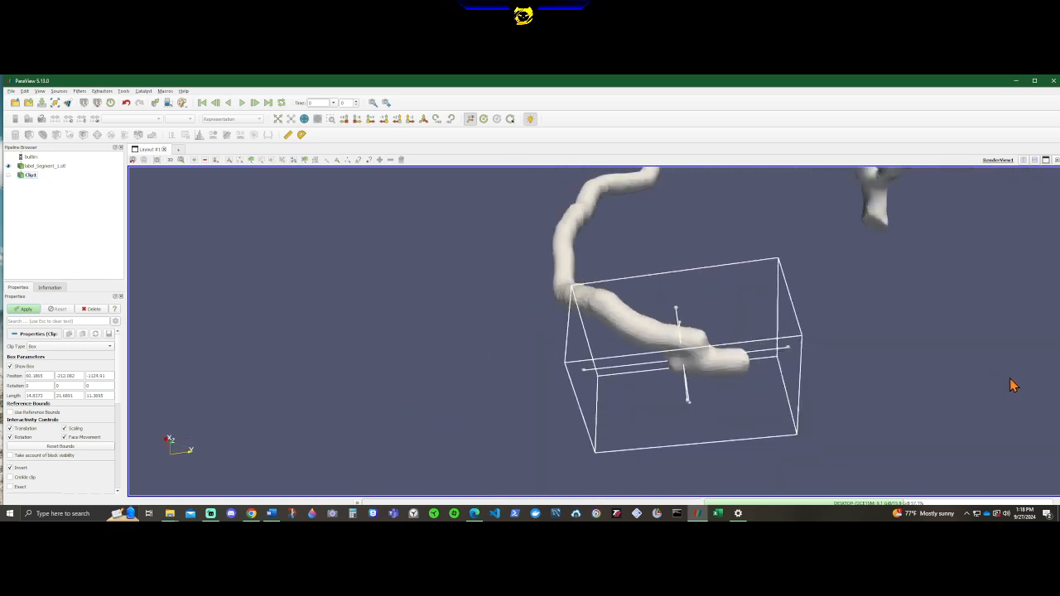
left_click_drag(694, 353, 885, 356)
left_click_drag(703, 421, 703, 355)
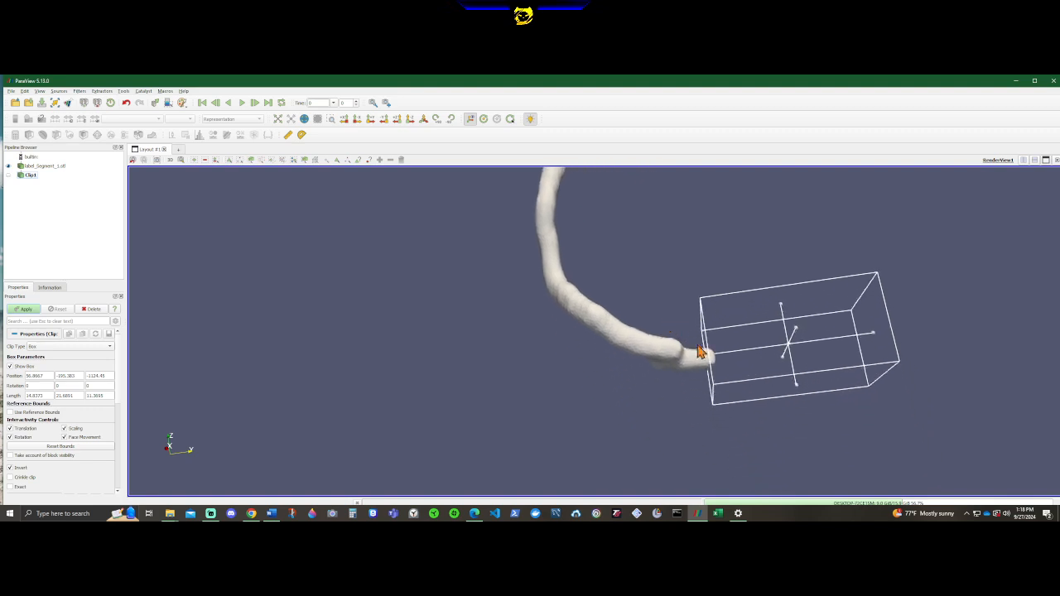
Step: Check the box face against the vessel tip from several angles, turn off Invert and apply the clip
left_click_drag(665, 422, 735, 351)
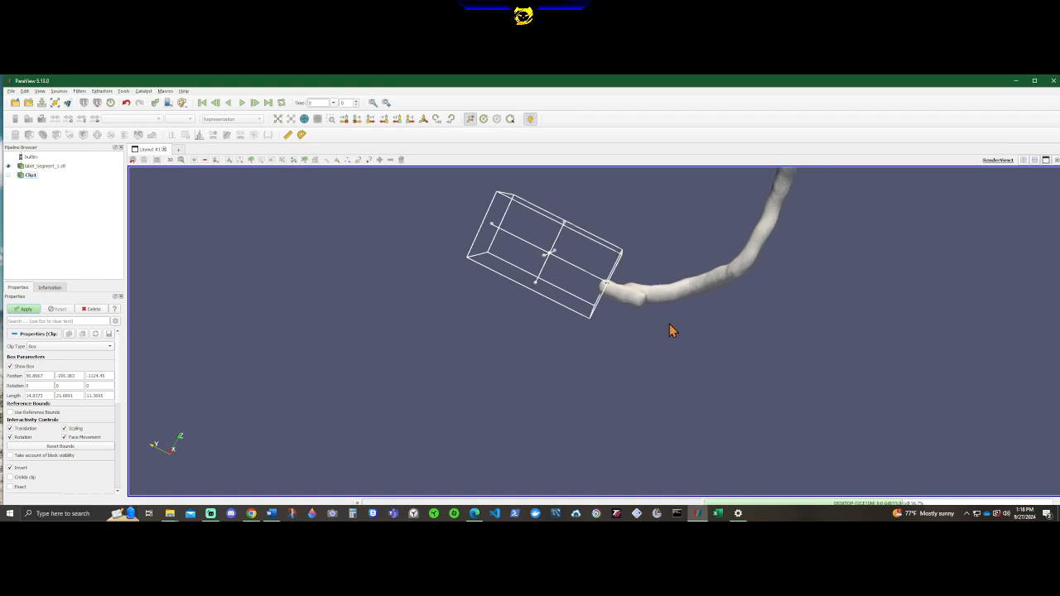
scroll(663, 324, "up", 5)
middle_click_drag(665, 267, 608, 356)
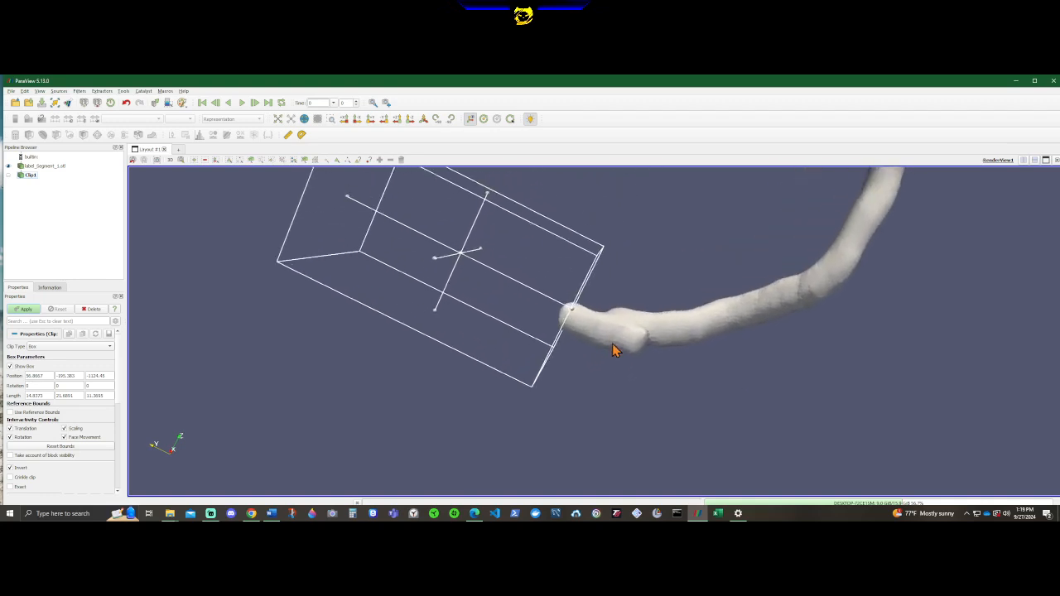
scroll(622, 340, "up", 2)
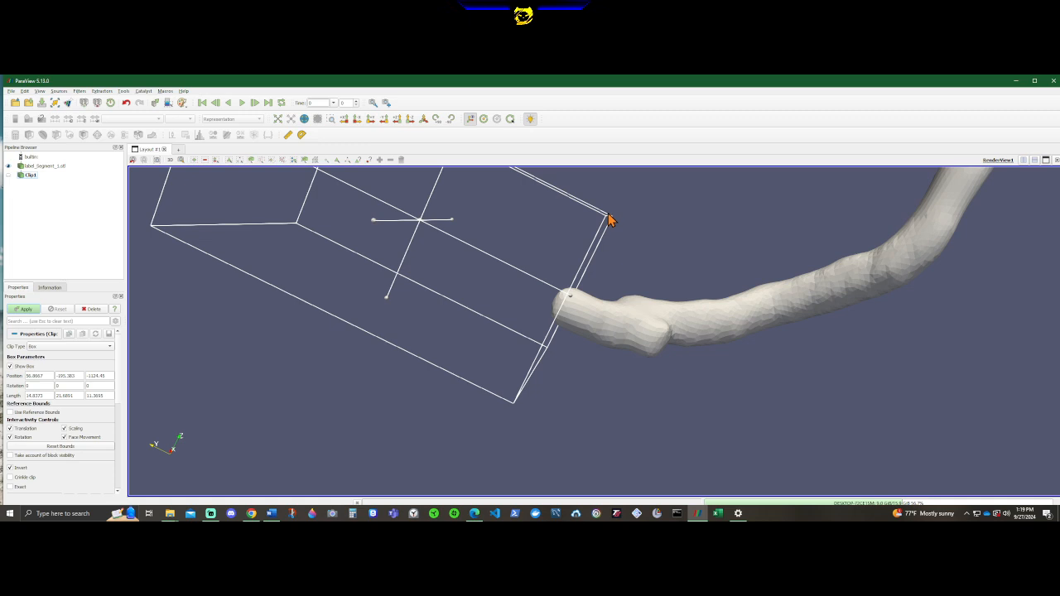
left_click_drag(588, 411, 611, 407)
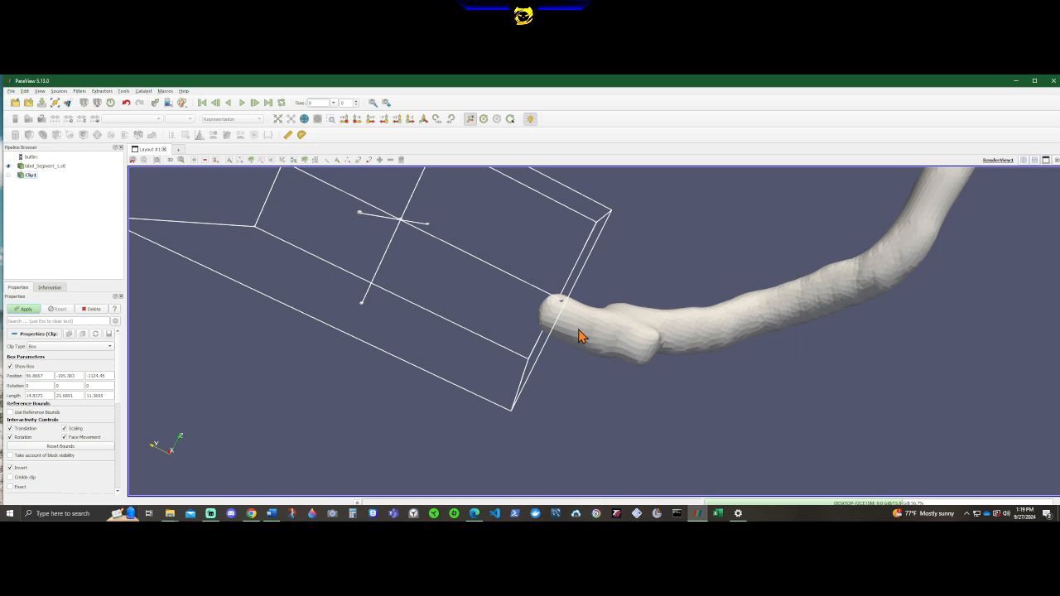
mouse_move(591, 373)
left_mouse_down()
mouse_move(581, 379)
mouse_move(582, 367)
mouse_move(592, 365)
mouse_move(586, 377)
mouse_move(596, 369)
left_mouse_up()
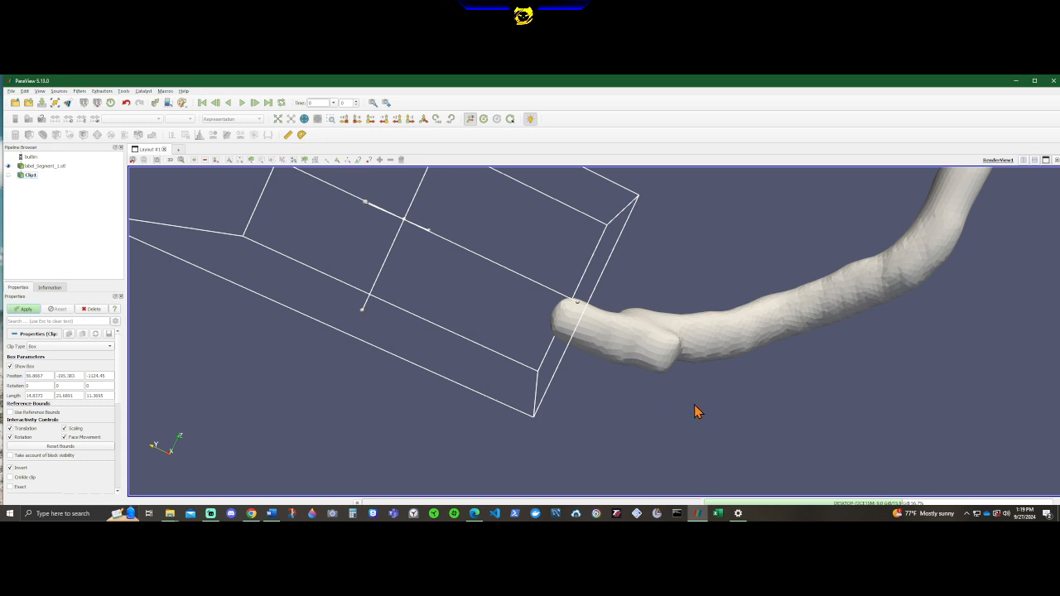
left_click_drag(696, 411, 673, 400)
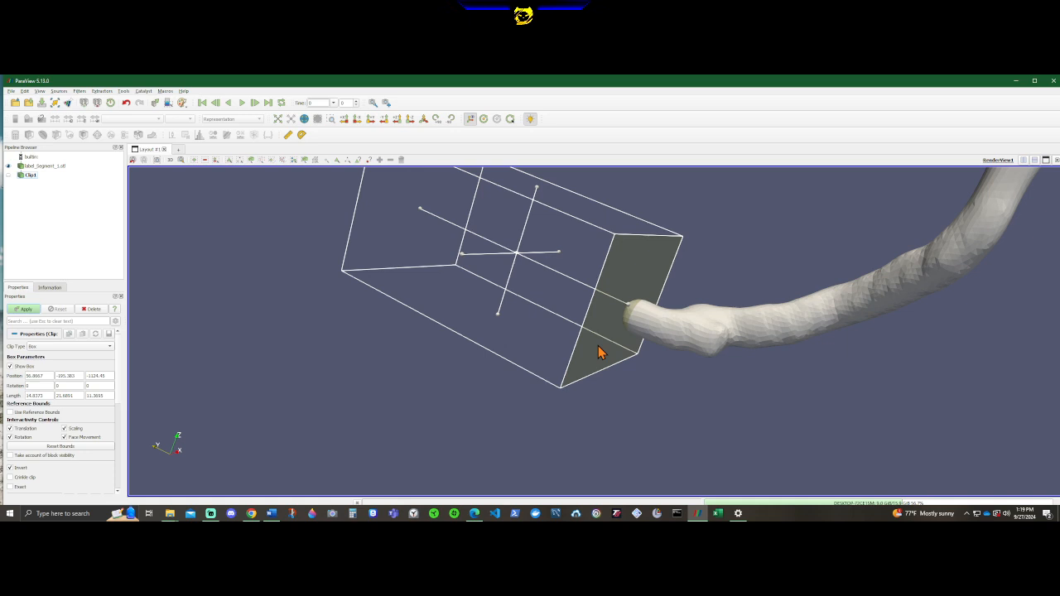
scroll(701, 383, "down", 2)
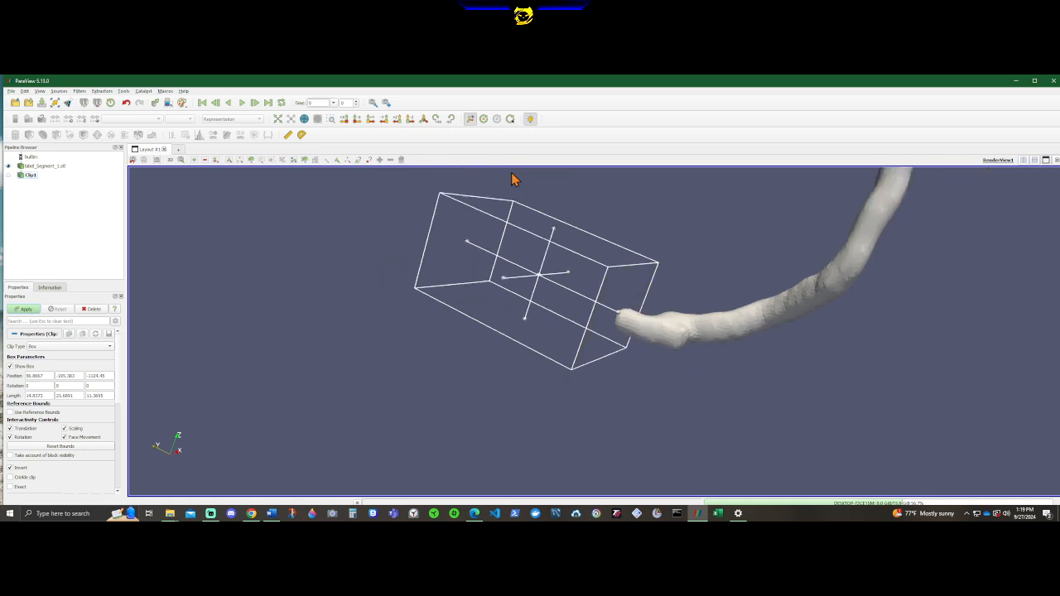
left_click(11, 468)
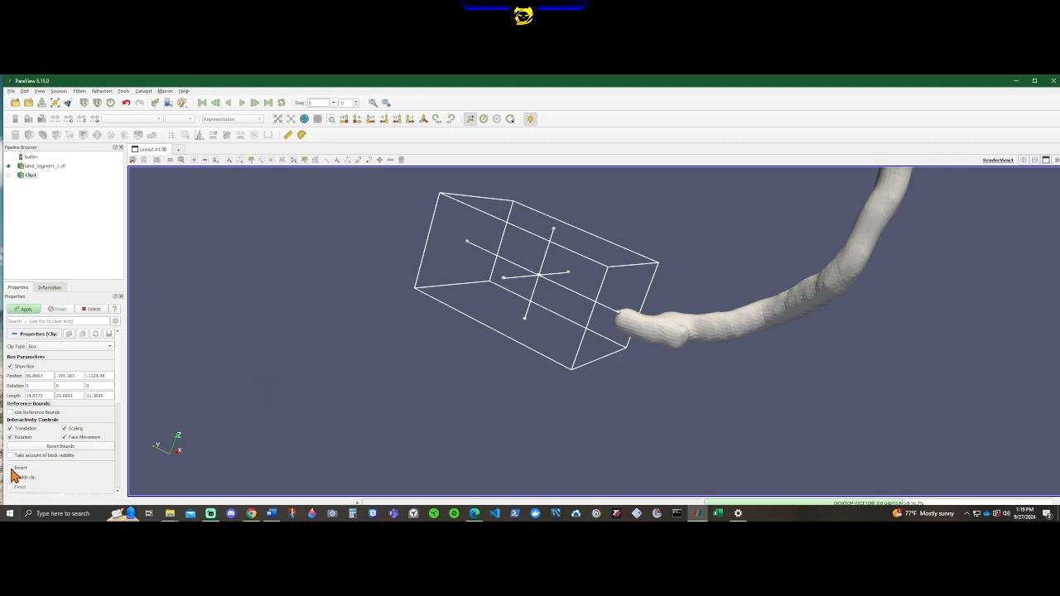
left_click(24, 309)
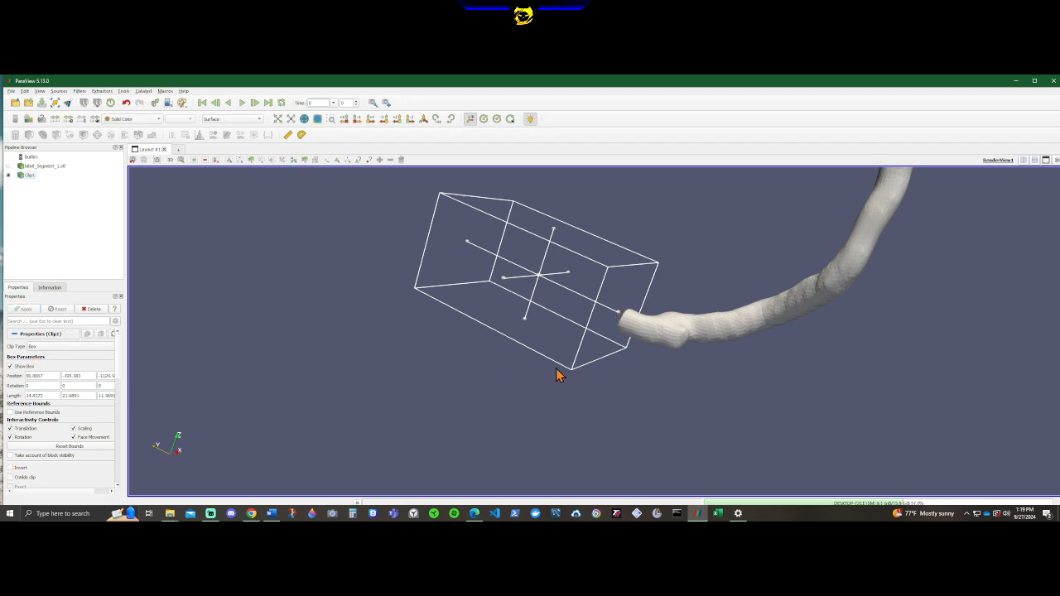
Step: Add a second Clip filter to the Clip1 result for cutting another vessel end
mouse_move(659, 411)
left_mouse_down()
mouse_move(734, 428)
mouse_move(669, 417)
left_mouse_up()
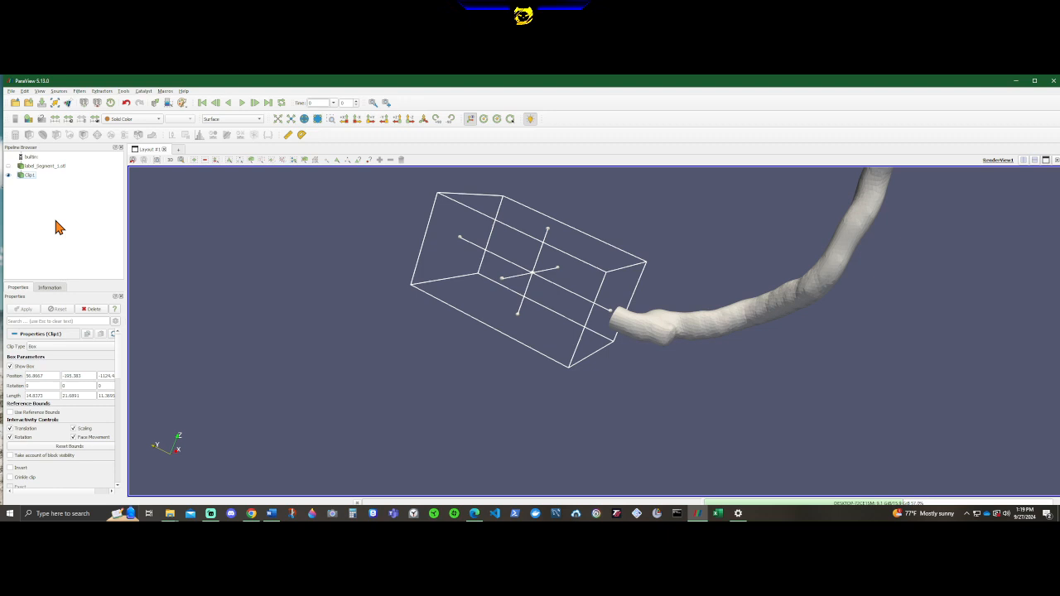
scroll(444, 346, "down", 6)
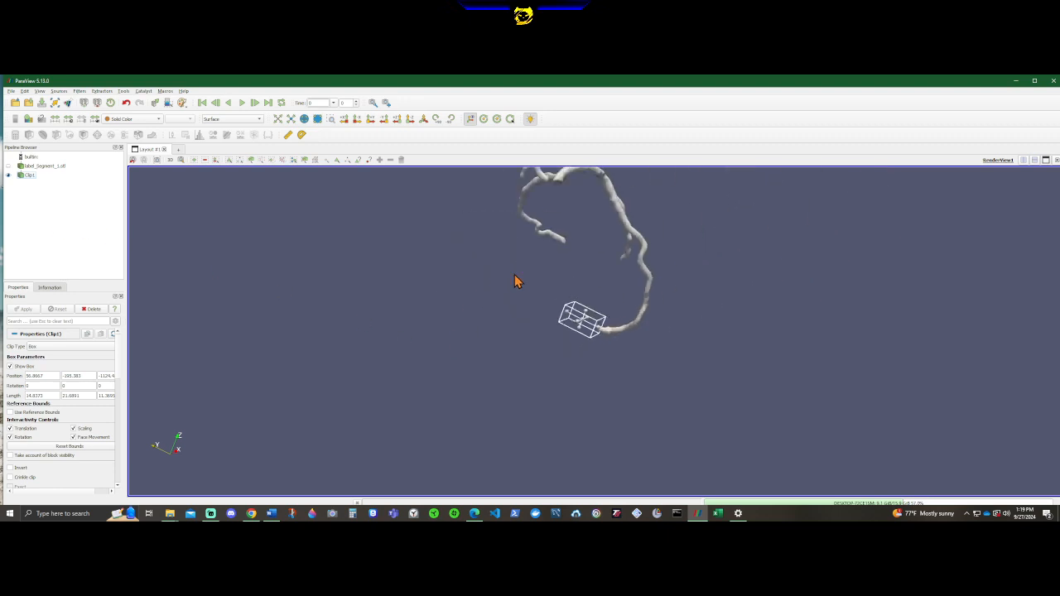
left_click_drag(514, 282, 497, 362)
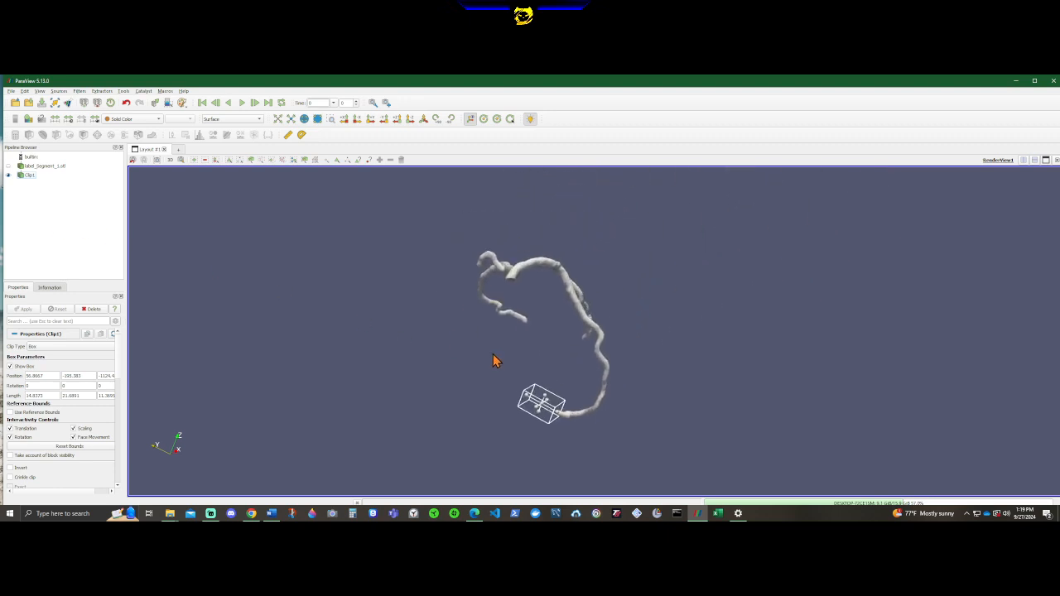
left_click(28, 177)
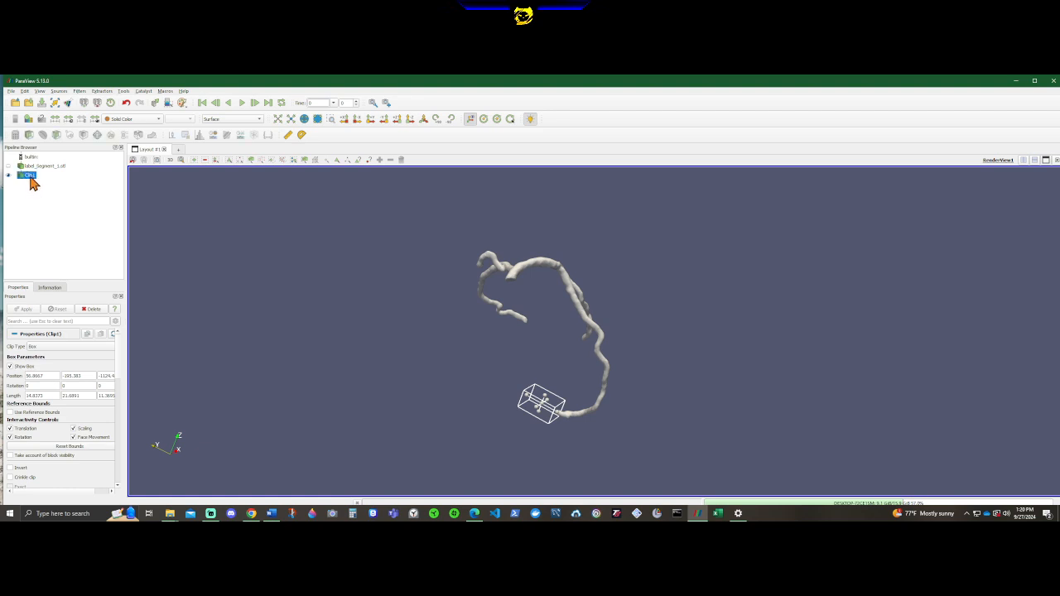
left_click(29, 136)
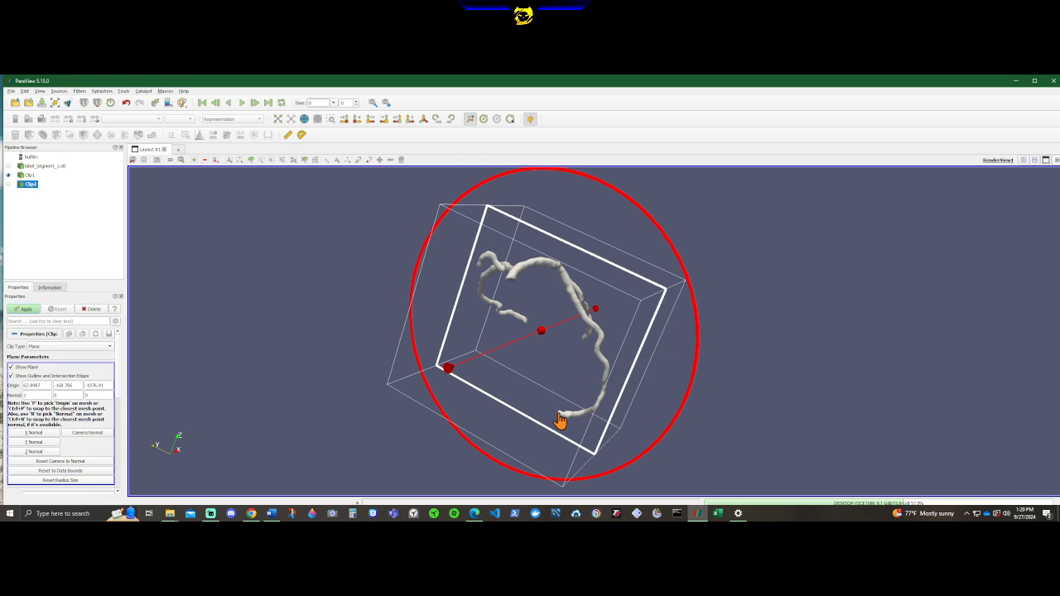
left_click(45, 166)
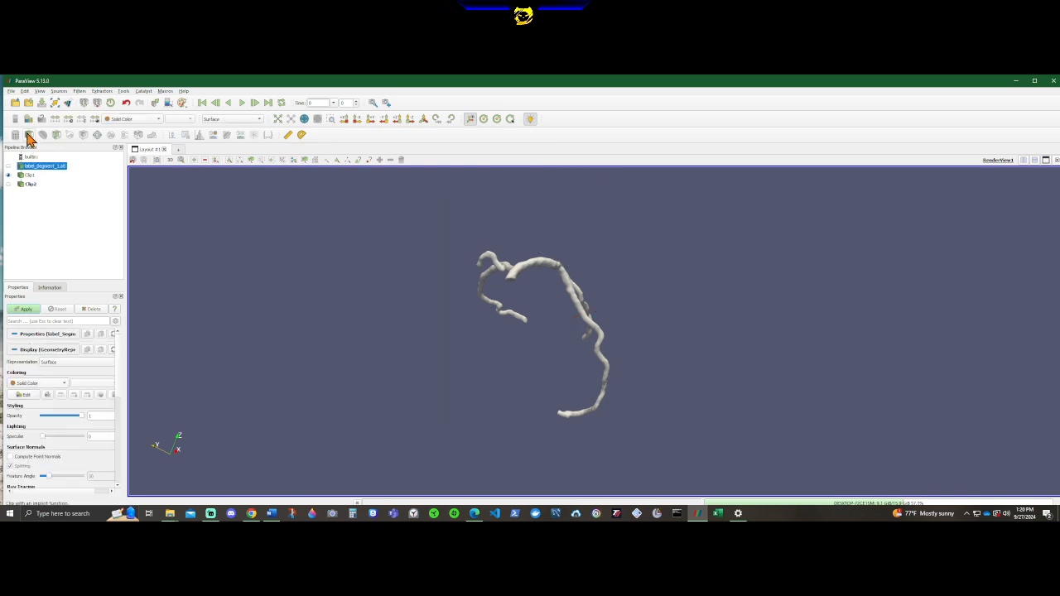
left_click(31, 185)
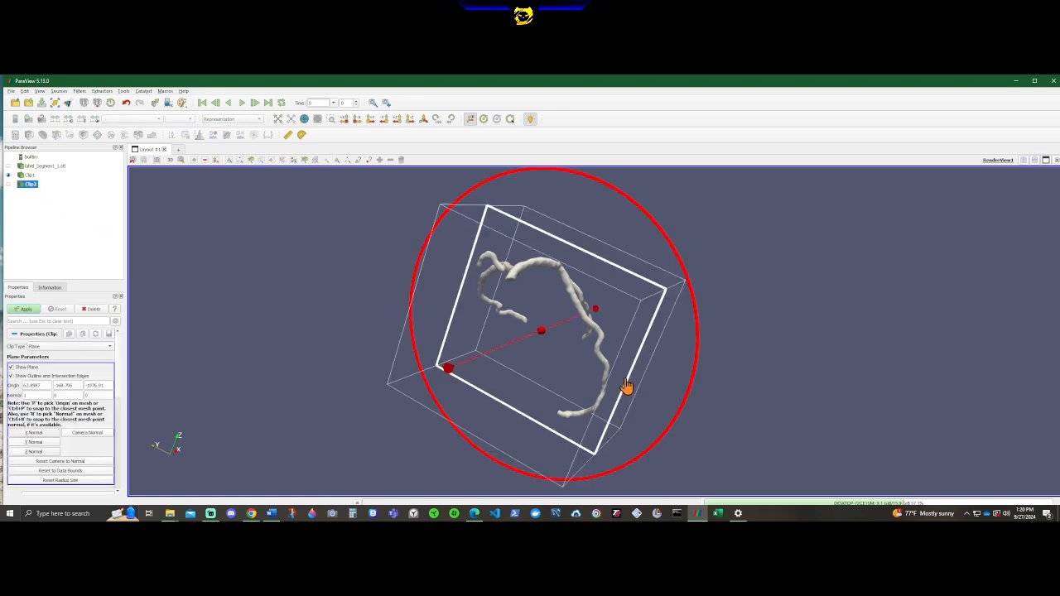
Step: Set the second clip's type to Box and turn off Invert
left_click(66, 347)
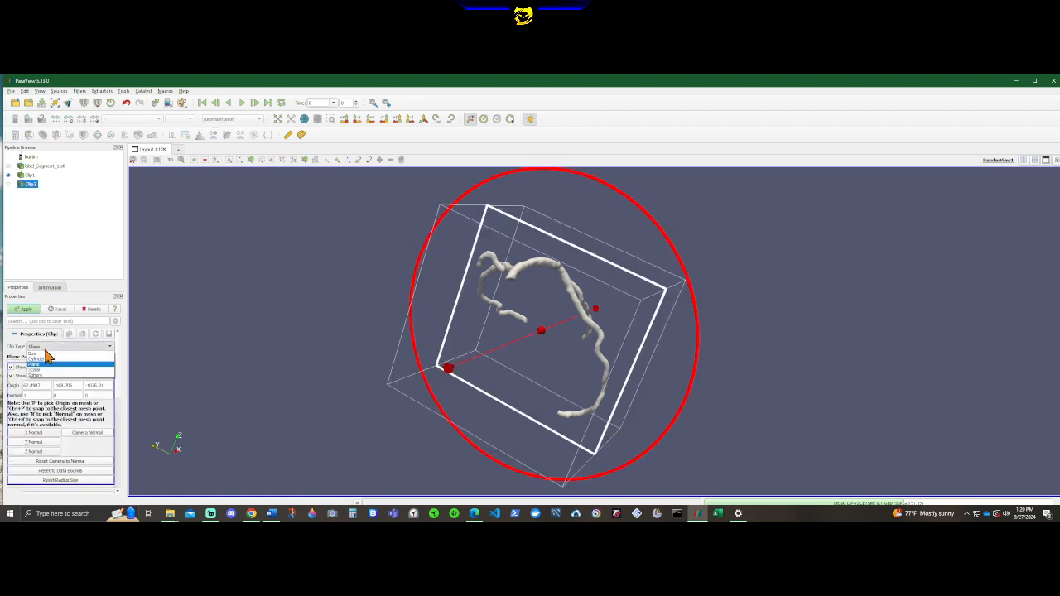
left_click(47, 358)
left_click(16, 468)
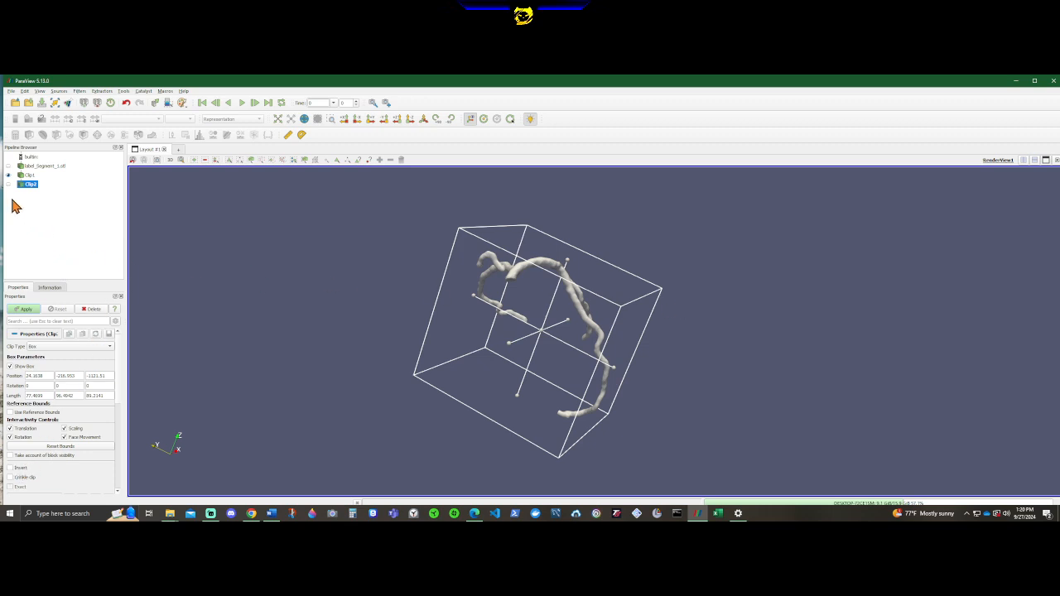
Step: Shrink the second clip box to about 20 by 24 by 24
scroll(546, 323, "up", 4)
scroll(731, 371, "down", 5)
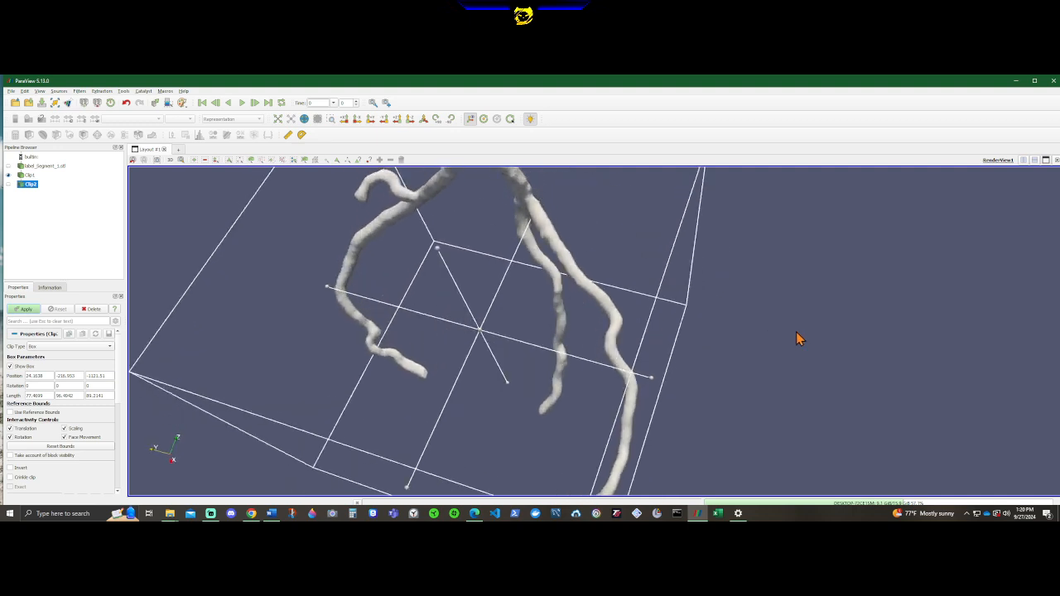
left_click_drag(564, 264, 610, 415)
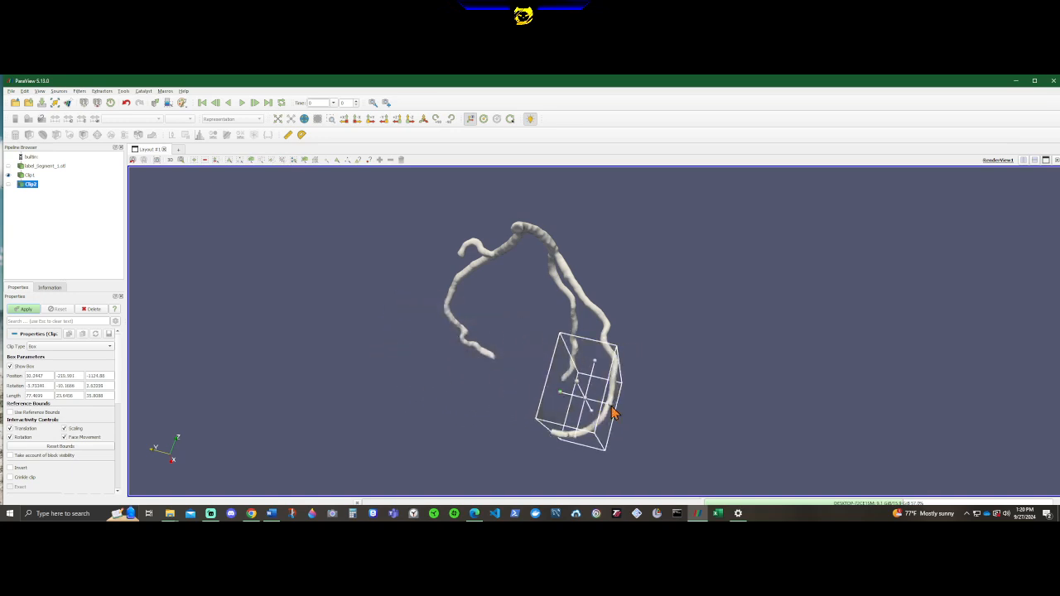
left_click_drag(692, 424, 469, 368)
left_click_drag(443, 330, 552, 396)
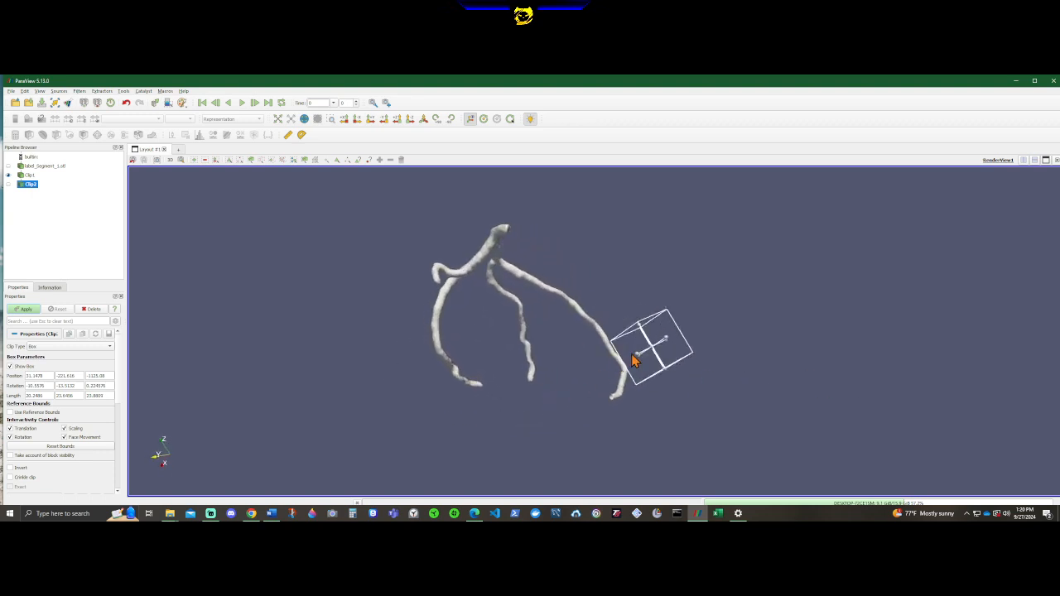
Step: Move the second clip box over the uncut end of the middle branch
left_click_drag(632, 361, 584, 395)
left_click_drag(651, 402, 260, 400)
scroll(594, 404, "up", 5)
left_click_drag(461, 383, 663, 357)
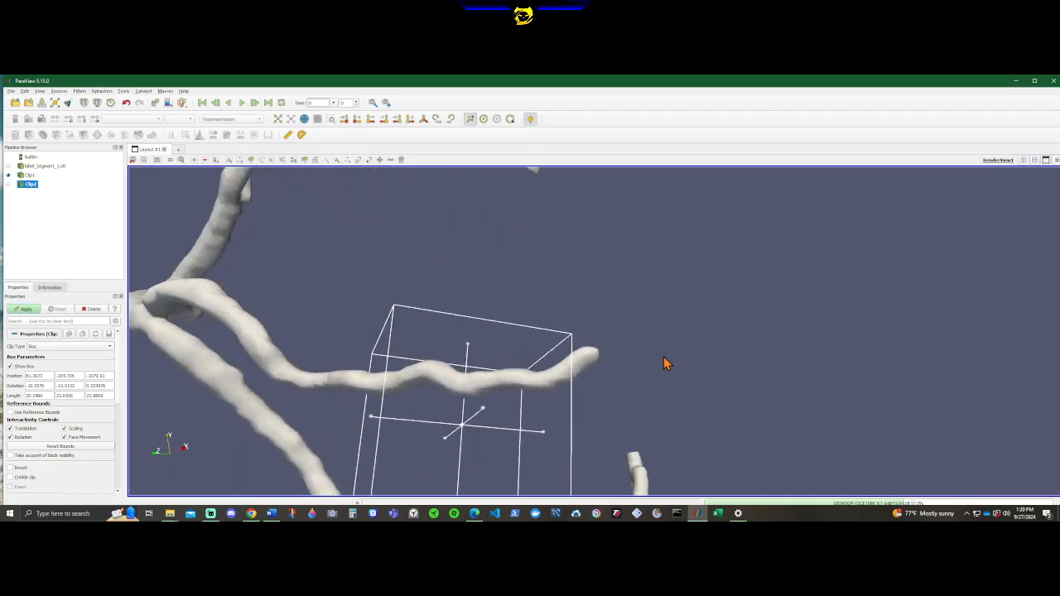
left_click_drag(461, 424, 650, 327)
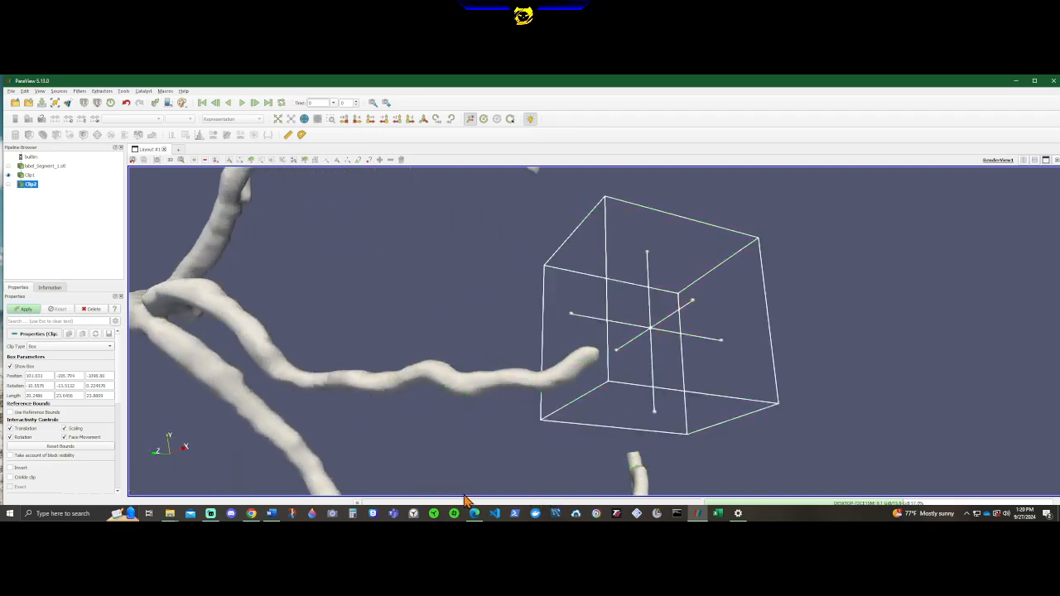
Step: Rotate the second clip box to angle its faces across the rounded end of the middle branch
left_click_drag(535, 456, 489, 458)
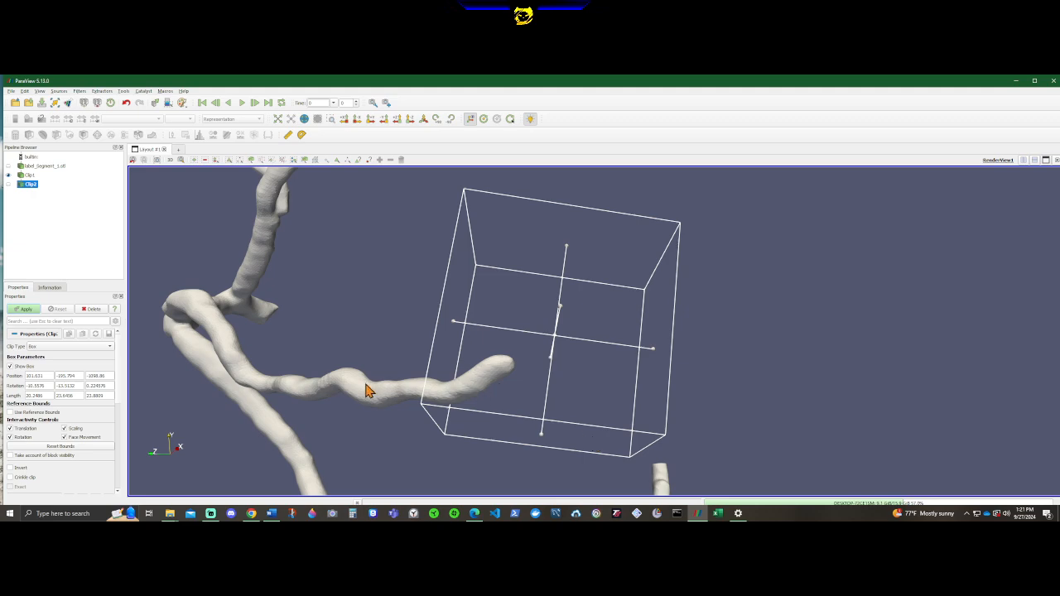
left_click_drag(369, 390, 719, 390)
left_click_drag(820, 386, 533, 381)
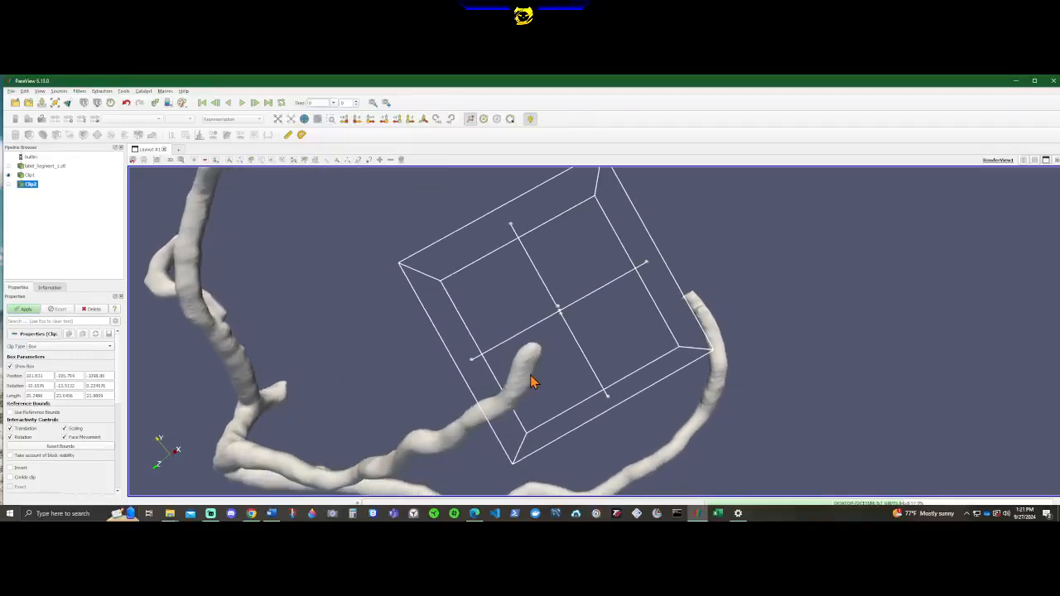
left_click_drag(485, 441, 514, 423)
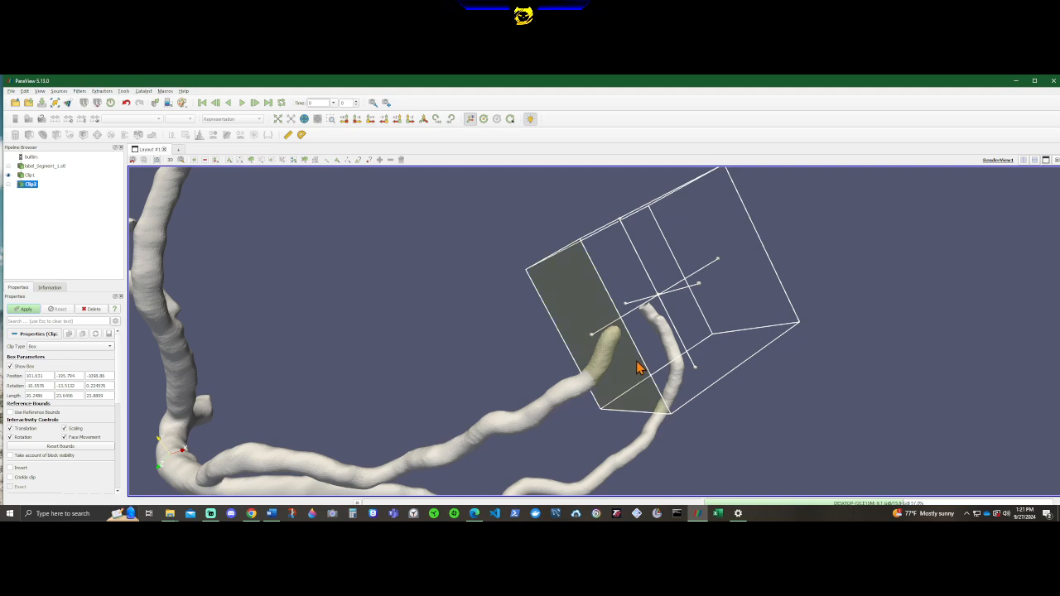
left_click_drag(638, 369, 548, 351)
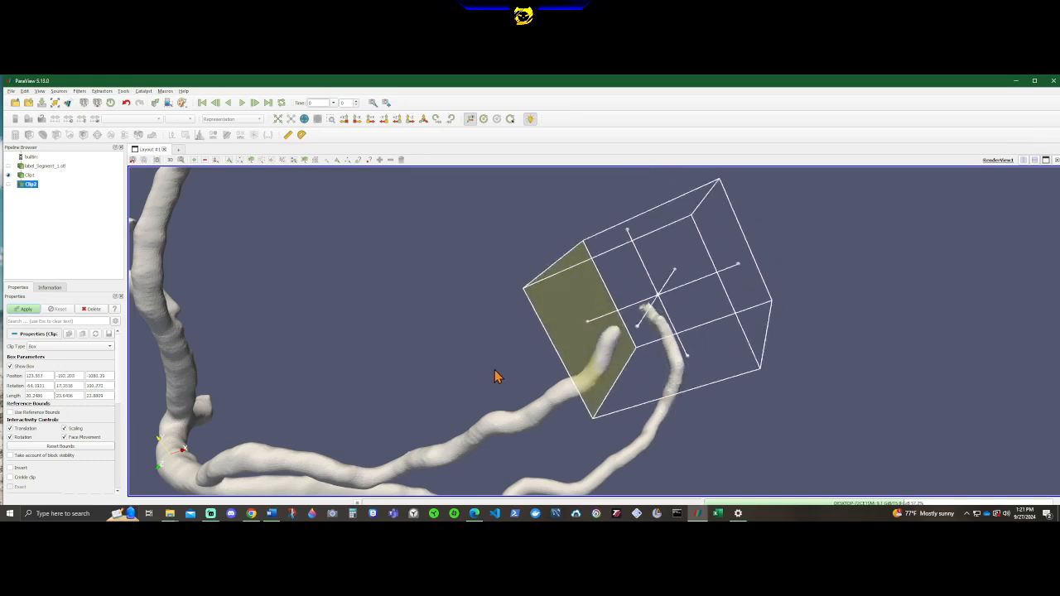
left_click_drag(495, 376, 796, 471)
left_click_drag(485, 322, 671, 439)
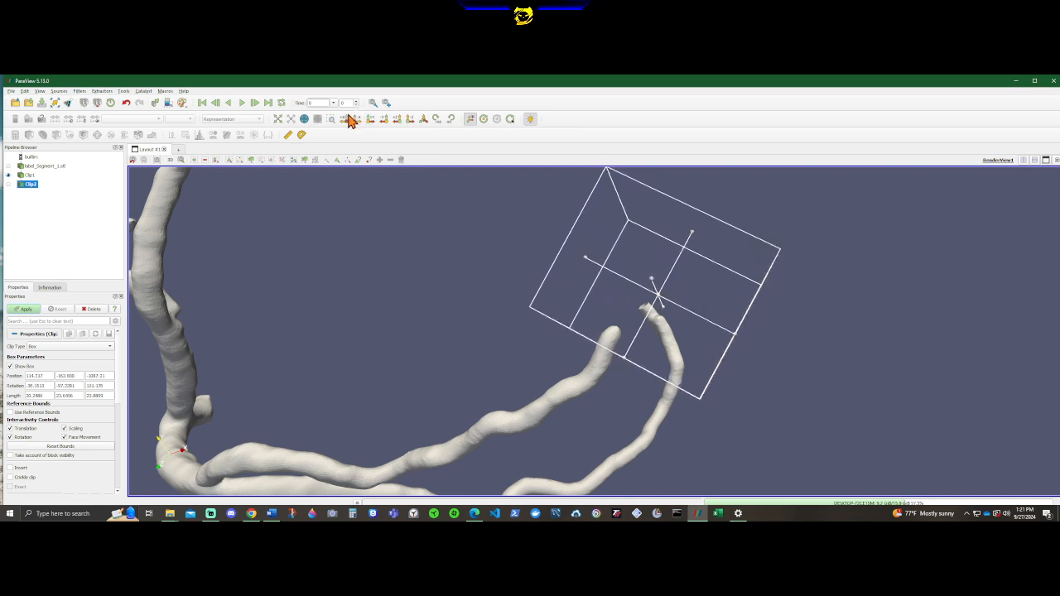
left_click_drag(484, 412, 568, 456)
left_click_drag(489, 394, 602, 379)
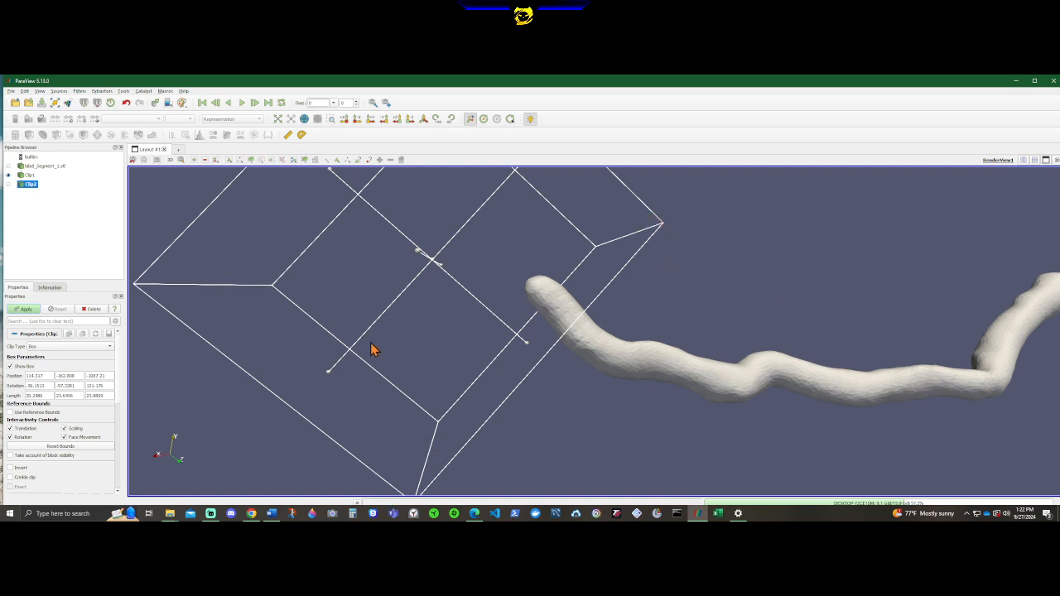
Step: Shrink the second clip box to about 7 along its first axis and about 6 along its third
left_click_drag(331, 374, 440, 289)
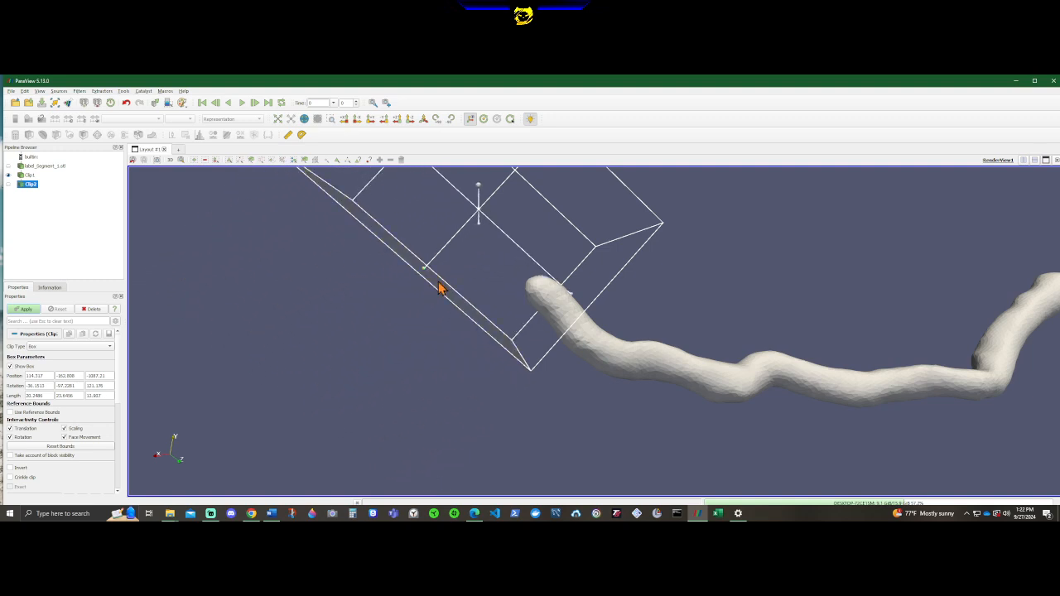
mouse_move(688, 308)
left_mouse_down()
mouse_move(660, 341)
mouse_move(674, 306)
mouse_move(685, 306)
left_mouse_up()
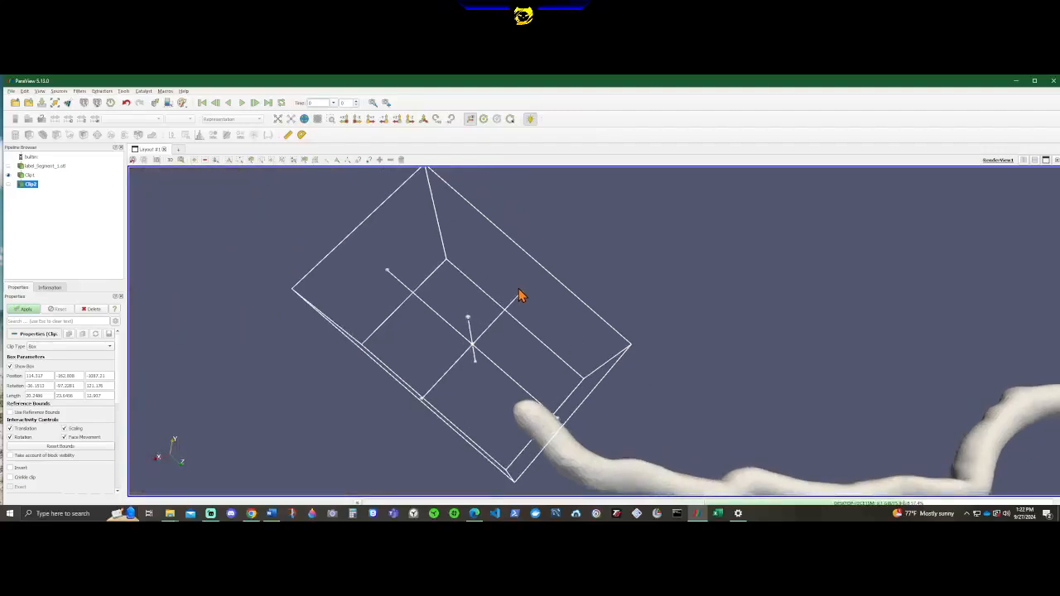
left_click_drag(521, 296, 461, 346)
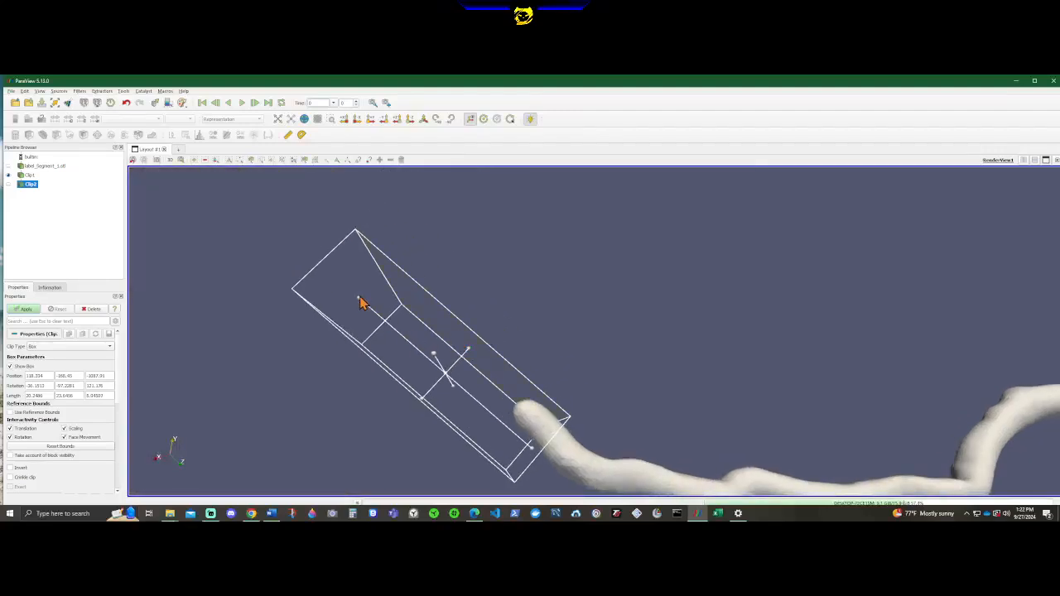
left_click_drag(359, 301, 452, 421)
left_click_drag(591, 427, 603, 385)
scroll(545, 336, "up", 5)
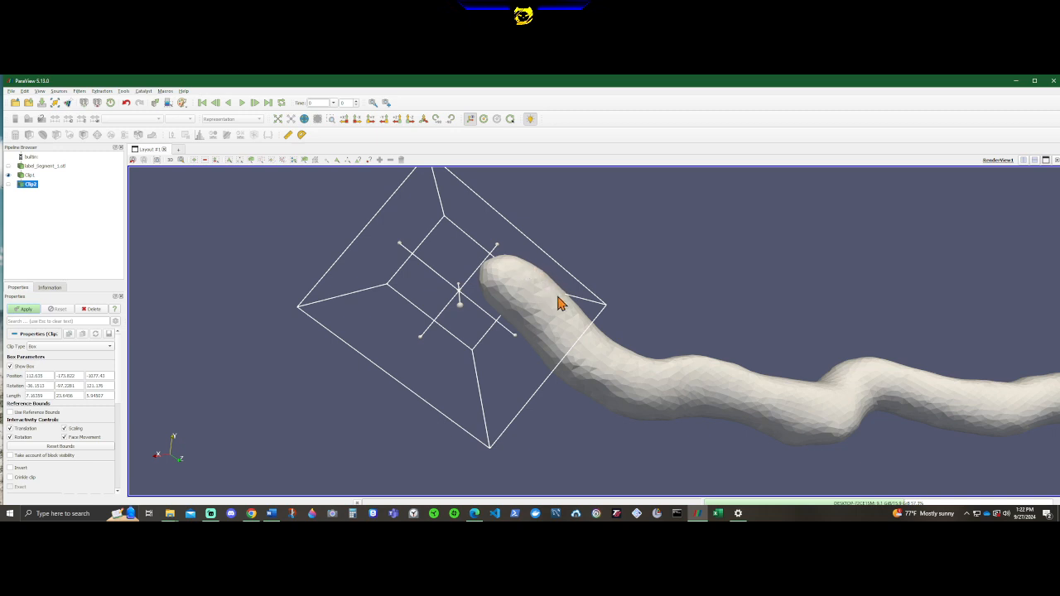
Step: Reposition the reduced clip box over the tip of the middle branch, checking the overlap from several angles
left_click_drag(483, 341, 422, 228)
left_click_drag(556, 295, 613, 366)
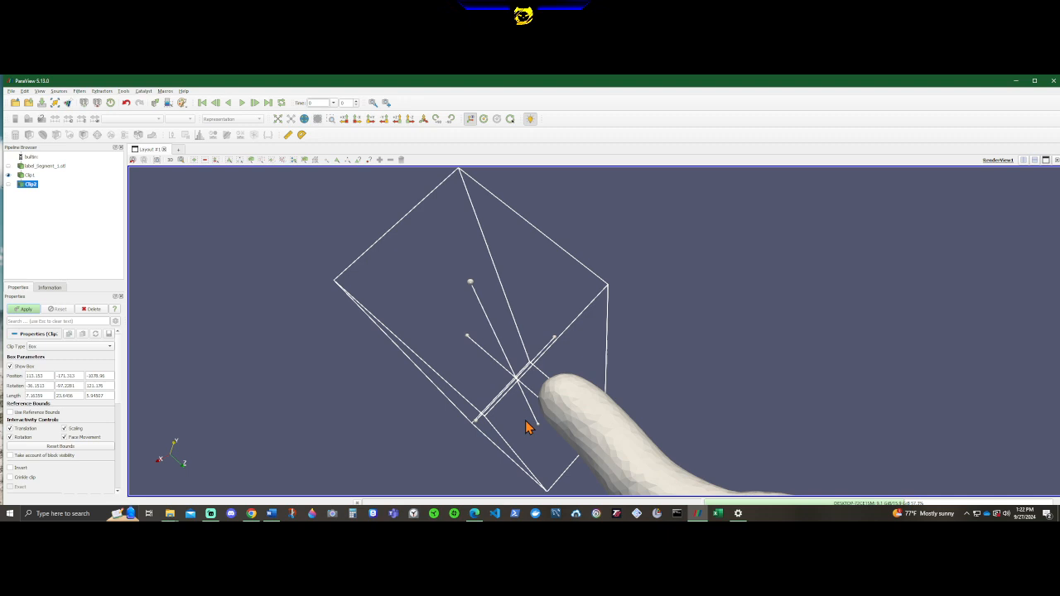
left_click_drag(525, 420, 523, 424)
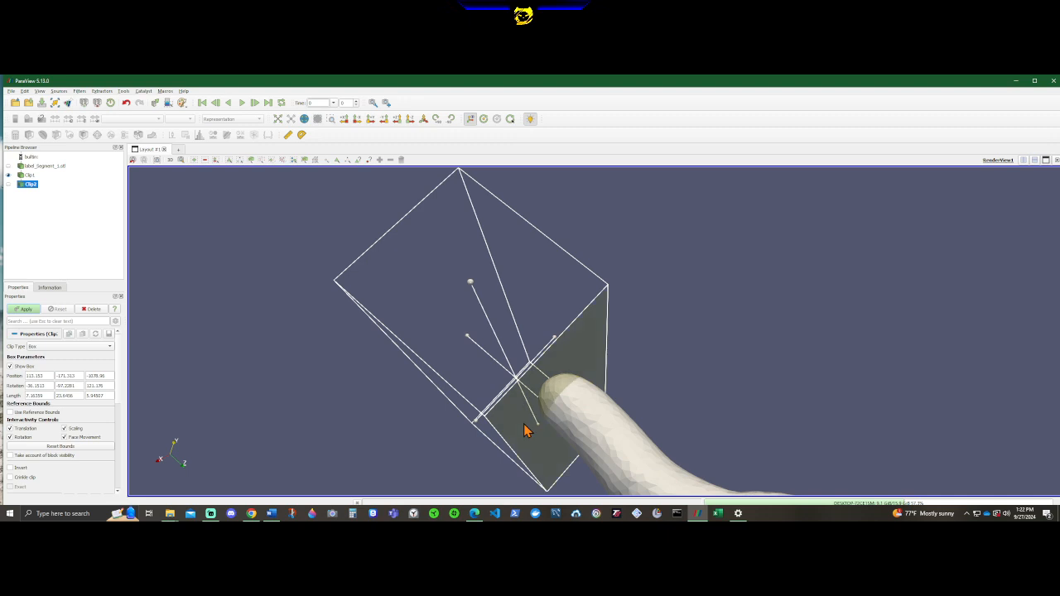
mouse_move(740, 377)
left_mouse_down()
mouse_move(645, 405)
mouse_move(643, 393)
left_mouse_up()
right_click_drag(781, 326, 837, 295)
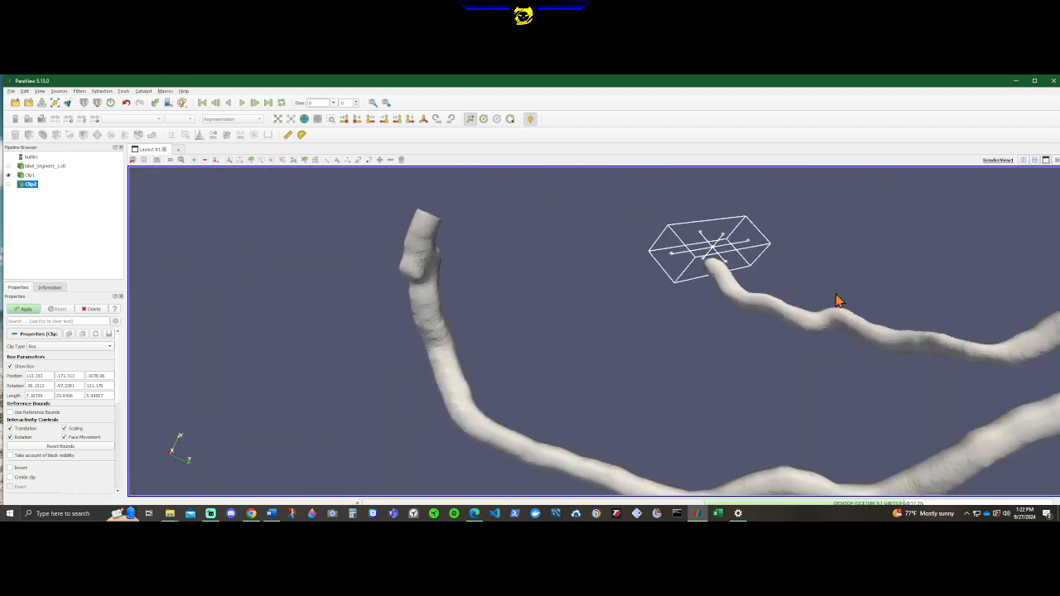
left_click_drag(836, 301, 421, 330)
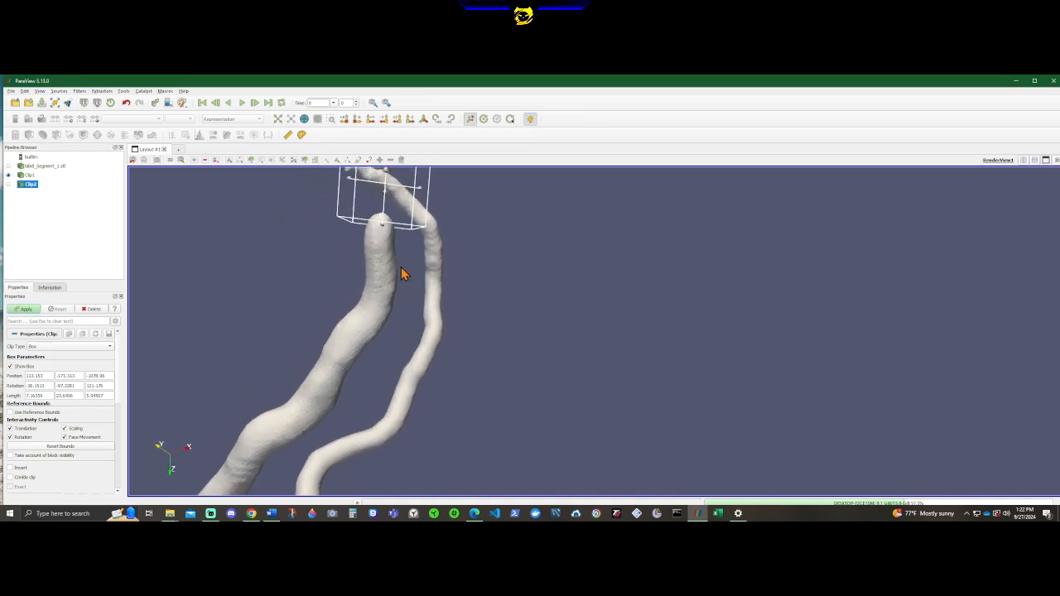
left_click_drag(408, 254, 521, 371)
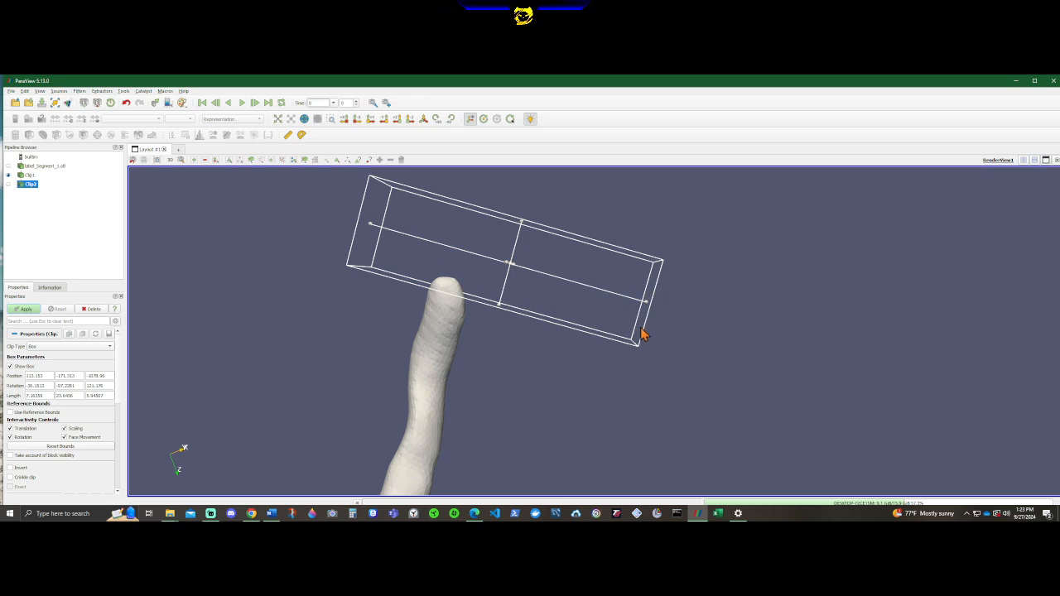
Step: Shrink the clip box's long side from both ends to about 5.5 around the branch tip
left_click_drag(649, 308, 494, 276)
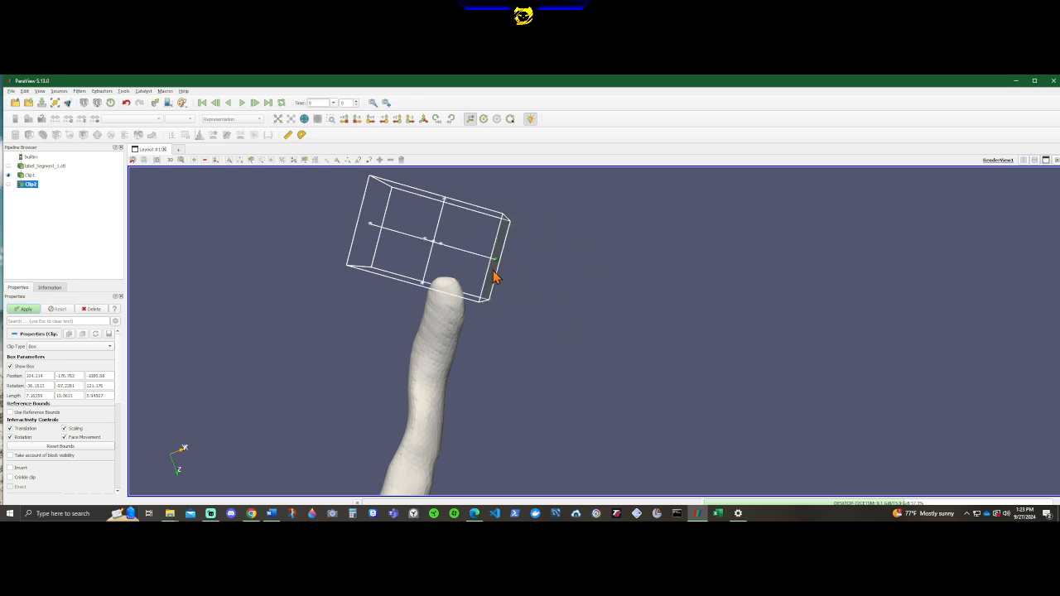
left_click_drag(374, 231, 426, 253)
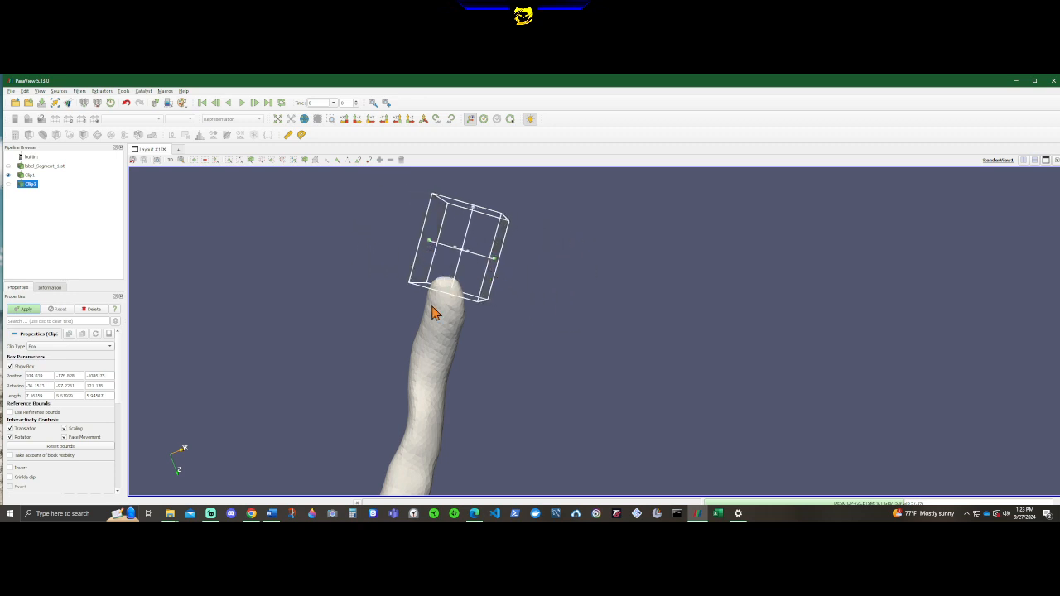
left_click_drag(394, 315, 568, 359)
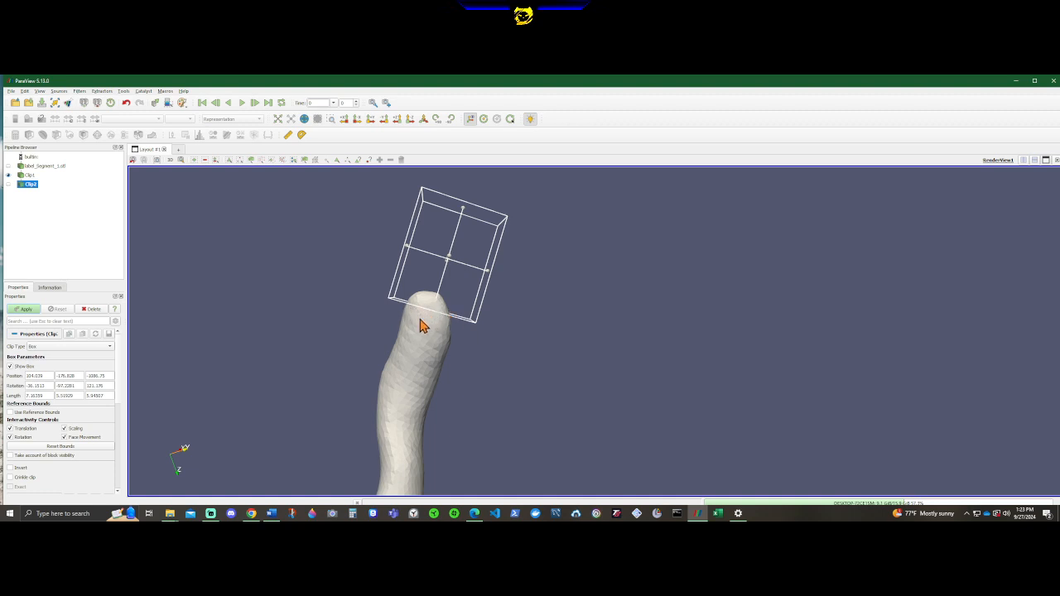
Step: Rotate the small clip box so its cutting face crosses the middle branch's tip more squarely
left_click_drag(369, 336, 705, 455)
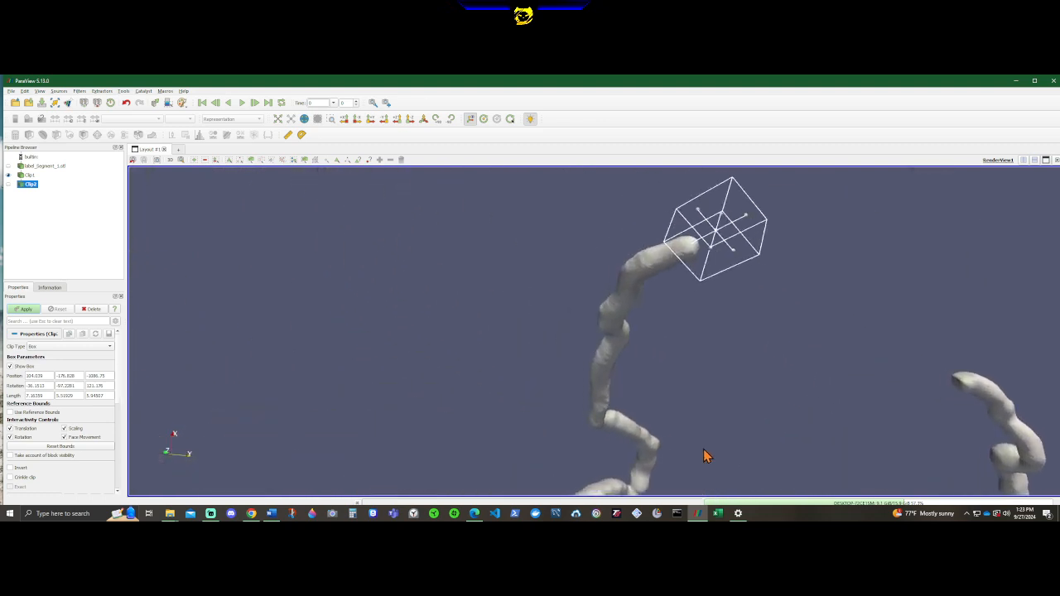
left_click_drag(767, 376, 648, 307)
left_click_drag(414, 443, 611, 350)
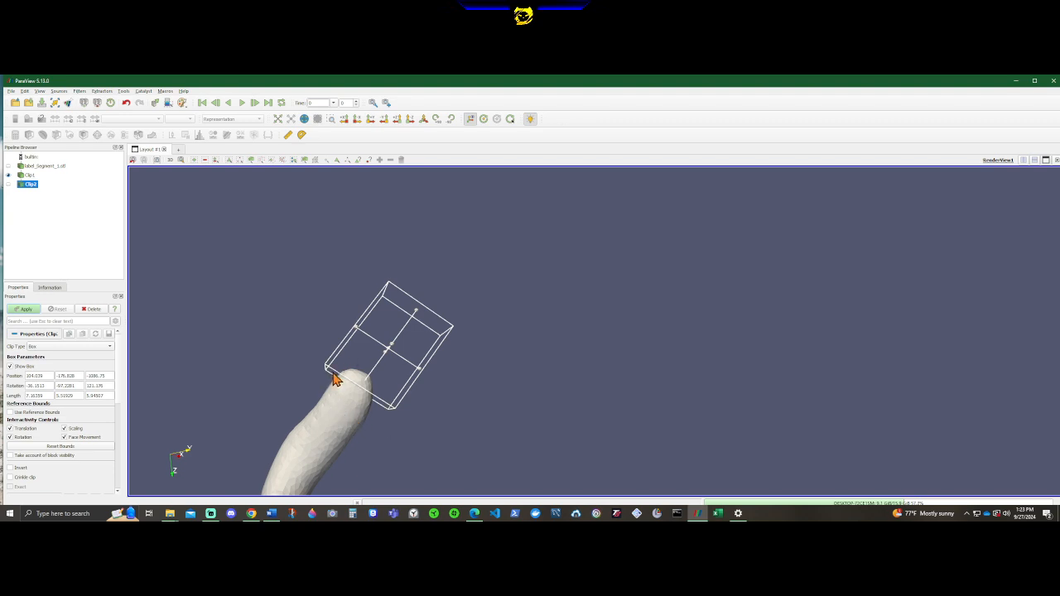
left_click_drag(336, 380, 634, 271)
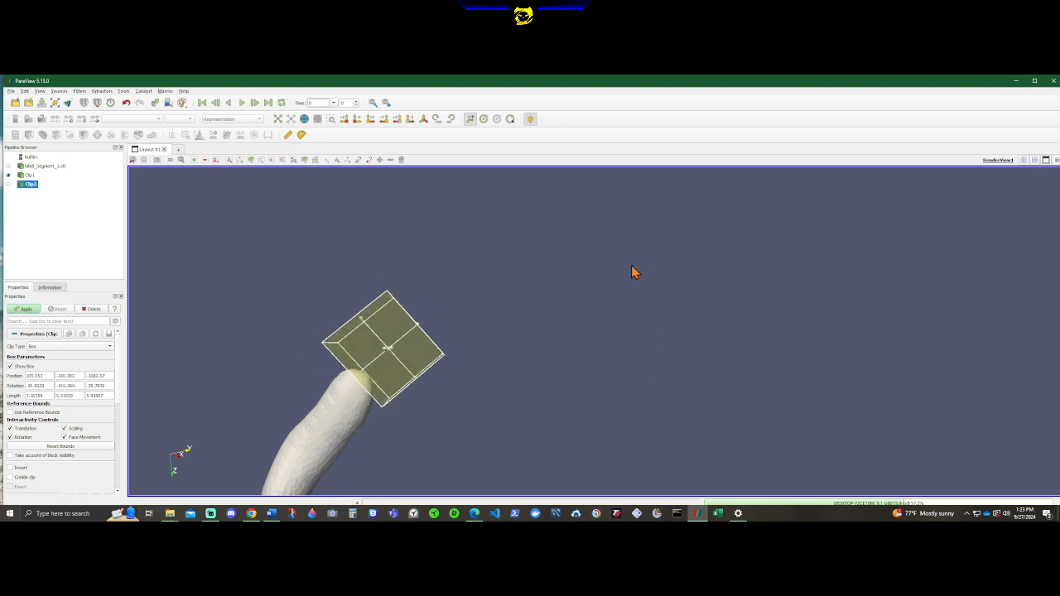
left_click_drag(299, 385, 2, 302)
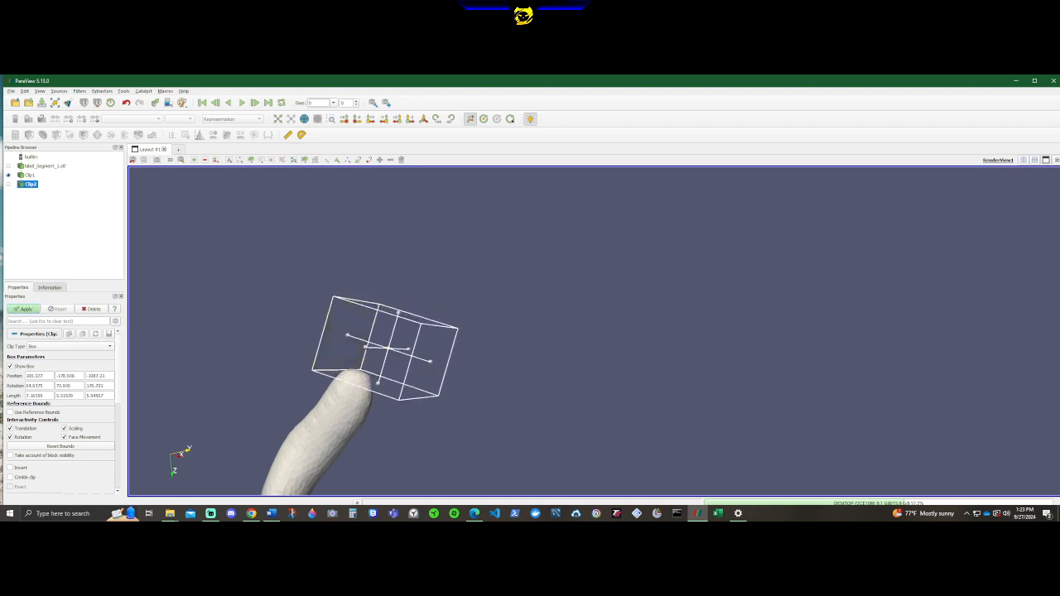
Step: Examine the clip box's placement over the middle branch's tip from different distances and angles
left_click_drag(362, 443, 393, 451)
scroll(390, 445, "down", 5)
scroll(418, 448, "up", 3)
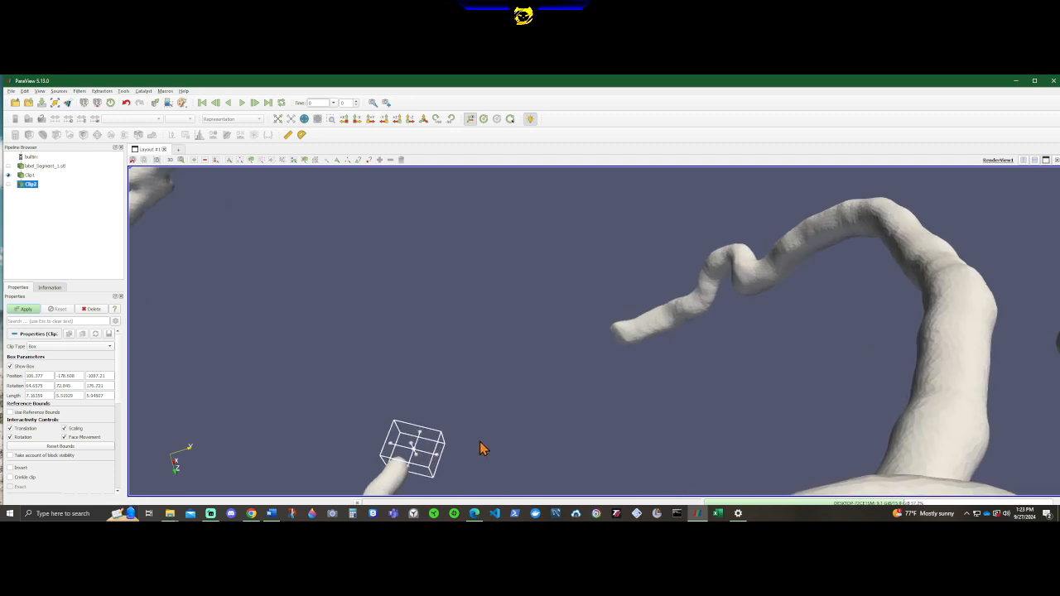
scroll(483, 447, "down", 2)
middle_click_drag(483, 447, 536, 434)
scroll(537, 435, "up", 3)
left_click_drag(537, 440, 487, 323)
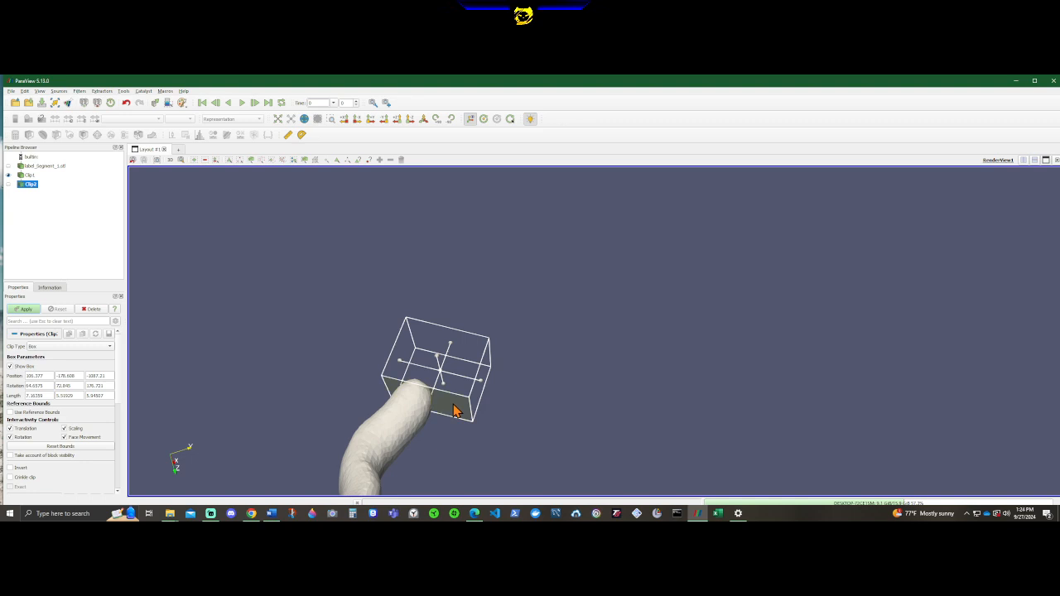
scroll(429, 425, "down", 6)
left_click_drag(560, 359, 542, 446)
right_click_drag(547, 418, 582, 267)
middle_click_drag(570, 281, 459, 427)
Step: Apply the second box clip to cut off the rounded tip of the middle branch
scroll(480, 429, "up", 7)
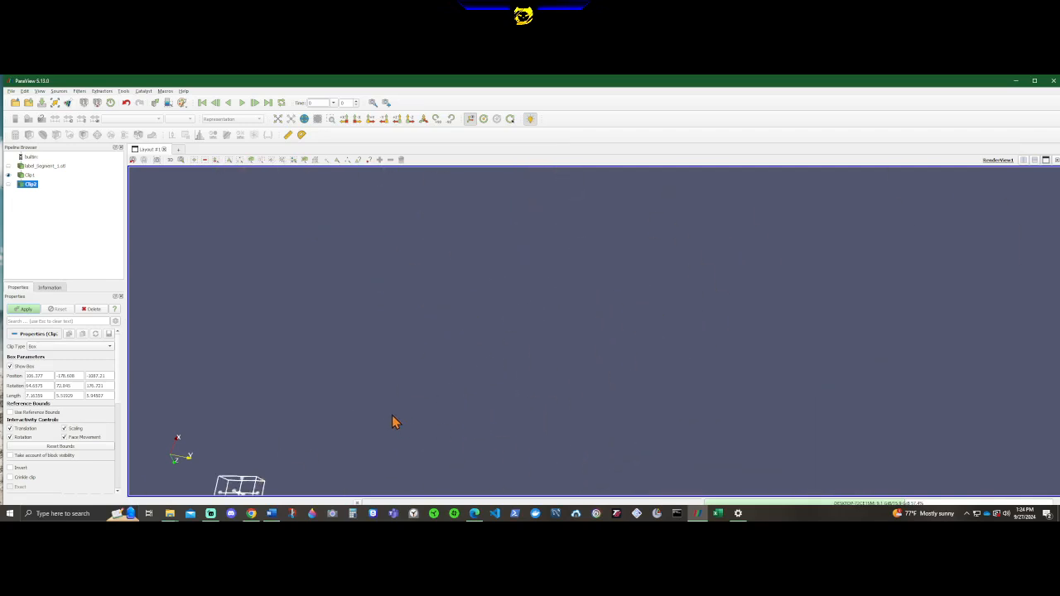
middle_click_drag(398, 414, 571, 210)
scroll(419, 347, "up", 4)
middle_click_drag(409, 339, 611, 275)
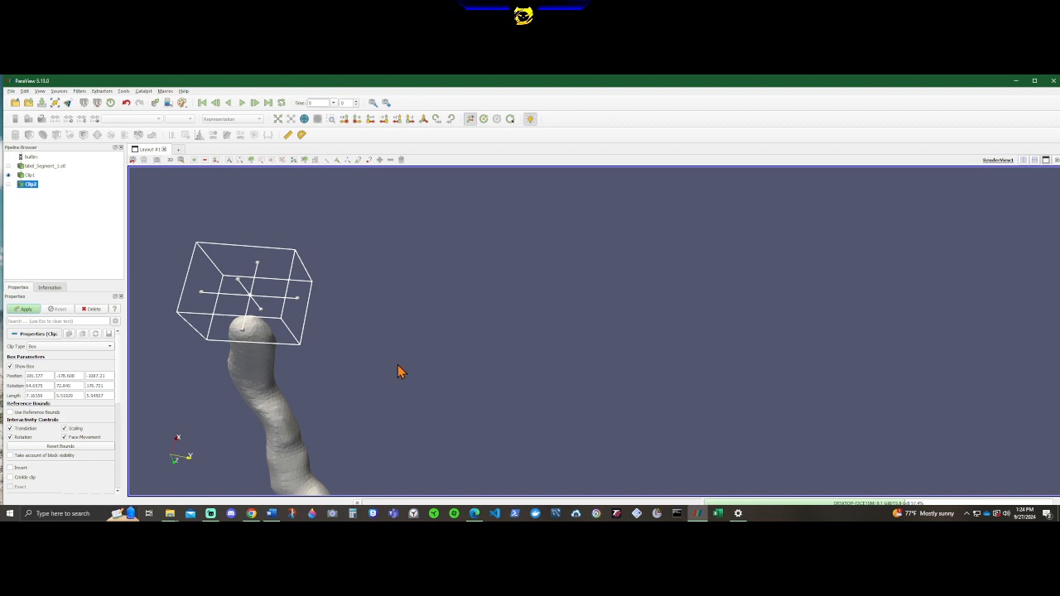
middle_click_drag(396, 364, 531, 302)
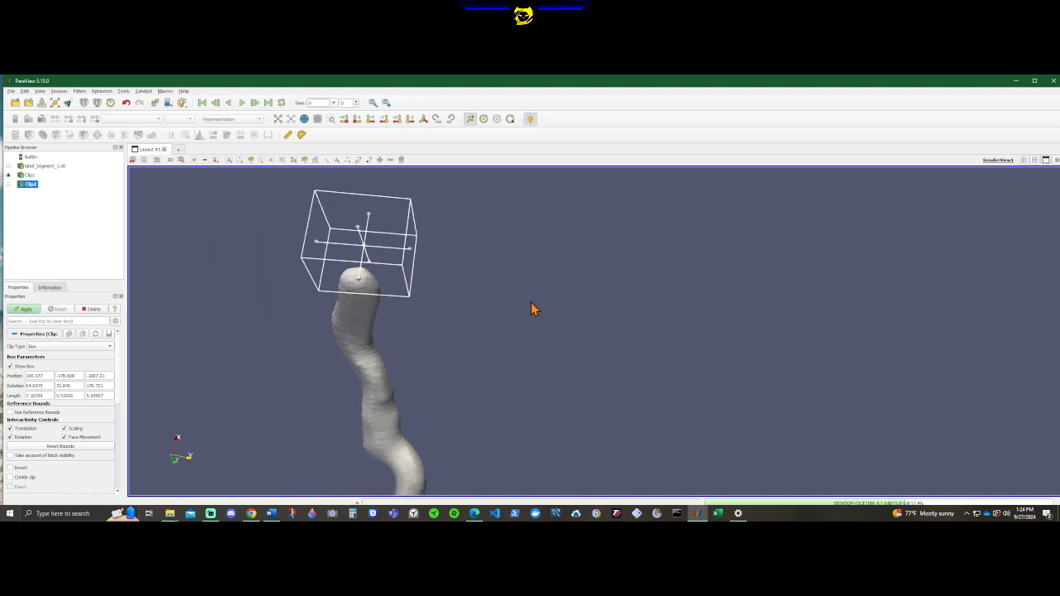
left_click(28, 310)
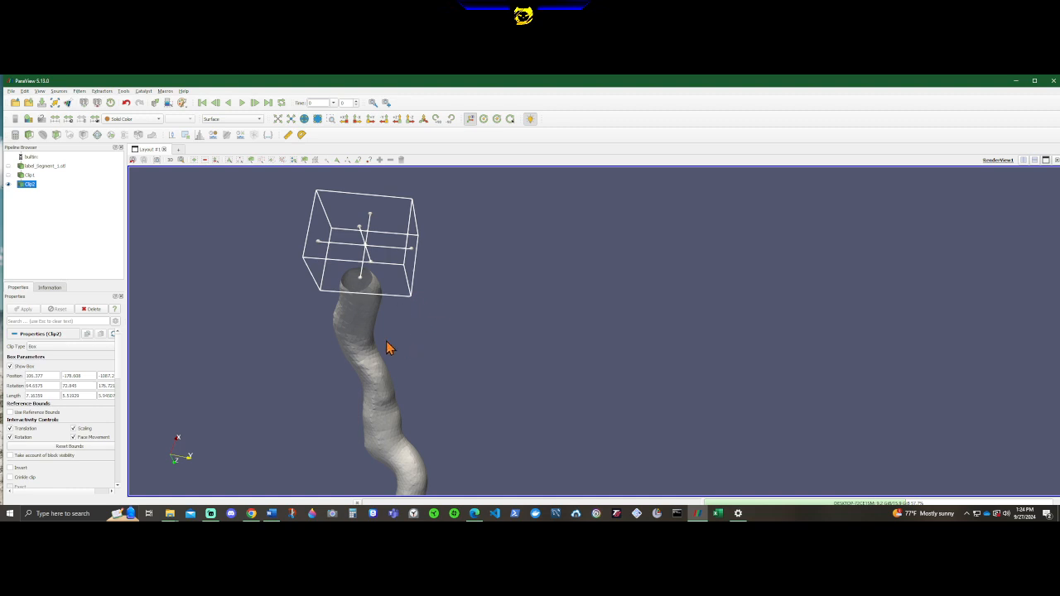
Step: Inspect the cut end of the middle branch to judge how flat and complete the clip is
left_click_drag(421, 382, 331, 436)
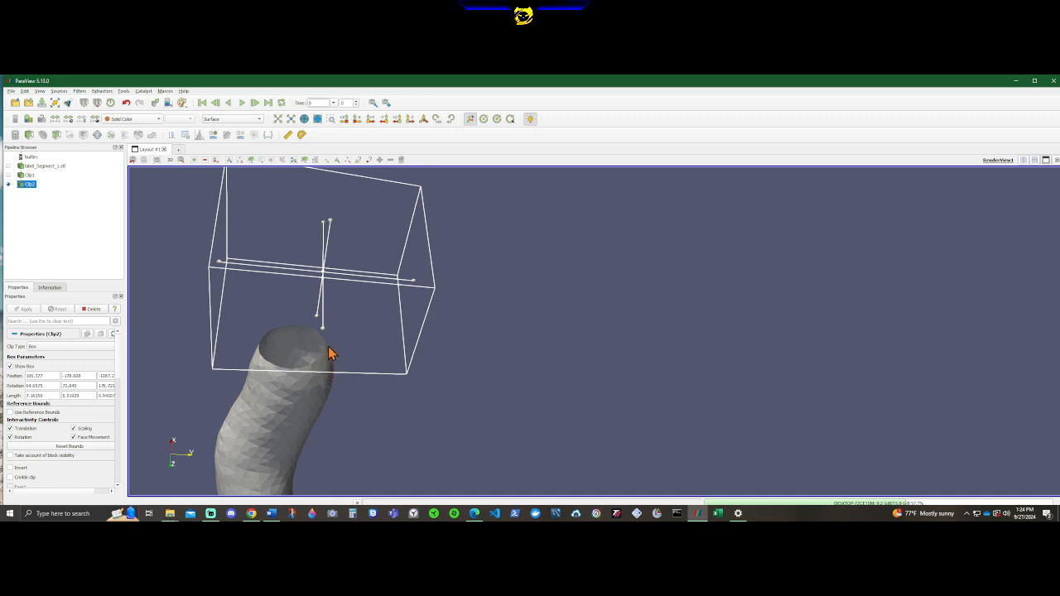
left_click_drag(337, 407, 341, 374)
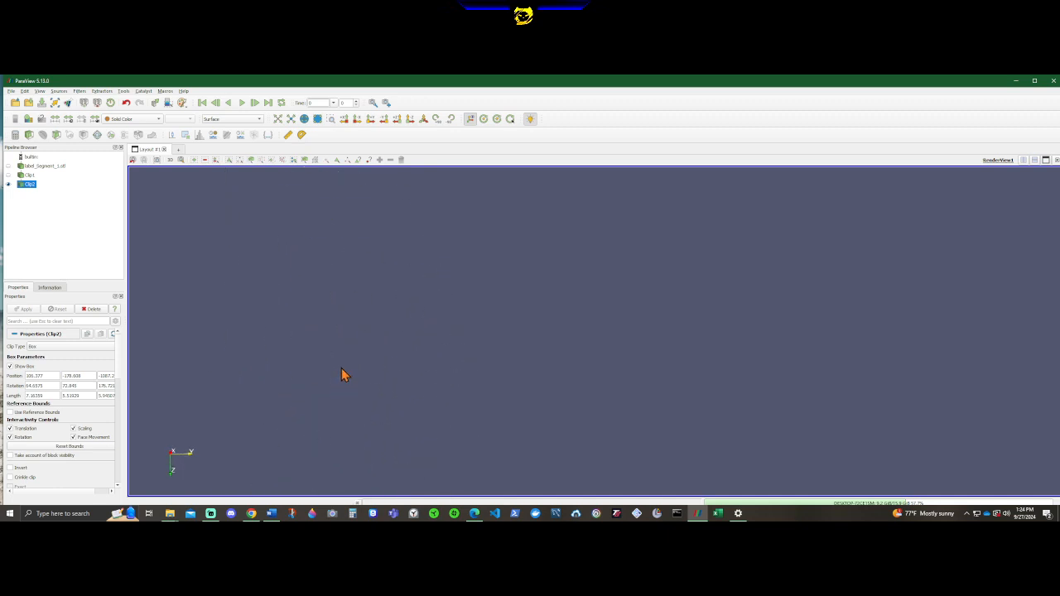
scroll(439, 405, "down", 3)
scroll(348, 290, "down", 3)
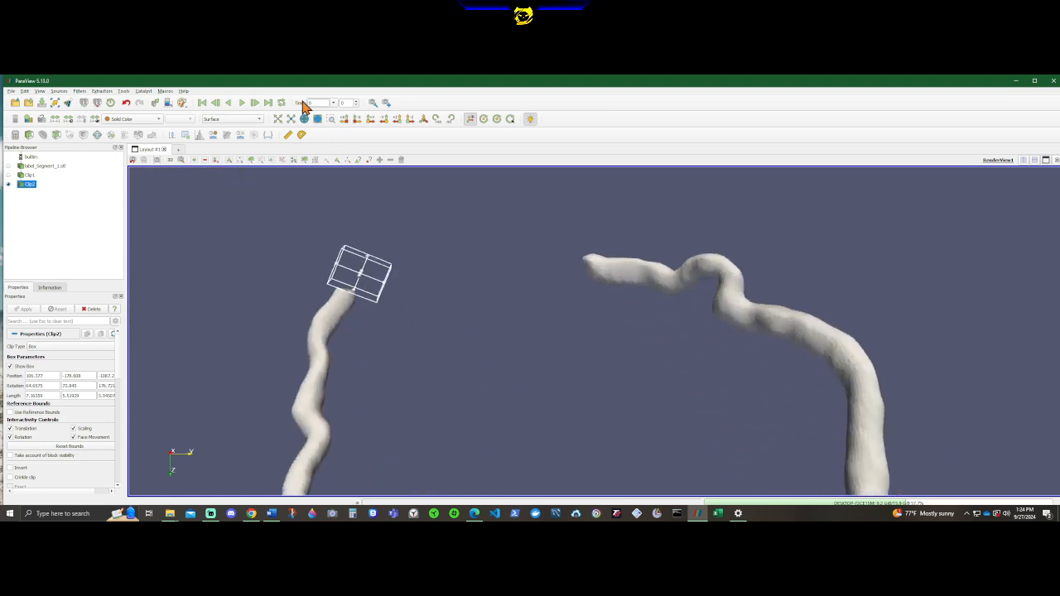
scroll(257, 296, "up", 5)
scroll(291, 314, "down", 1)
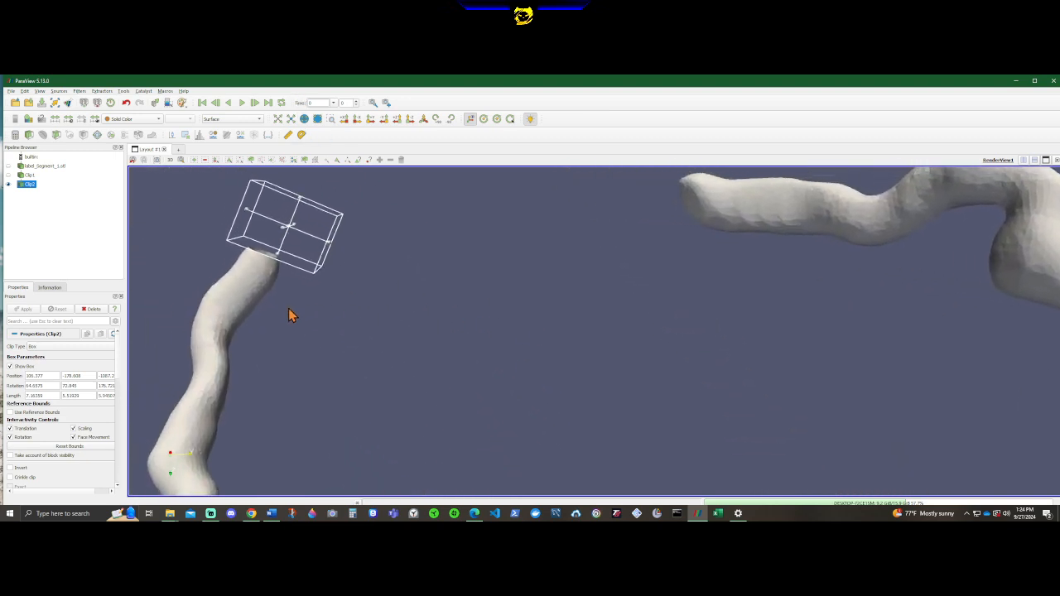
scroll(223, 305, "up", 2)
scroll(431, 360, "down", 1)
scroll(480, 346, "up", 2)
scroll(514, 358, "down", 1)
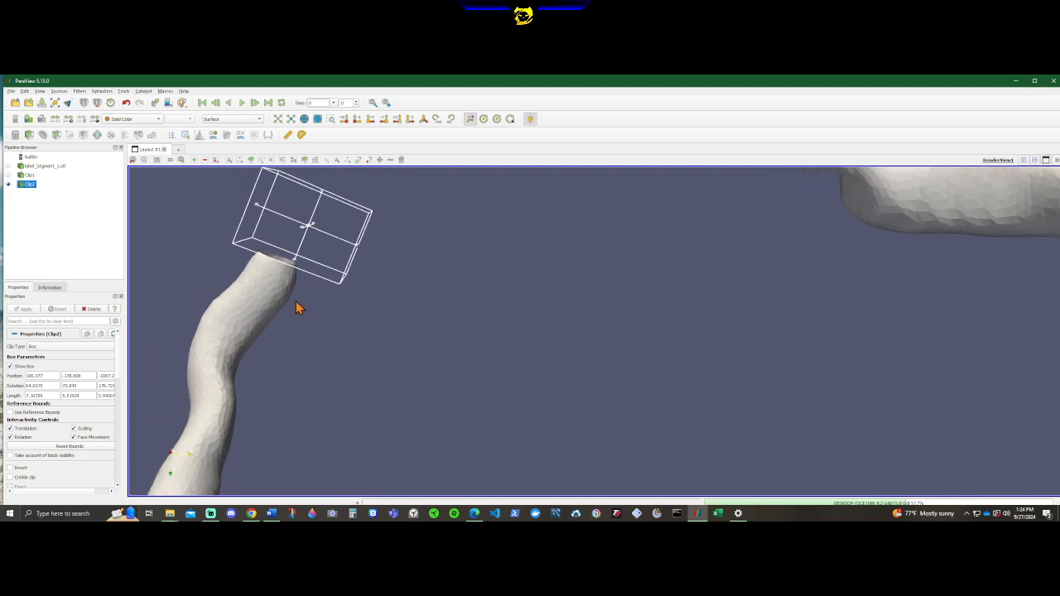
scroll(417, 313, "up", 1)
Step: Shift the second clip box slightly further onto the middle branch to deepen the cut
left_click_drag(337, 243, 334, 251)
left_click_drag(324, 323, 323, 333)
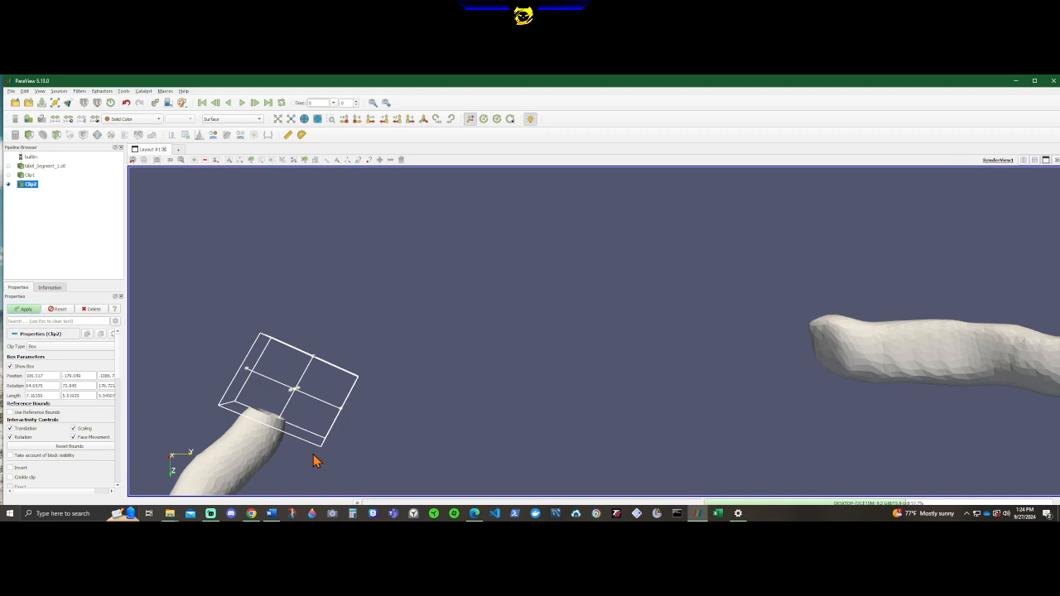
scroll(331, 444, "down", 5)
scroll(464, 441, "up", 3)
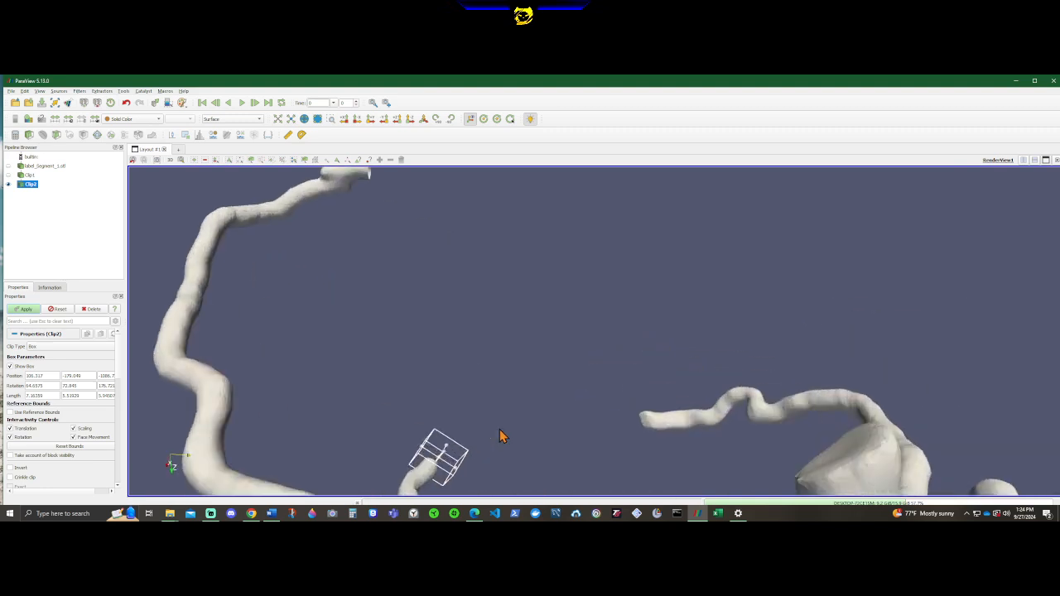
Step: Apply the shifted second clip box and realign it more squarely across the end of the middle branch
left_click_drag(500, 436, 351, 307)
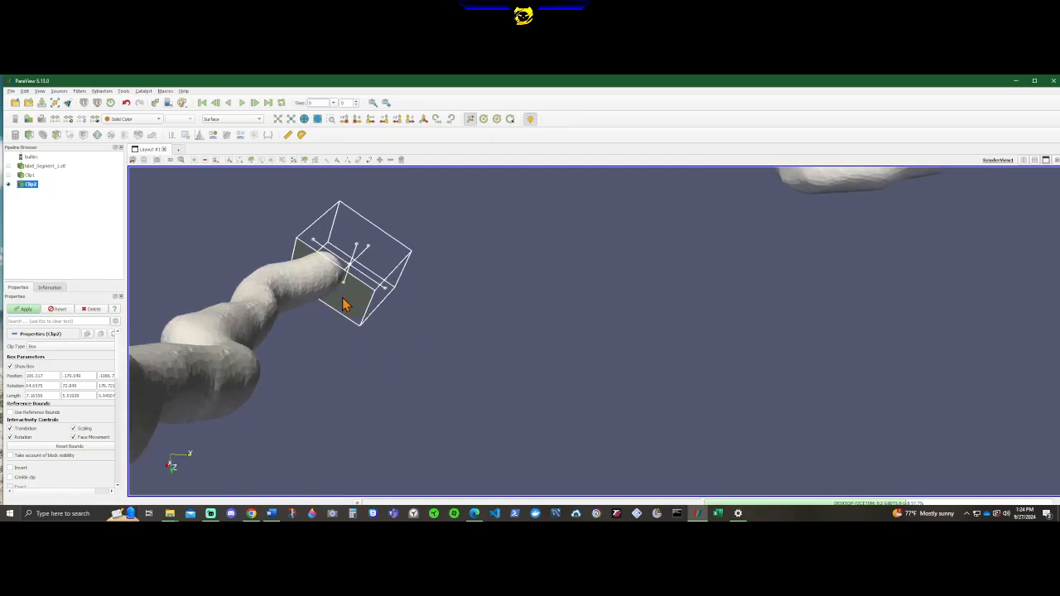
left_click(26, 309)
scroll(398, 329, "down", 5)
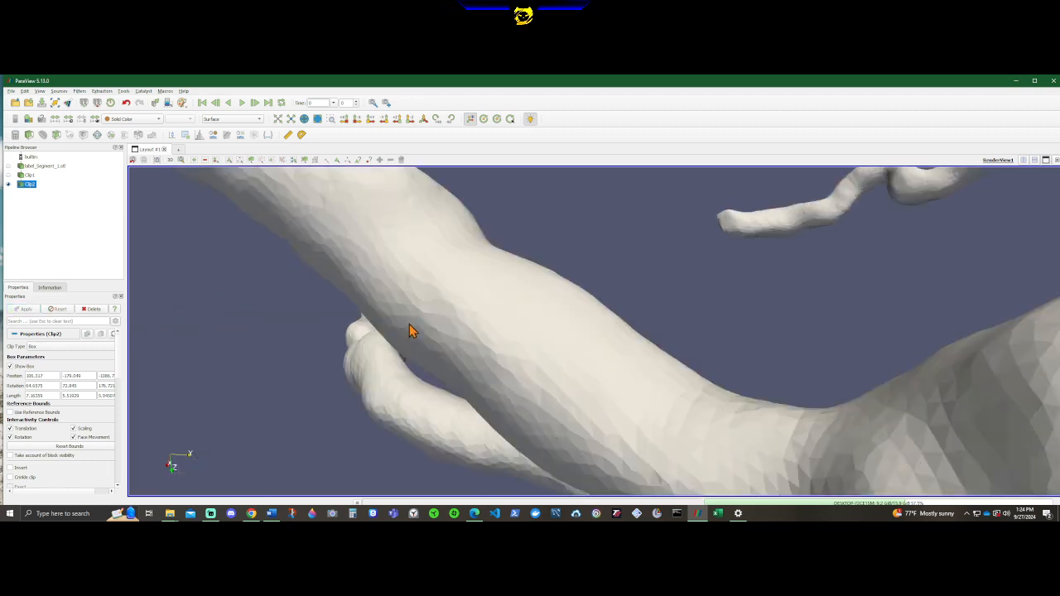
left_click_drag(437, 301, 433, 355)
mouse_move(511, 317)
left_mouse_down()
mouse_move(457, 395)
mouse_move(564, 218)
mouse_move(390, 443)
mouse_move(447, 207)
mouse_move(376, 367)
mouse_move(379, 305)
mouse_move(321, 320)
mouse_move(265, 303)
mouse_move(545, 356)
mouse_move(405, 315)
mouse_move(520, 316)
left_mouse_up()
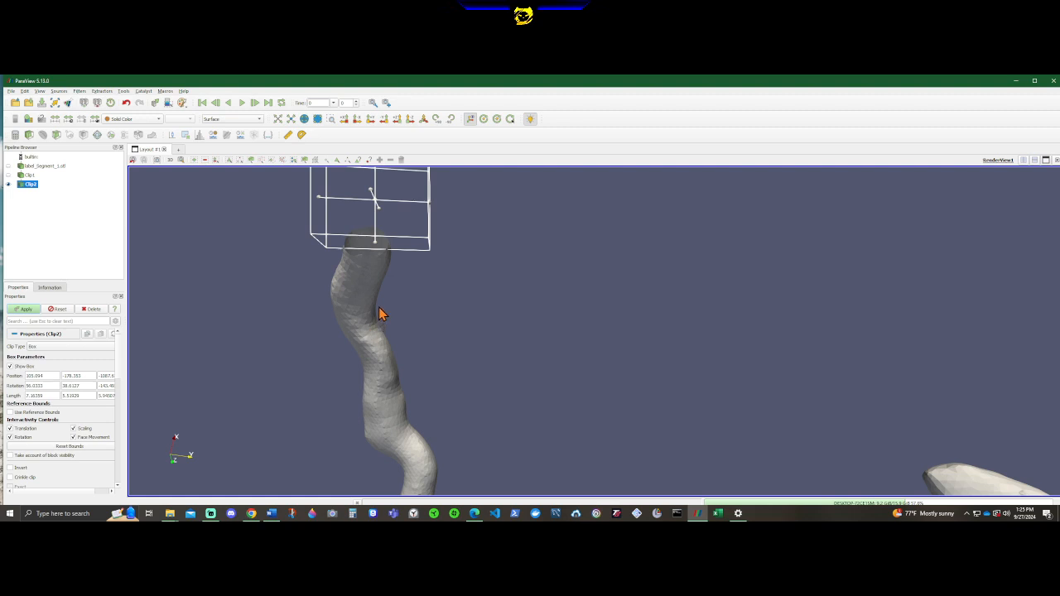
Step: Add a third Clip filter of type Box on the second clip's result, with inversion turned off
scroll(381, 312, "down", 3)
left_click_drag(563, 386, 590, 395)
left_click_drag(722, 420, 299, 445)
left_click_drag(436, 410, 593, 318)
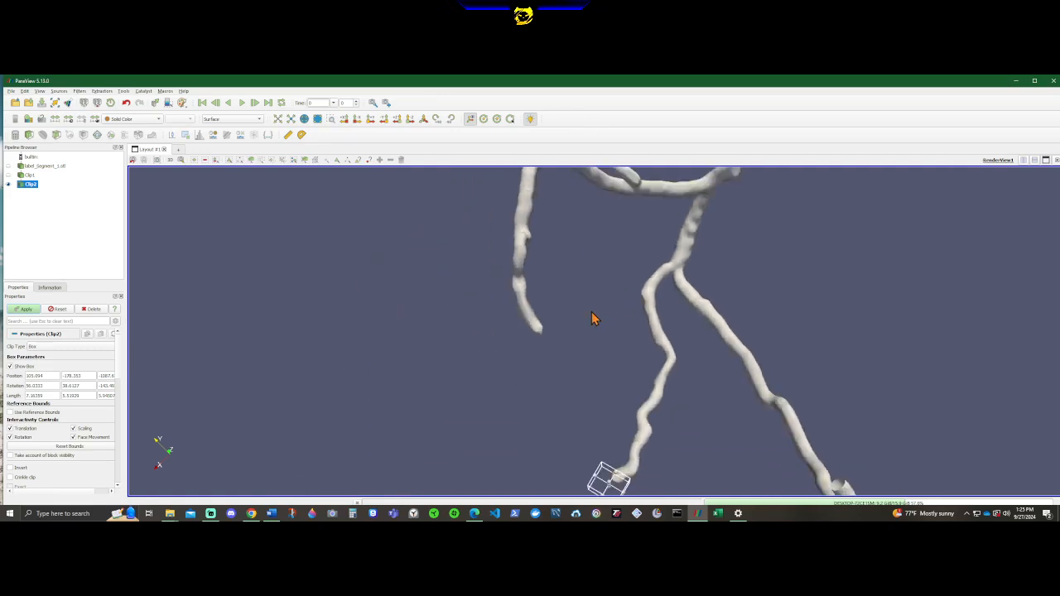
left_click_drag(698, 343, 623, 361)
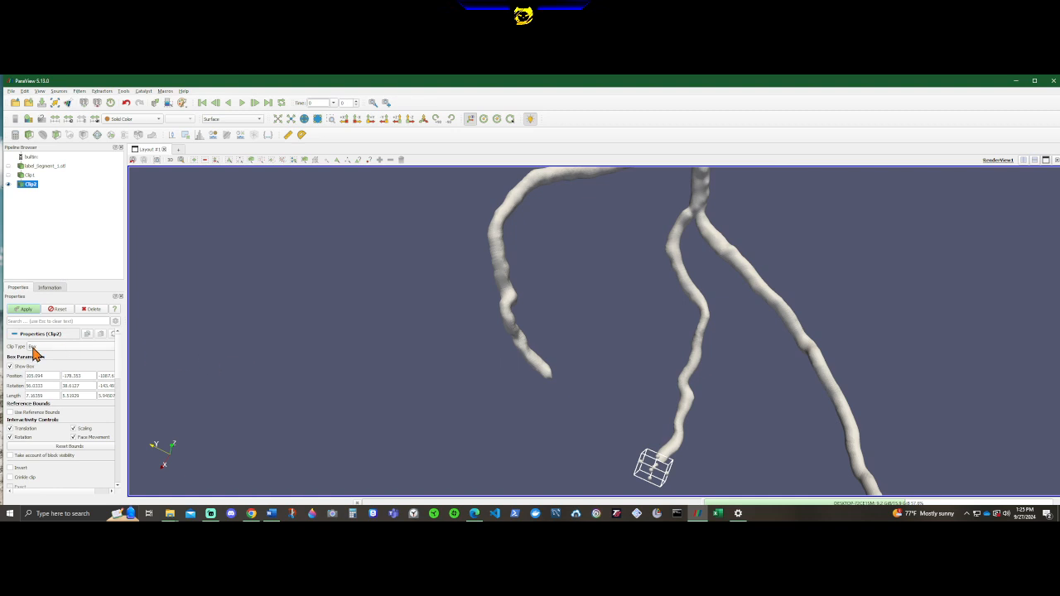
left_click(31, 137)
left_click(51, 347)
left_click(46, 358)
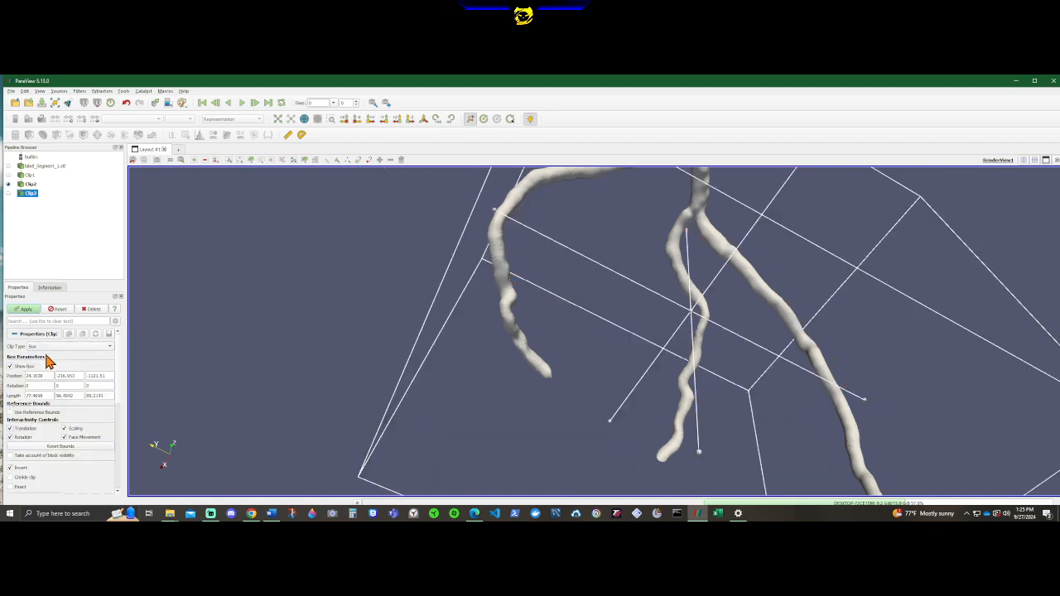
left_click(12, 468)
Step: Shrink the third clip box from several faces to lengths of about 32, 17 and 29
scroll(617, 317, "down", 3)
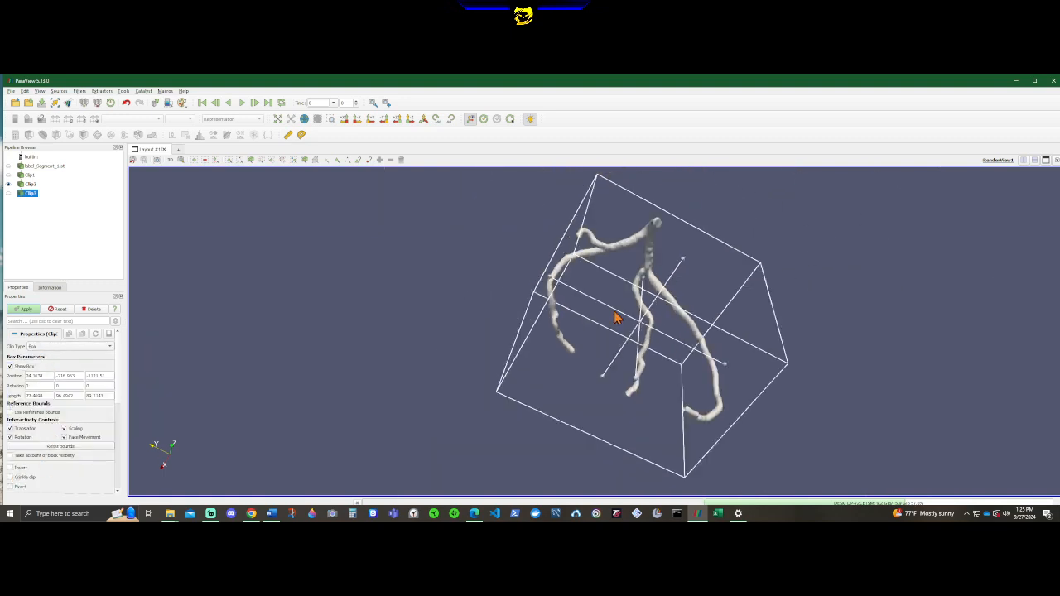
left_click_drag(682, 260, 681, 272)
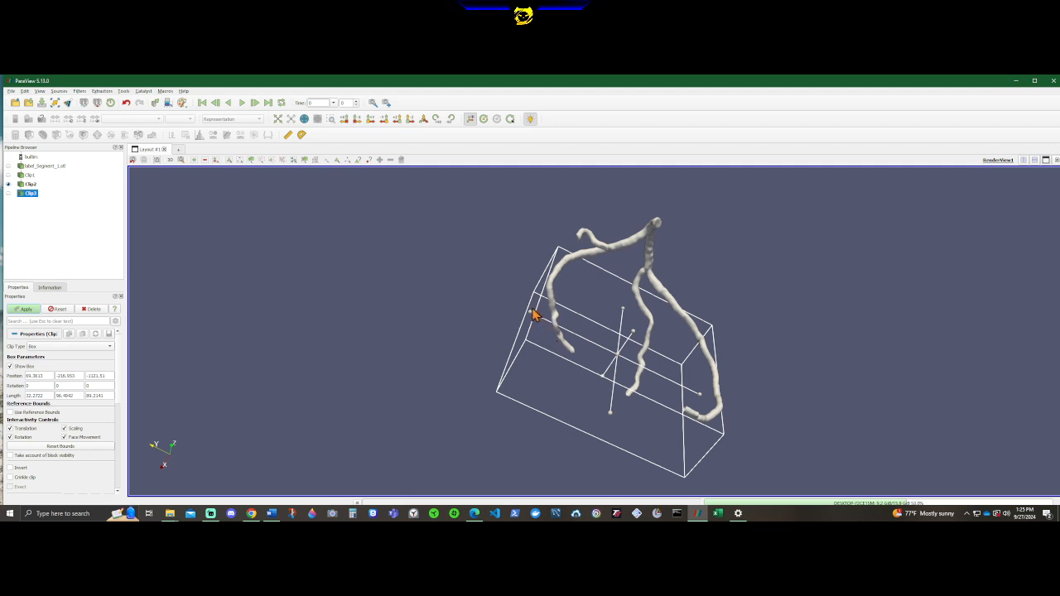
left_click_drag(532, 313, 570, 335)
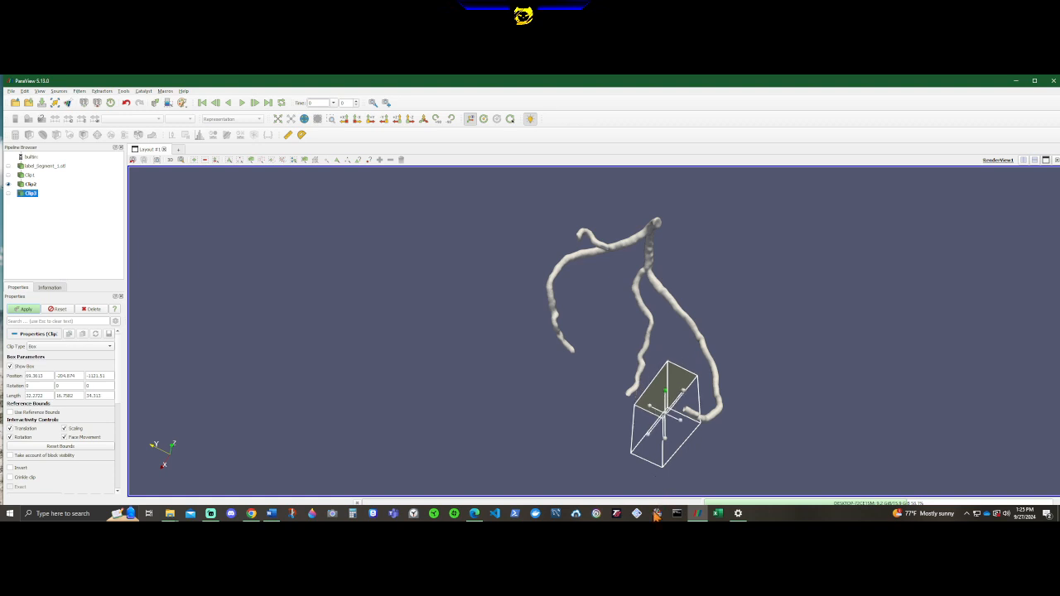
left_click_drag(690, 410, 799, 373)
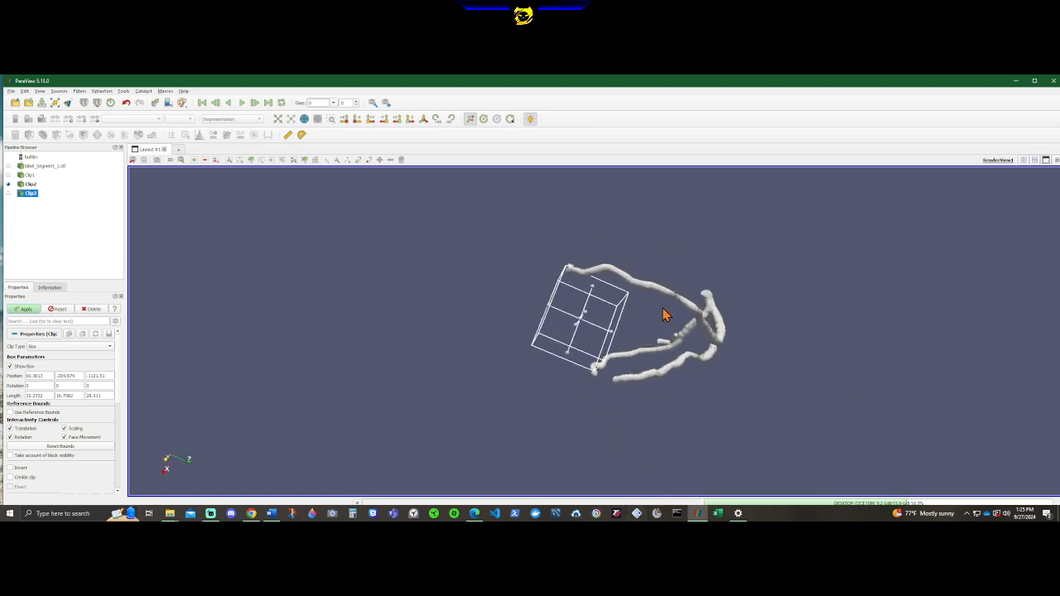
Step: Move the third clip box next to the free end of the side branch that curves away from the middle branch
left_click_drag(492, 366, 719, 412)
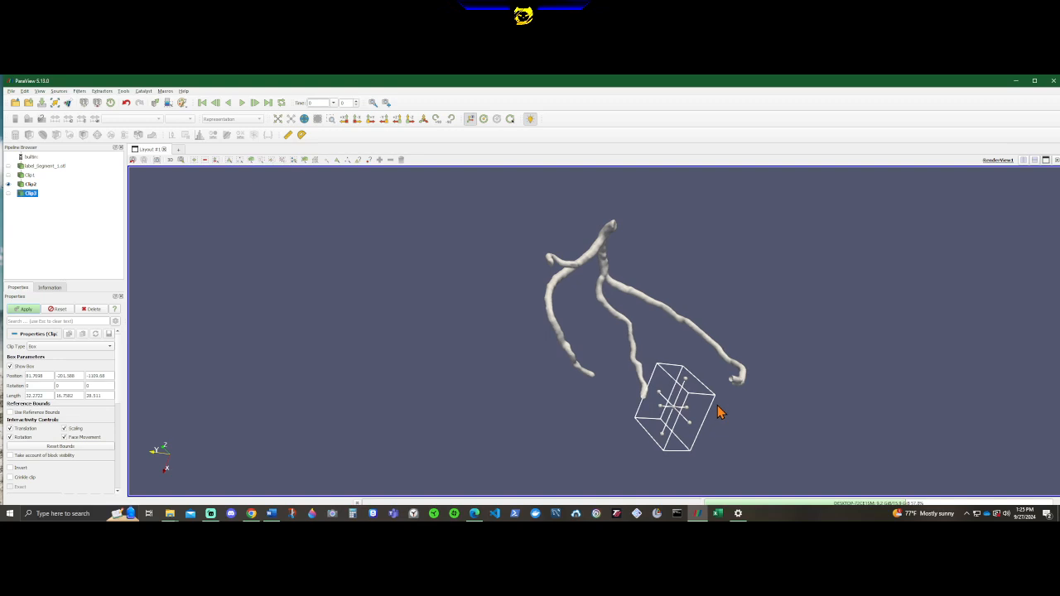
scroll(613, 385, "up", 7)
scroll(746, 406, "down", 2)
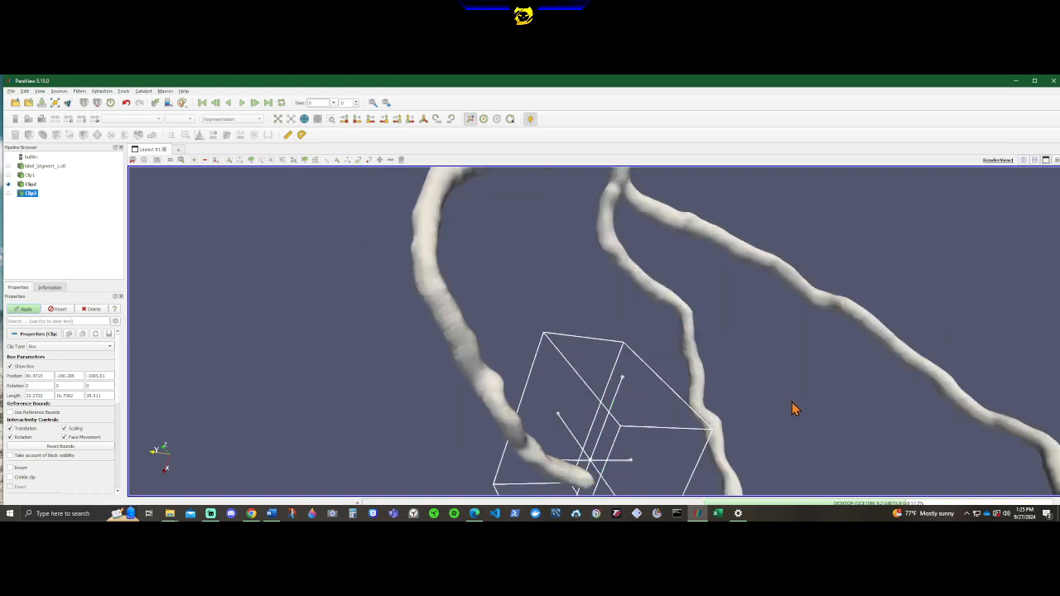
left_click_drag(829, 412, 938, 366)
left_click_drag(757, 377, 835, 323)
left_click_drag(939, 316, 758, 337)
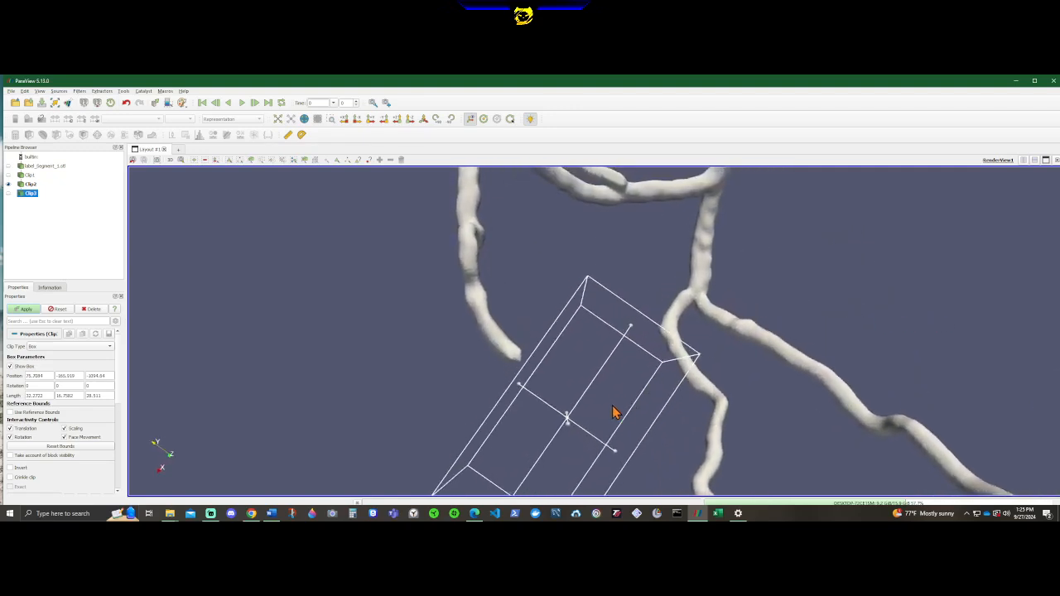
Step: Nudge the third clip box over the side branch's rounded tip and apply the cut
middle_click_drag(610, 405, 599, 380)
scroll(693, 374, "up", 2)
middle_click_drag(757, 379, 864, 350)
scroll(923, 372, "down", 2)
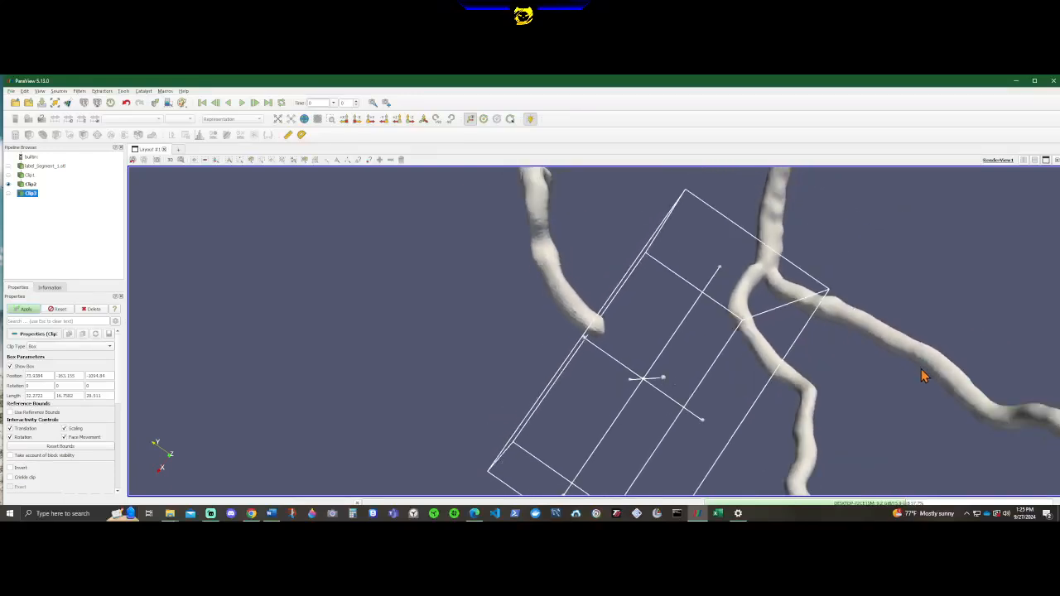
mouse_move(922, 371)
left_mouse_down()
mouse_move(901, 378)
mouse_move(921, 378)
left_mouse_up()
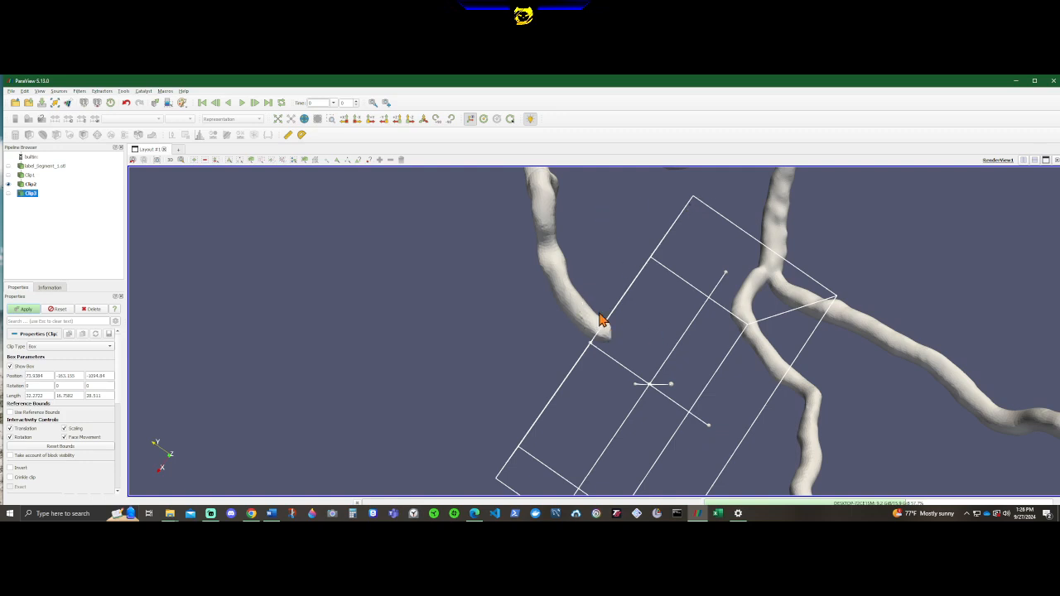
left_click_drag(445, 322, 579, 292)
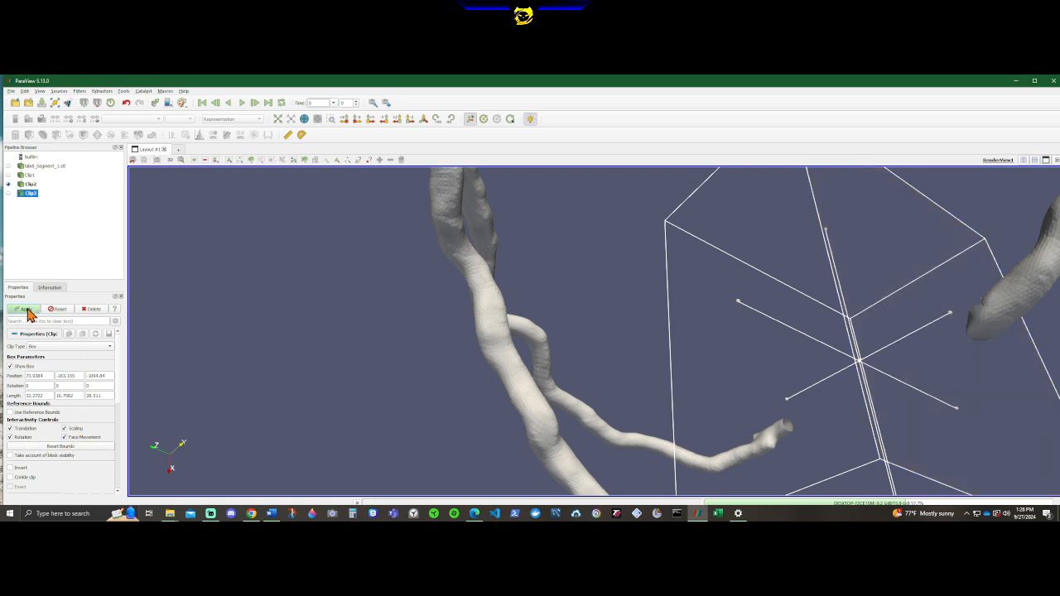
left_click_drag(484, 354, 725, 398)
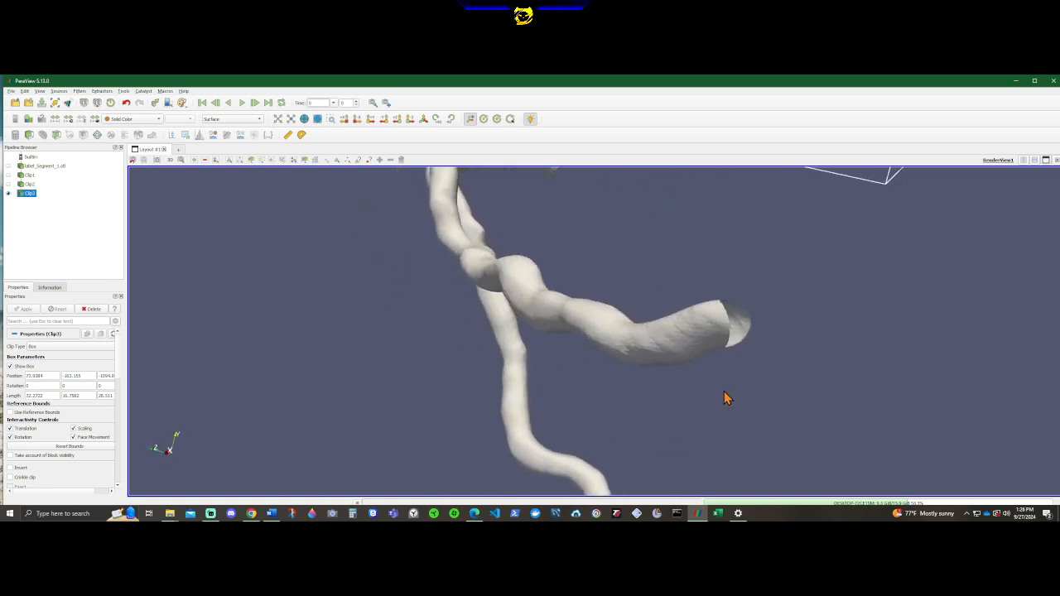
Step: Reselect the second clip and move and tilt its box to sit squarely across the middle branch's end
left_click(27, 185)
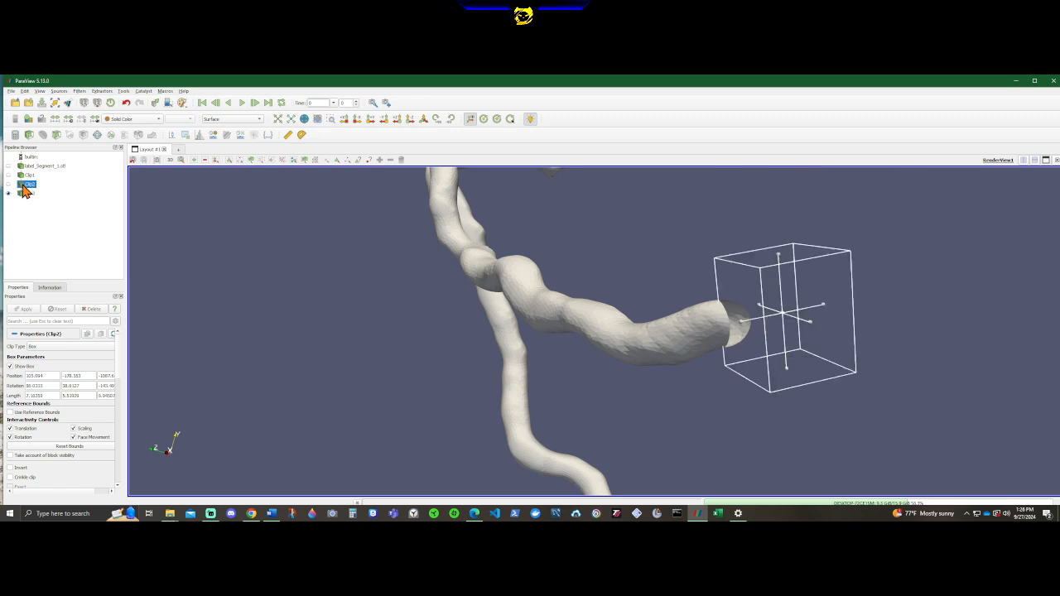
left_click_drag(880, 404, 710, 309)
left_click_drag(441, 325, 554, 293)
left_click_drag(486, 389, 635, 402)
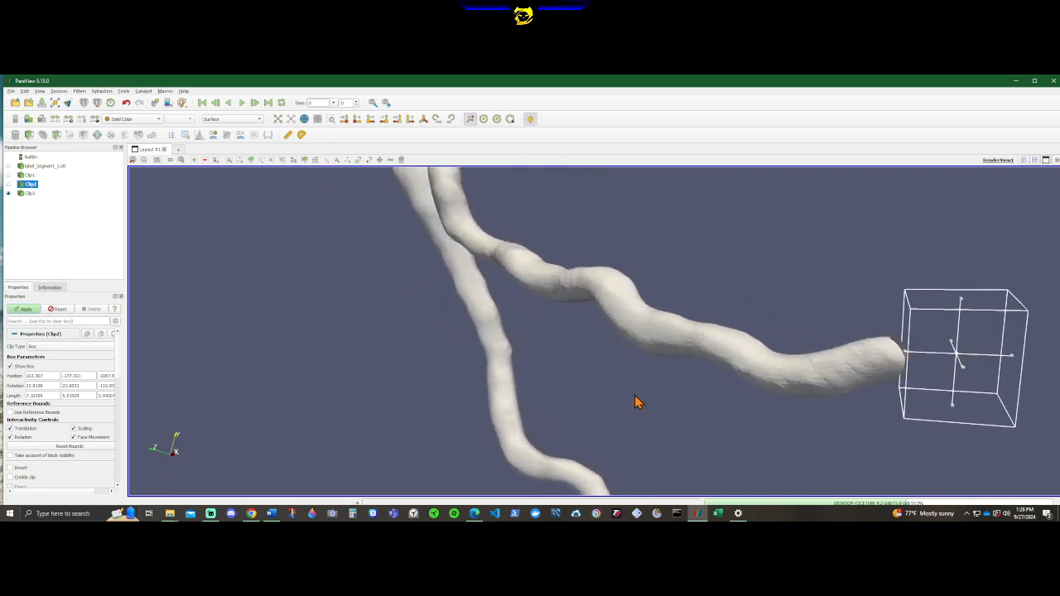
mouse_move(963, 350)
left_mouse_down()
mouse_move(954, 346)
mouse_move(965, 340)
left_mouse_up()
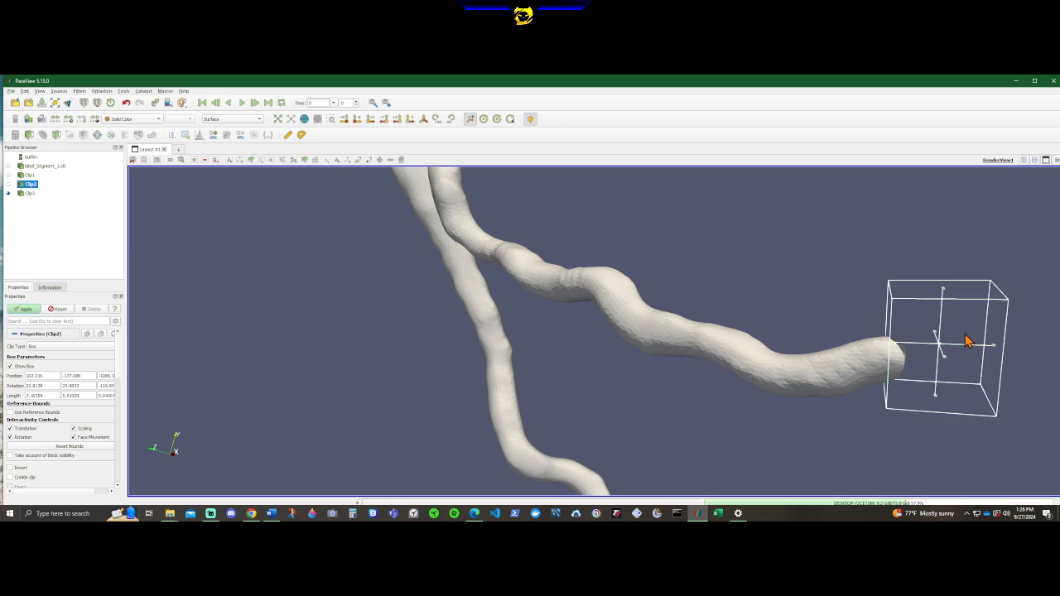
left_click_drag(818, 421, 710, 379)
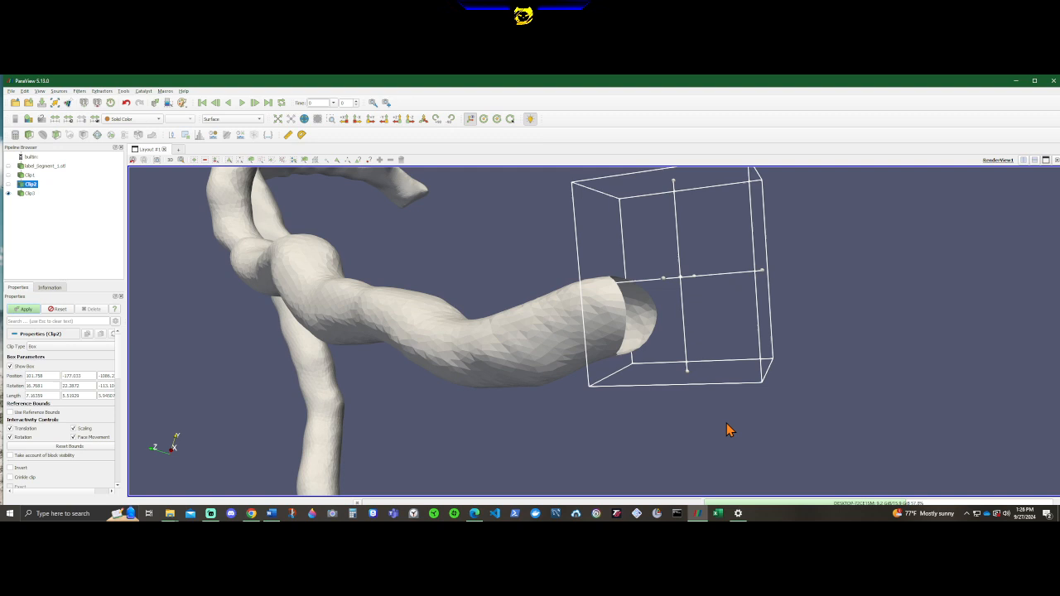
Step: Shift the second clip box to cover the leftover spike on the middle branch's end and apply the cut
left_click_drag(729, 431, 748, 290)
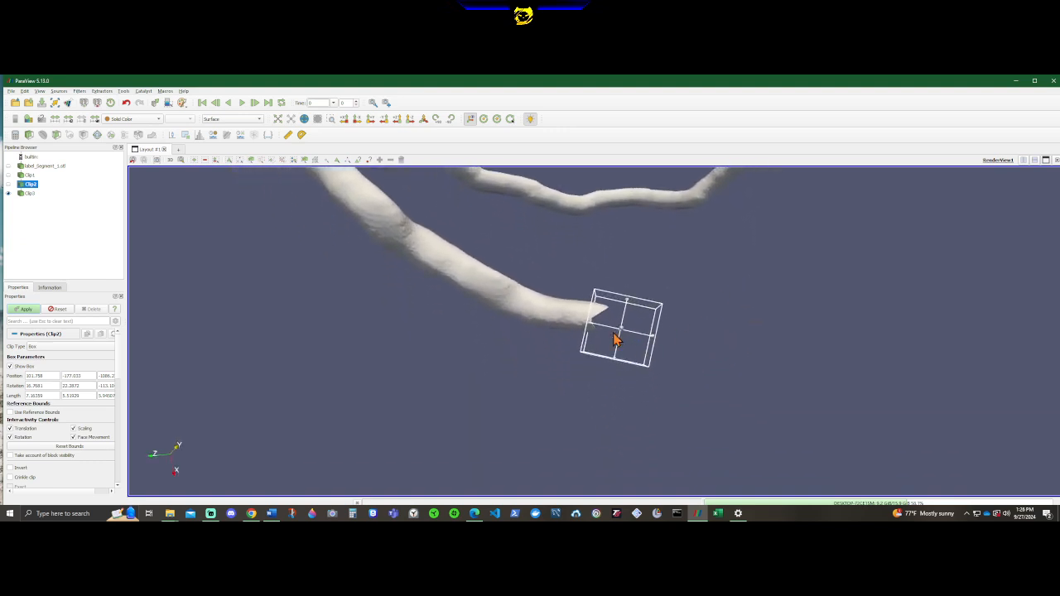
left_click_drag(615, 338, 621, 330)
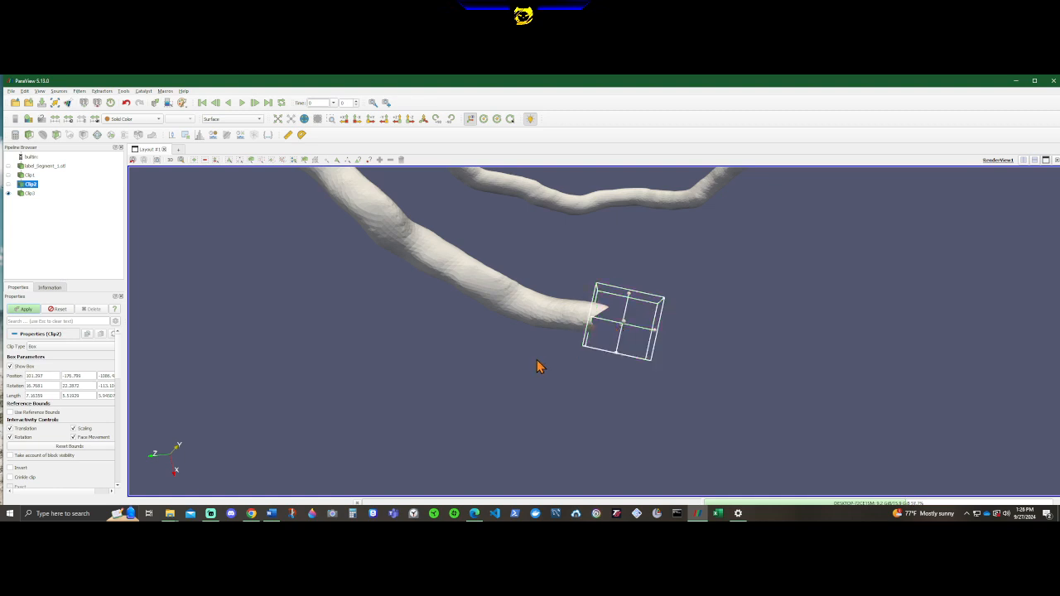
left_click_drag(536, 366, 556, 337)
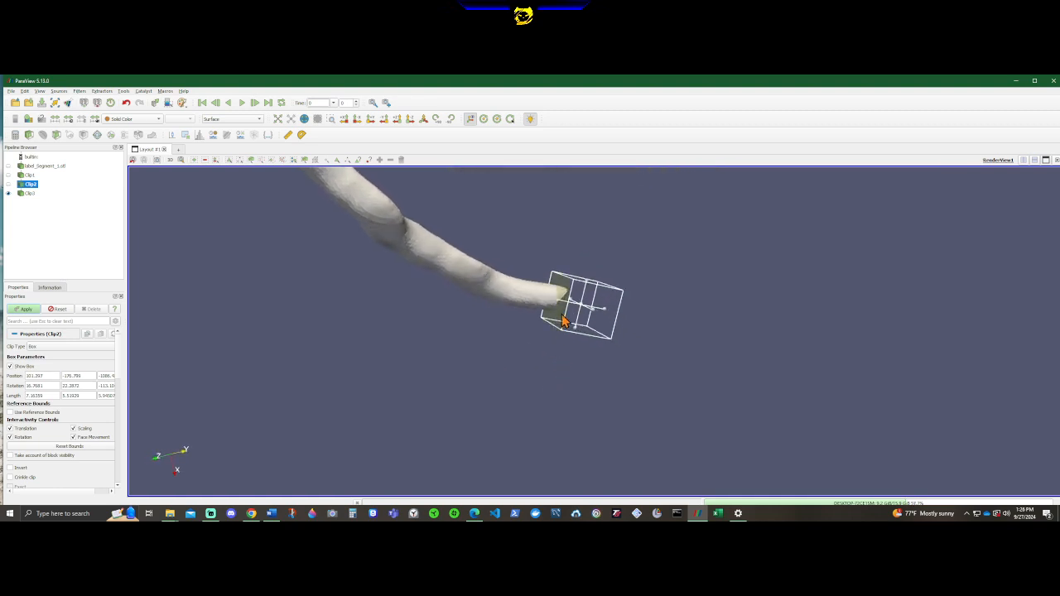
left_click_drag(766, 352, 721, 331)
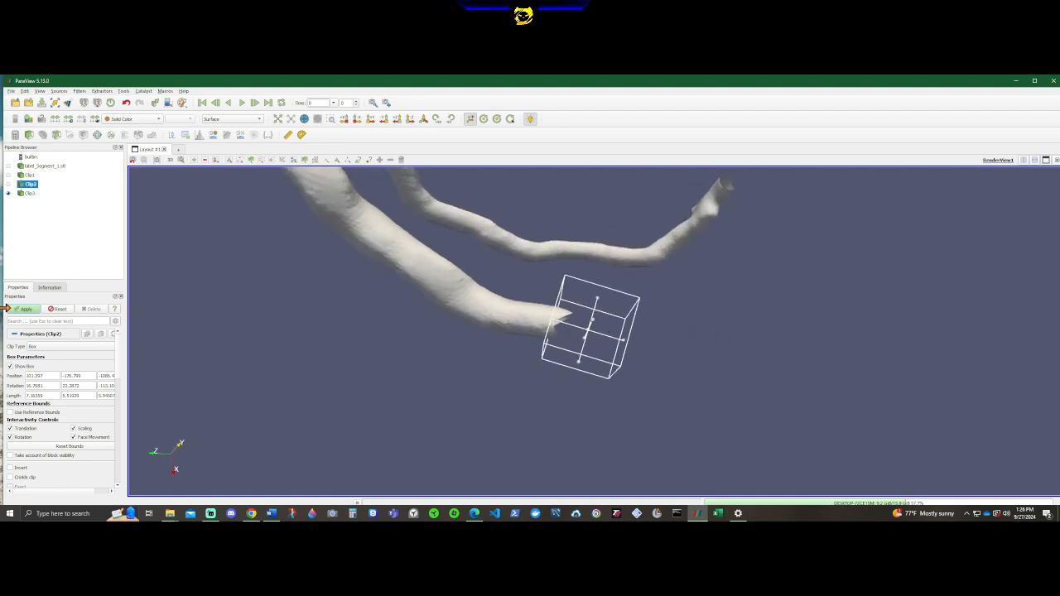
left_click(22, 310)
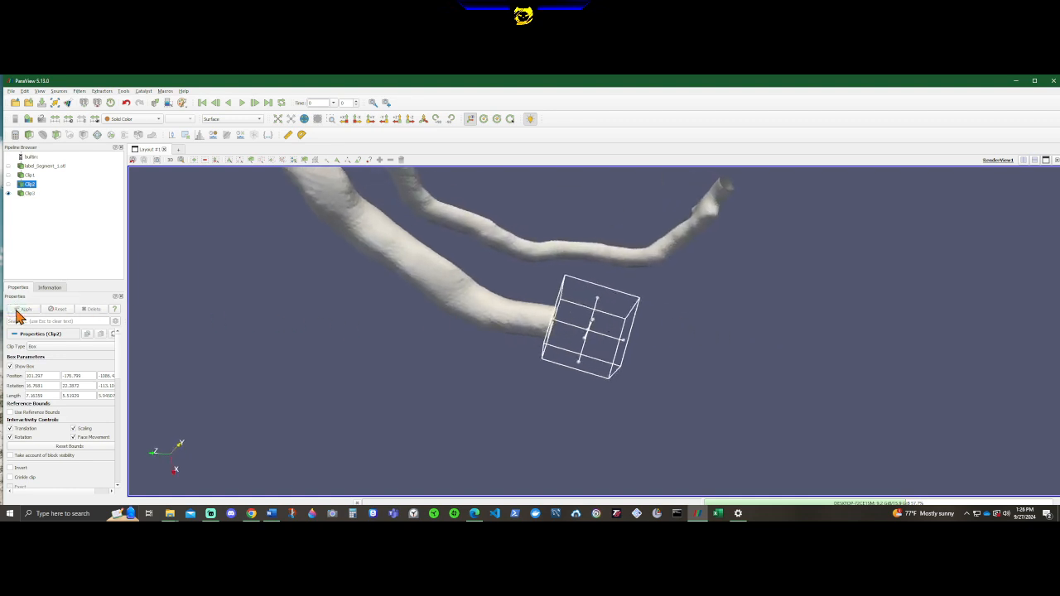
left_click_drag(488, 379, 352, 359)
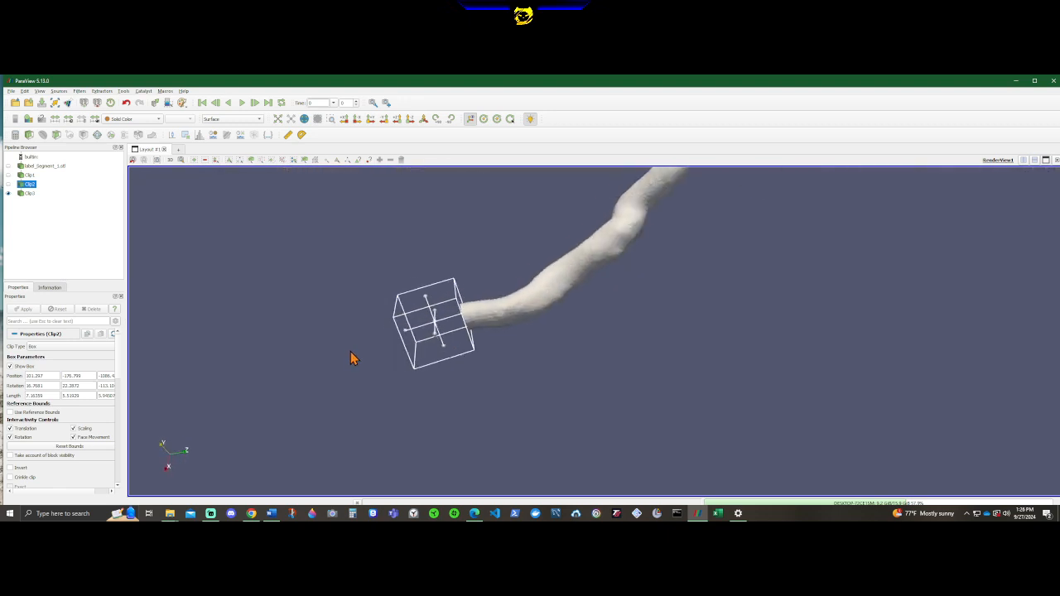
scroll(418, 376, "up", 3)
left_click_drag(419, 376, 634, 372)
scroll(571, 350, "down", 8)
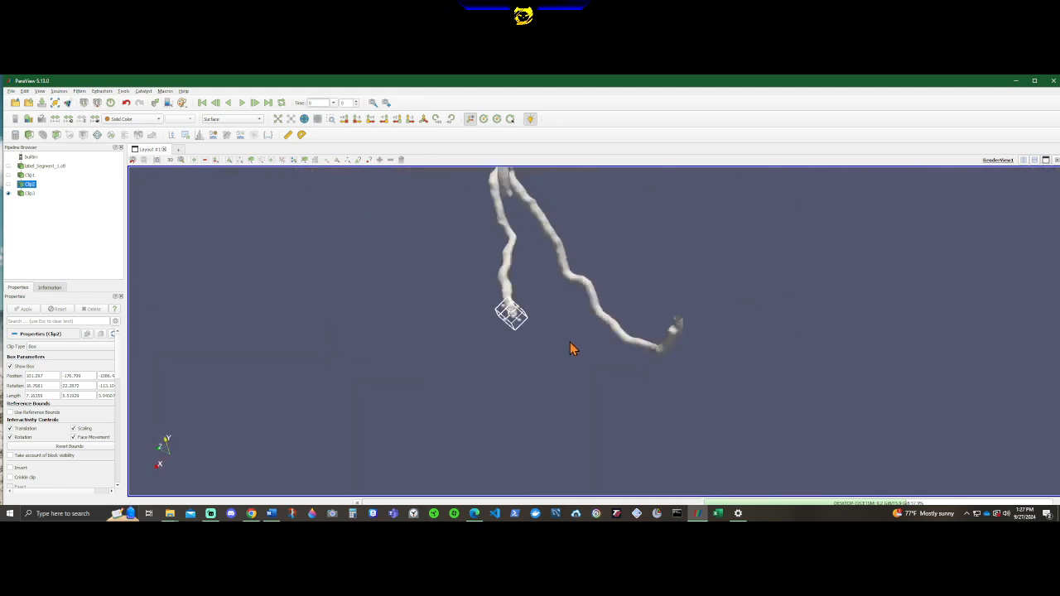
Step: Add a fourth Clip filter of type Box on the third clip's result, with inversion turned off
left_click_drag(630, 327, 603, 363)
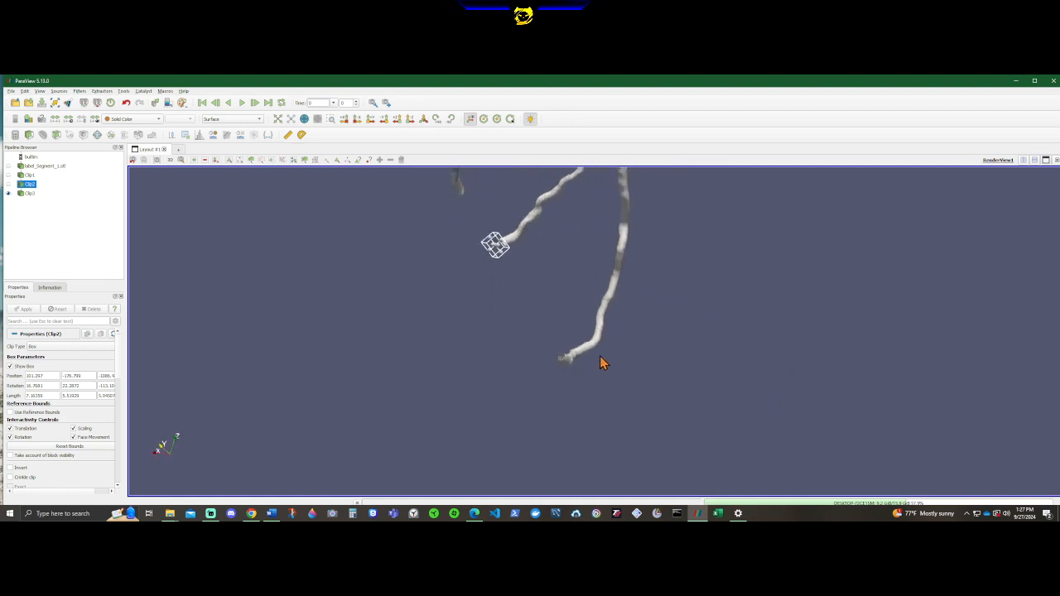
left_click_drag(661, 246, 610, 260)
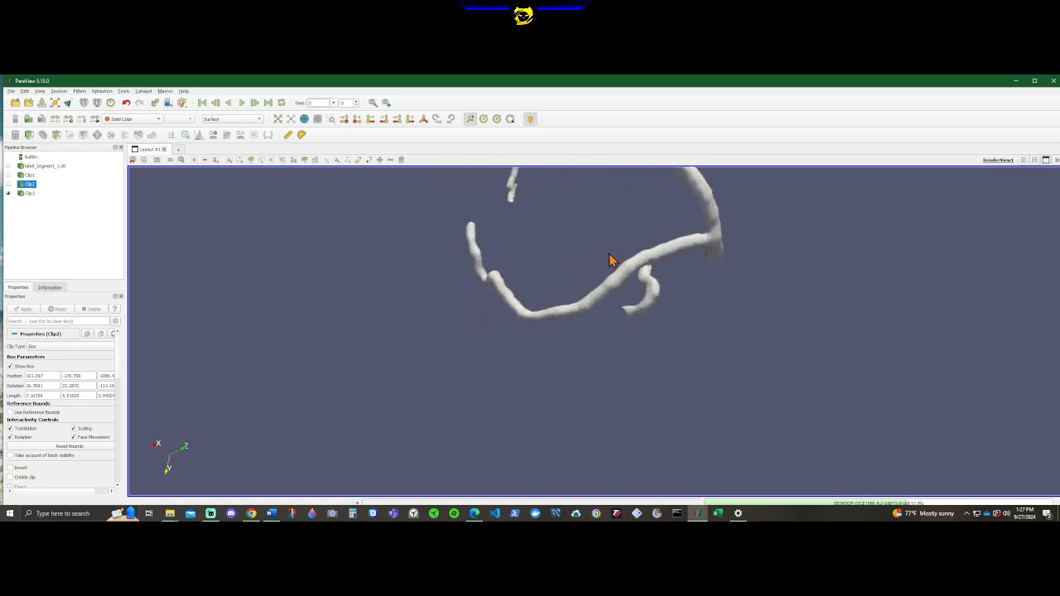
left_click(29, 193)
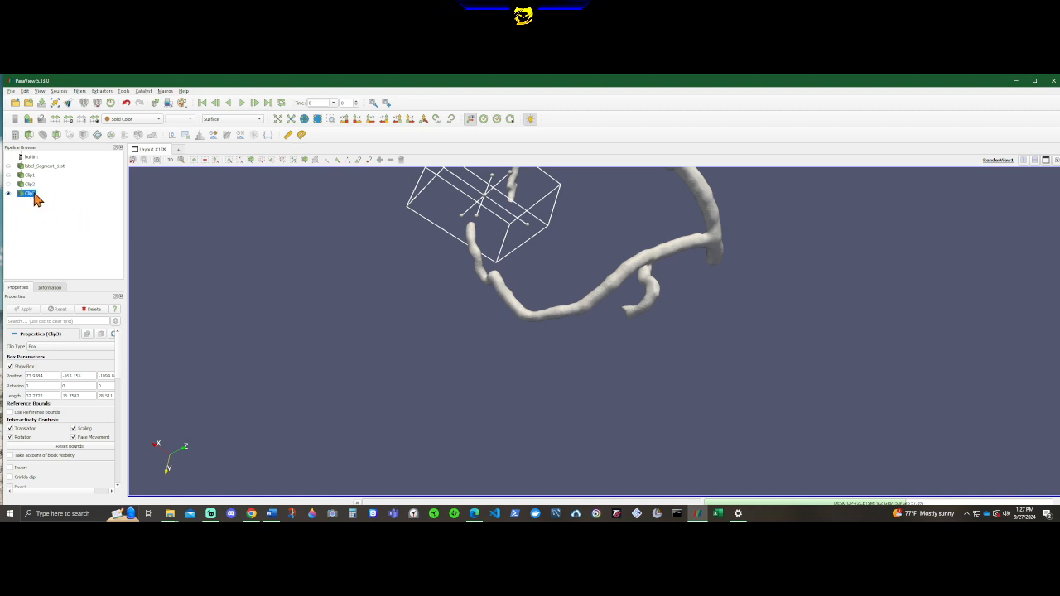
left_click(31, 137)
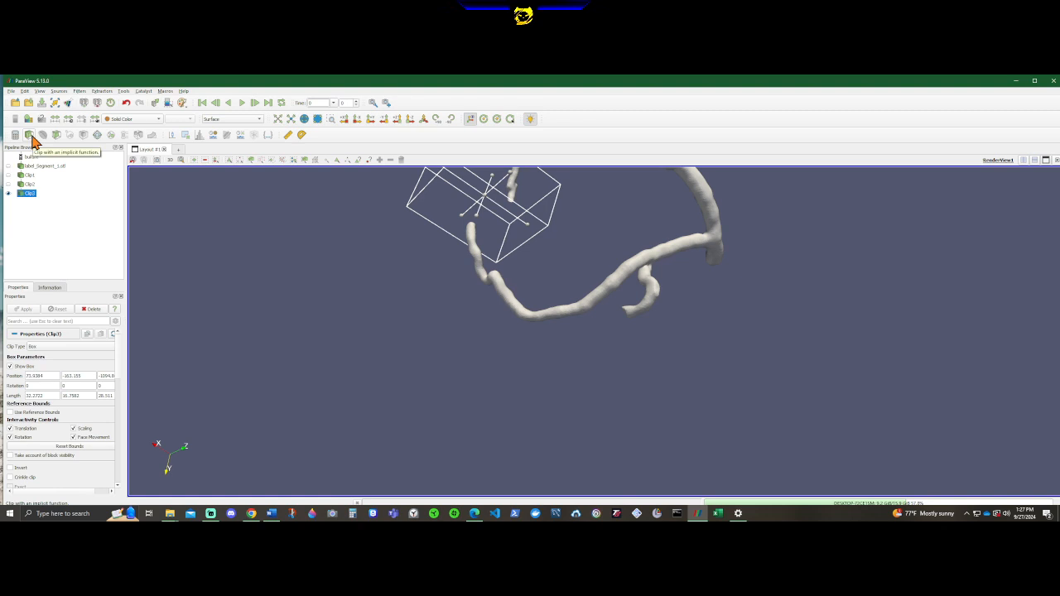
left_click(39, 348)
left_click(73, 358)
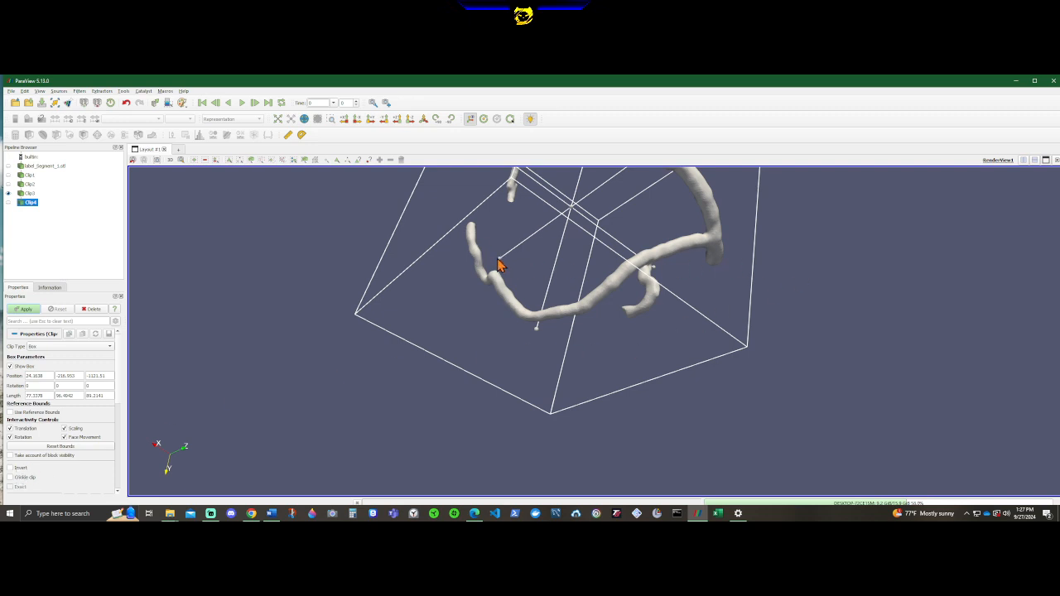
Step: Shrink the fourth clip box from the full model extent to a small box roughly 20 units per side
left_click_drag(497, 263, 700, 289)
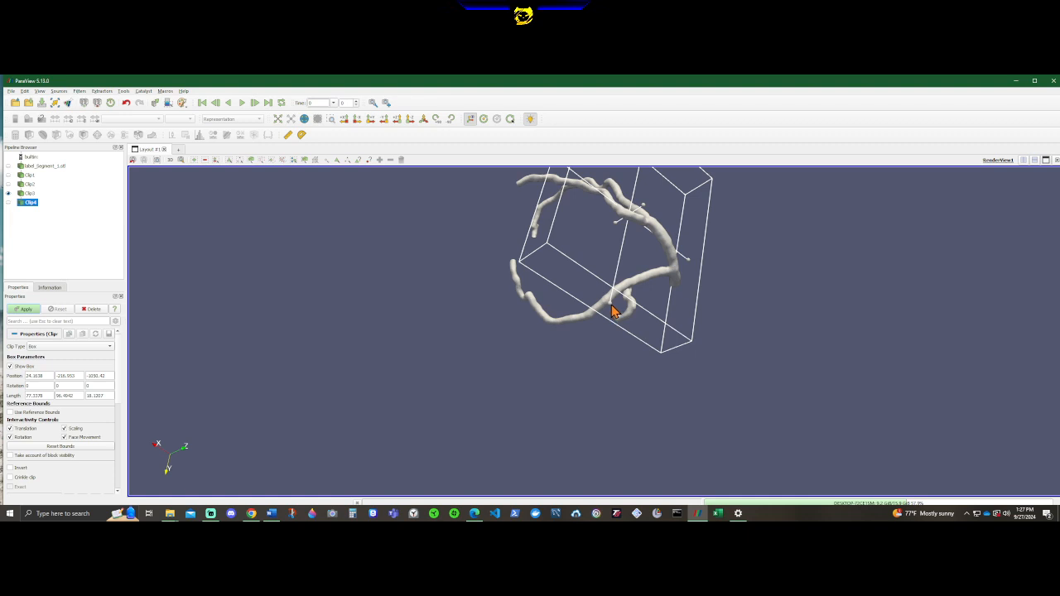
left_click_drag(612, 311, 608, 212)
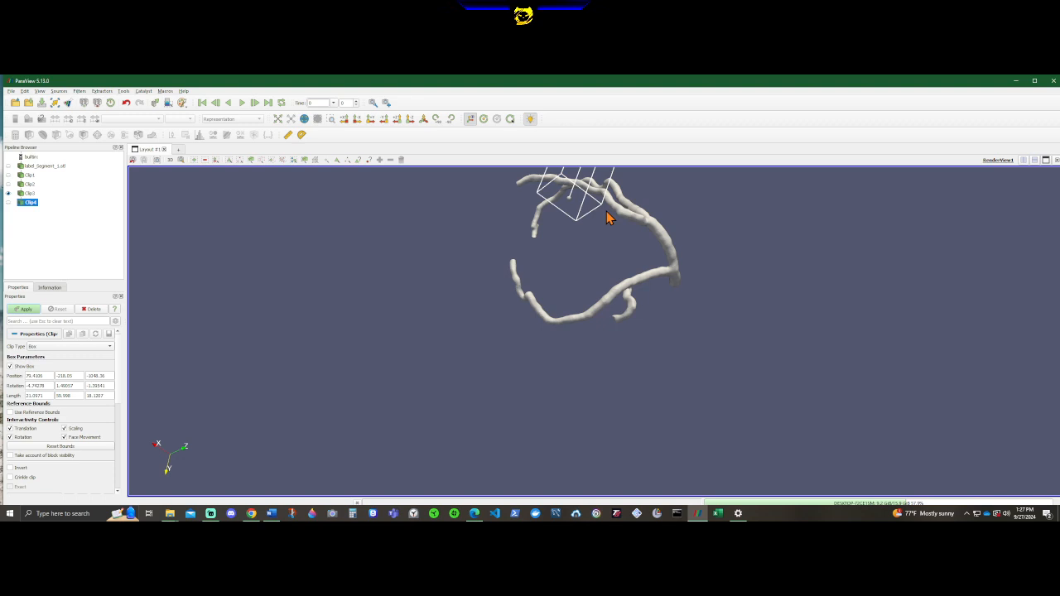
scroll(657, 240, "down", 4)
middle_click_drag(654, 227, 685, 205)
scroll(572, 361, "up", 5)
left_click_drag(584, 203, 549, 300)
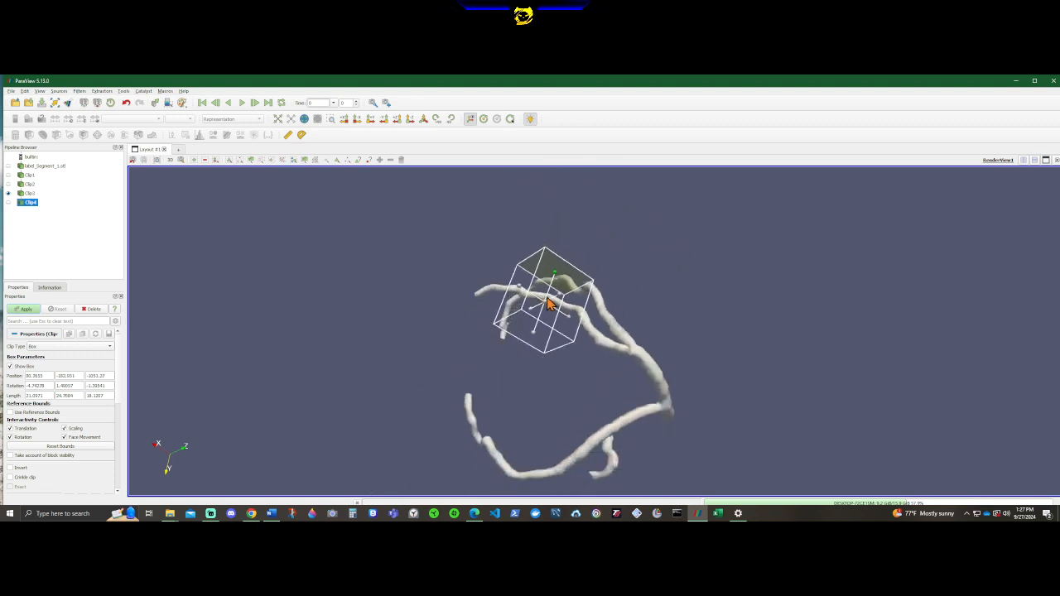
Step: Move the fourth clip box through the scene until it covers the open tip of the short curled branch
left_click_drag(640, 394, 777, 325)
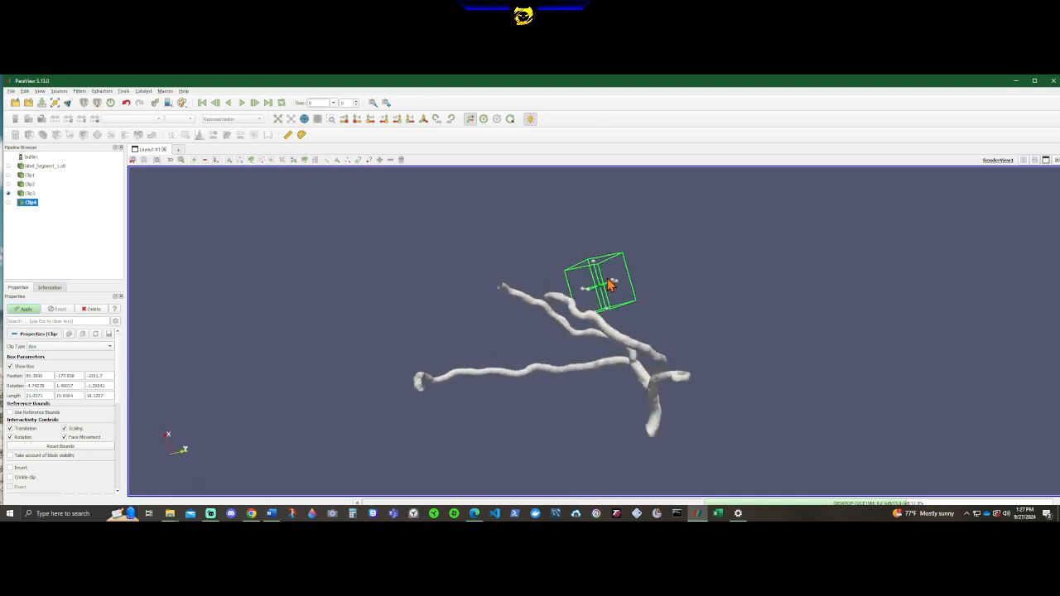
left_click_drag(611, 281, 562, 332)
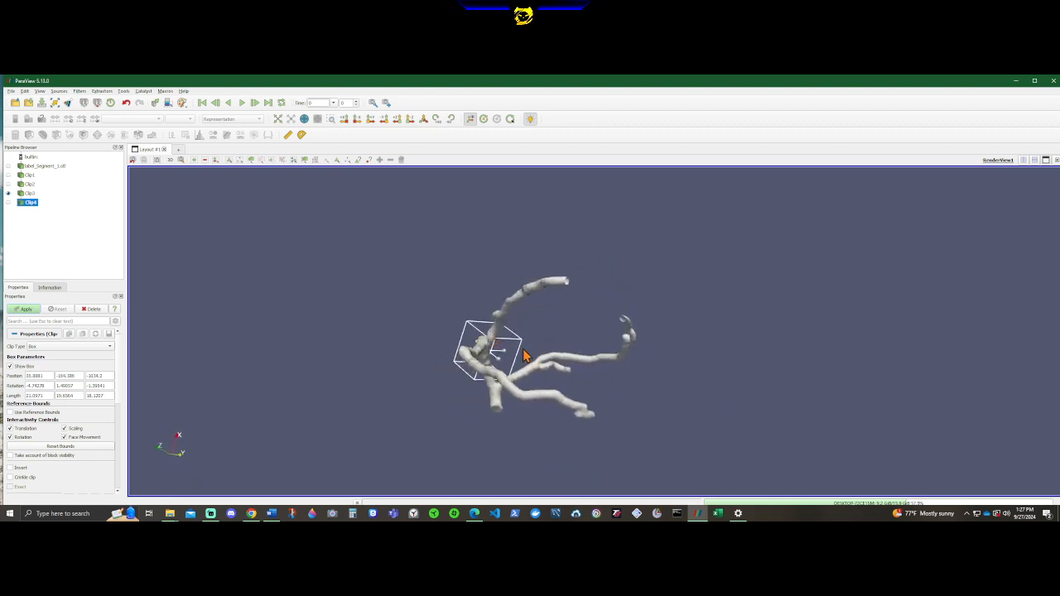
middle_click_drag(524, 349, 572, 359)
left_click_drag(536, 357, 624, 373)
left_click_drag(728, 377, 649, 309)
scroll(642, 315, "up", 5)
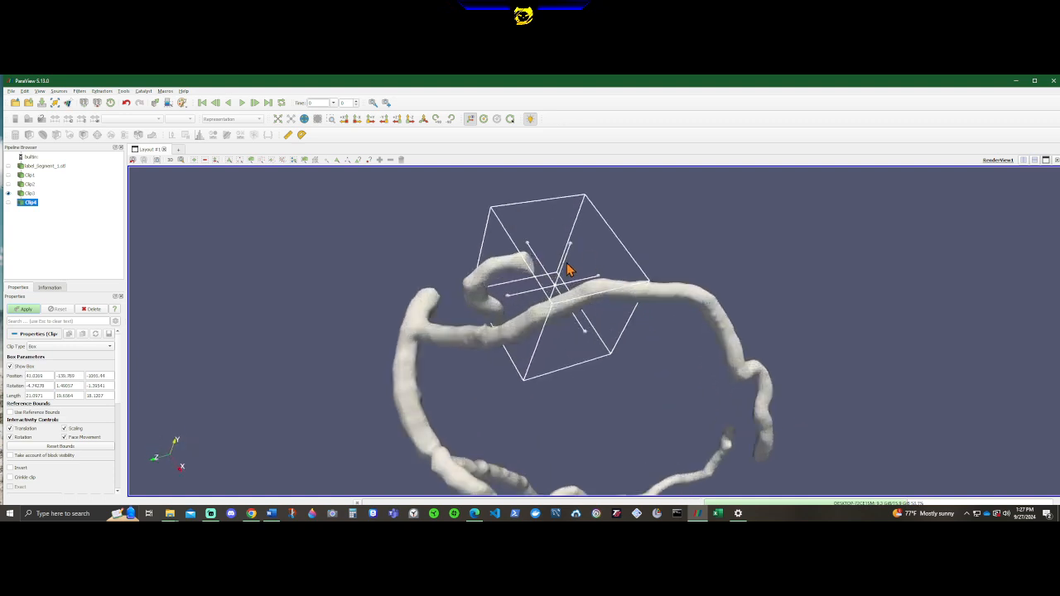
left_click_drag(567, 269, 568, 172)
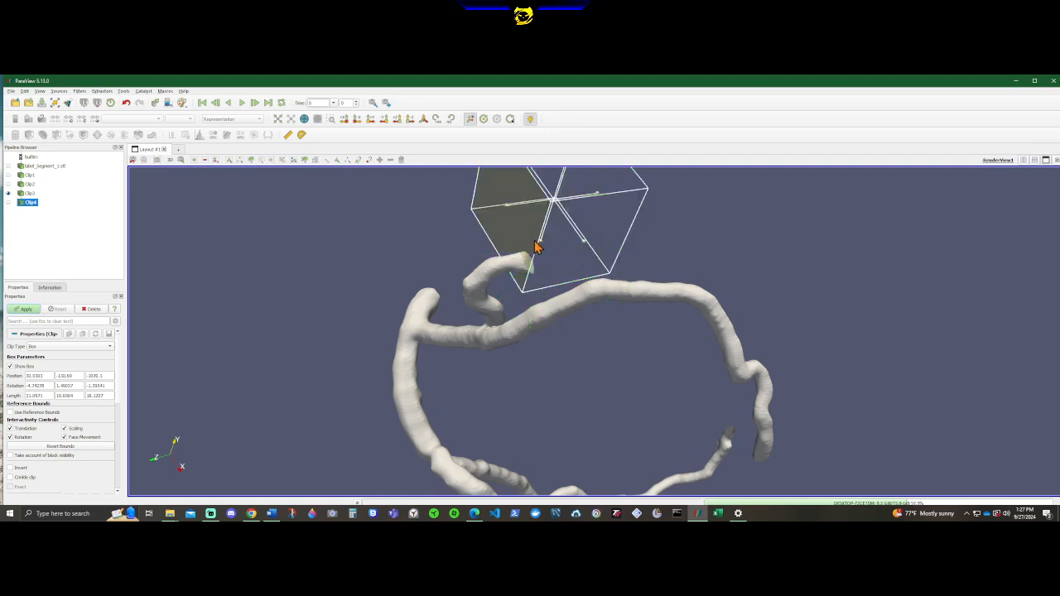
Step: Check the fourth box's fit over the curled branch's tip from several angles and apply the cut
scroll(525, 331, "up", 8)
left_click_drag(495, 303, 468, 300)
scroll(452, 294, "down", 5)
scroll(427, 319, "up", 6)
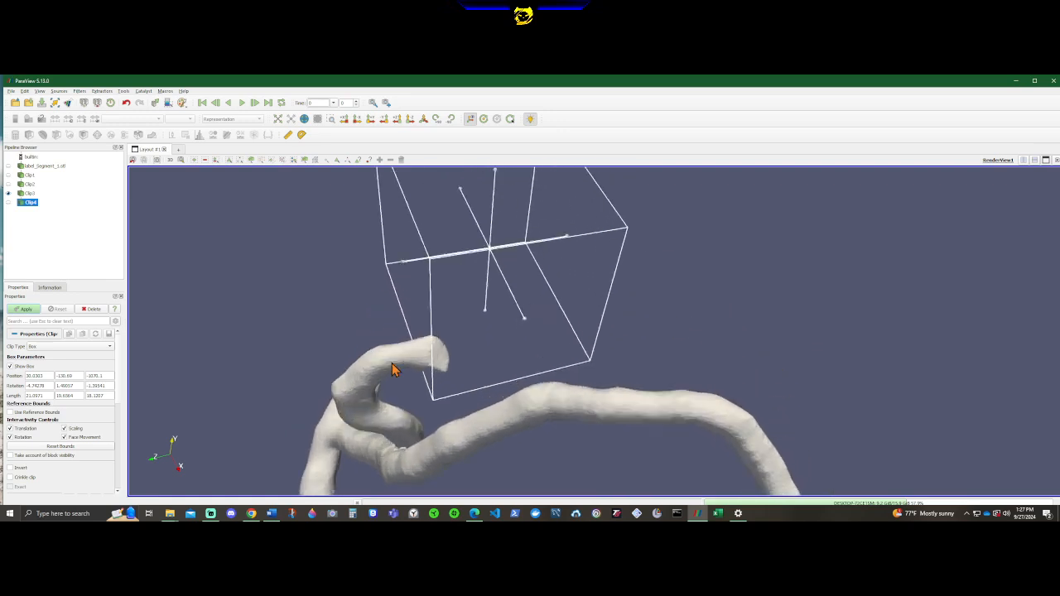
left_click_drag(237, 354, 160, 327)
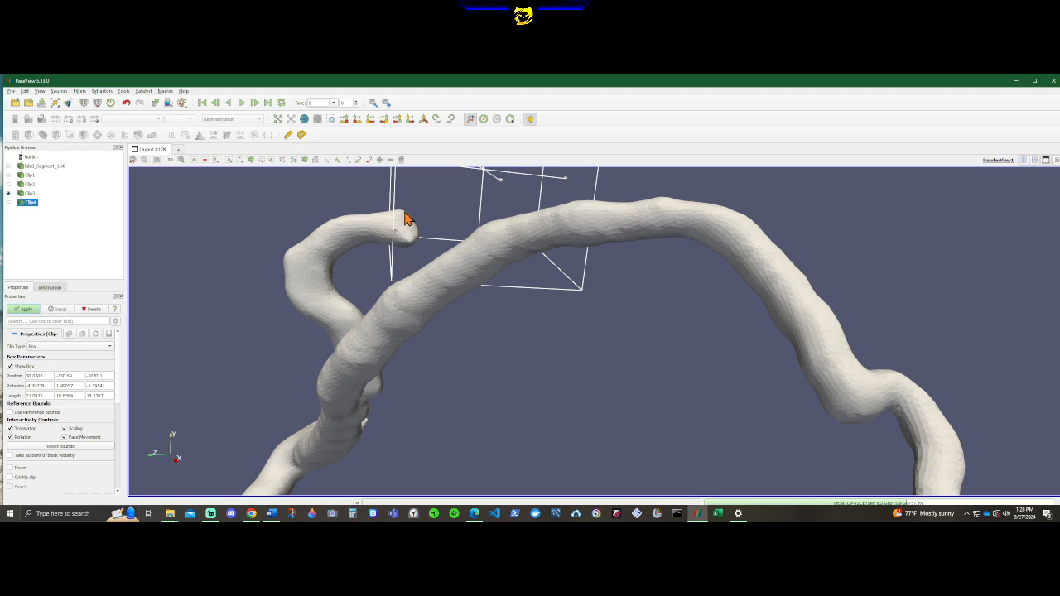
scroll(340, 245, "down", 5)
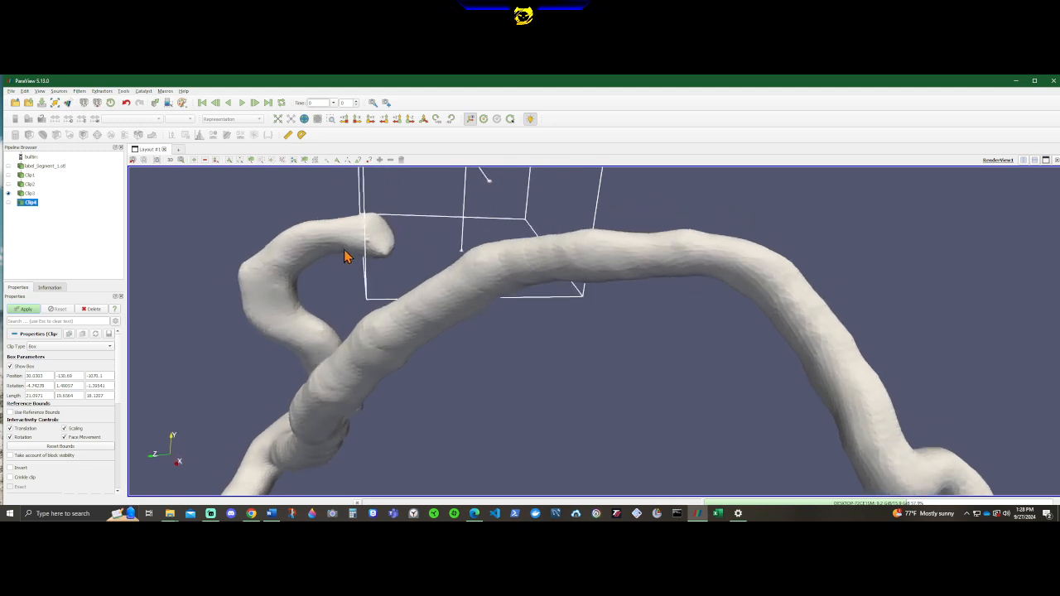
left_click_drag(365, 294, 406, 341)
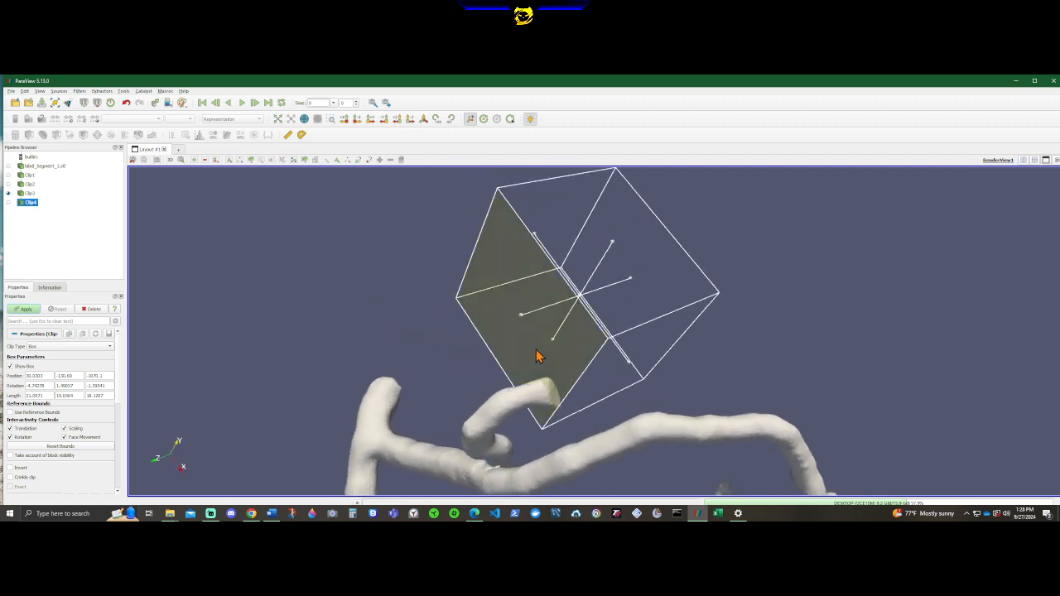
left_click_drag(537, 356, 902, 440)
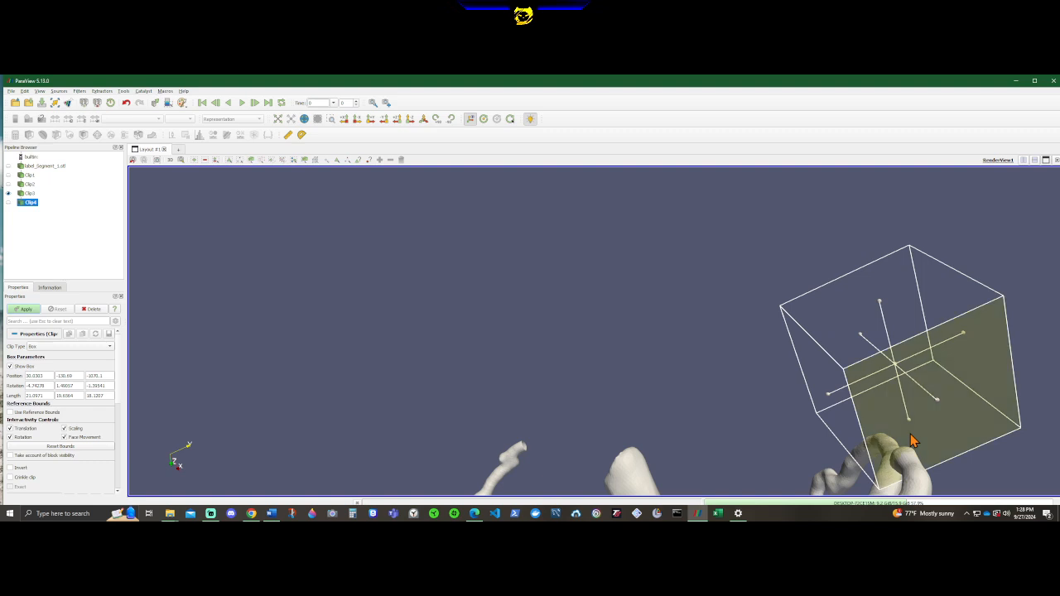
left_click_drag(834, 438, 64, 377)
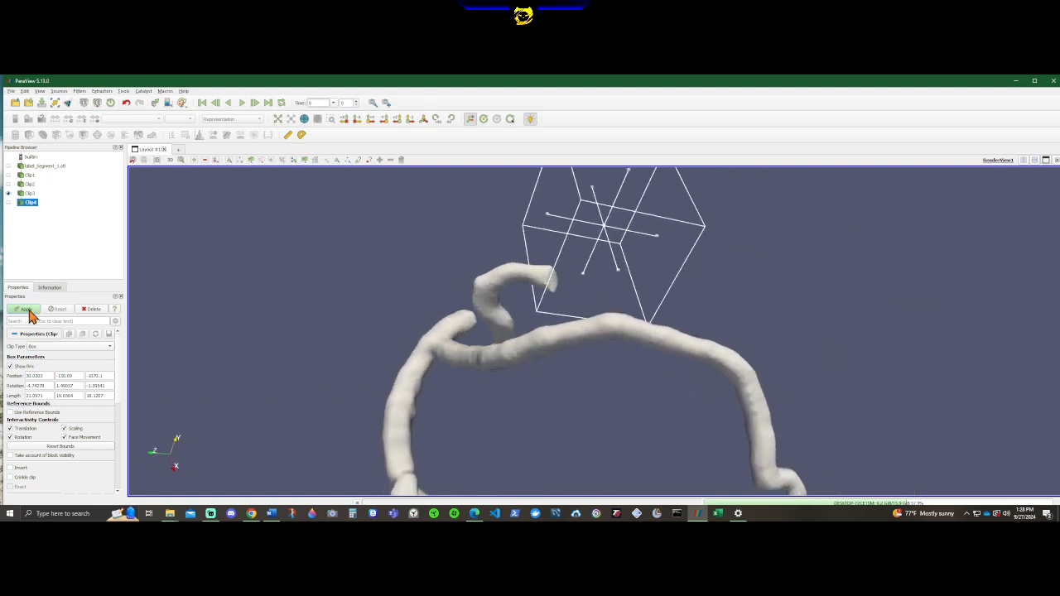
left_click_drag(249, 404, 207, 433)
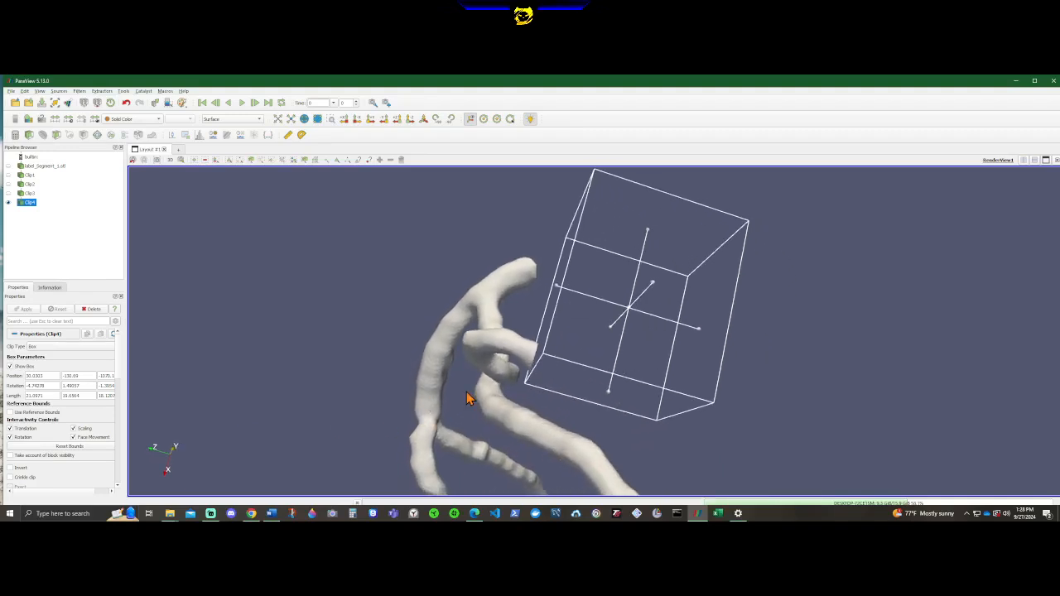
left_click_drag(516, 355, 626, 428)
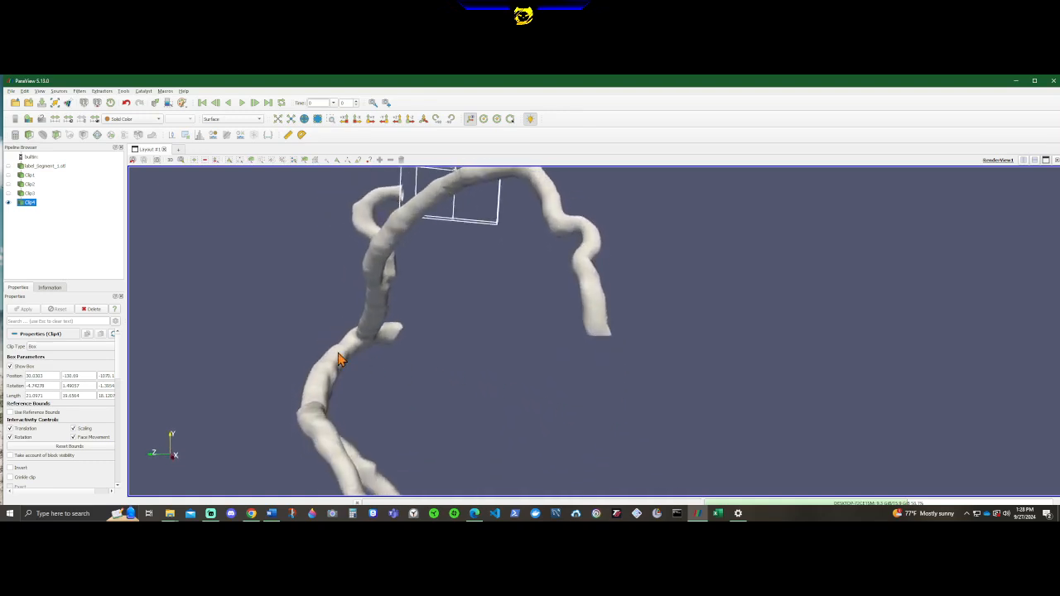
Step: Add a fifth Clip filter of type Box on the fourth clip's result, with inversion turned off
left_click(41, 135)
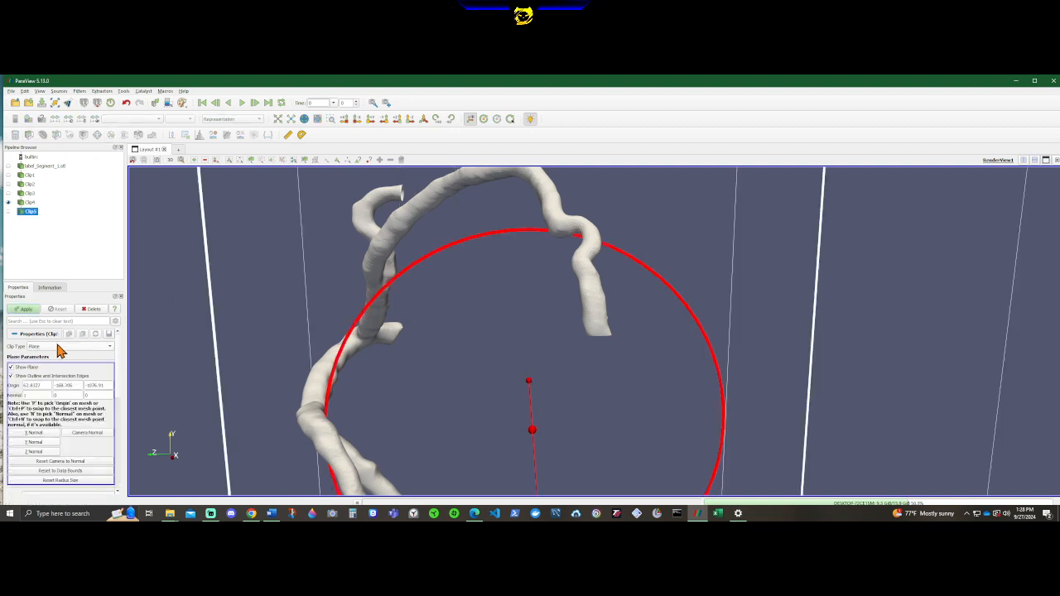
left_click(43, 346)
left_click(38, 358)
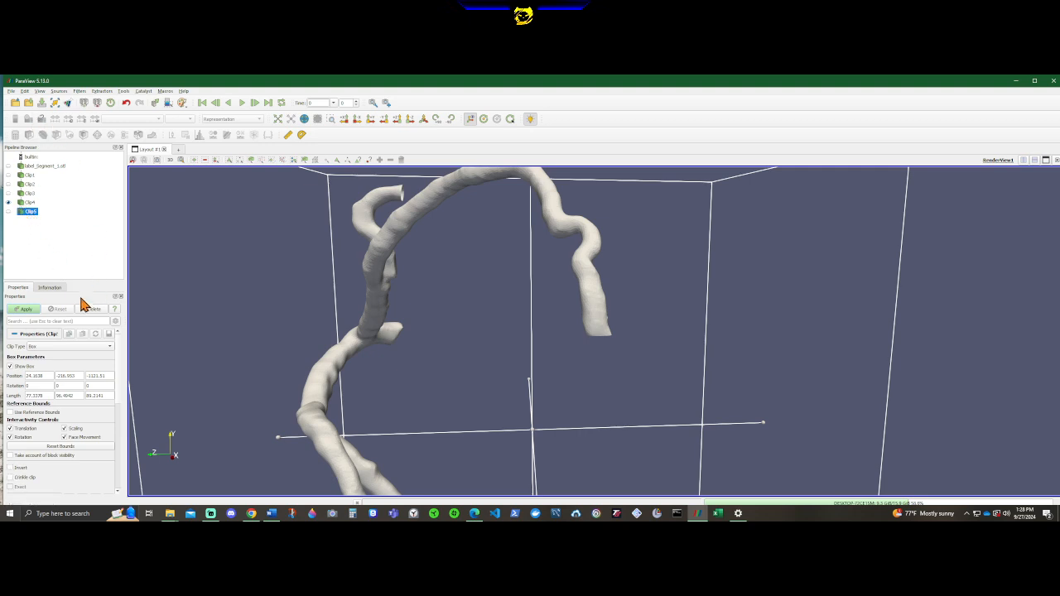
Step: Shrink the fifth clip box on all sides to about 17 by 25 by 16 units
scroll(536, 277, "down", 2)
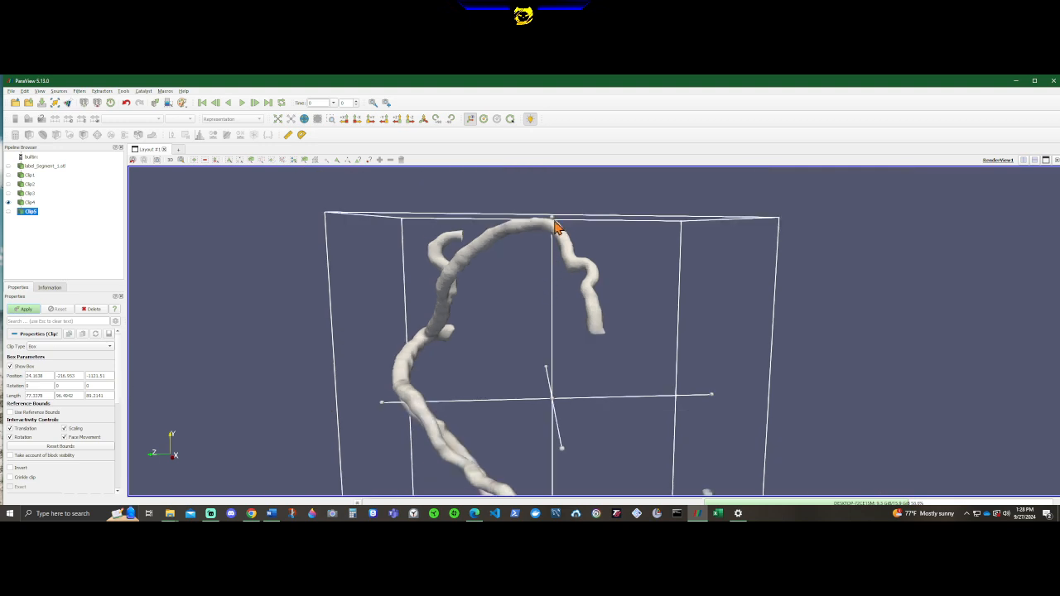
left_click_drag(555, 228, 556, 406)
left_click_drag(779, 306, 745, 213)
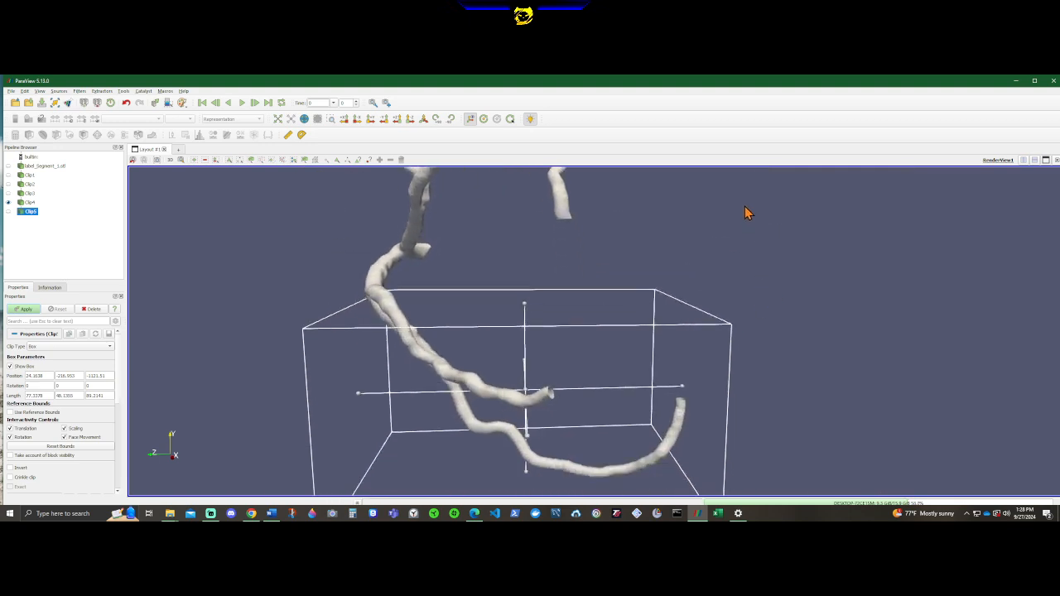
left_click_drag(526, 479, 530, 431)
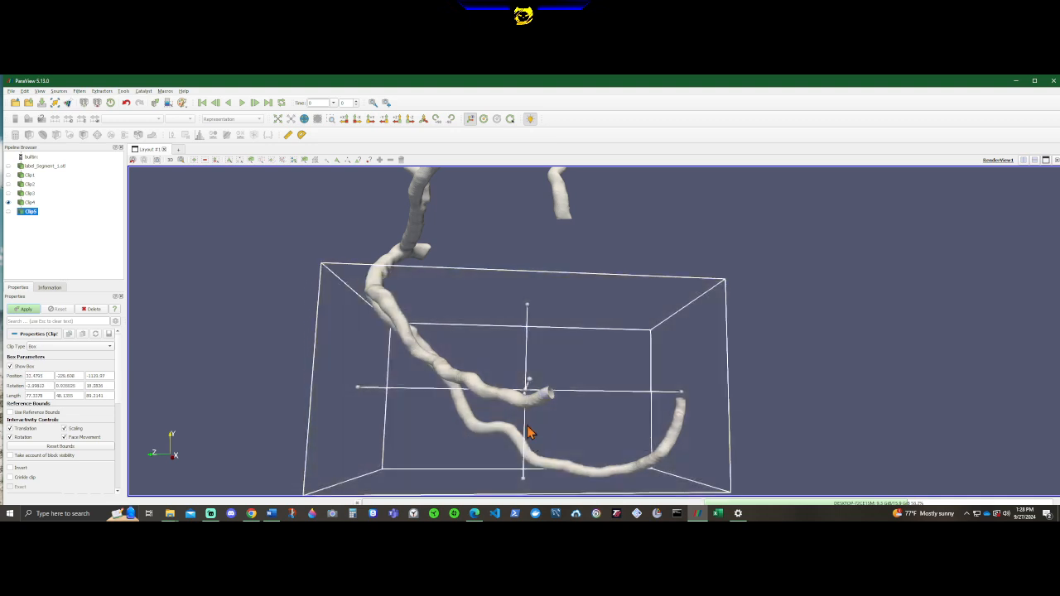
left_click_drag(527, 486, 526, 393)
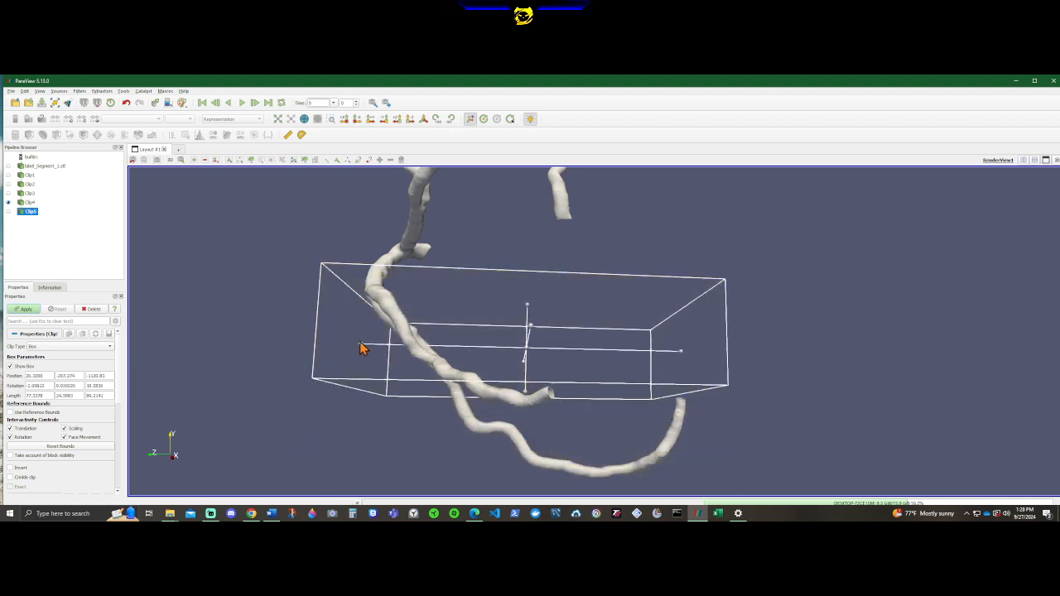
left_click_drag(361, 348, 661, 369)
left_click_drag(489, 406, 497, 320)
left_click_drag(523, 345, 705, 373)
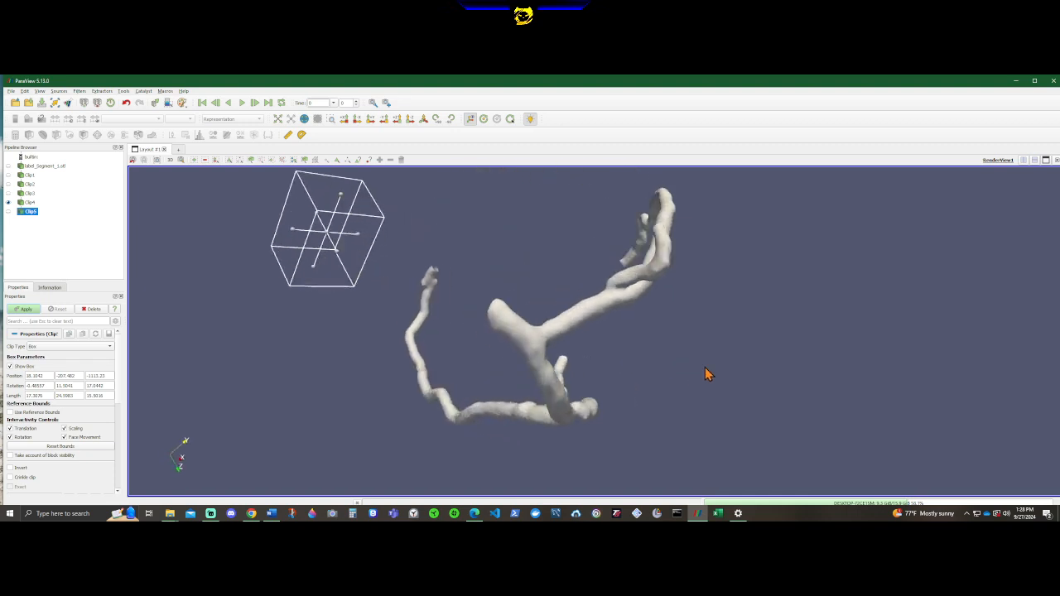
Step: Move the fifth clip box onto the jagged end of the short stub beside the vessel fork
left_click_drag(355, 239, 746, 405)
left_click_drag(605, 342, 675, 364)
left_click_drag(492, 361, 492, 315)
scroll(507, 304, "up", 5)
middle_click_drag(507, 299, 424, 449)
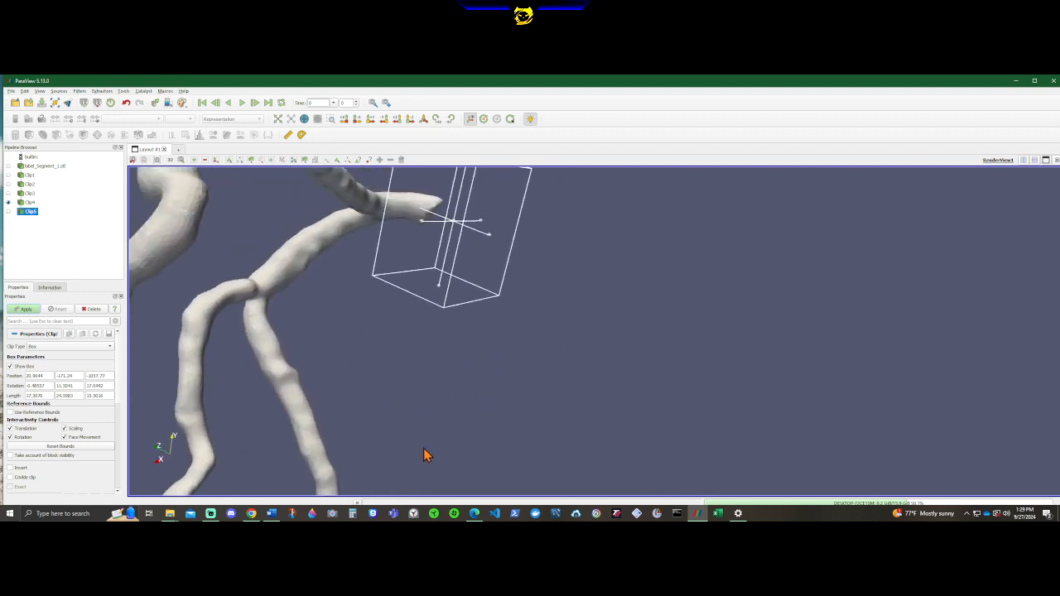
middle_click_drag(556, 290, 555, 384)
Step: Tilt and shift the fifth clip box so one face crosses the stub squarely behind its jagged tip
left_click_drag(417, 380, 519, 371)
left_click_drag(459, 333, 485, 323)
scroll(314, 367, "up", 5)
middle_click_drag(216, 340, 508, 381)
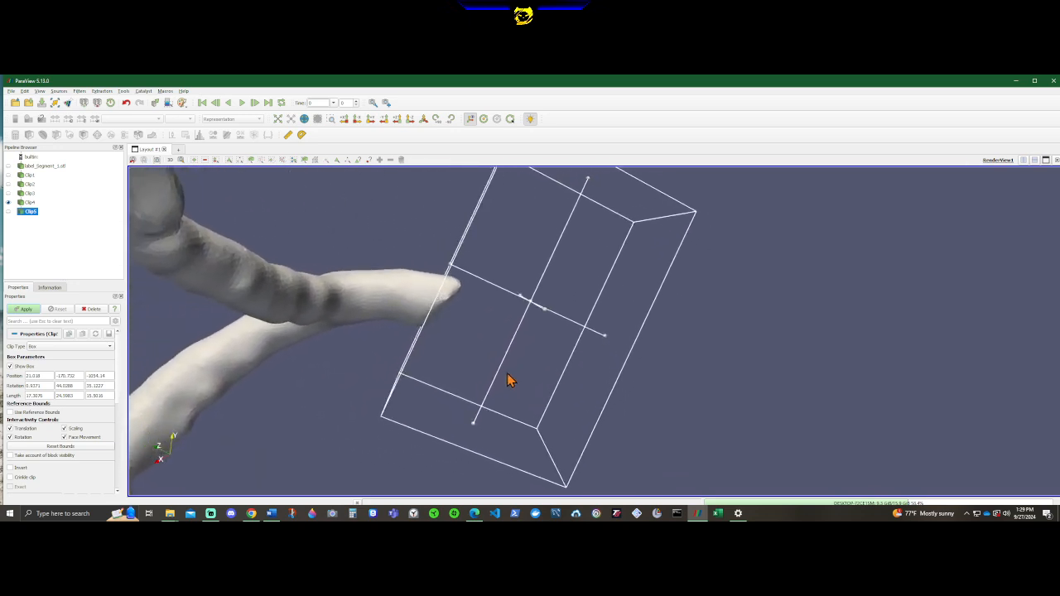
scroll(367, 353, "up", 3)
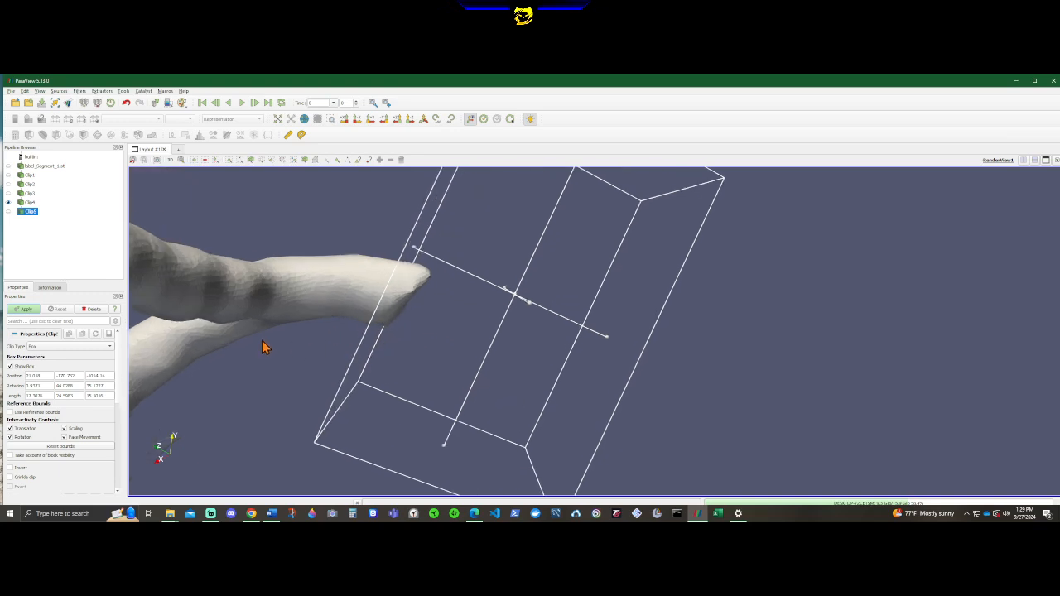
middle_click_drag(265, 348, 383, 343)
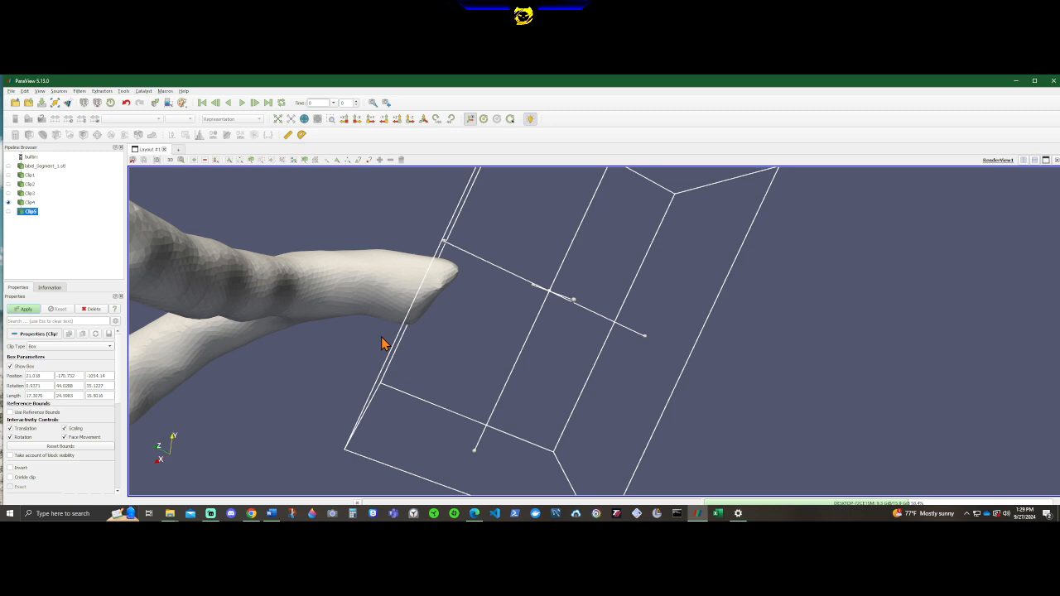
Step: Nudge the fifth clip box slightly further onto the stub's end, check its fit from other angles and apply the cut
mouse_move(363, 346)
left_mouse_down()
mouse_move(352, 351)
mouse_move(361, 363)
left_mouse_up()
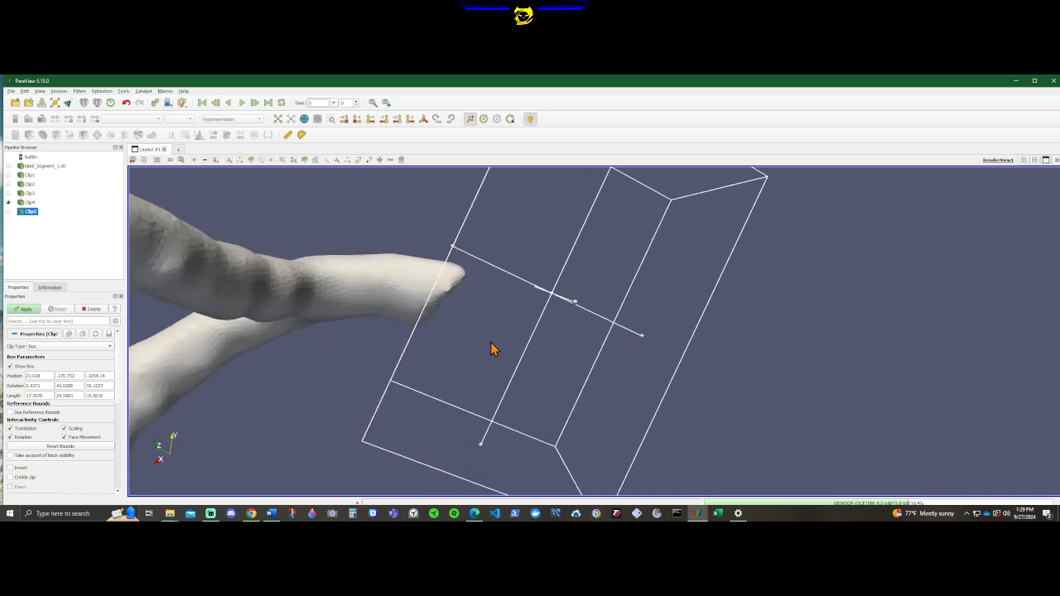
left_click_drag(576, 354, 568, 351)
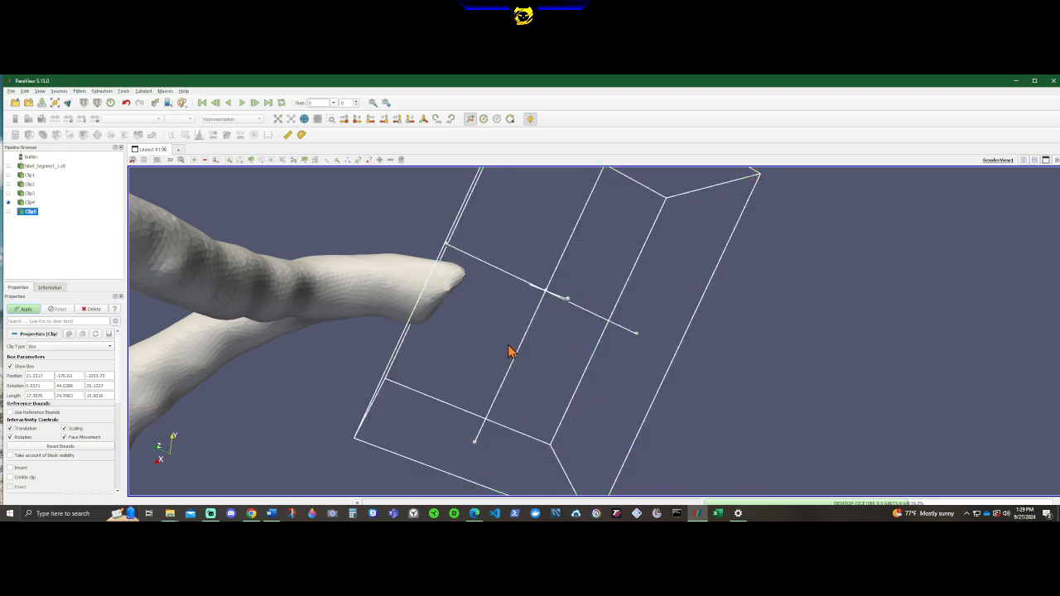
left_click_drag(335, 354, 402, 372)
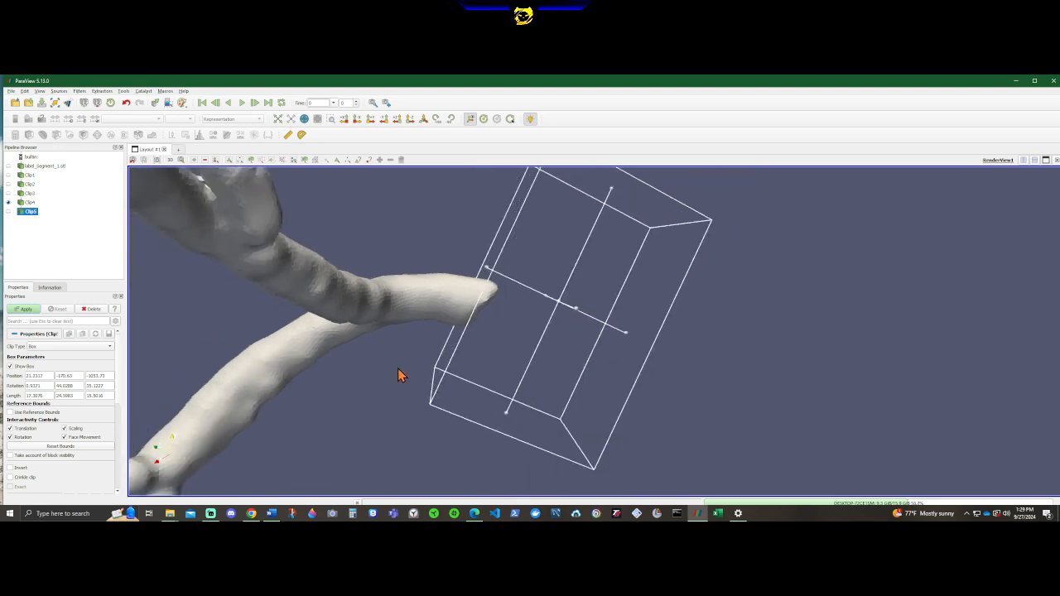
left_click_drag(790, 381, 736, 373)
left_click_drag(427, 358, 345, 356)
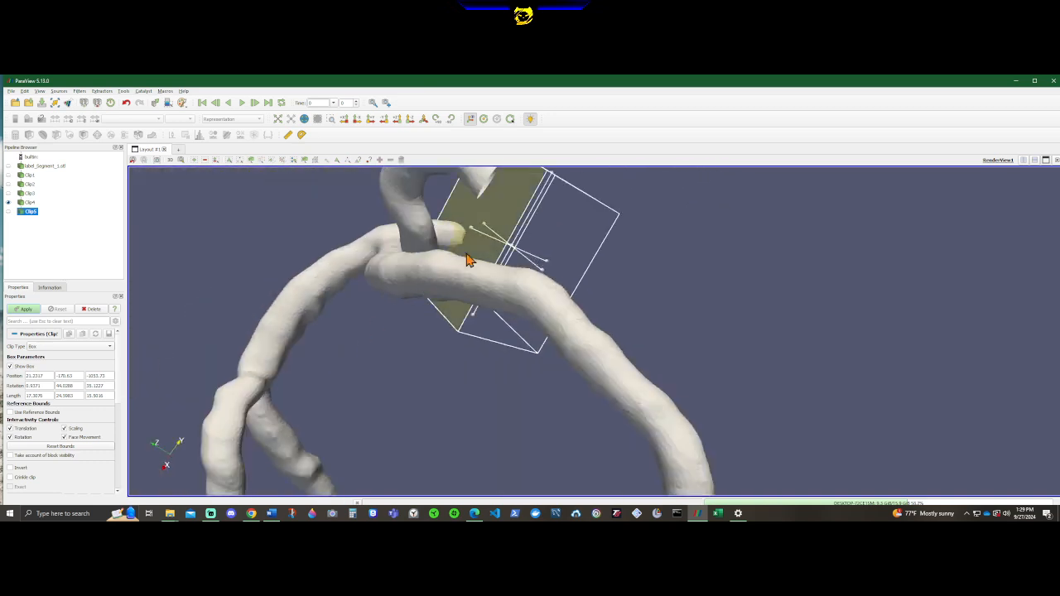
left_click_drag(392, 276, 232, 334)
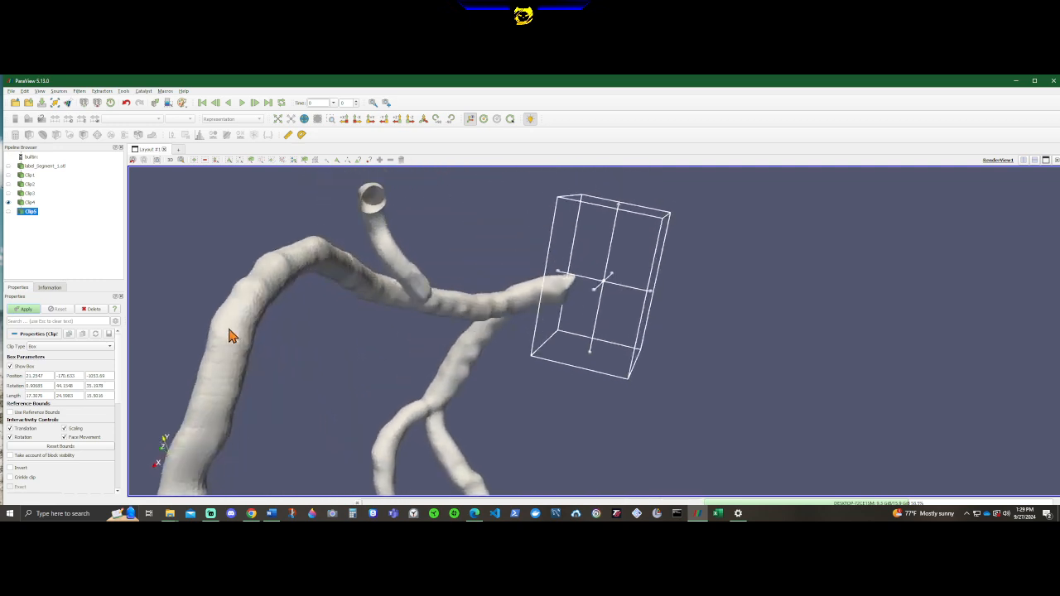
left_click(25, 308)
Step: Examine the stub's cut face up close from several angles
left_click_drag(610, 367, 558, 390)
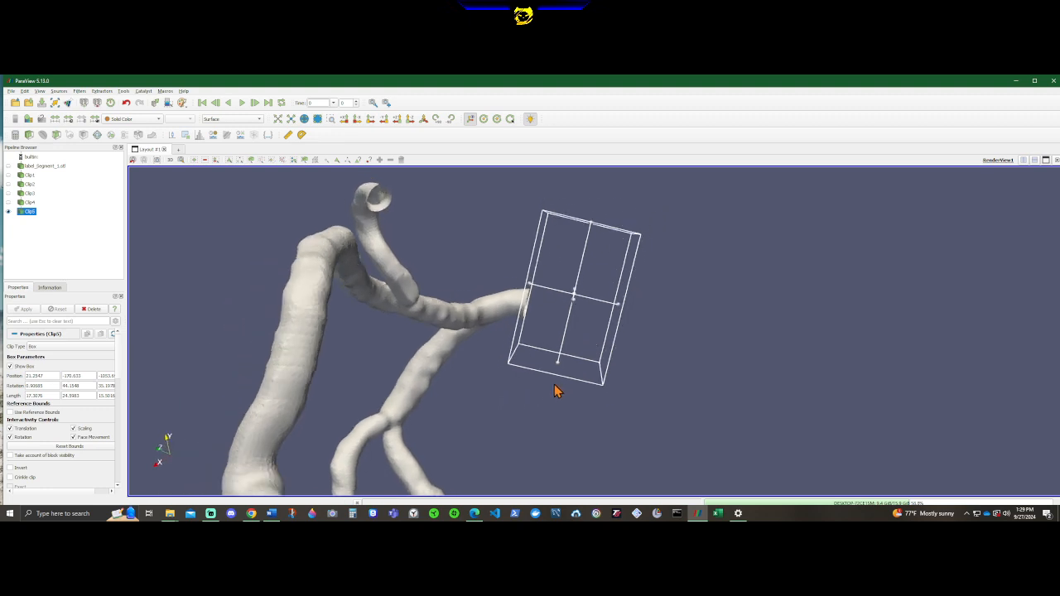
scroll(402, 375, "up", 3)
left_click_drag(401, 374, 235, 437)
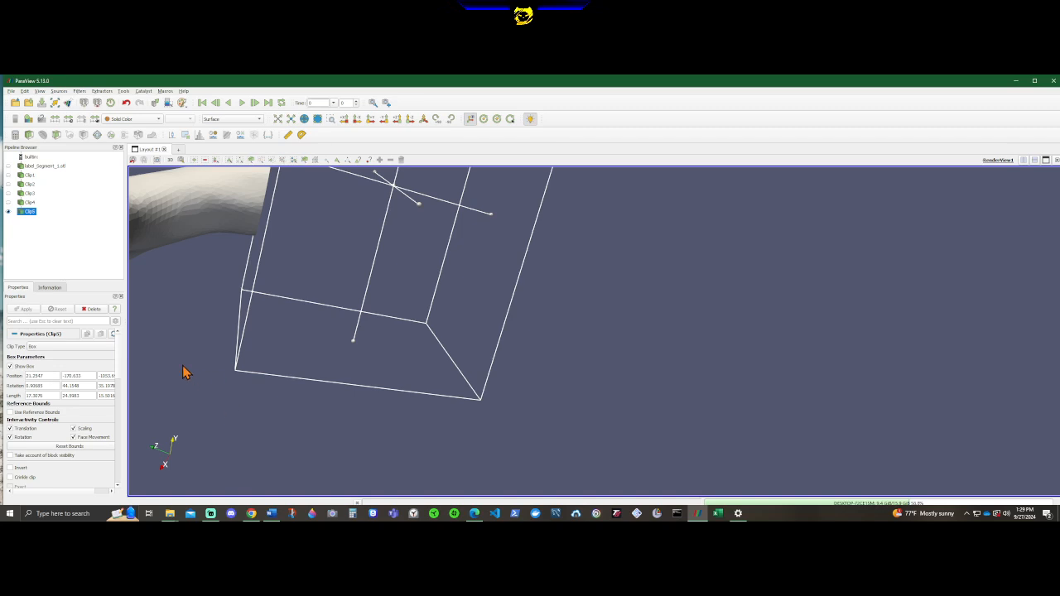
left_click_drag(184, 373, 158, 309)
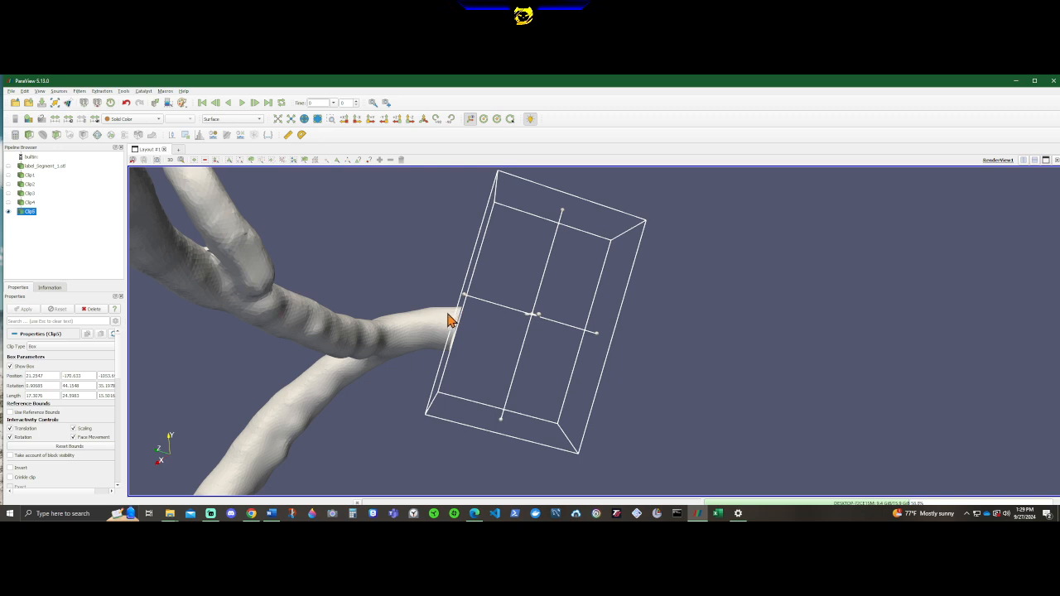
scroll(431, 323, "up", 3)
left_click_drag(322, 323, 317, 298)
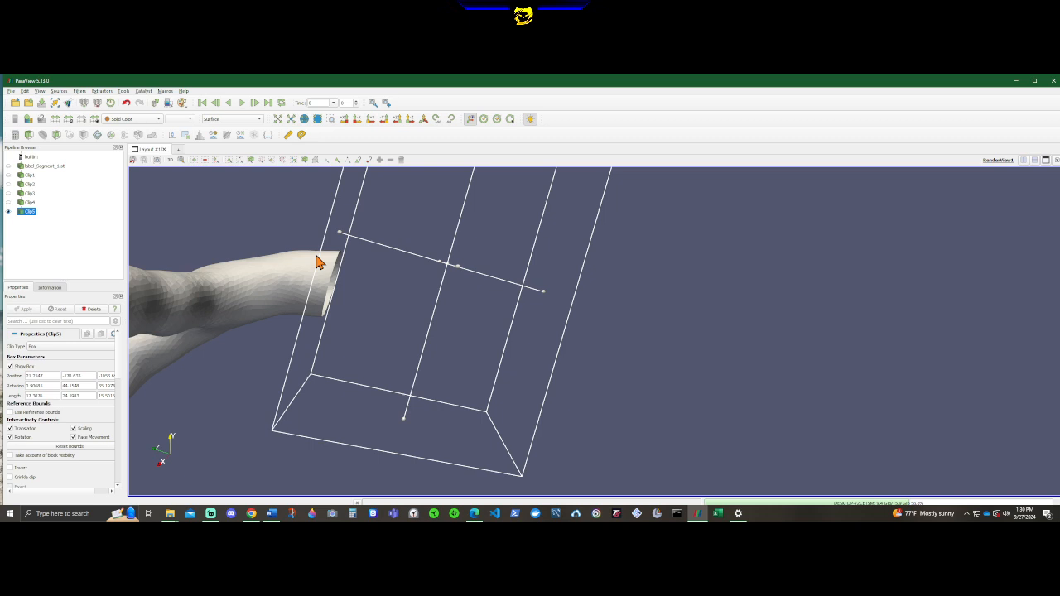
Step: Compare the stub's cut face with the adjacent face of the fifth clip box from several angles
left_click_drag(303, 268, 264, 289)
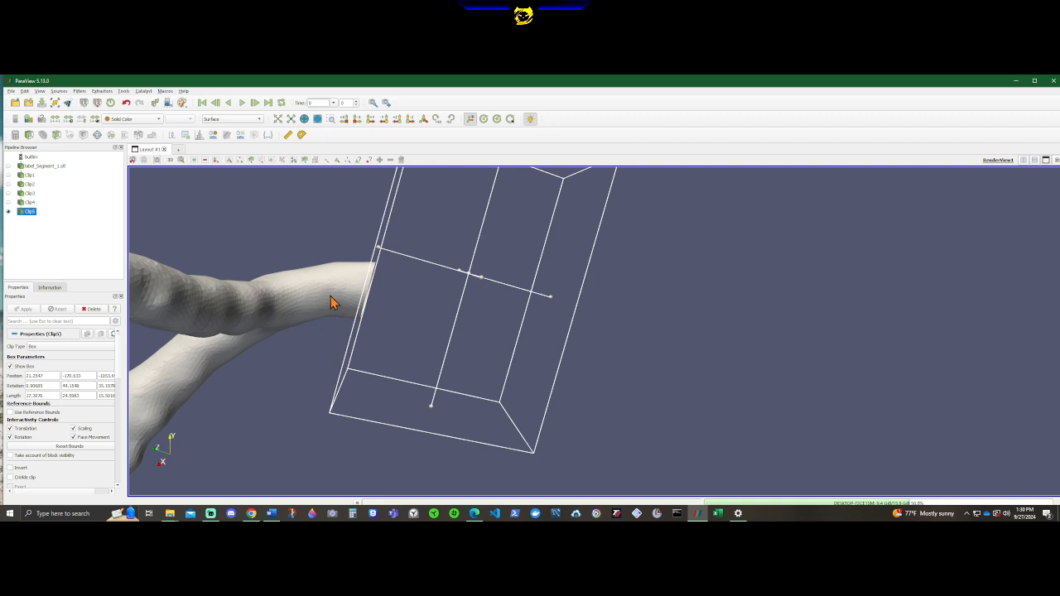
scroll(330, 296, "down", 3)
left_click_drag(337, 275, 345, 260)
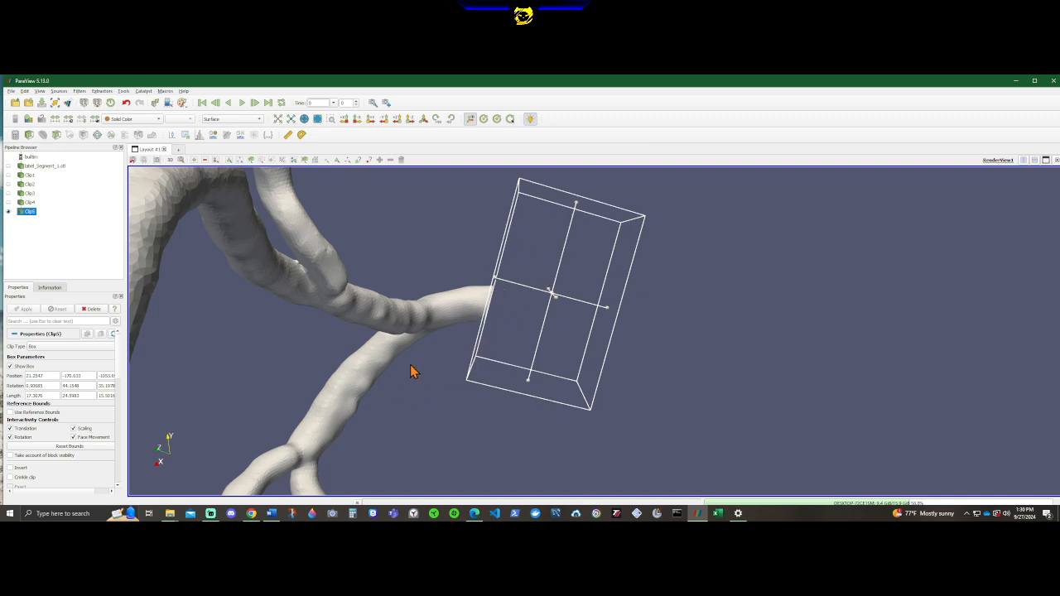
left_click_drag(515, 320, 465, 259)
scroll(456, 257, "up", 4)
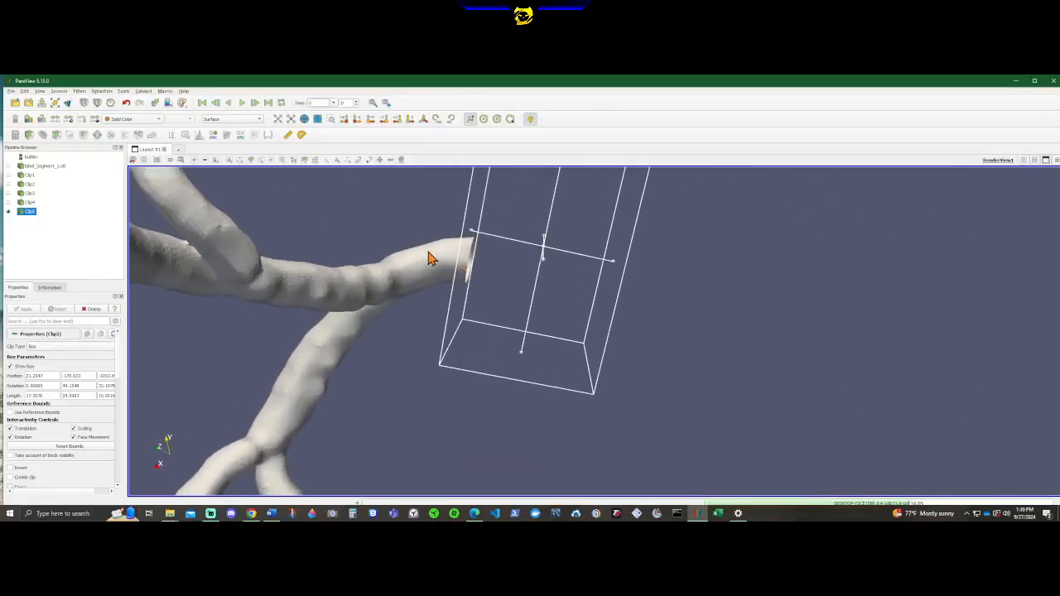
middle_click_drag(426, 249, 493, 348)
left_click_drag(493, 354, 551, 319)
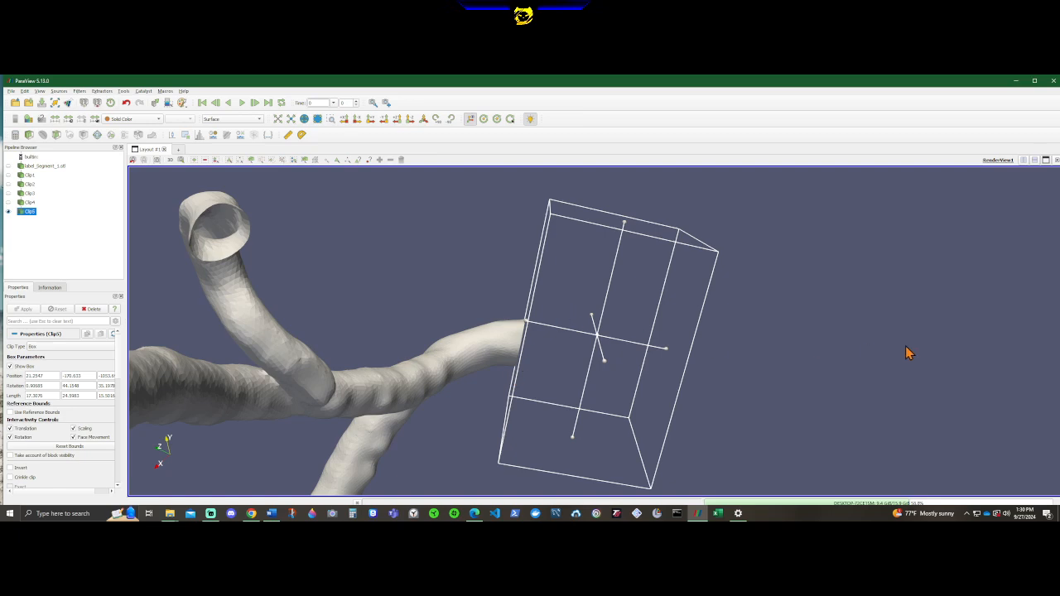
scroll(828, 361, "up", 4)
left_click_drag(804, 365, 735, 371)
scroll(1026, 296, "down", 3)
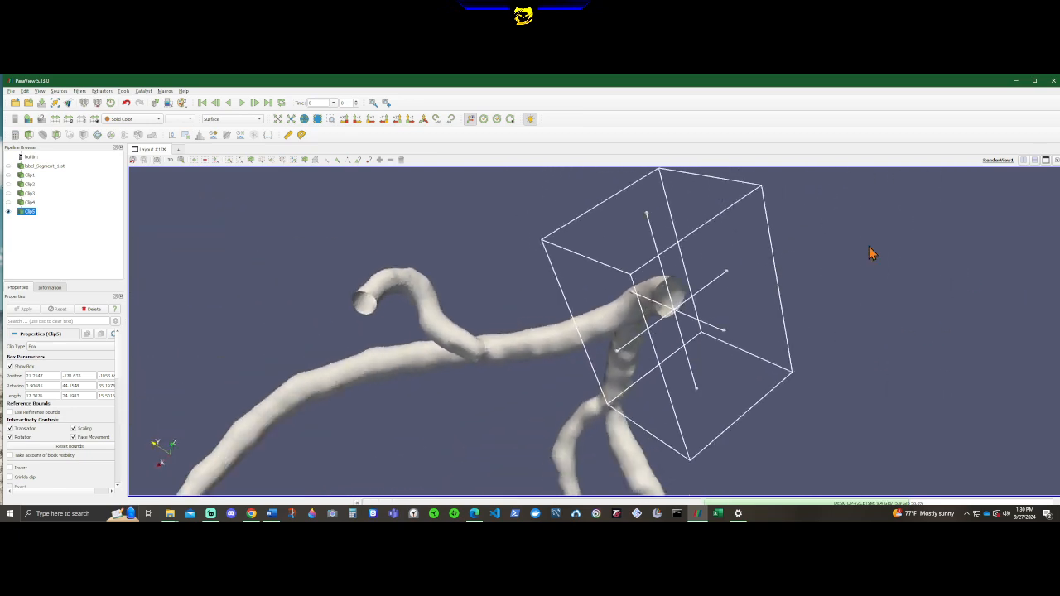
Step: Rotate the fifth clip box so its near face stands squarer to the stub's axis, and check the alignment from other sides
mouse_move(632, 191)
left_mouse_down()
mouse_move(633, 211)
mouse_move(621, 186)
left_mouse_up()
left_click_drag(489, 317, 651, 297)
scroll(493, 381, "up", 5)
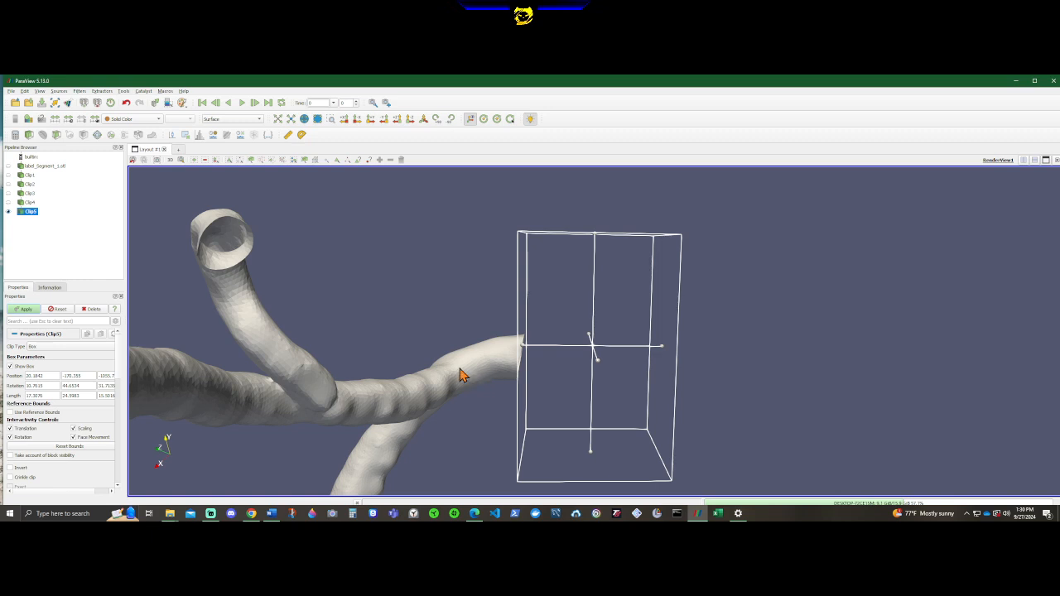
left_click_drag(545, 324, 536, 323)
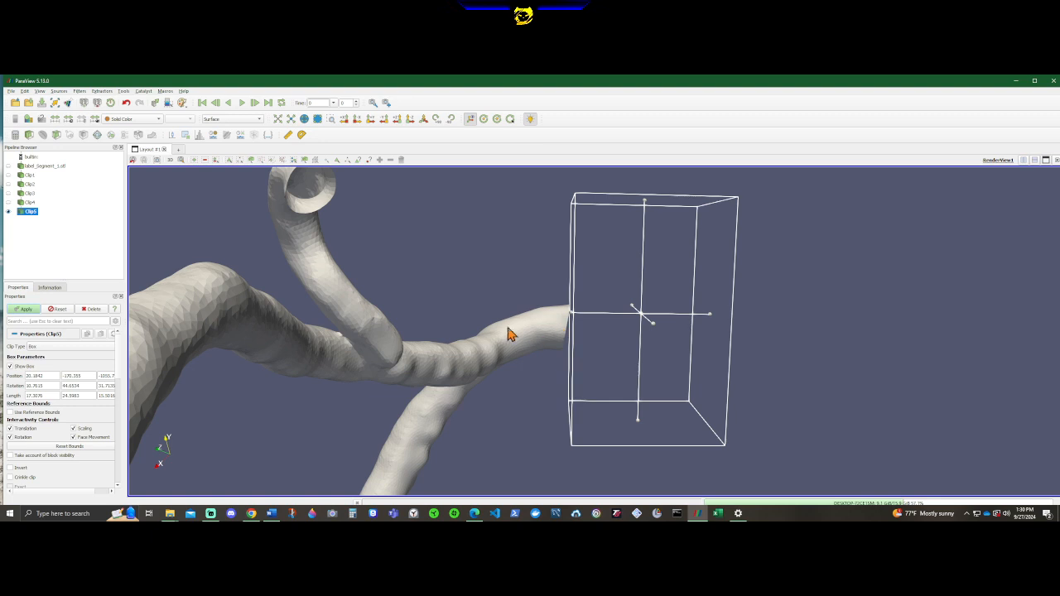
left_click_drag(472, 342, 463, 336)
scroll(530, 354, "up", 3)
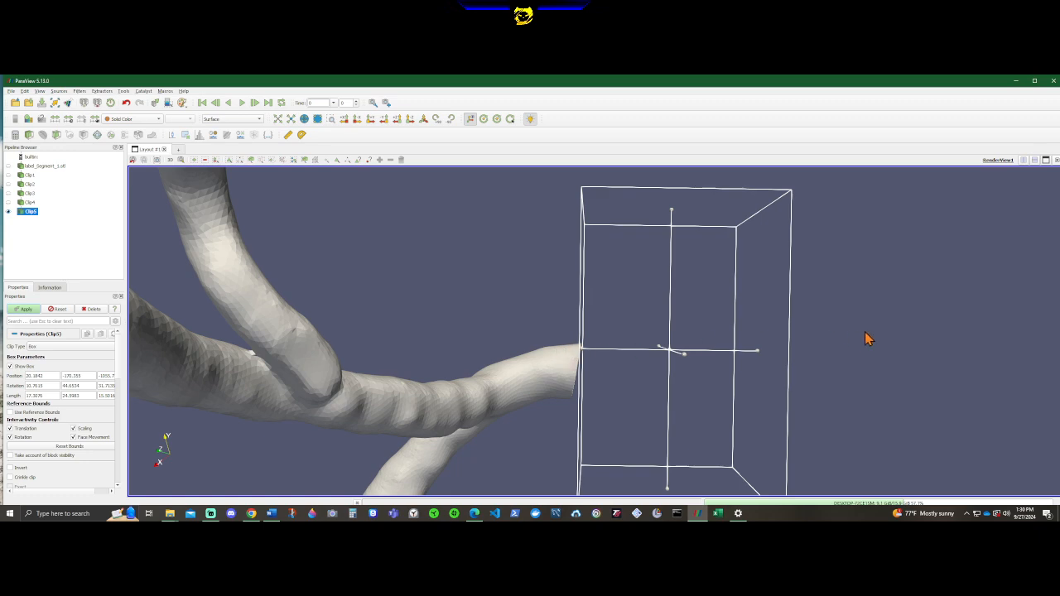
left_click_drag(868, 338, 708, 322)
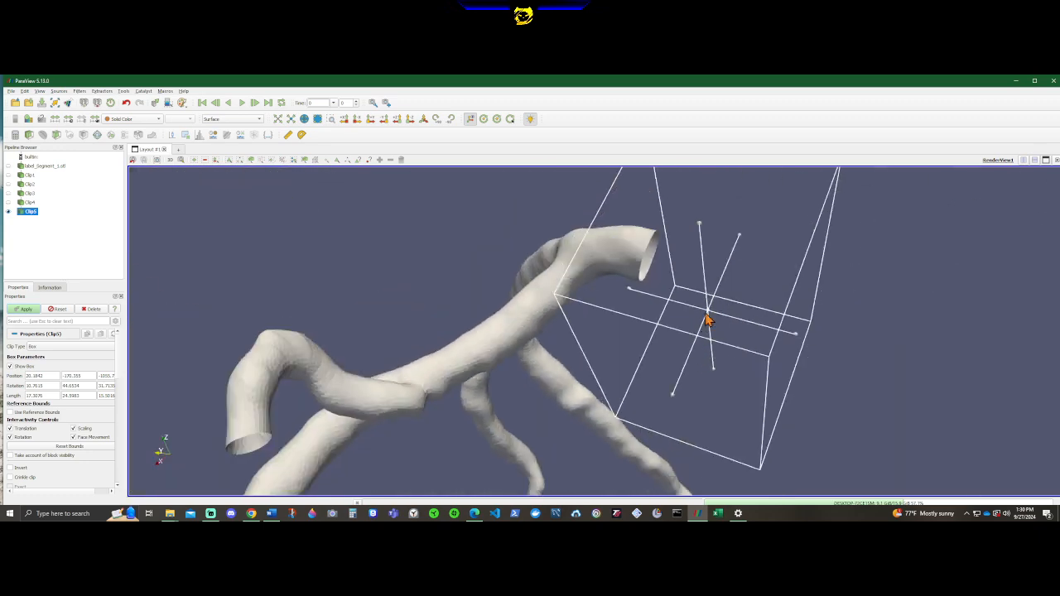
left_click_drag(1001, 389, 889, 392)
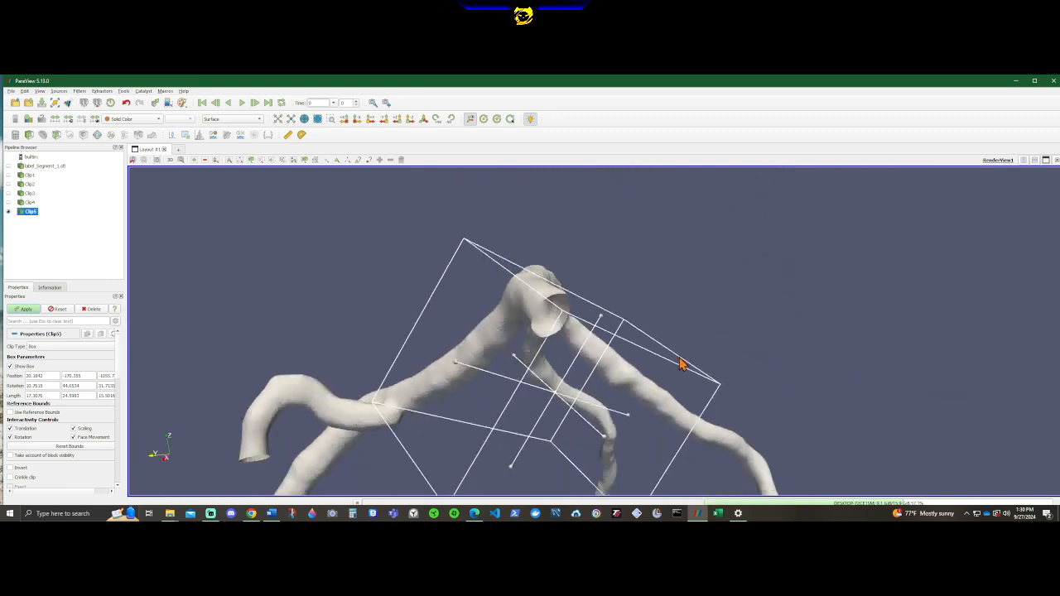
Step: Tilt the fifth clip box further around the stub's end and check its near face against the existing cut
left_click_drag(785, 301, 814, 290)
left_click_drag(583, 266, 560, 277)
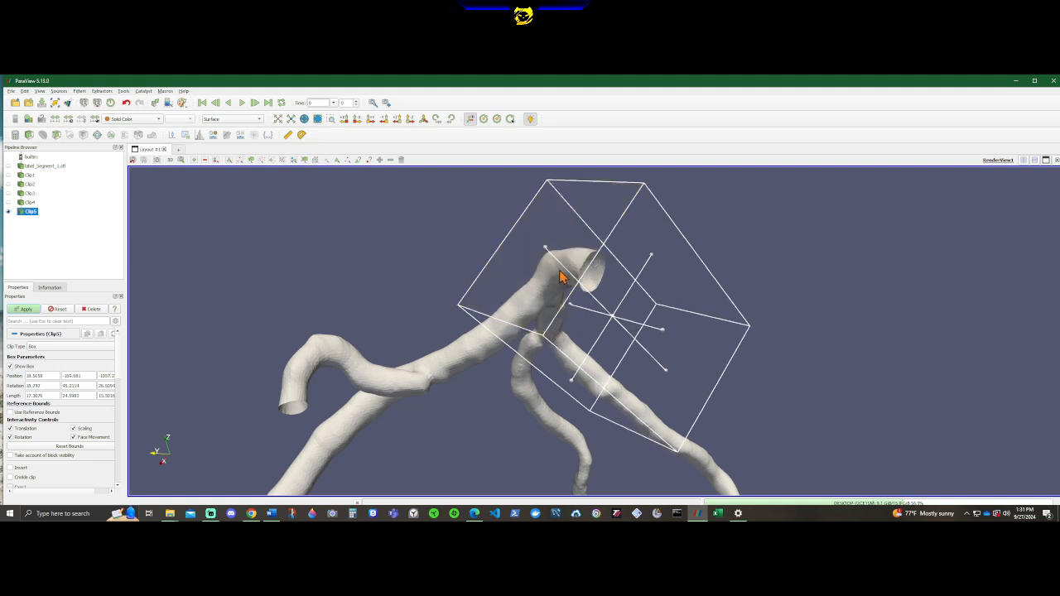
left_click_drag(425, 327, 542, 284)
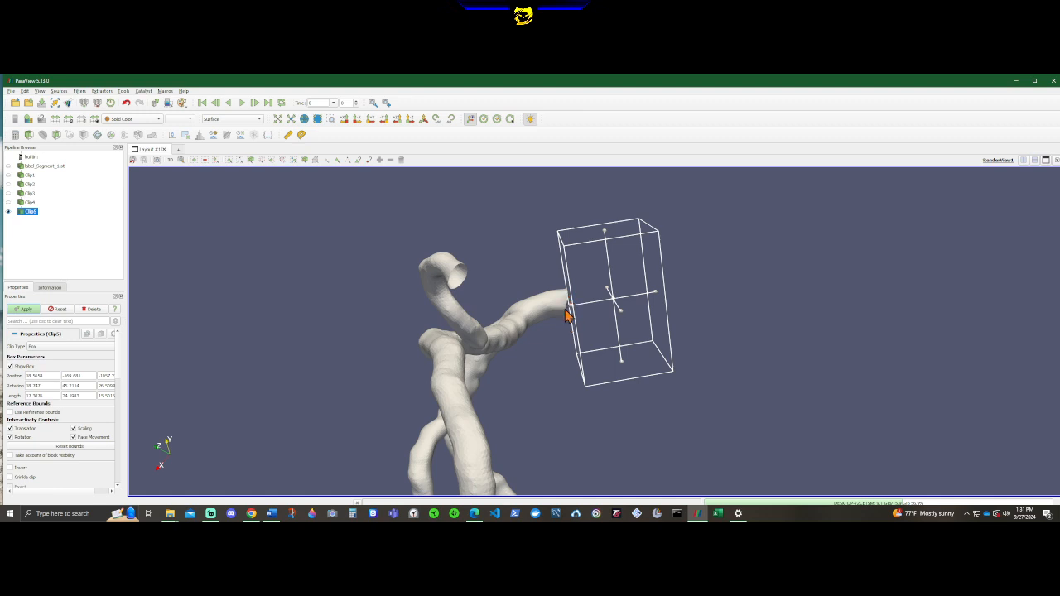
scroll(563, 321, "up", 5)
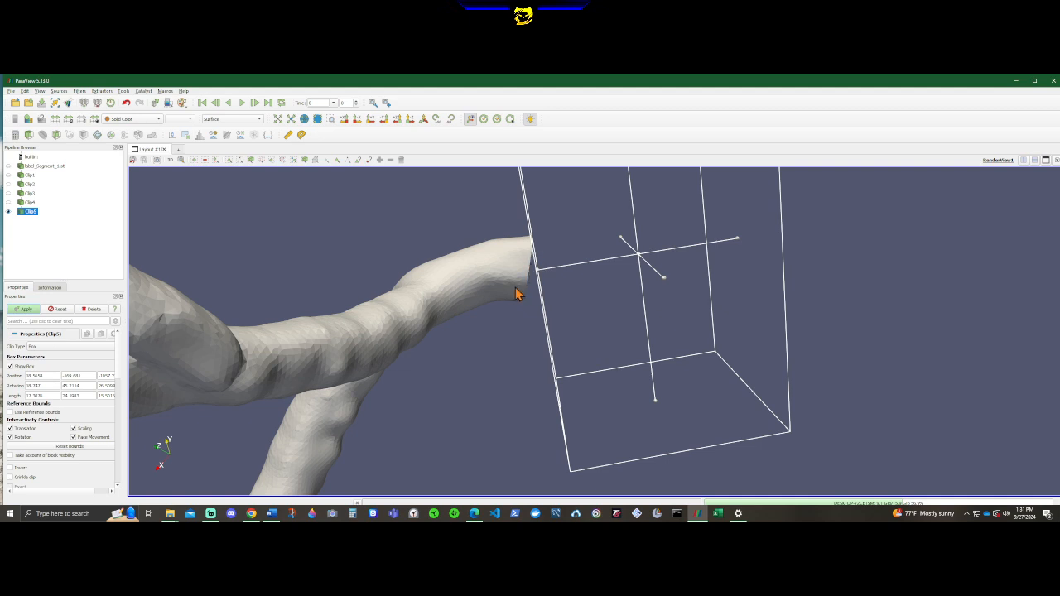
left_click_drag(545, 282, 492, 321)
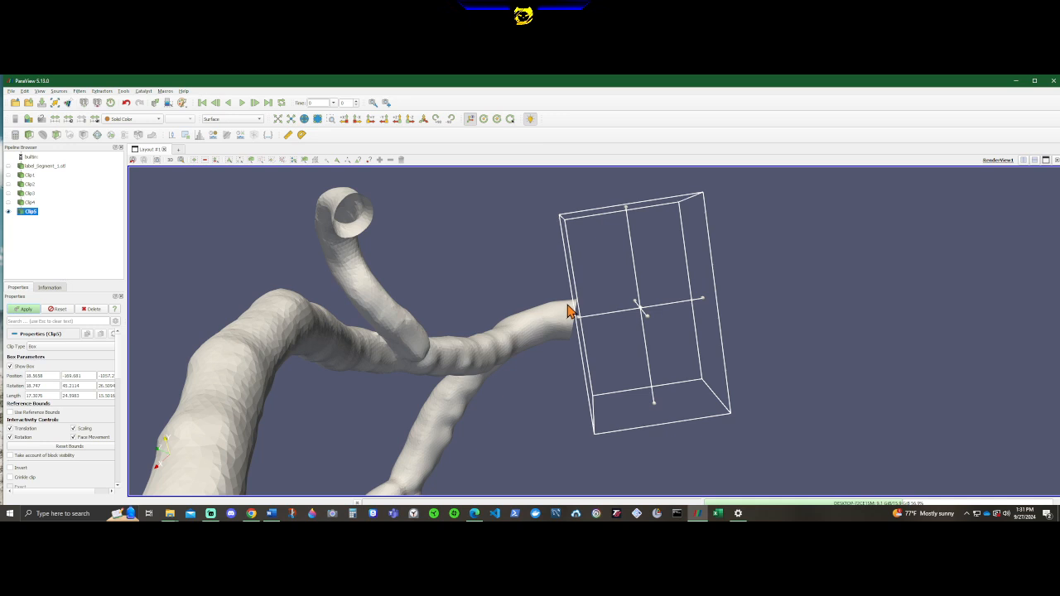
scroll(568, 310, "up", 5)
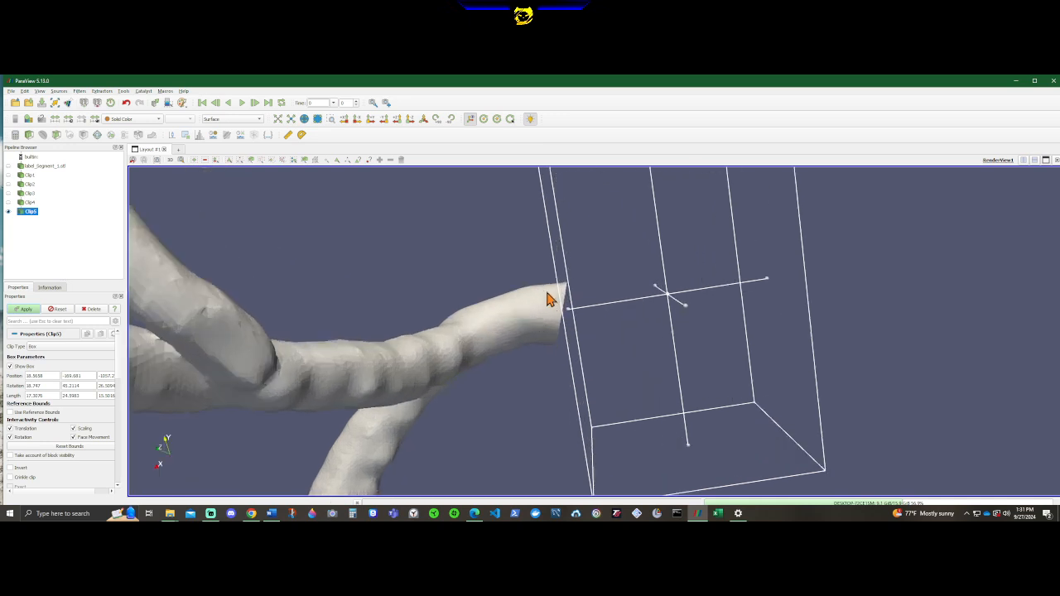
scroll(545, 299, "down", 3)
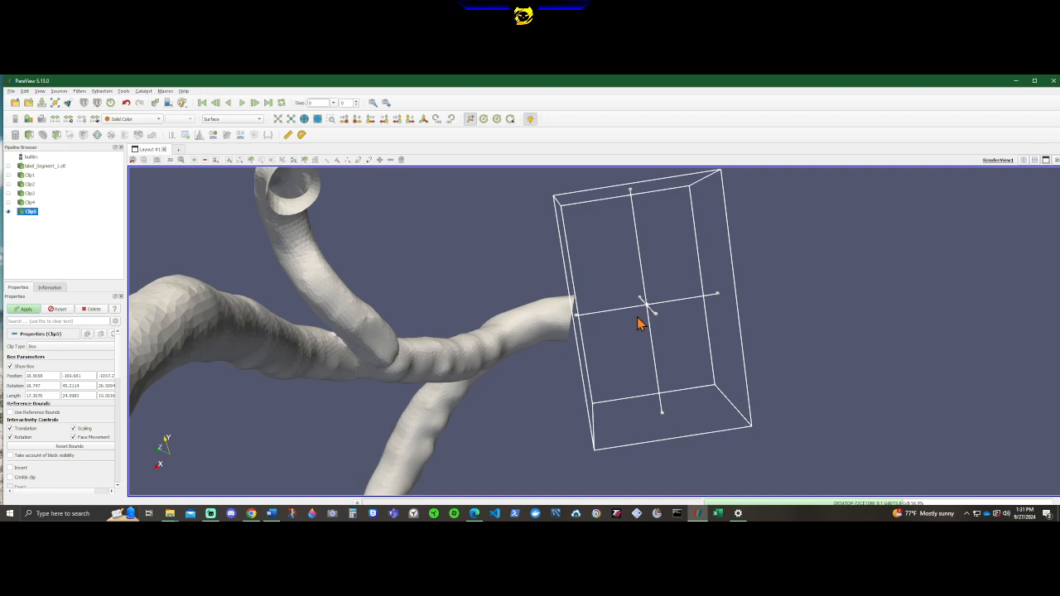
Step: Readjust the fifth clip box's rotation and shift it slightly so its near face runs straight across the stub's end
left_click_drag(698, 326, 708, 282)
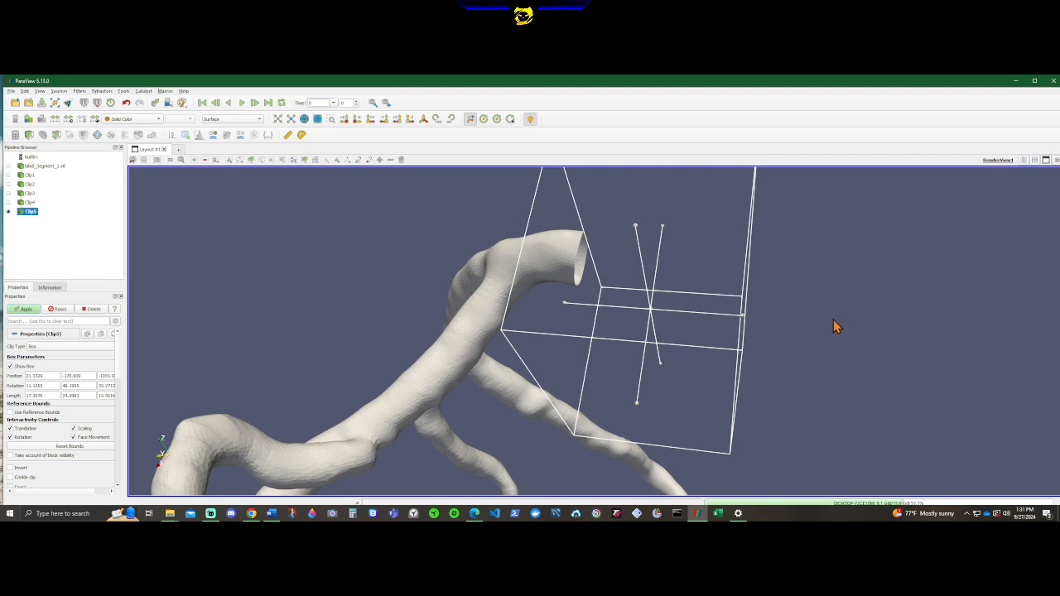
left_click_drag(835, 325, 864, 268)
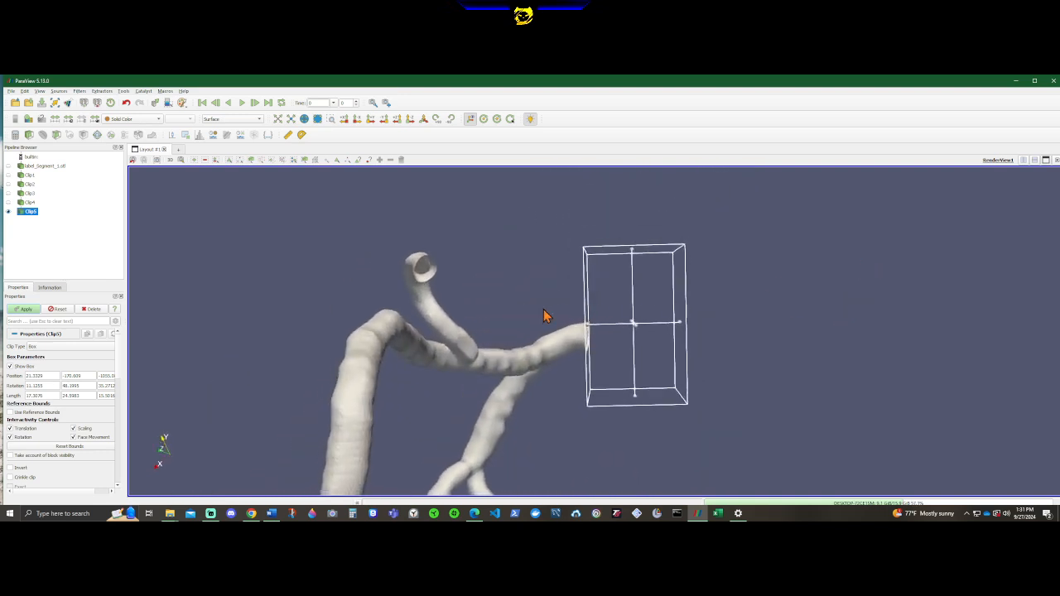
scroll(502, 323, "up", 2)
scroll(521, 324, "up", 2)
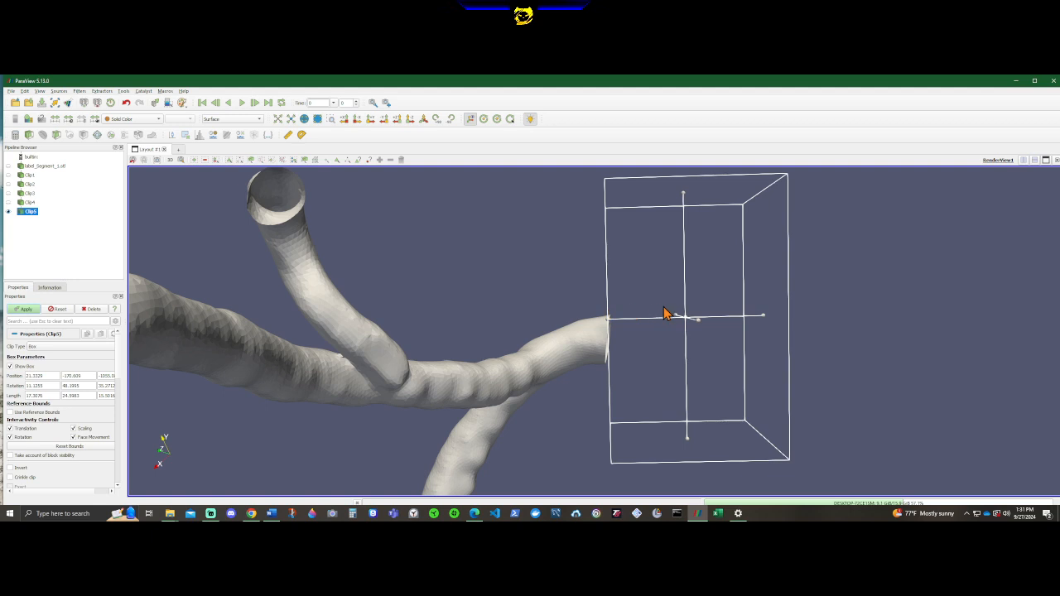
left_click_drag(665, 313, 629, 326)
left_click_drag(549, 339, 570, 339)
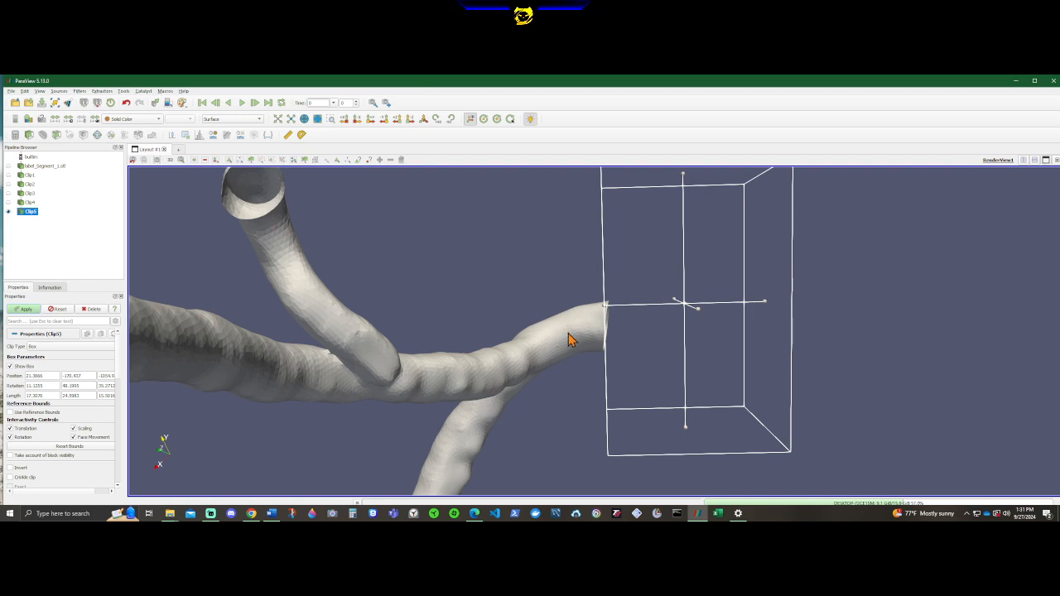
left_click_drag(663, 315, 665, 315)
left_click_drag(596, 332, 598, 379)
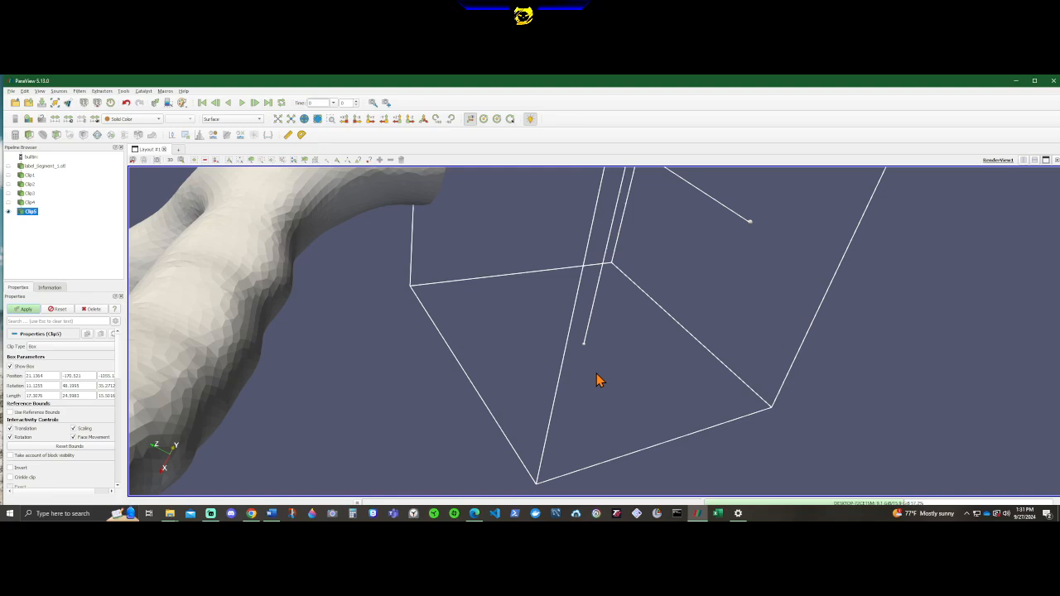
Step: Temporarily show the original STL model over the fifth clip to compare the untrimmed stub end with the cut
left_click_drag(378, 367, 359, 356)
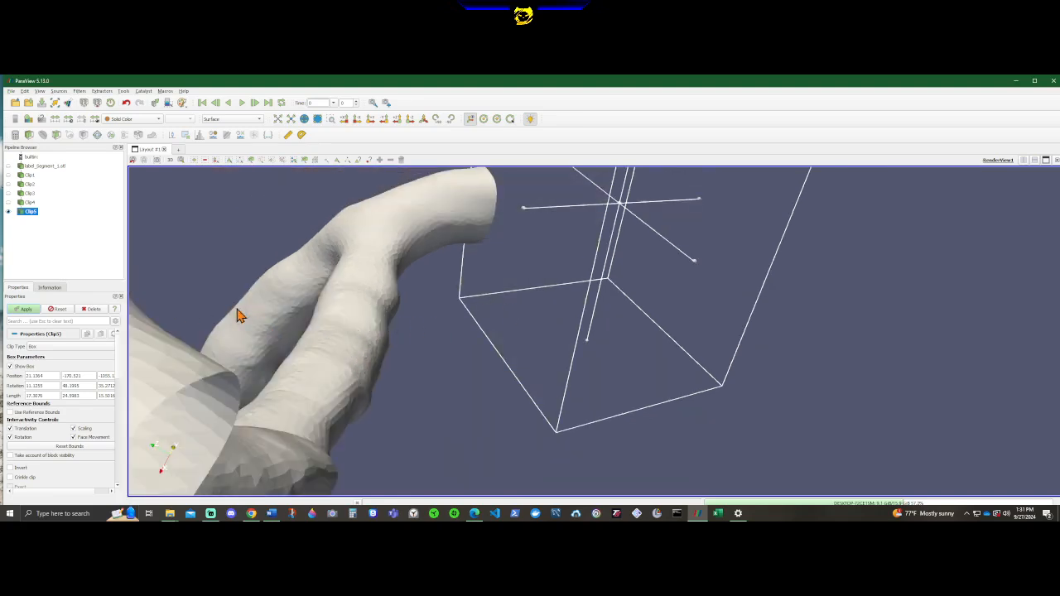
left_click(8, 165)
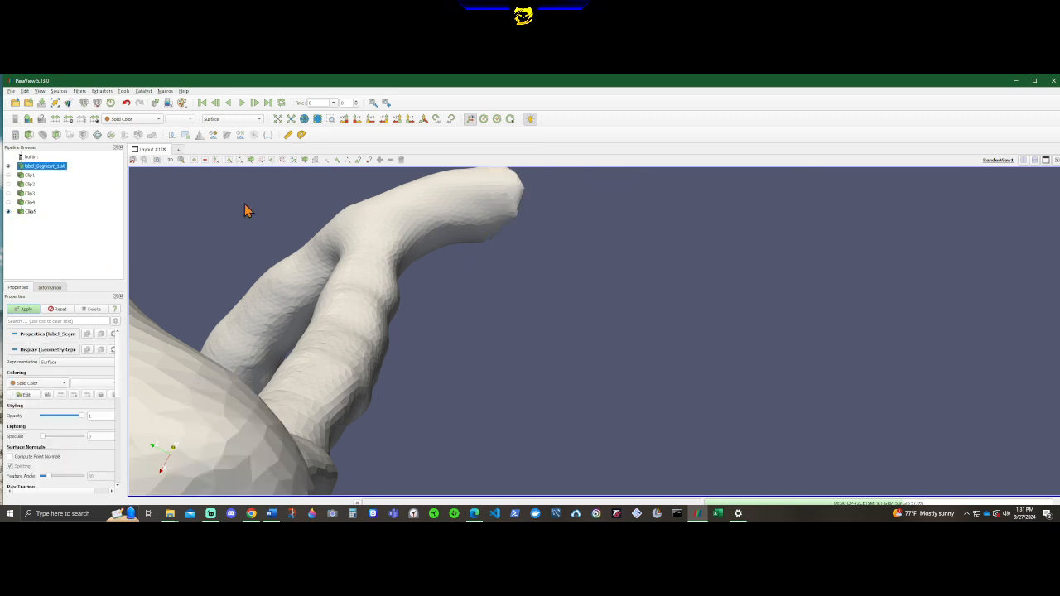
left_click(26, 212)
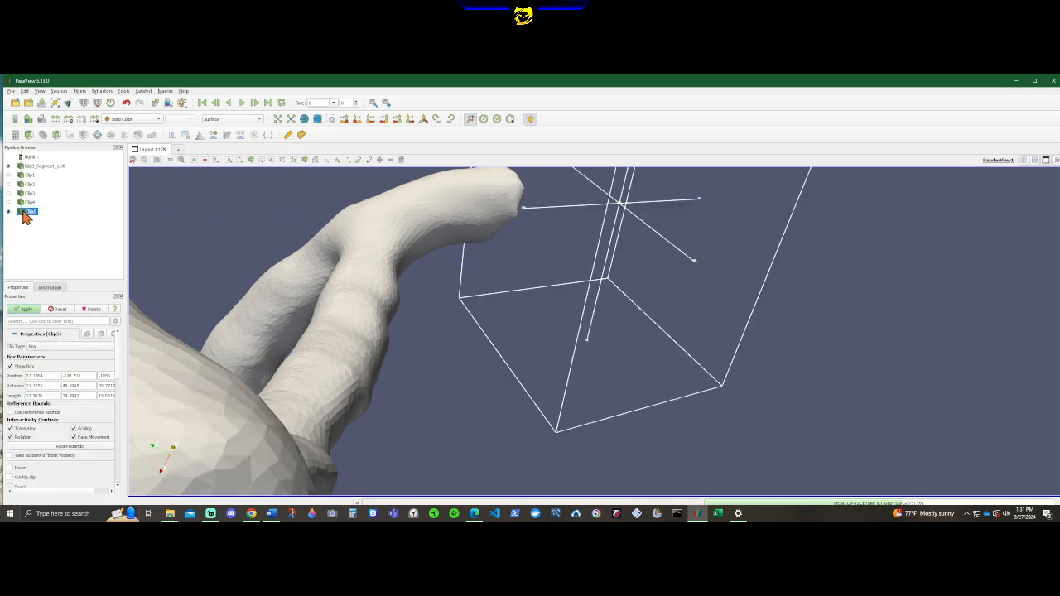
mouse_move(334, 291)
left_mouse_down()
mouse_move(293, 296)
mouse_move(459, 282)
left_mouse_up()
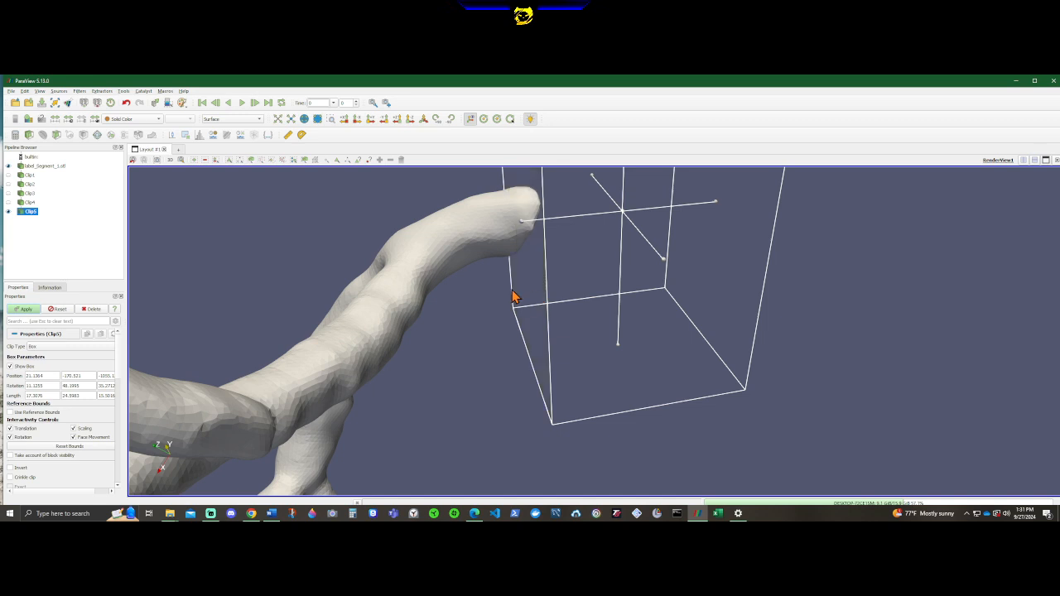
left_click(8, 166)
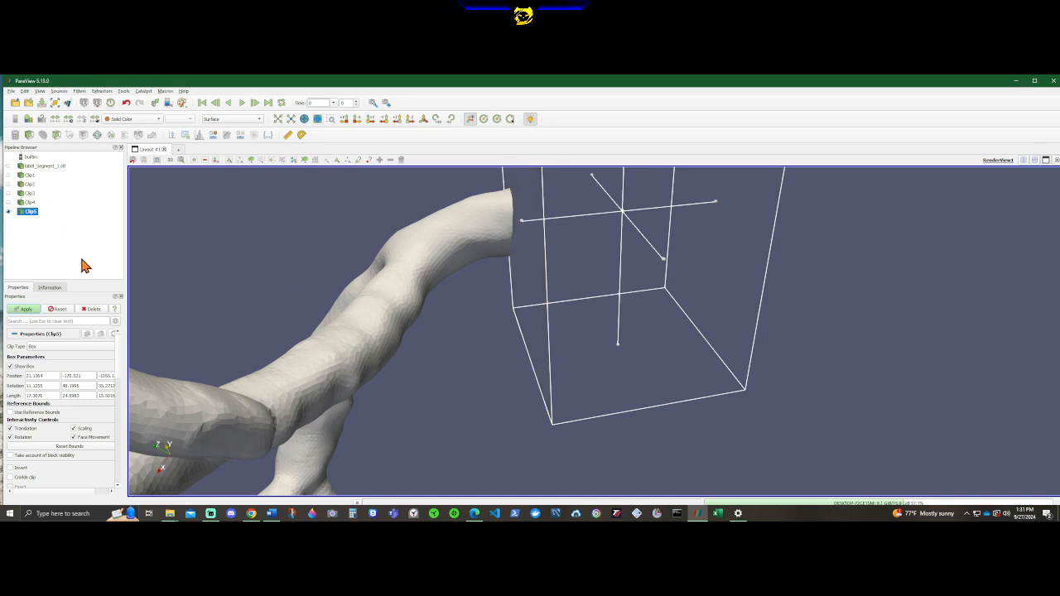
Step: Shift the fifth clip box slightly further along the stub's end and apply the updated cut
left_click(27, 309)
left_click_drag(322, 303, 551, 332)
left_click_drag(880, 333, 558, 362)
left_click(557, 362)
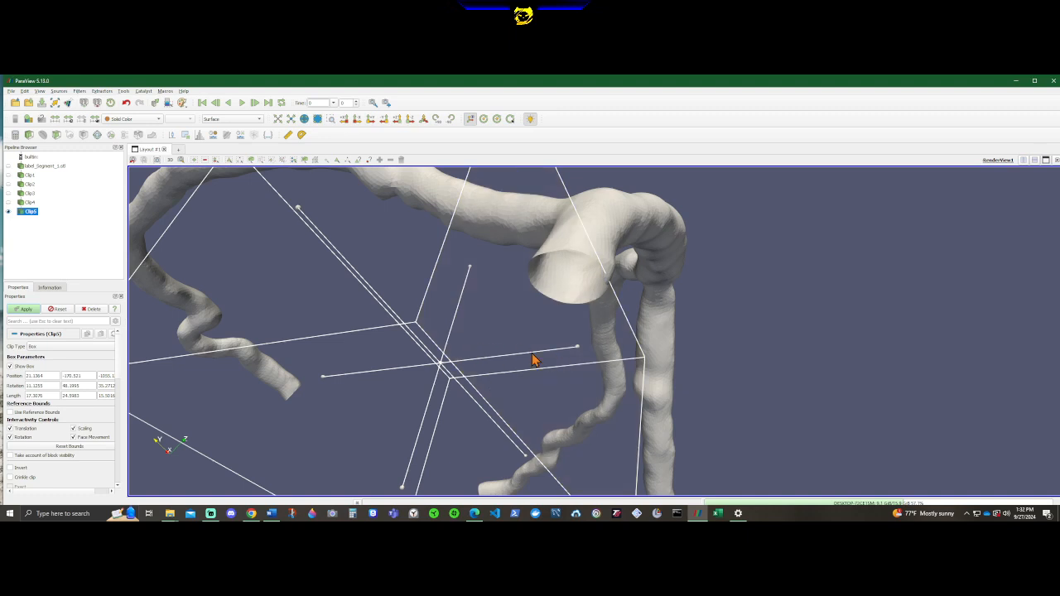
left_click_drag(535, 360, 637, 332)
left_click_drag(791, 328, 568, 334)
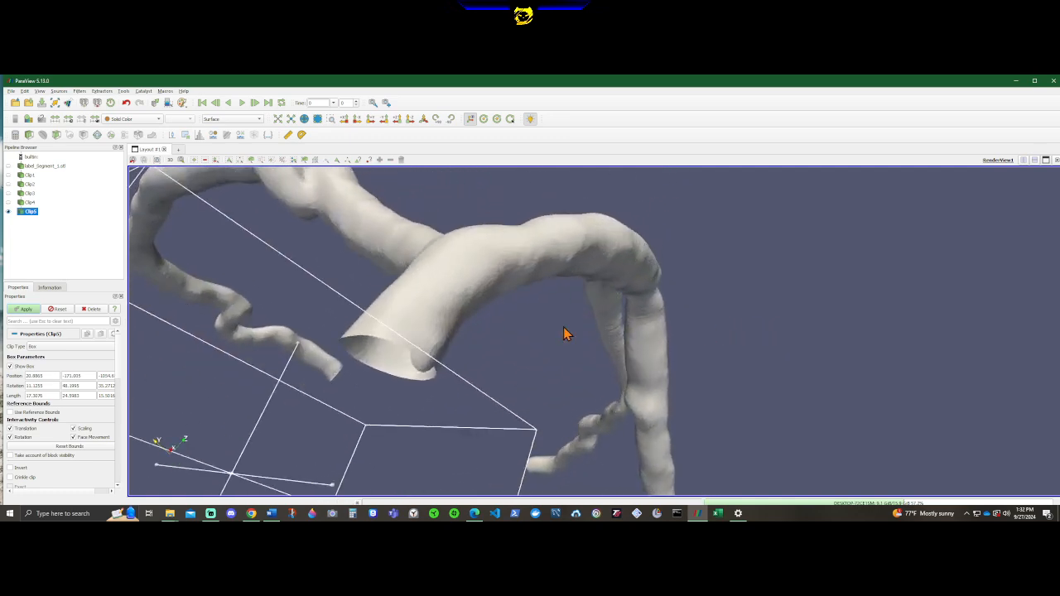
left_click(25, 309)
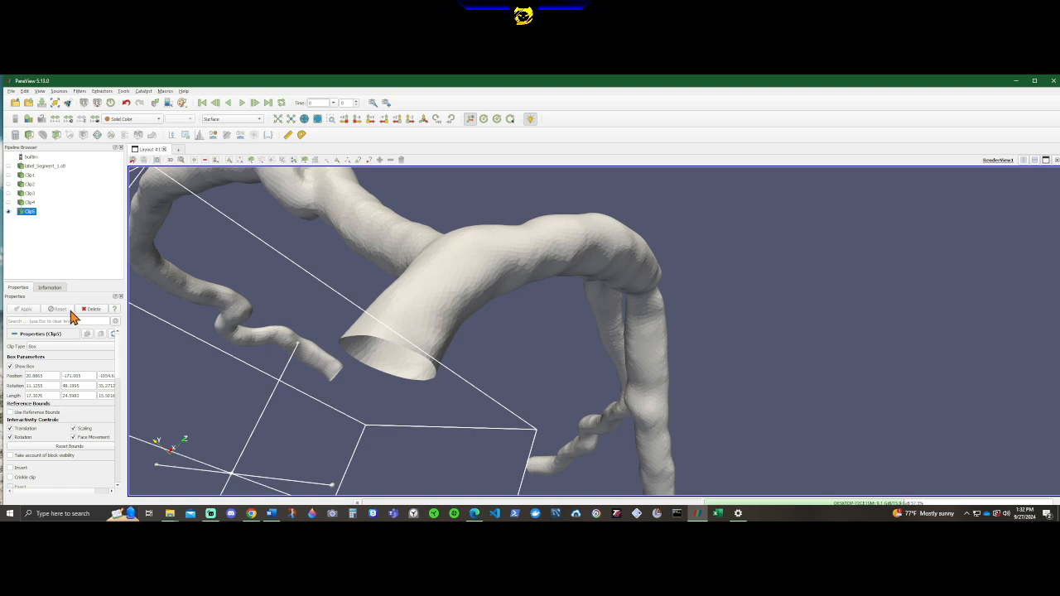
Step: Add an Extract Surface filter to the fifth clip
left_click_drag(643, 285, 880, 294)
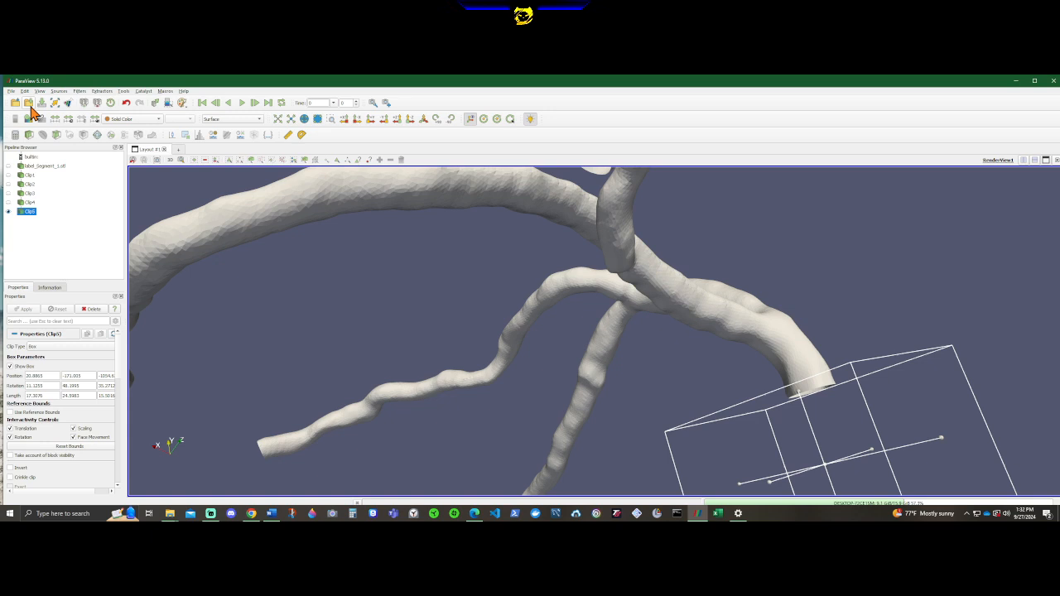
right_click(26, 212)
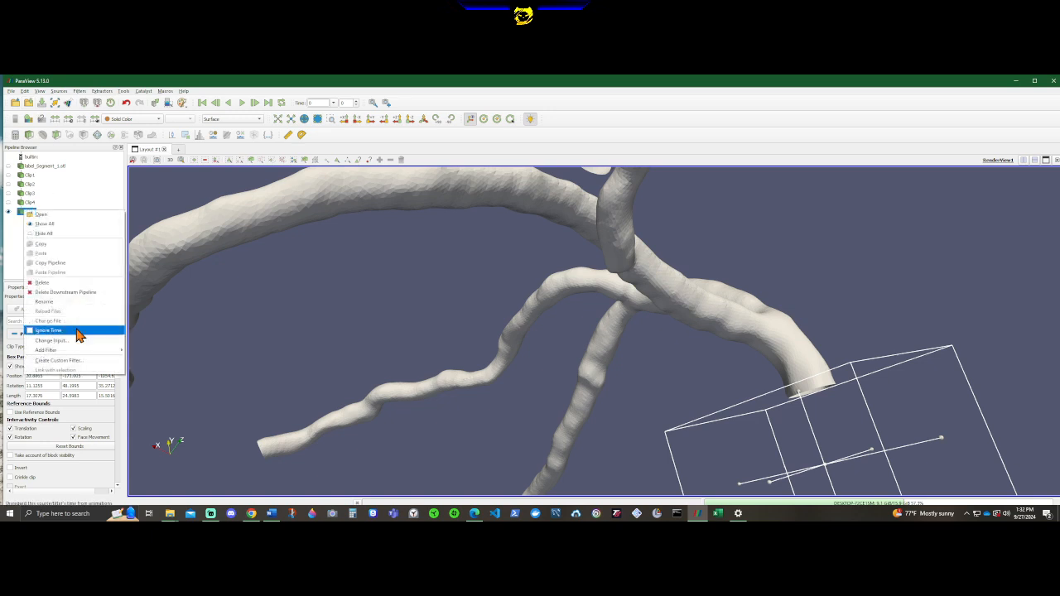
mouse_move(68, 353)
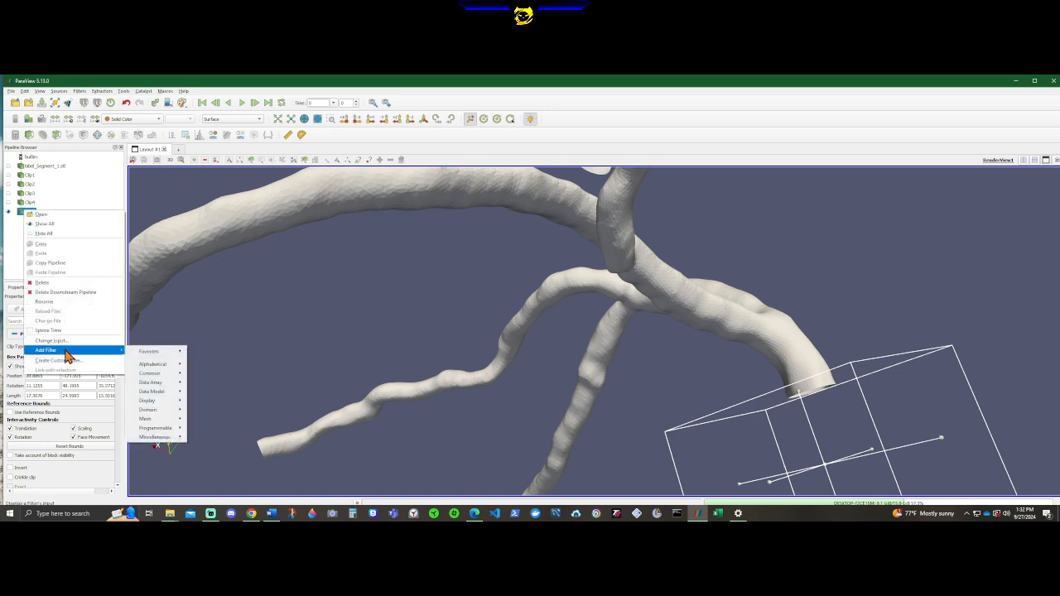
left_click(82, 92)
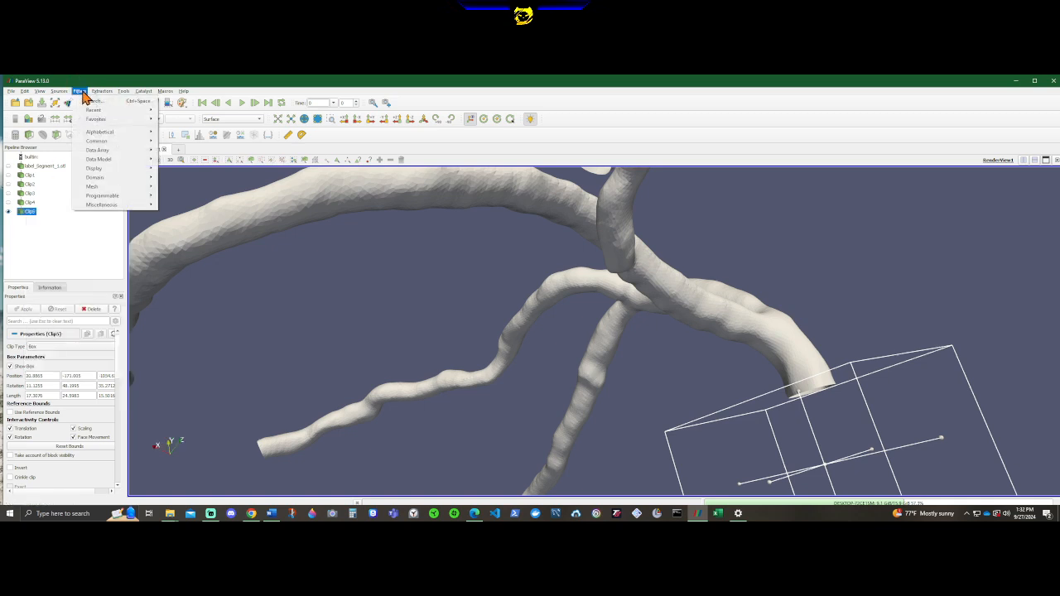
mouse_move(104, 121)
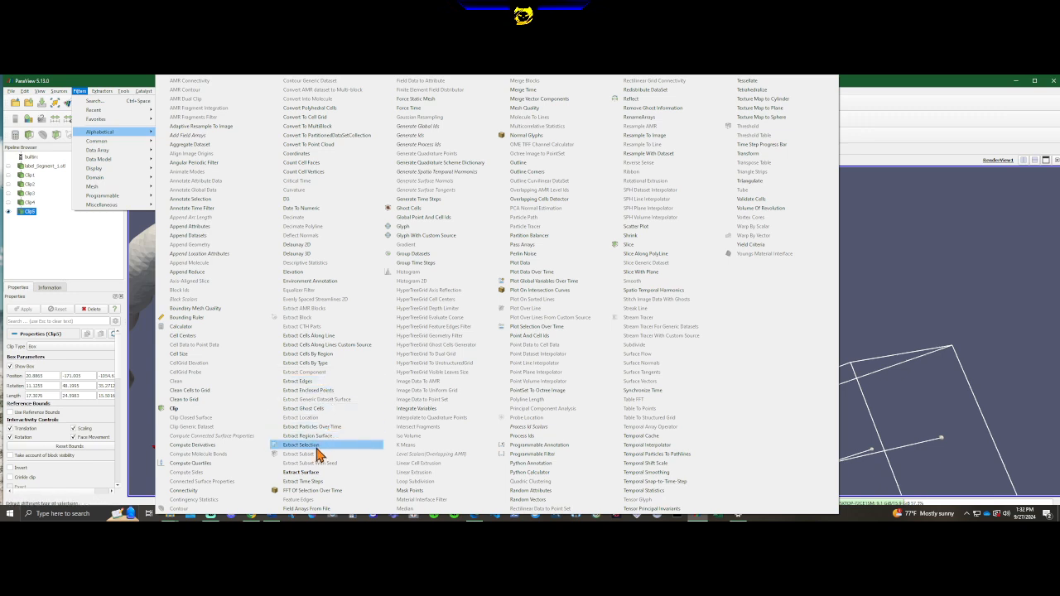
left_click(315, 473)
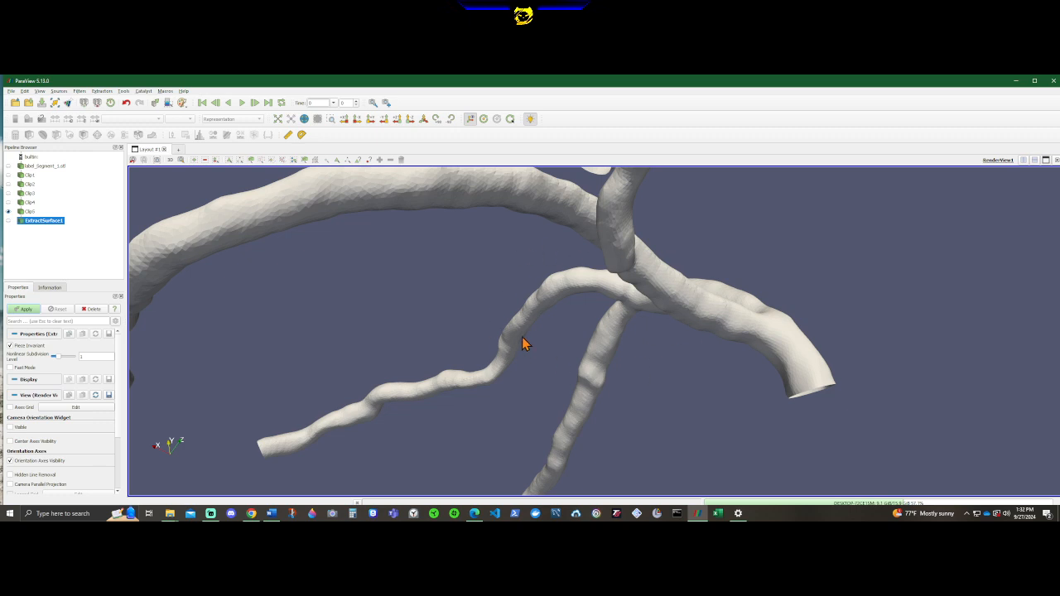
Step: Apply the Extract Surface filter, then add and apply a Triangulate filter on the extracted surface
left_click(27, 309)
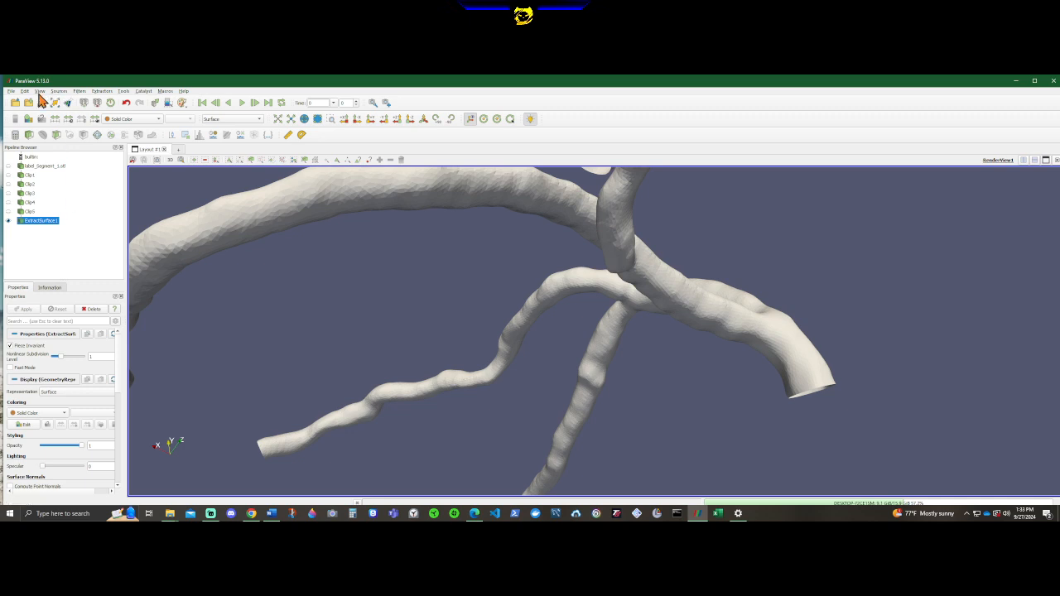
right_click(36, 224)
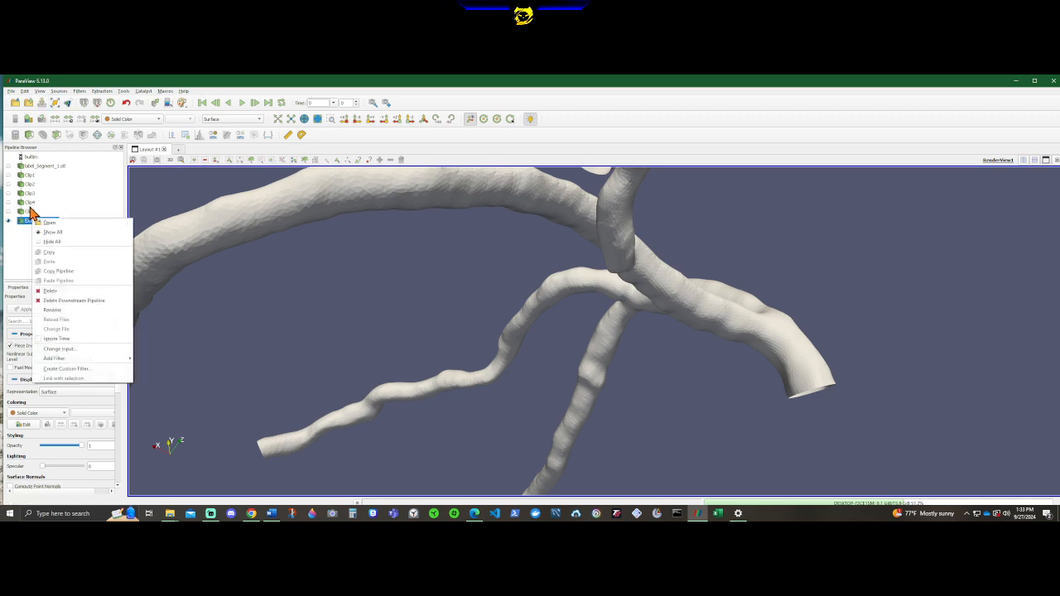
mouse_move(66, 359)
mouse_move(166, 361)
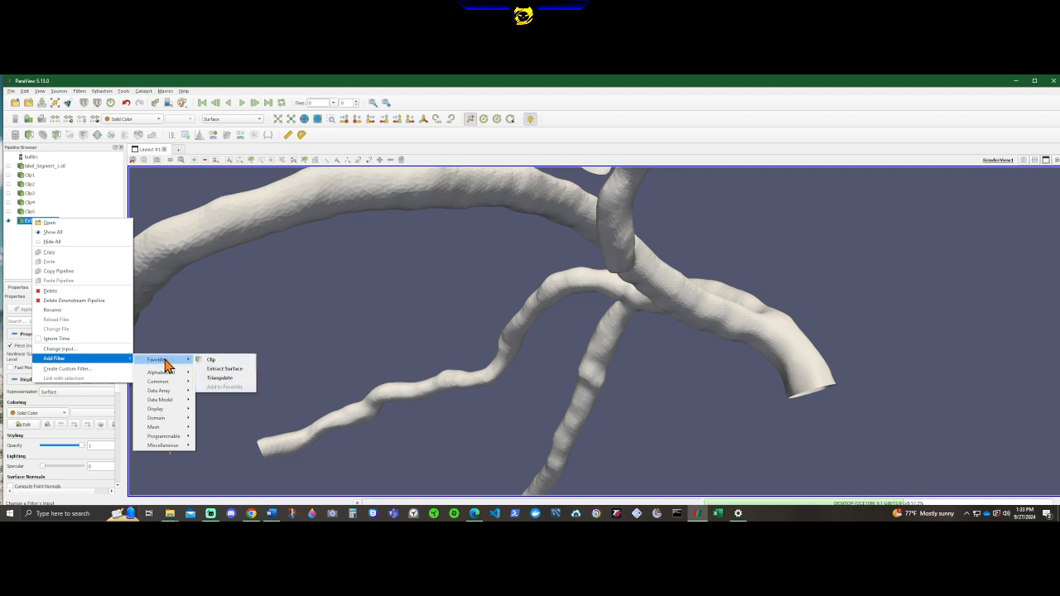
left_click(220, 379)
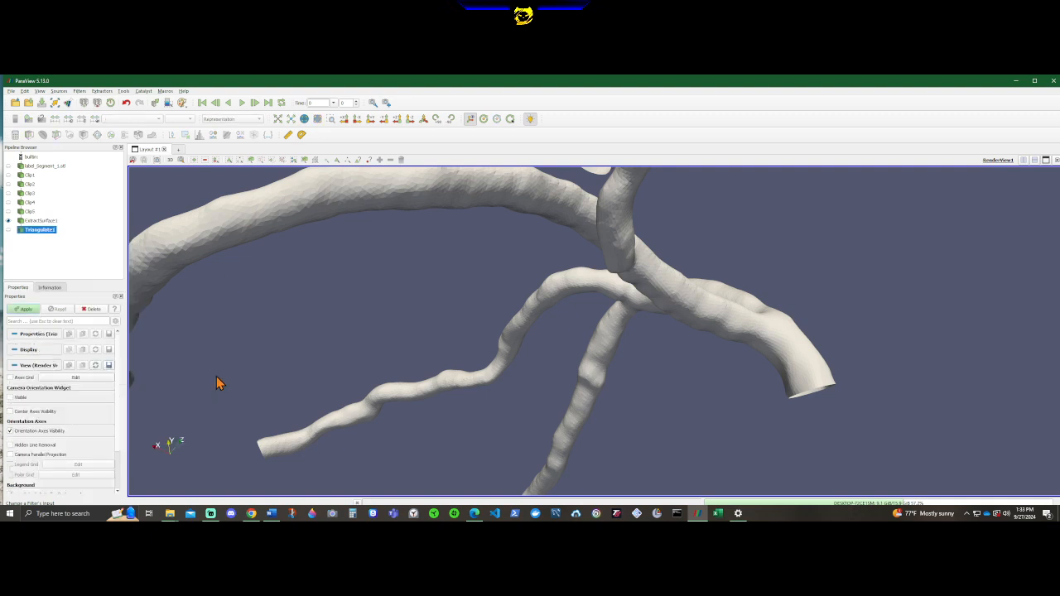
left_click(26, 309)
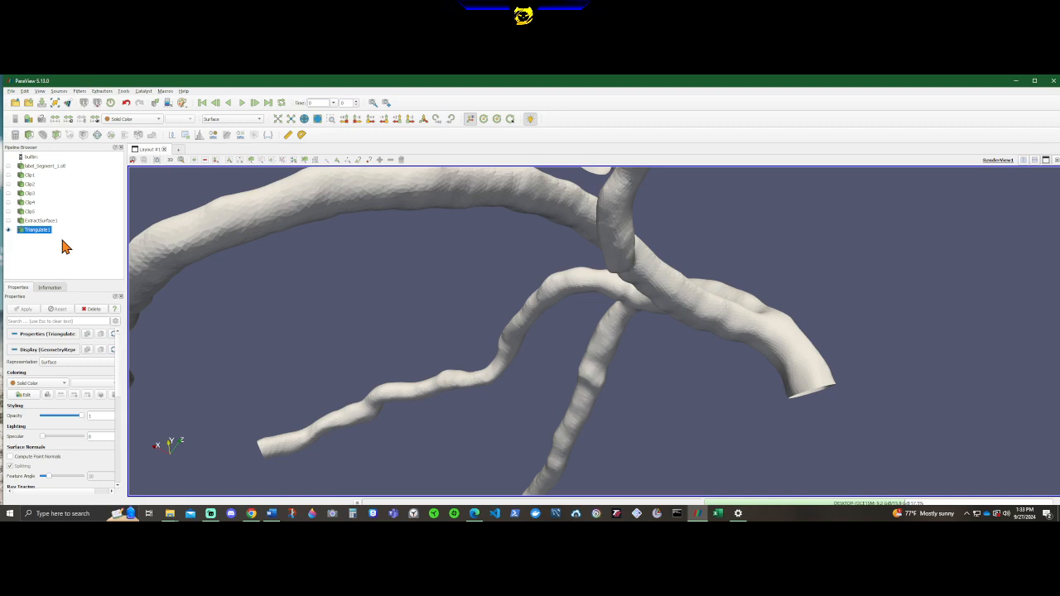
Step: Save the triangulated surface as a binary STL file named 11_clipped beside the original label_Segment_1 model
left_click(29, 104)
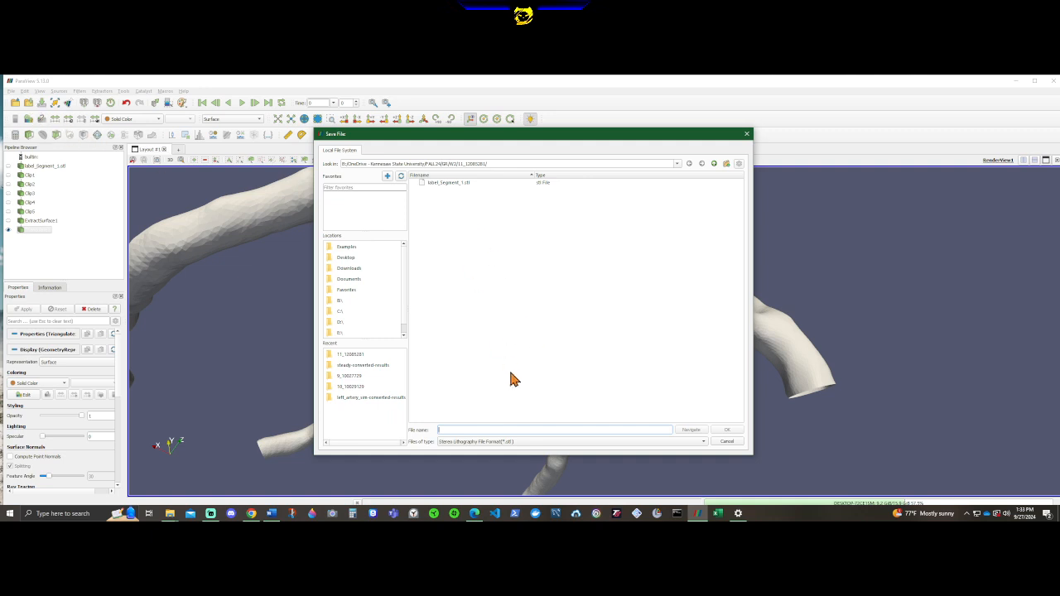
type("t")
type("1_clipp")
type("ed")
left_click(727, 430)
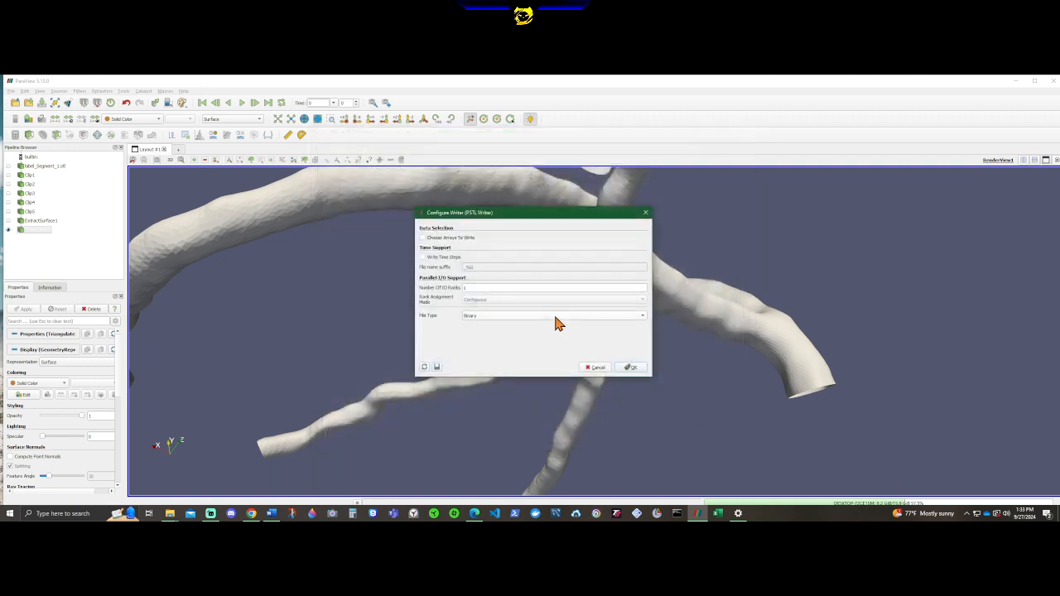
left_click(633, 368)
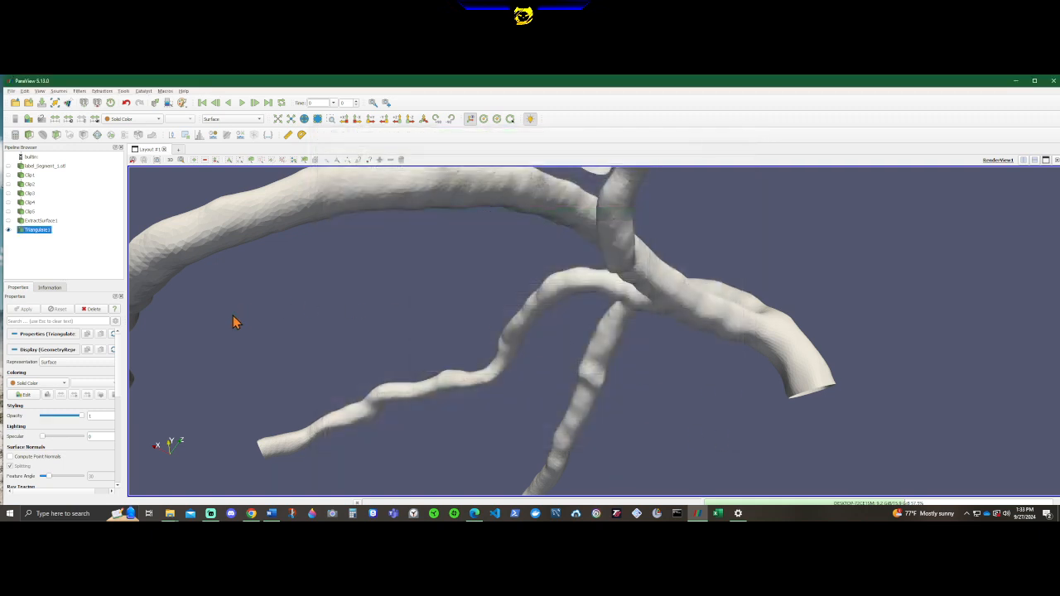
Step: Close ParaView and launch SimVascular from the desktop
left_click(1053, 81)
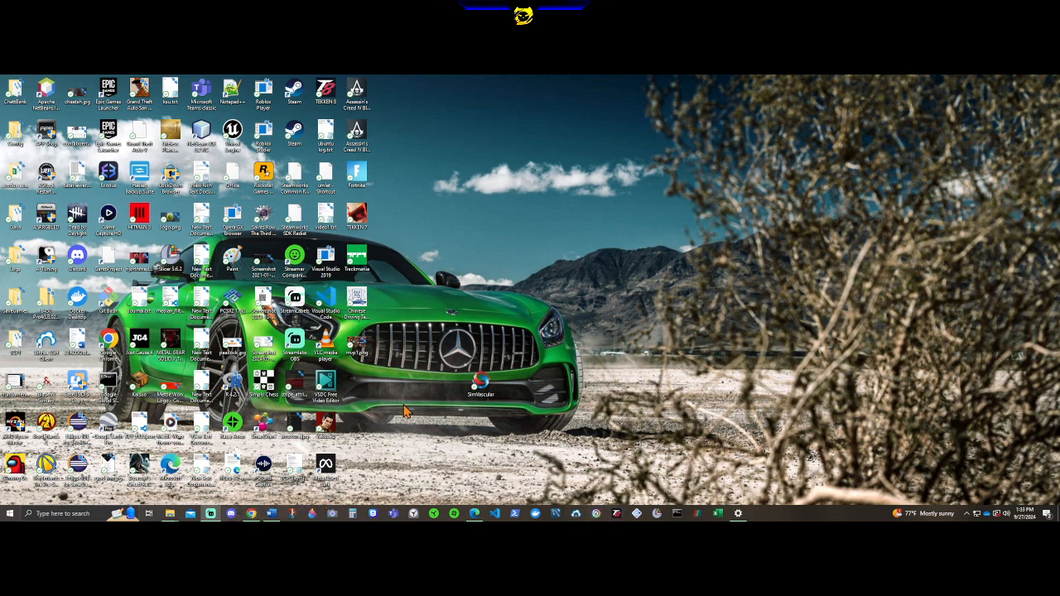
double_click(480, 386)
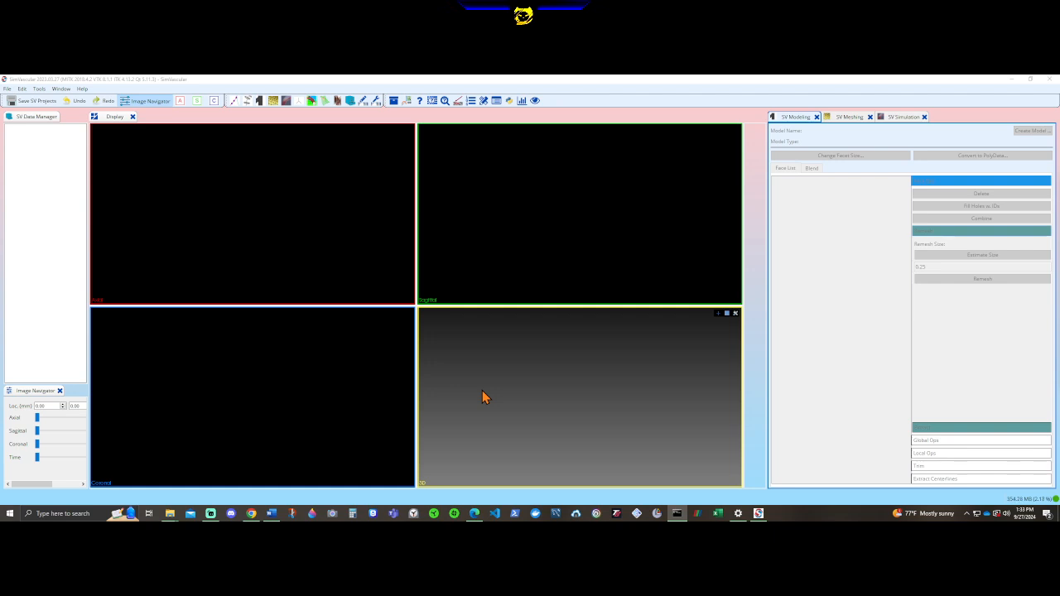
left_click(42, 164)
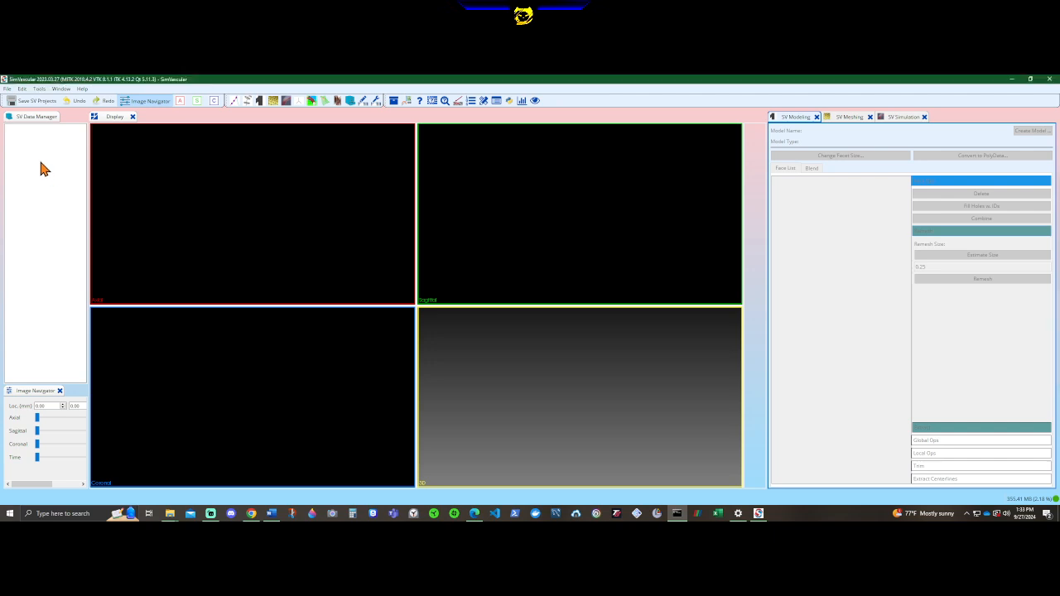
Step: Create a new project, SV_project, in the W2 folder under FALL24/GR
left_click(6, 89)
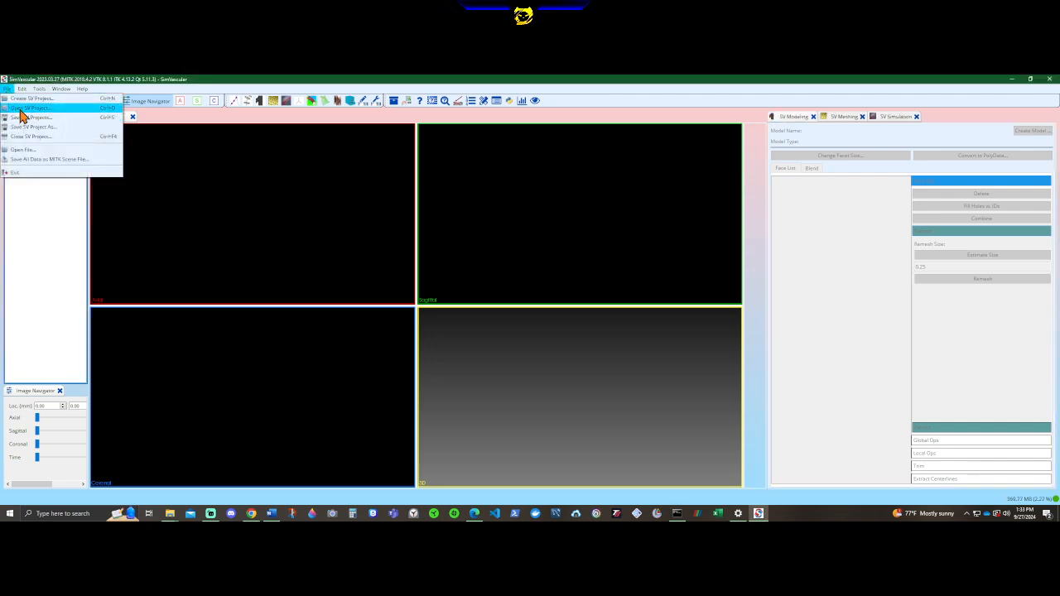
left_click(32, 100)
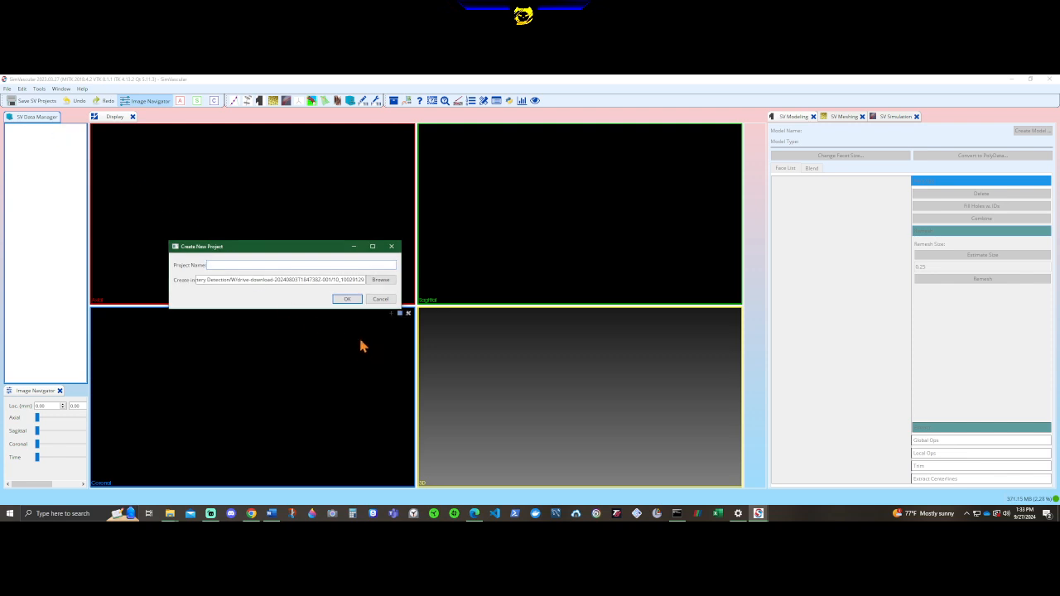
left_click(379, 282)
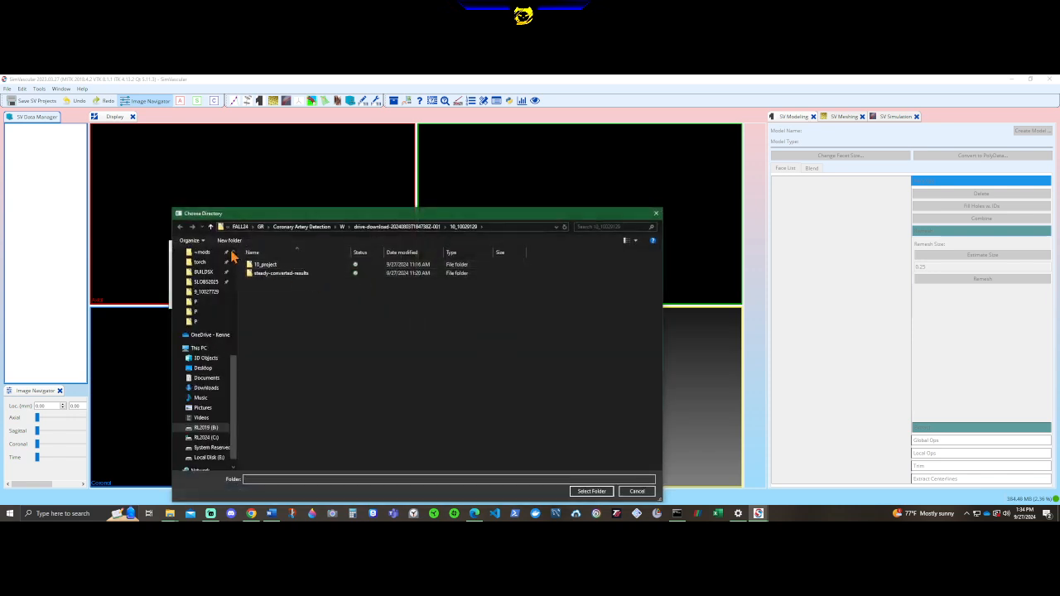
left_click(210, 226)
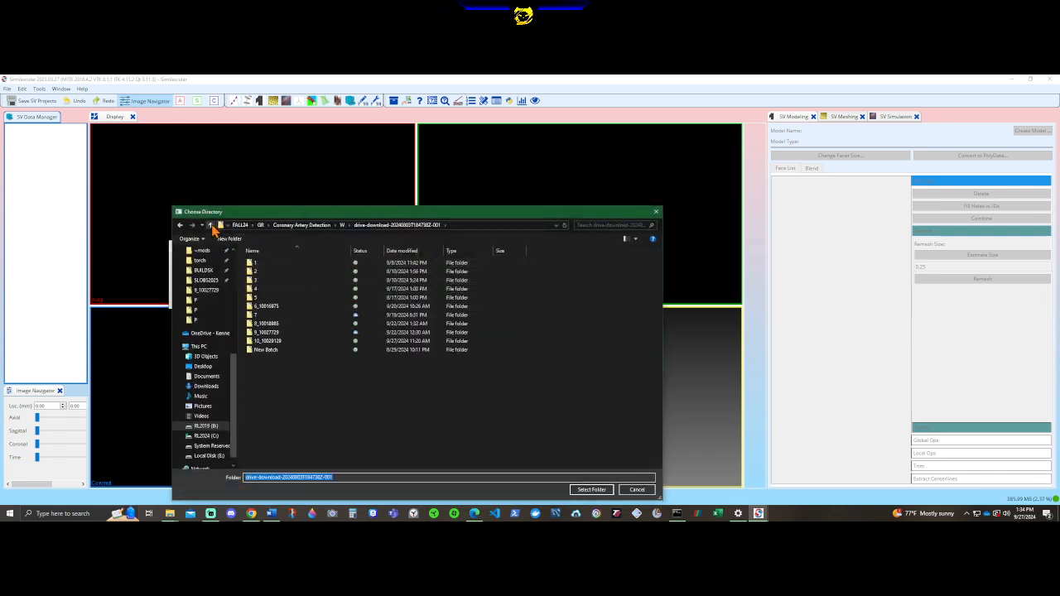
left_click(211, 226)
left_click(210, 226)
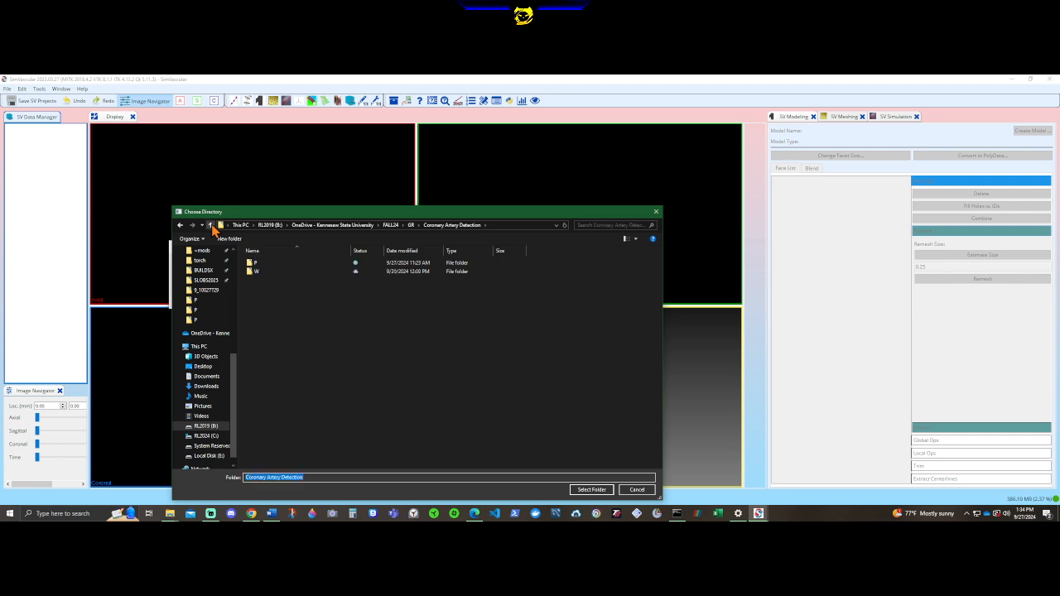
left_click(210, 225)
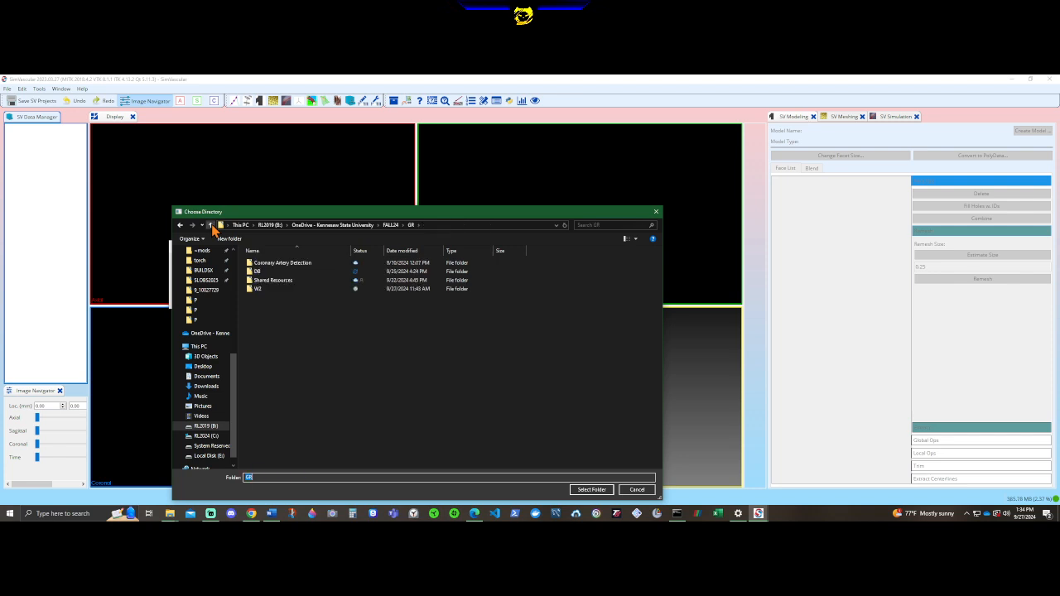
double_click(266, 290)
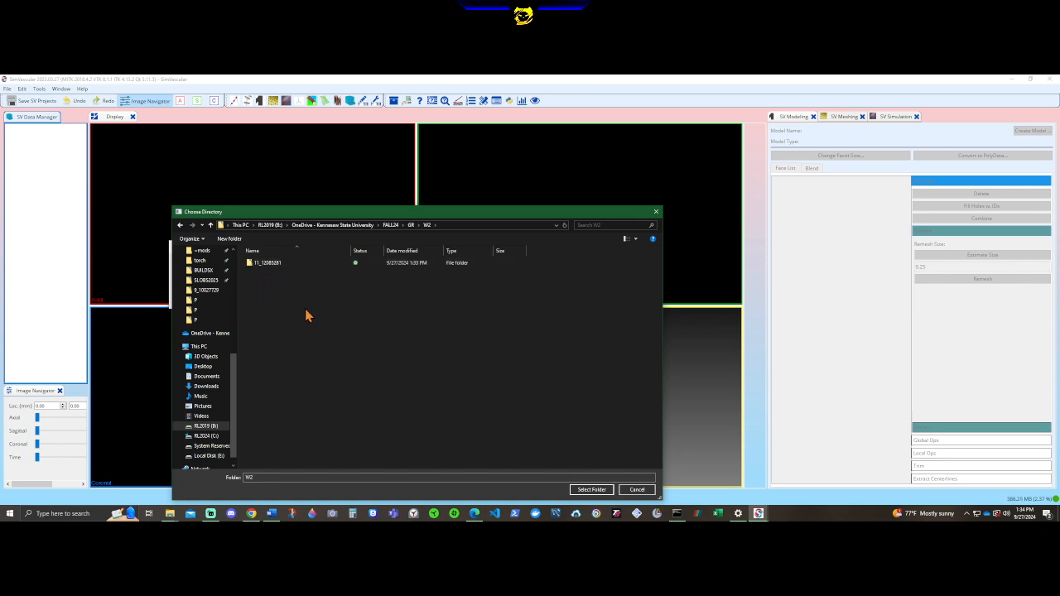
left_click(592, 489)
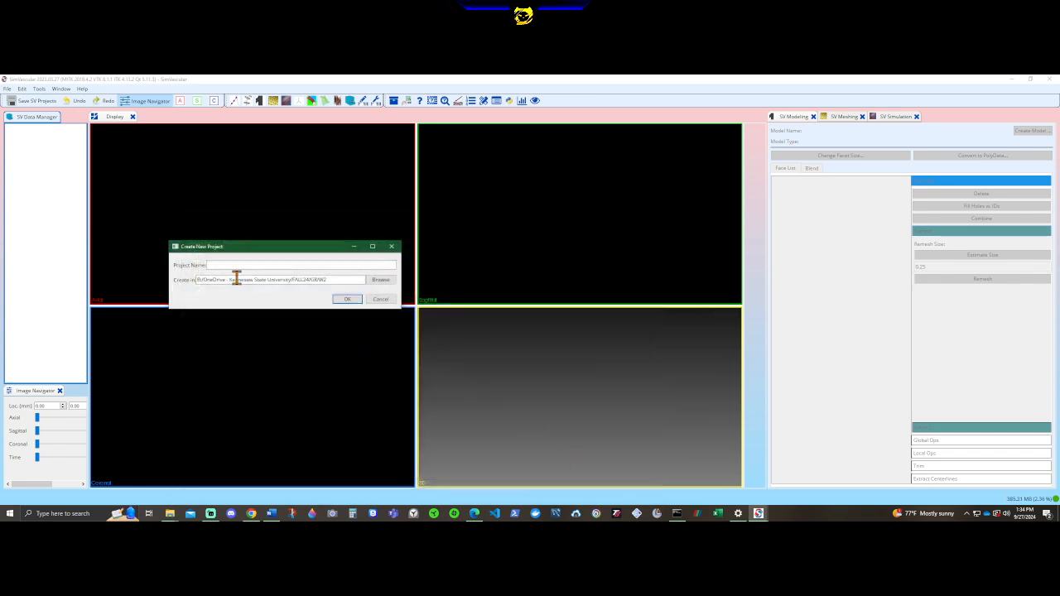
left_click(277, 265)
left_click(348, 300)
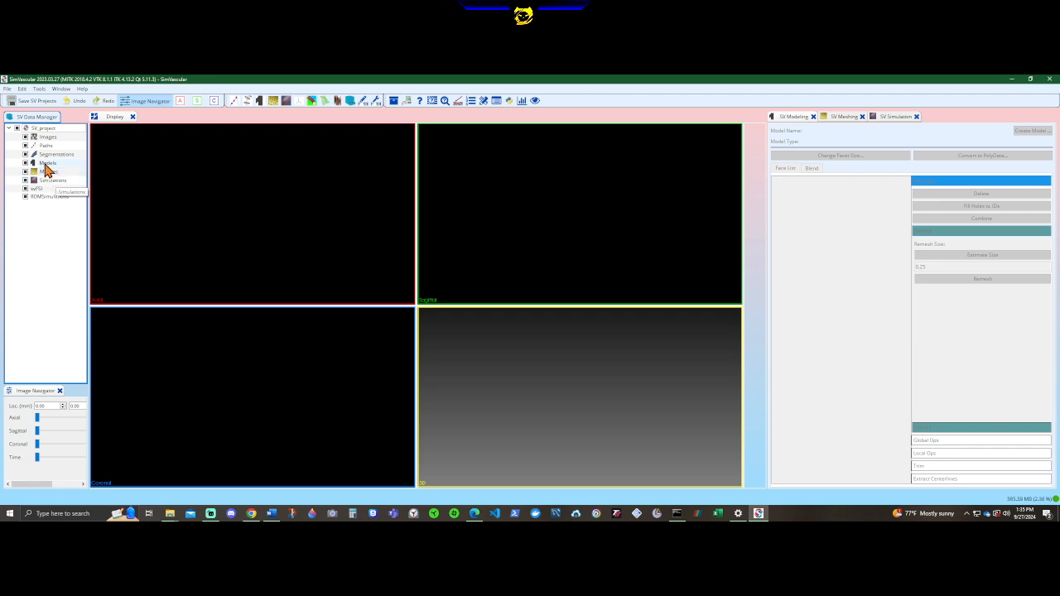
Step: Import 11_clipped.stl from the case folder inside FALL24/GR/W2 as a solid model under the project's Models
right_click(45, 166)
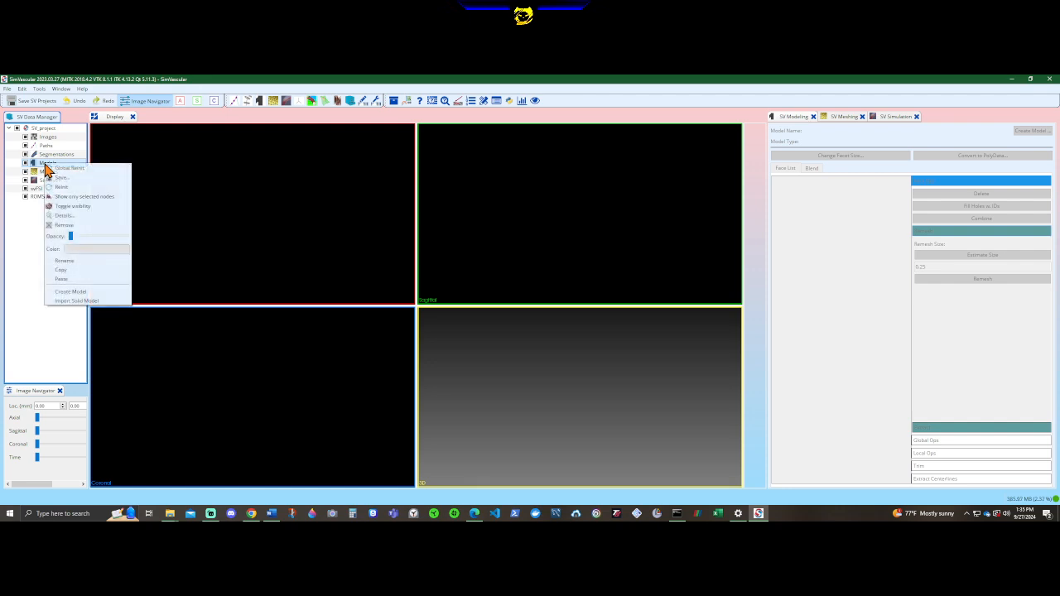
left_click(87, 300)
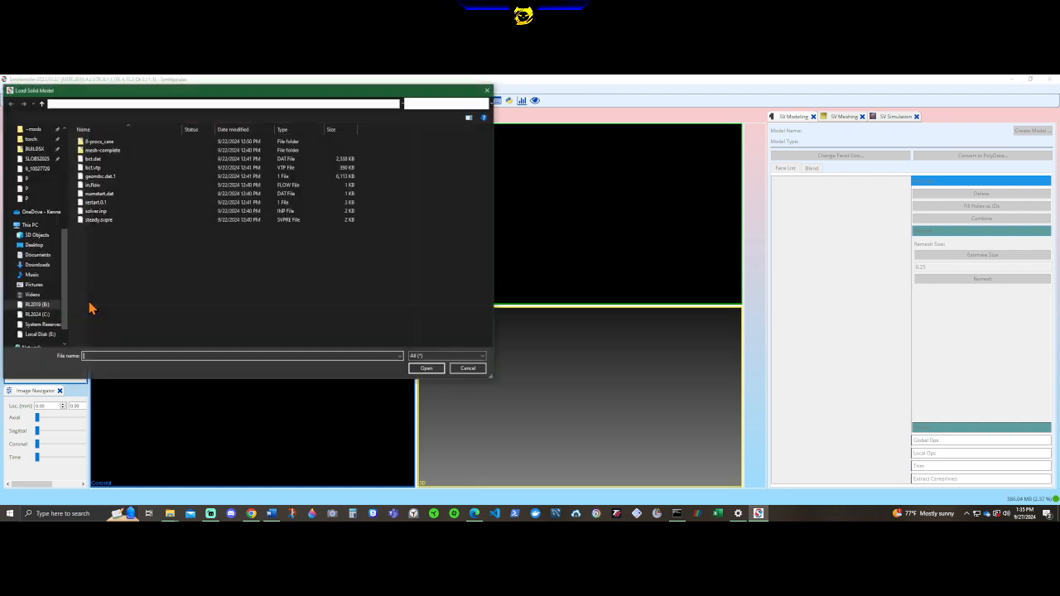
left_click(41, 103)
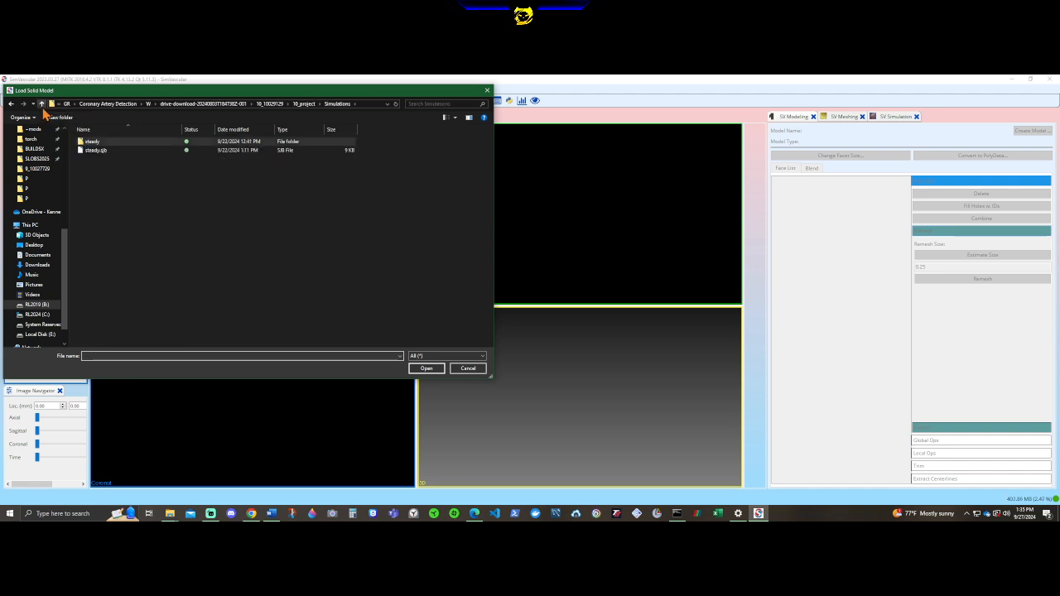
left_click(41, 103)
left_click(41, 103)
left_click(41, 103)
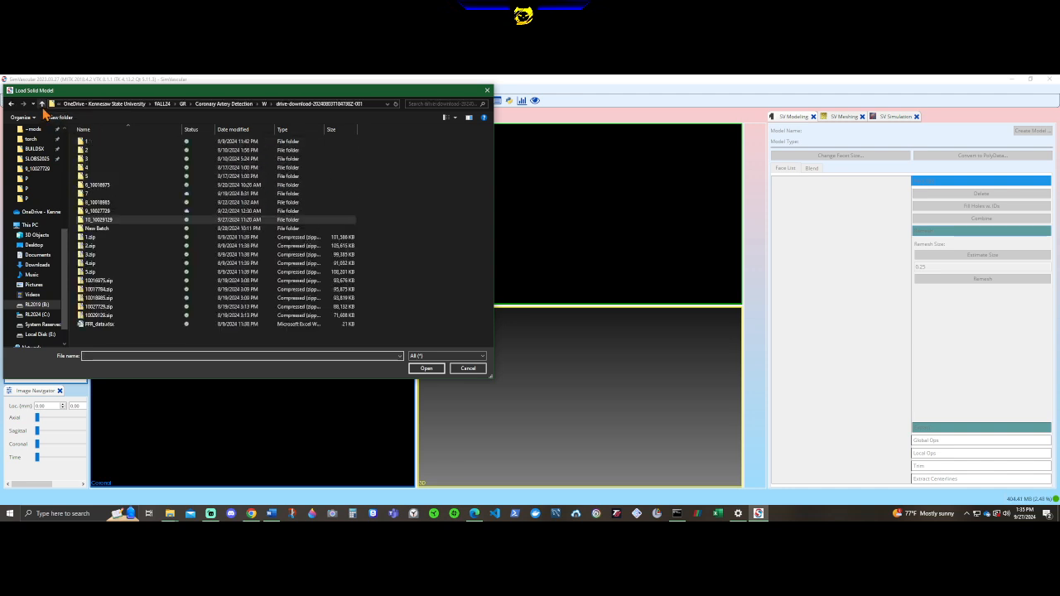
left_click(42, 103)
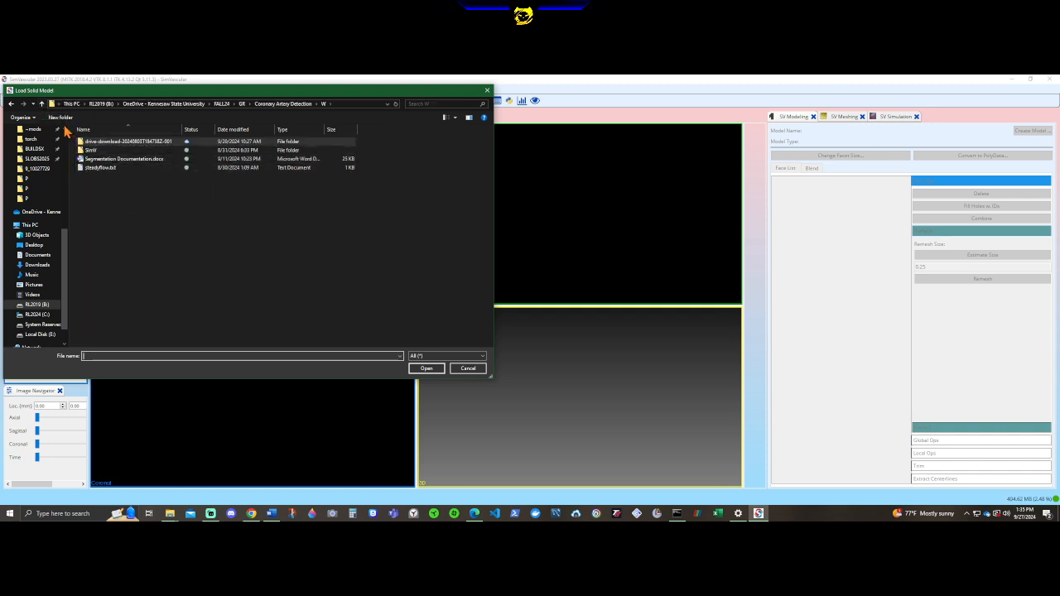
left_click(41, 104)
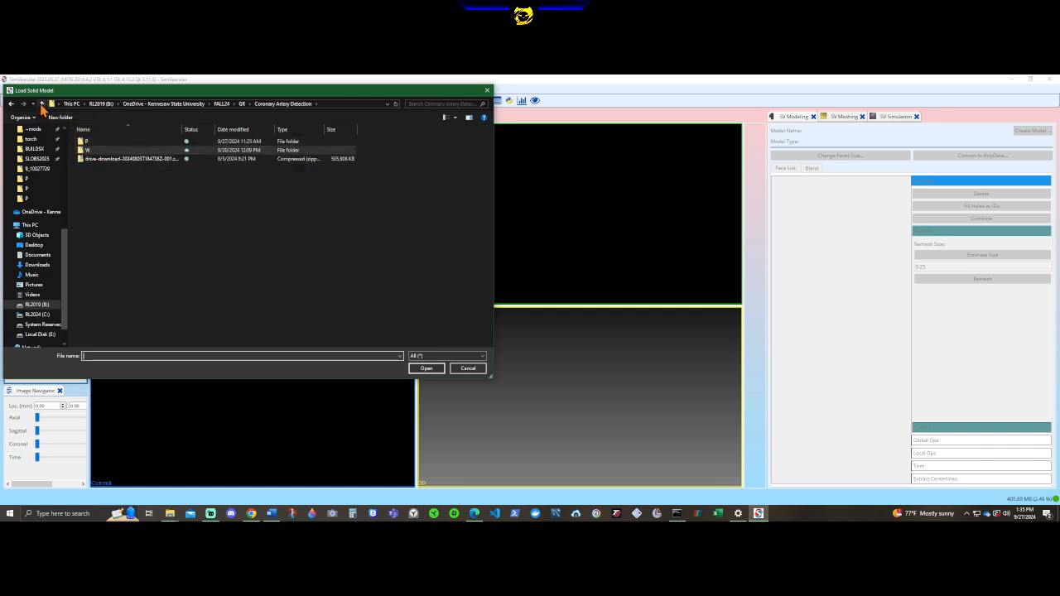
left_click(41, 104)
double_click(90, 168)
double_click(98, 142)
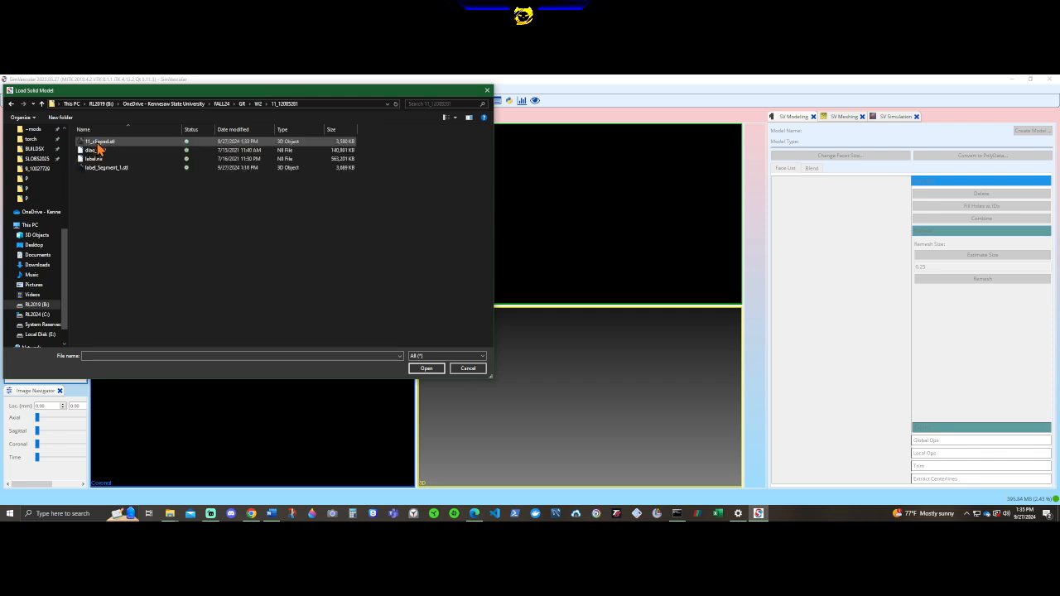
left_click(98, 142)
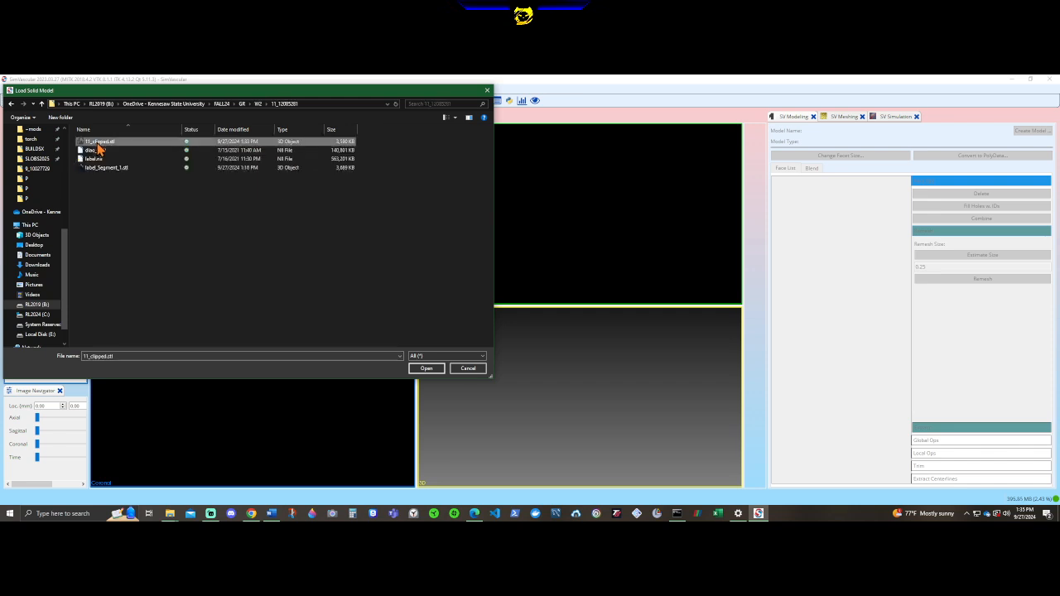
left_click(427, 369)
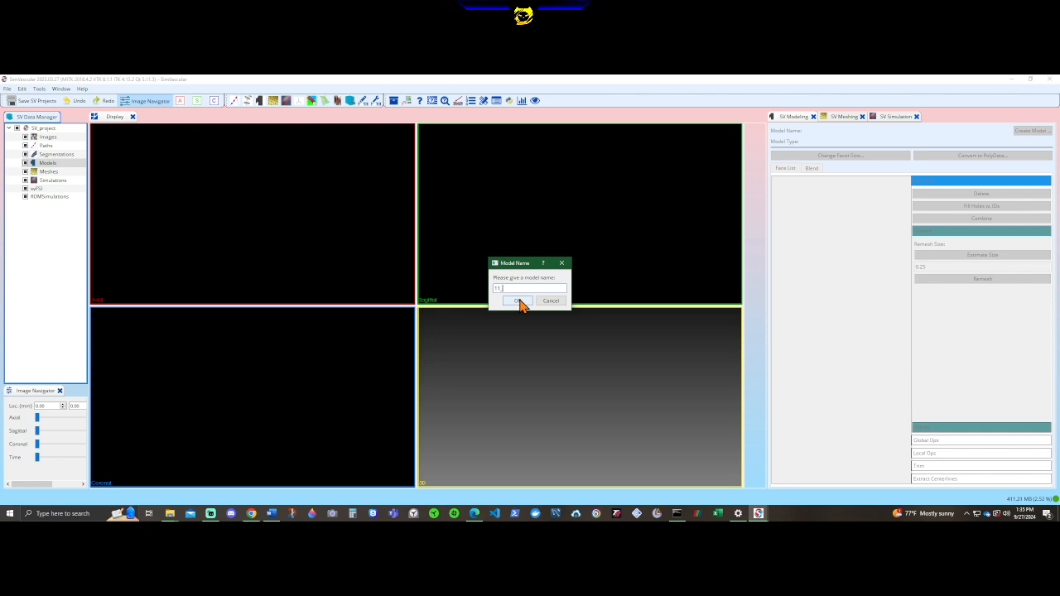
Step: Name the imported model 11_model and extract its faces with the default separation angle
type("11_model")
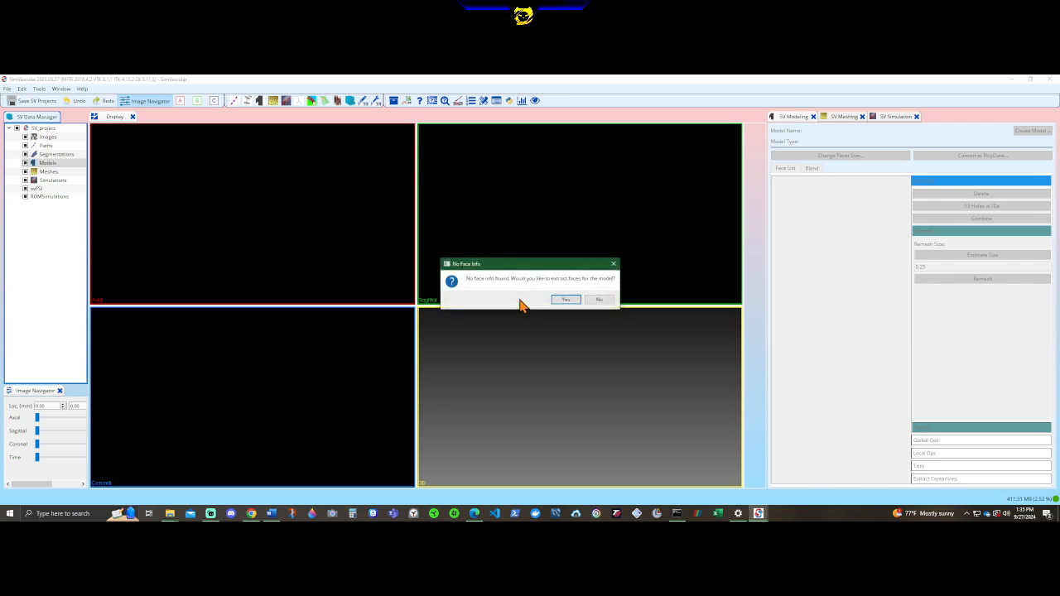
left_click(571, 302)
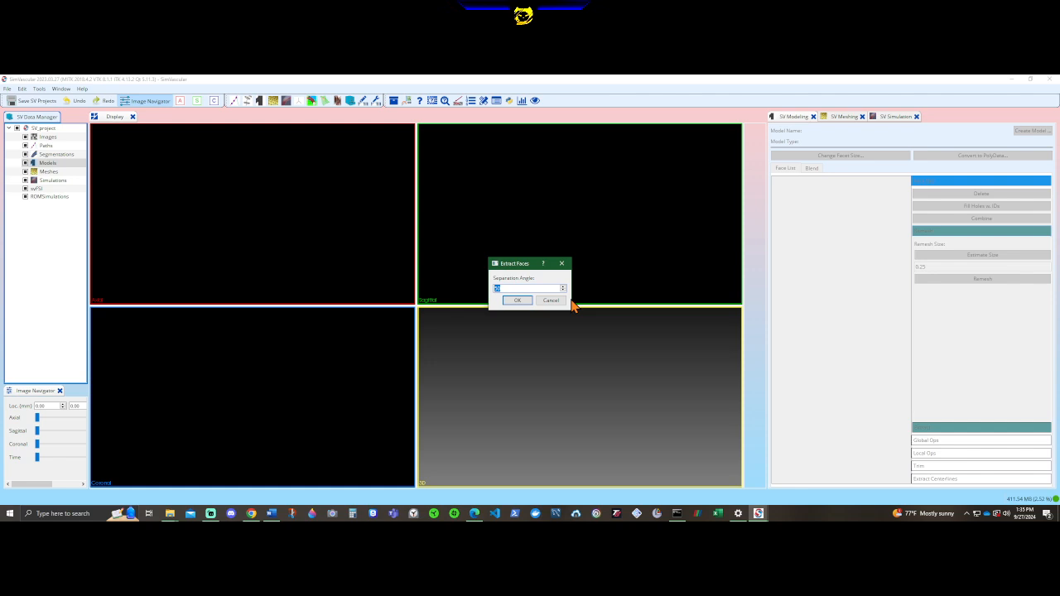
left_click(516, 300)
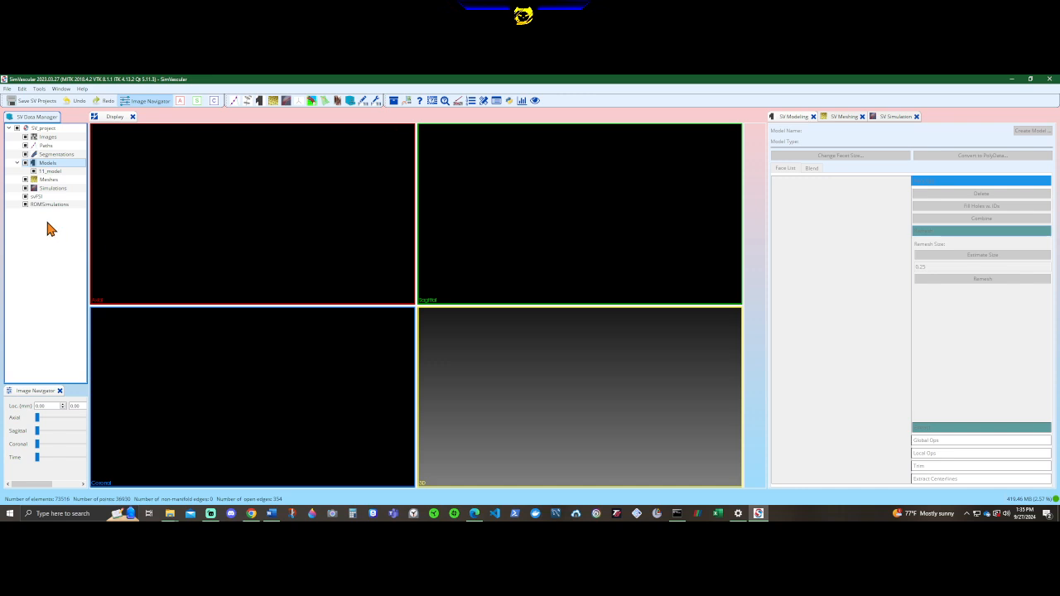
Step: Reinitialize the views on 11_model so the vessel tree is displayed, and select its face noname_1
left_click(50, 173)
right_click(51, 175)
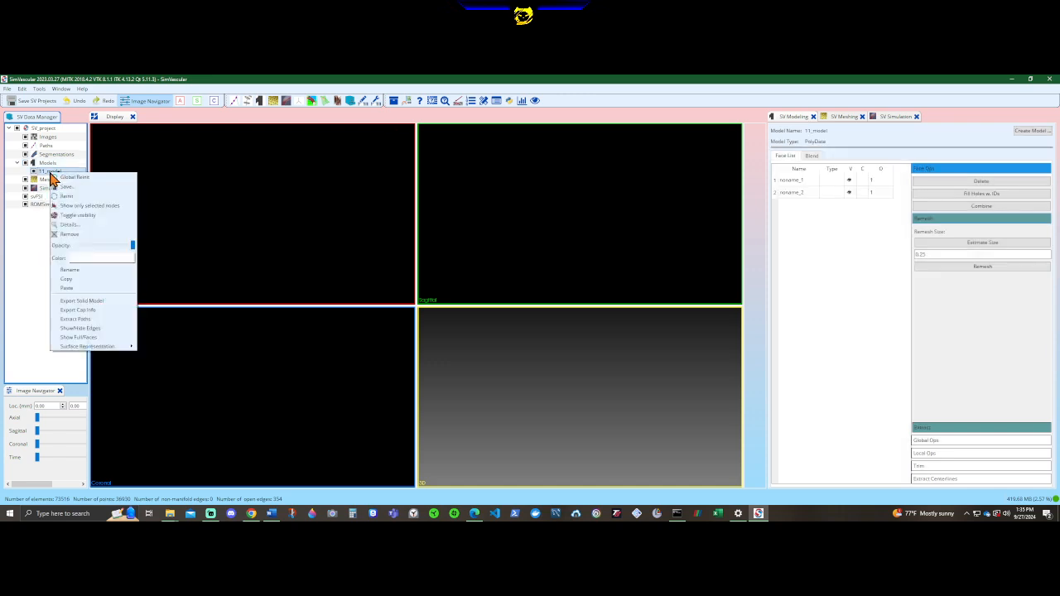
left_click(65, 197)
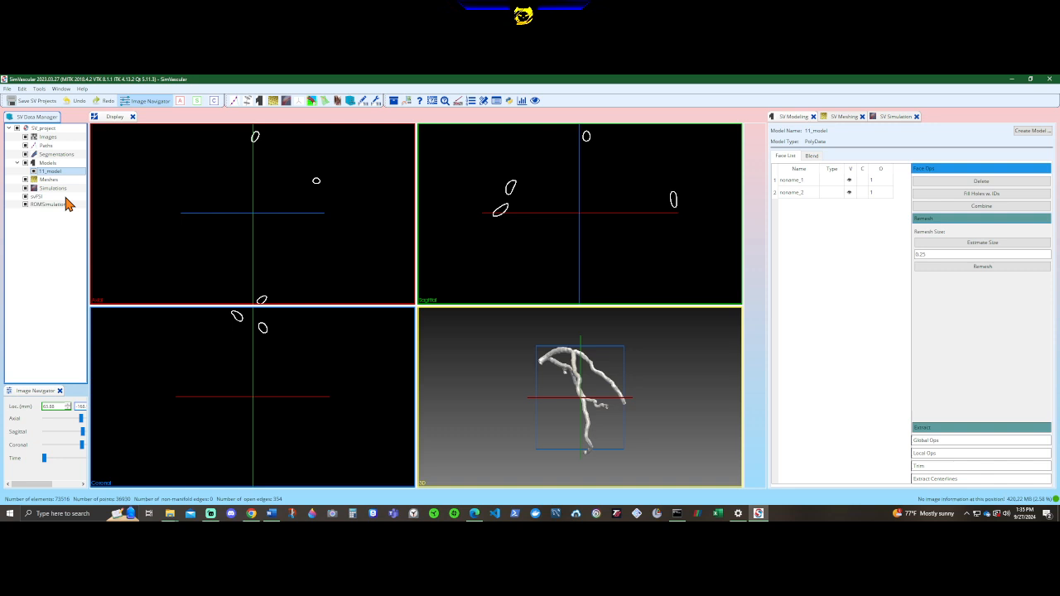
left_click(803, 184)
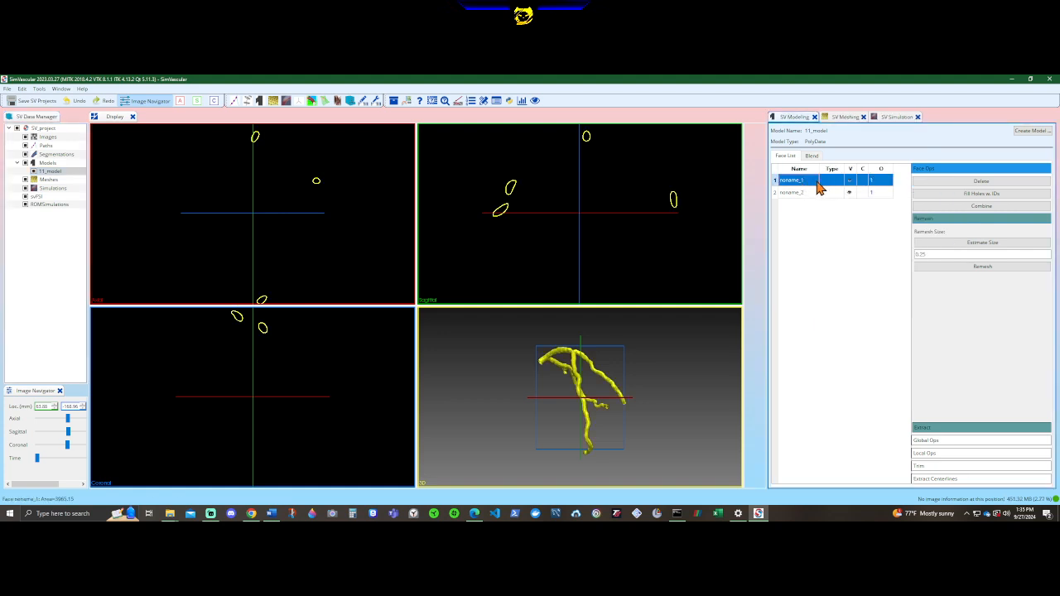
Step: Rename the face noname_1 to 11_artery and set its type to wall
double_click(810, 187)
type("w")
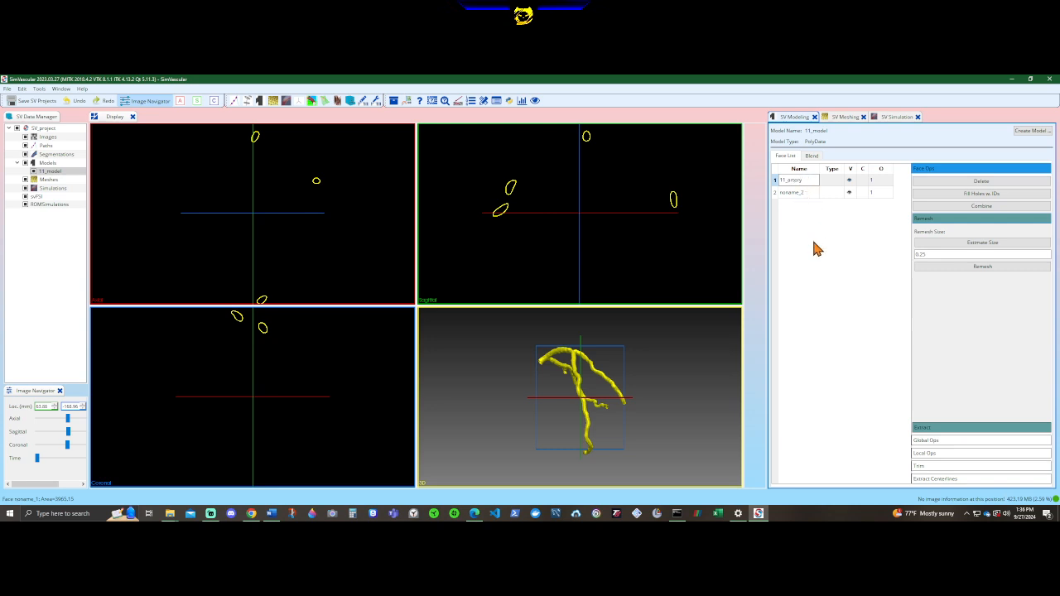
left_click(834, 180)
left_click(838, 181)
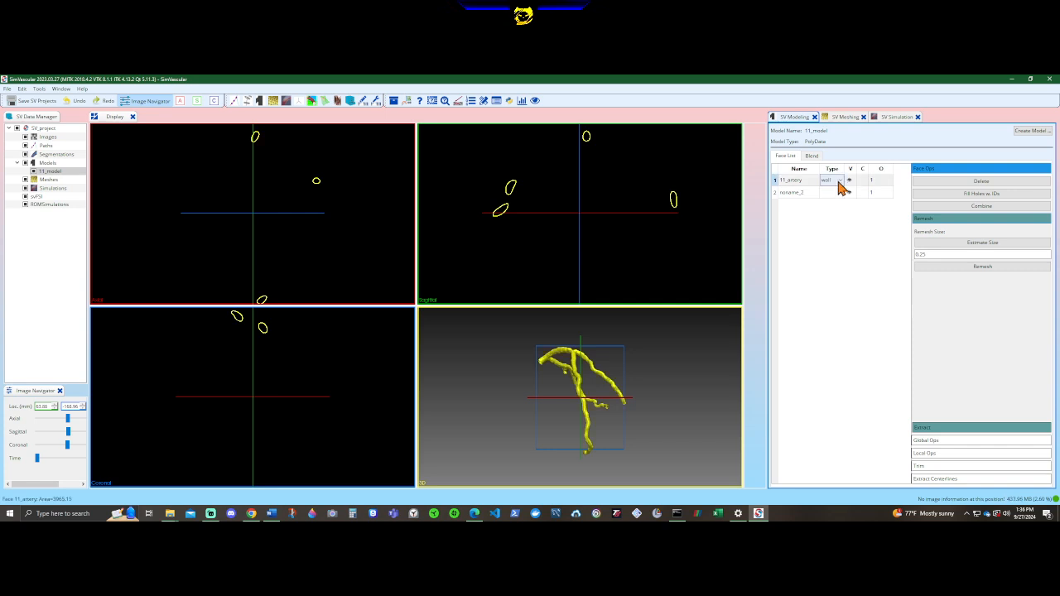
Step: Delete the face noname_2 from 11_model
right_click(804, 201)
key("Escape")
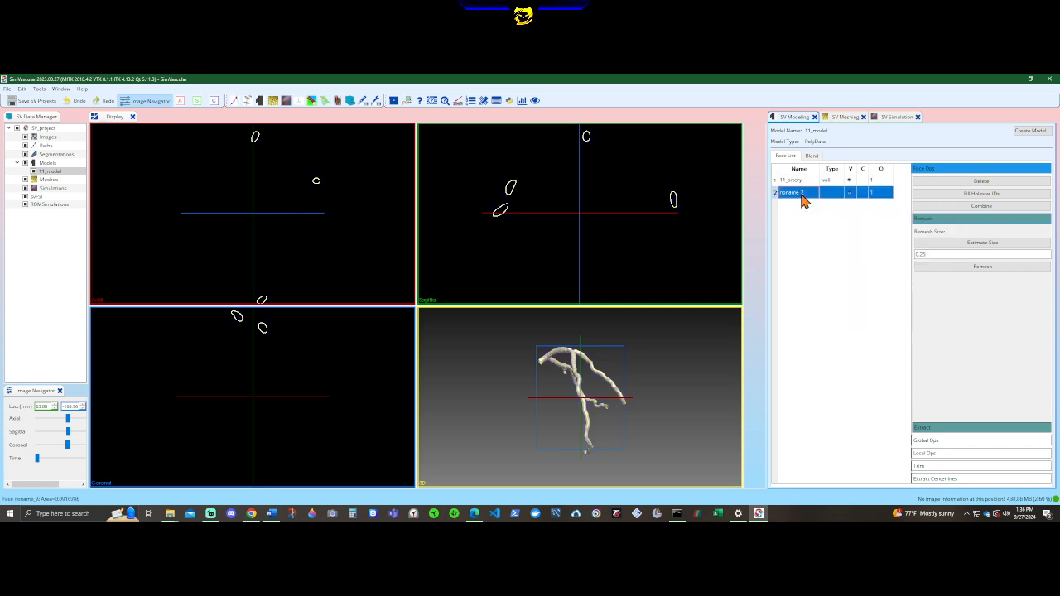
left_click(989, 184)
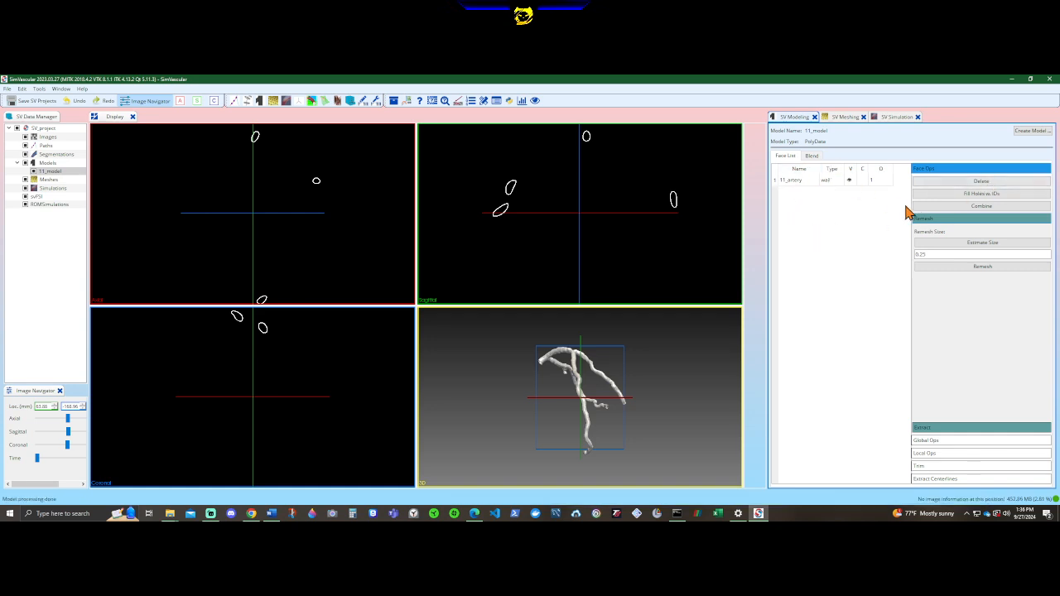
Step: Save the project and fill the holes of 11_model as separate face IDs
right_click(835, 237)
key("Escape")
left_click(42, 101)
left_click(996, 195)
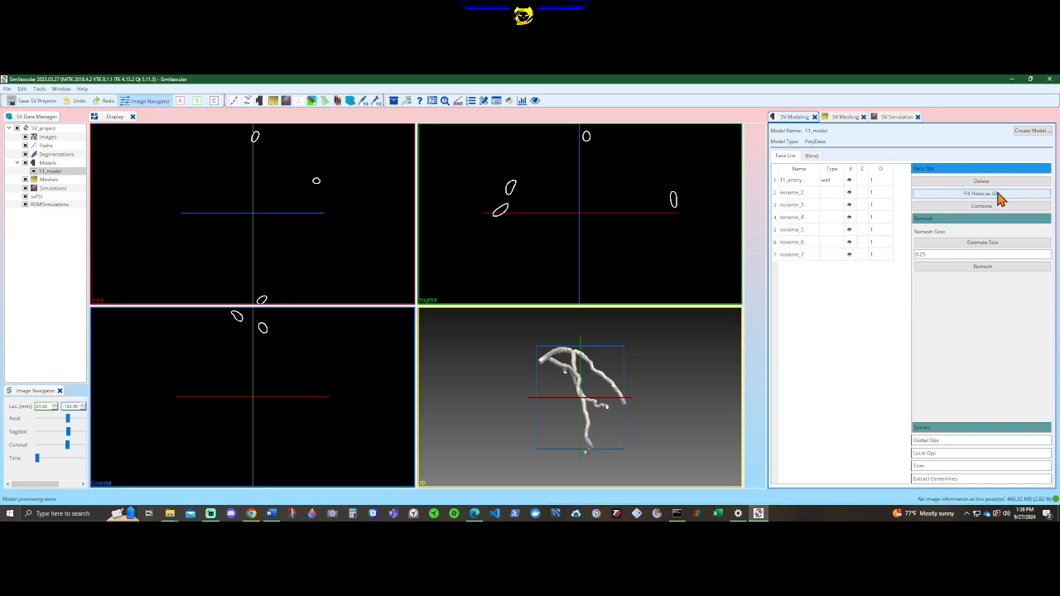
Step: Locate the new face noname_2 on the vessel tree and set its type to cap
left_click(792, 193)
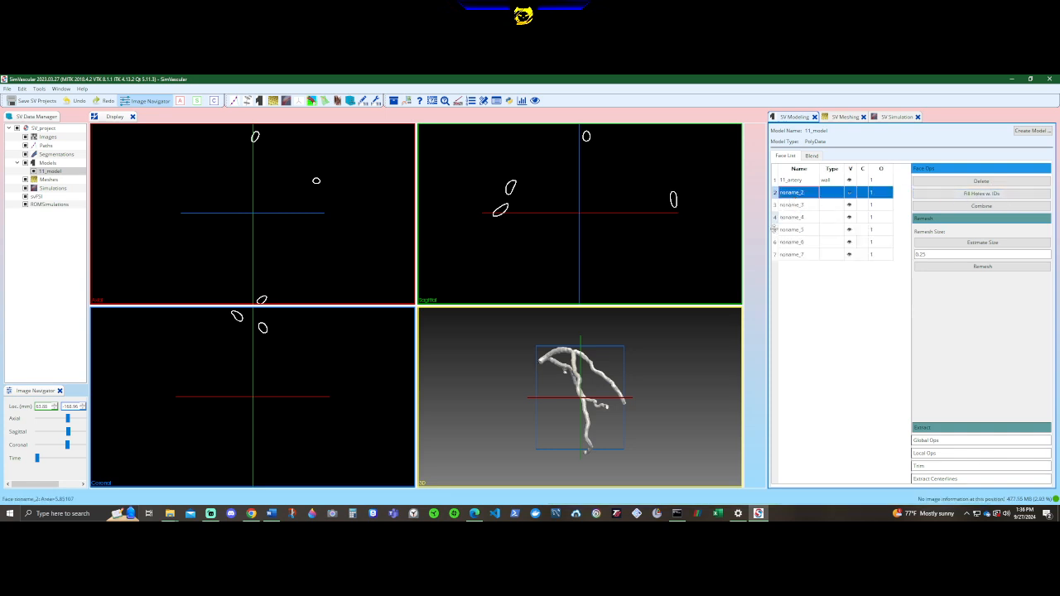
left_click_drag(600, 420, 625, 374)
scroll(627, 432, "up", 5)
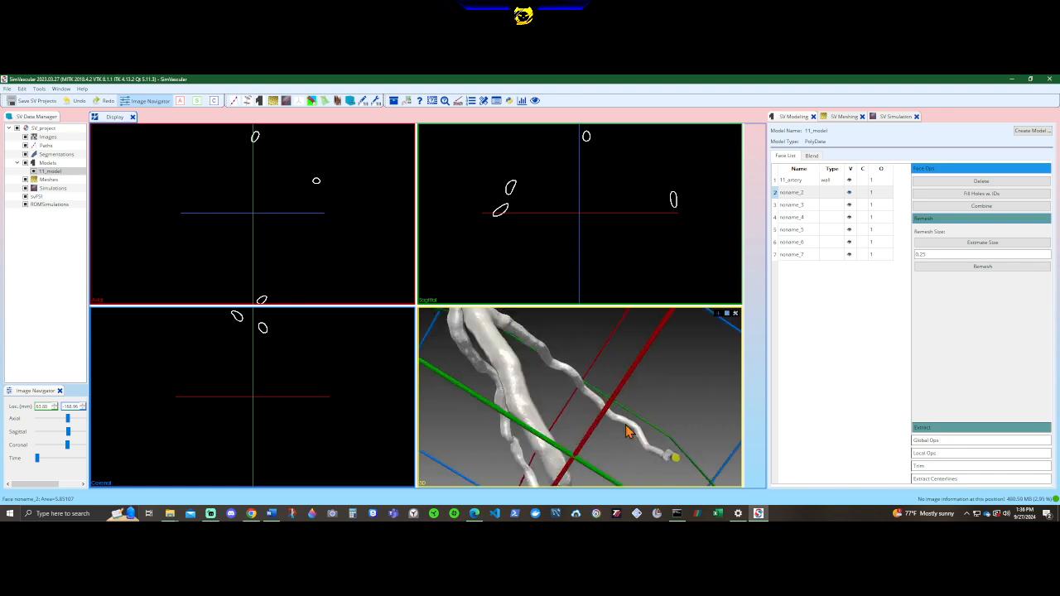
left_click(808, 197)
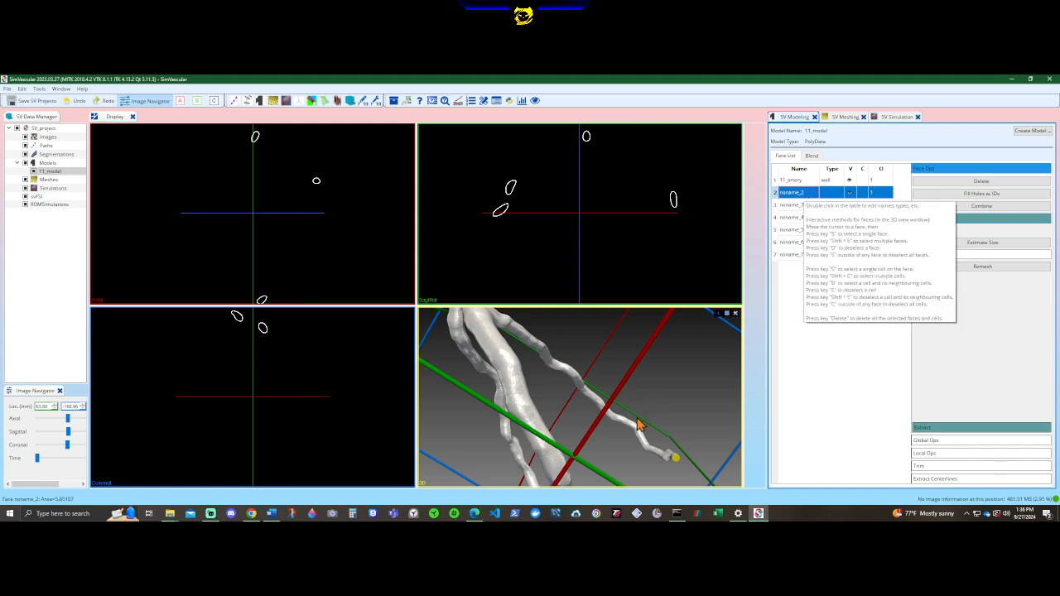
scroll(625, 410, "down", 3)
scroll(625, 410, "down", 2)
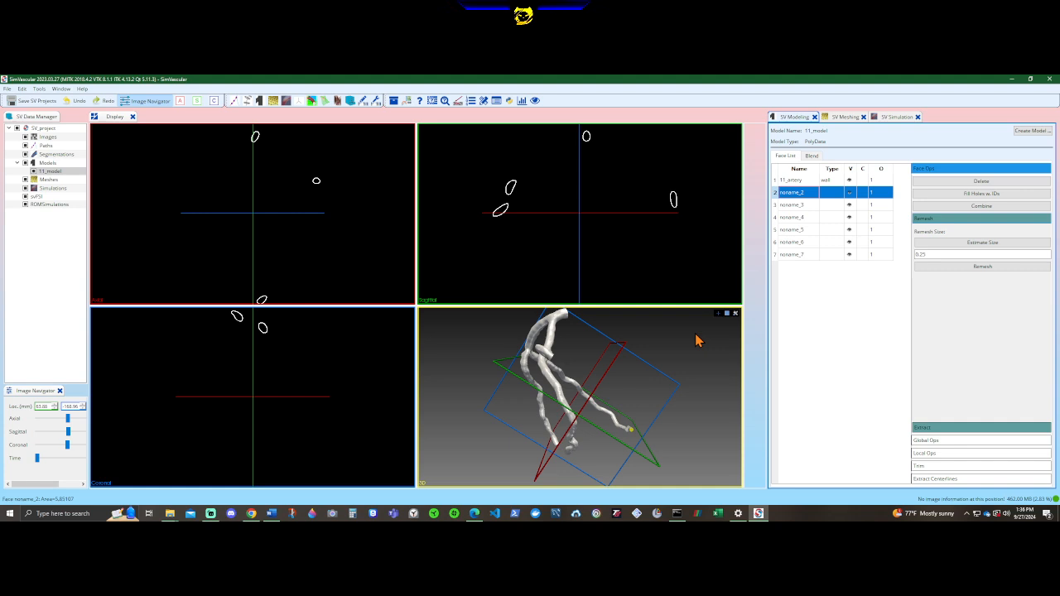
left_click(839, 200)
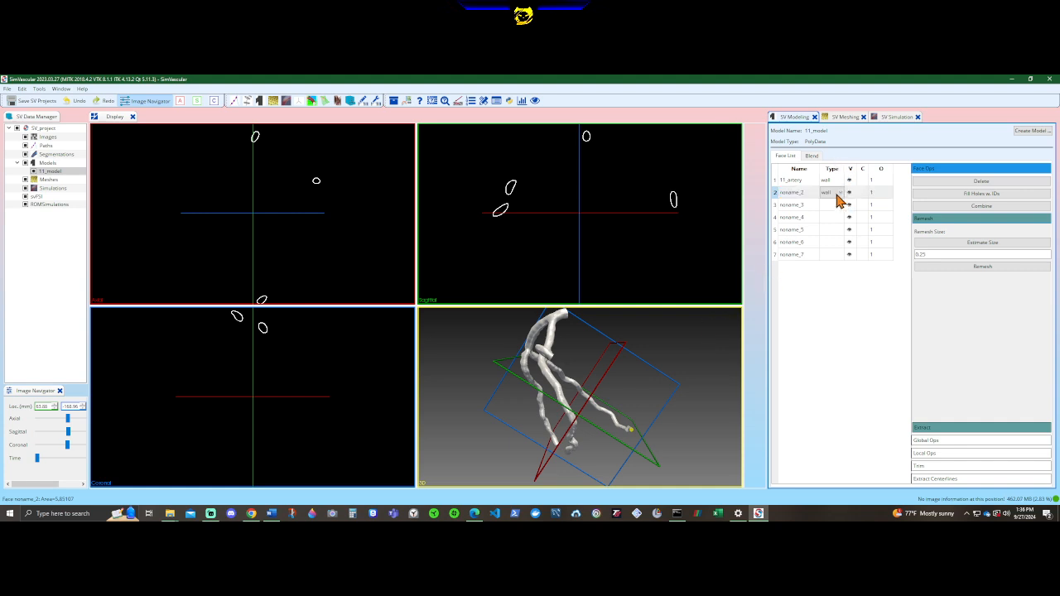
left_click(840, 194)
left_click(839, 208)
Step: Check where the face noname_3 lies on the vessel tree and set its type to cap
left_click(842, 205)
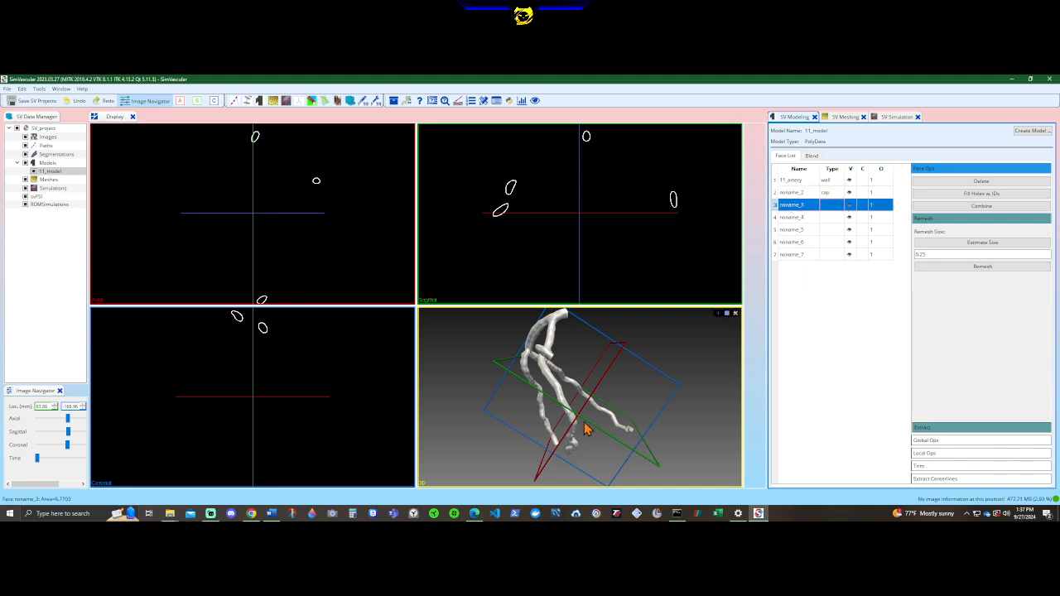
left_click_drag(585, 429, 859, 348)
left_click(836, 199)
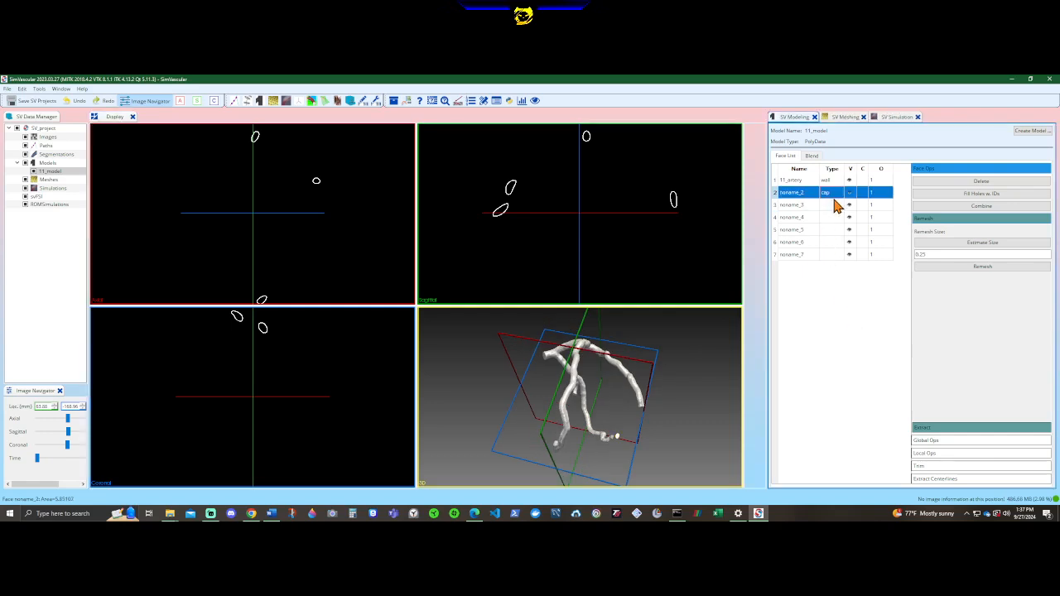
left_click(835, 205)
left_click(837, 207)
left_click(835, 219)
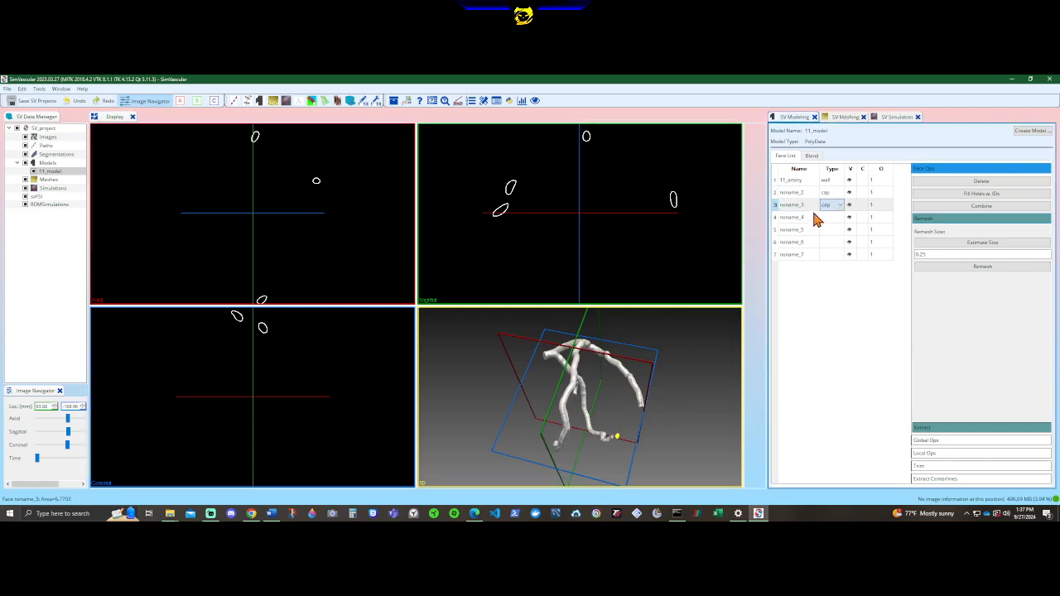
Step: Locate the face noname_4 in the 3D view and set its type to cap
left_click(805, 218)
left_click_drag(662, 365, 682, 237)
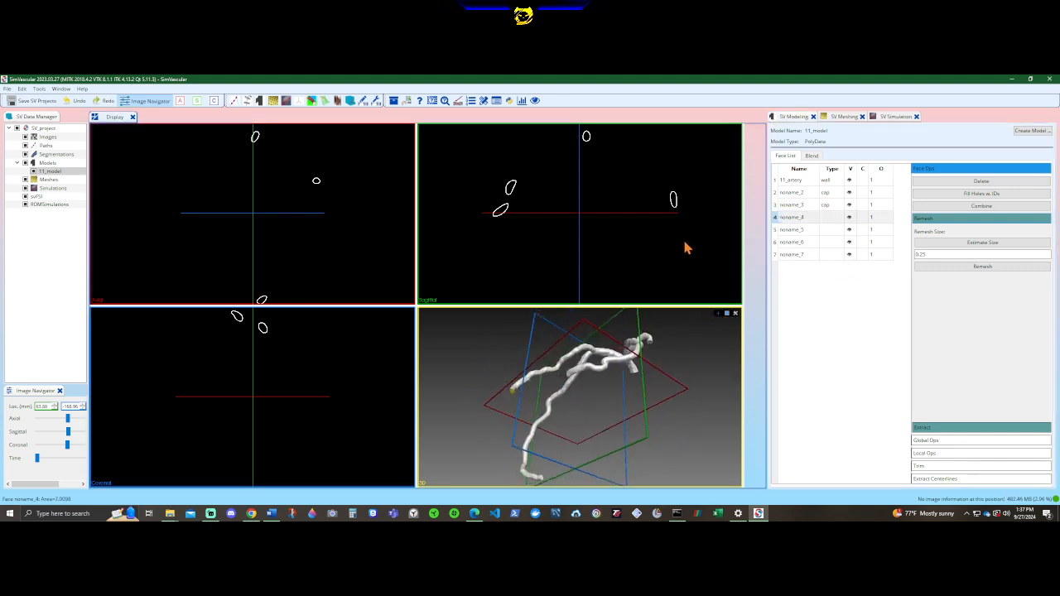
double_click(832, 219)
left_click(839, 219)
left_click(833, 238)
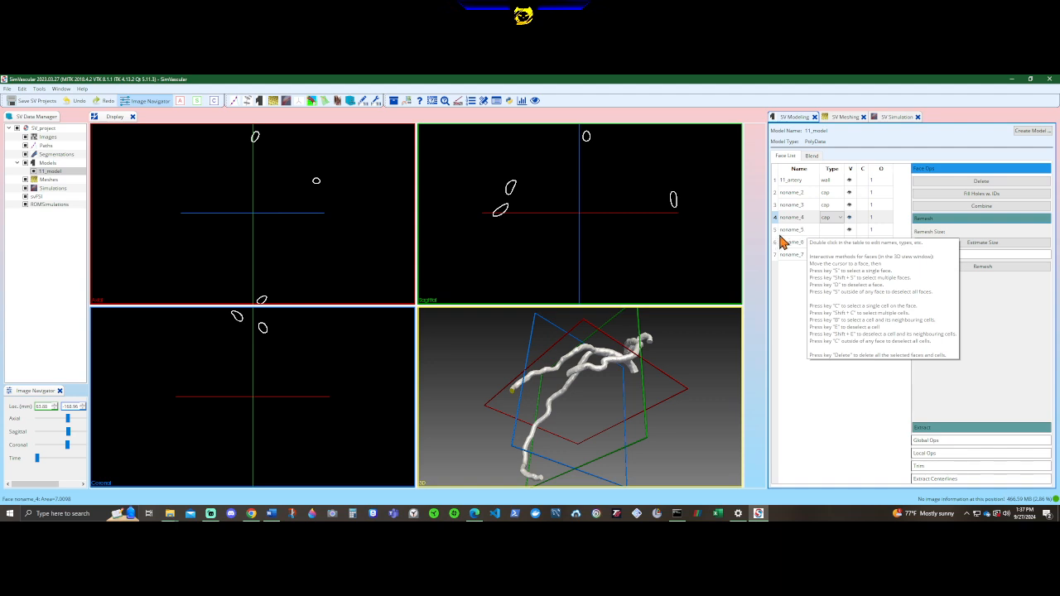
Step: Set the type of the faces noname_5, noname_6 and noname_7 to cap
double_click(833, 229)
left_click(838, 232)
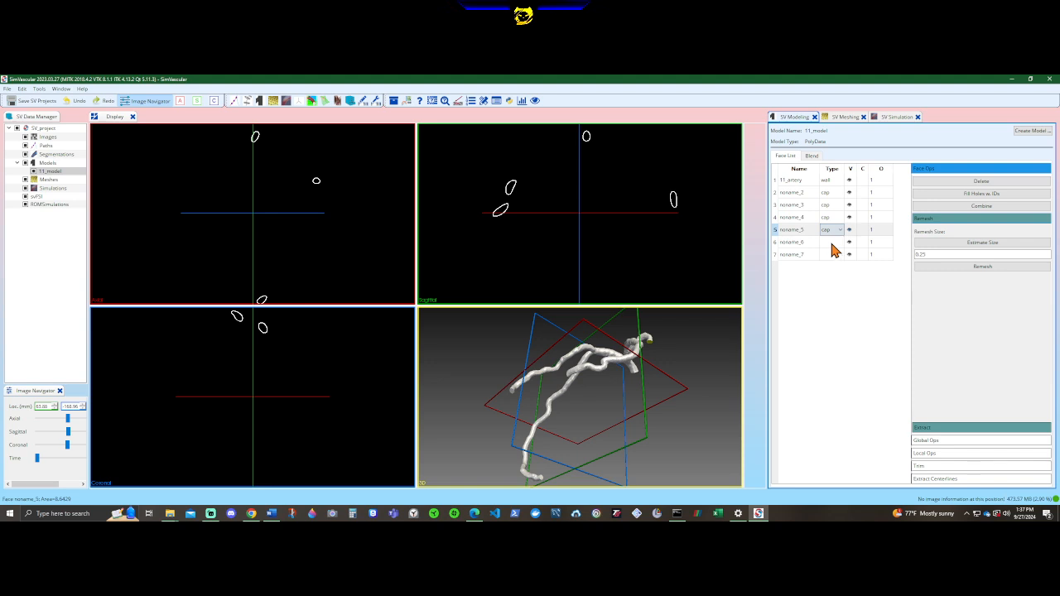
left_click(828, 246)
double_click(830, 242)
double_click(831, 254)
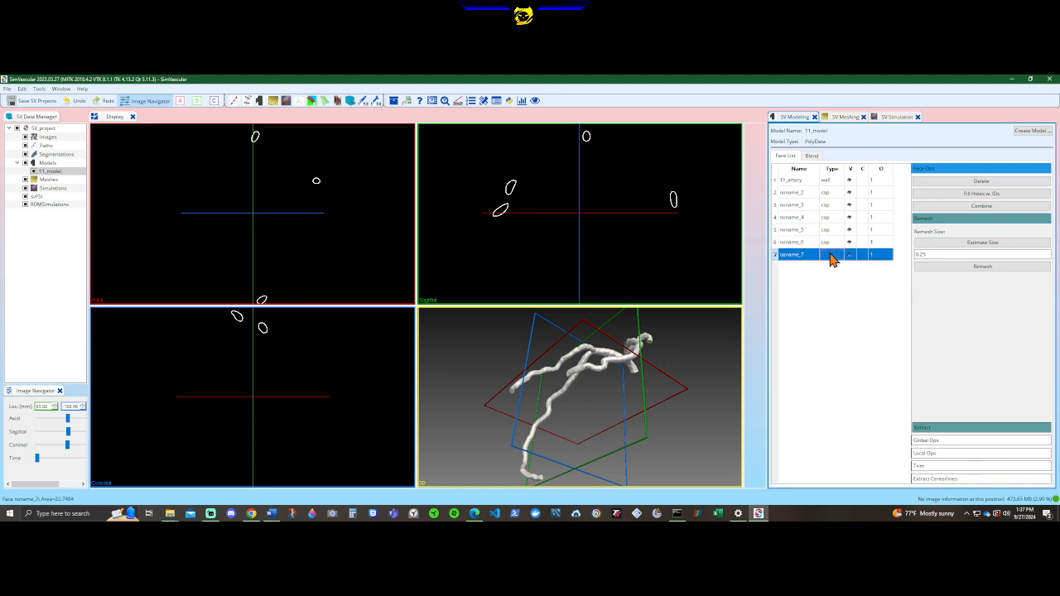
left_click(838, 254)
left_click(837, 274)
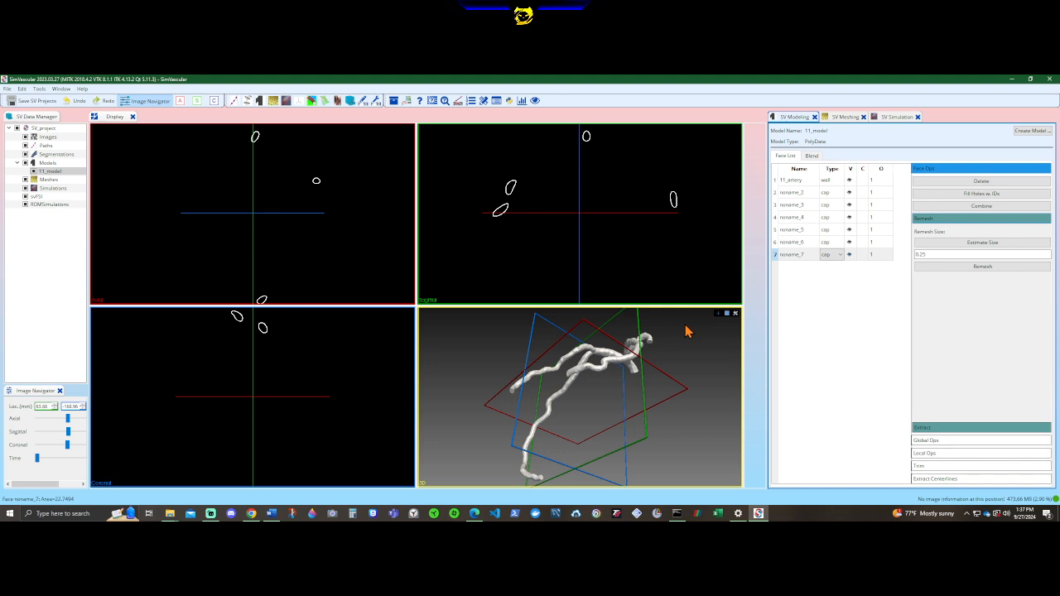
Step: Locate the face noname_7 at the vessel tree's root and rename it to inlet
left_click_drag(686, 362, 582, 349)
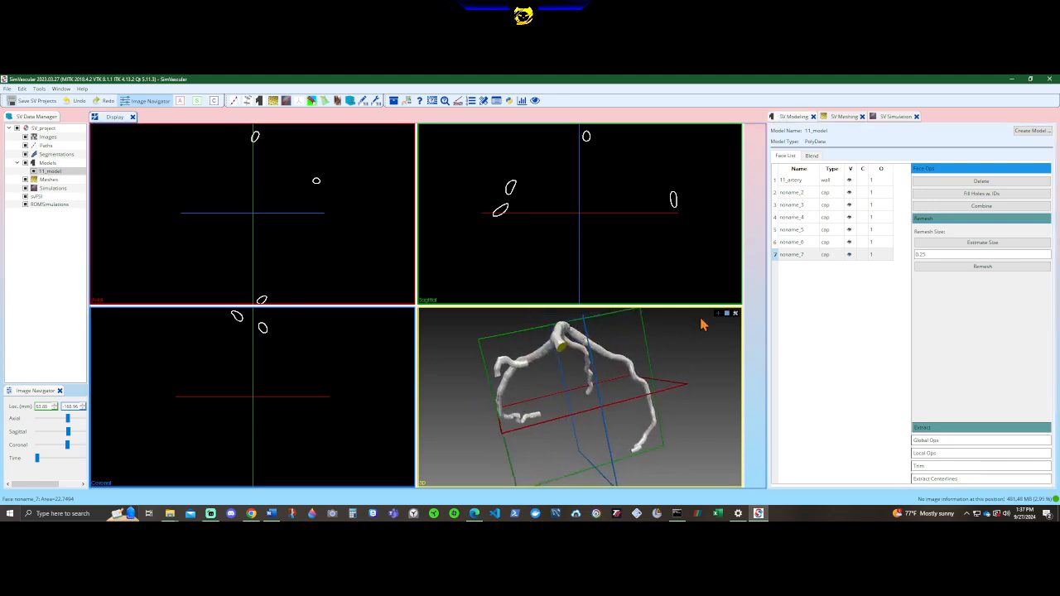
double_click(808, 255)
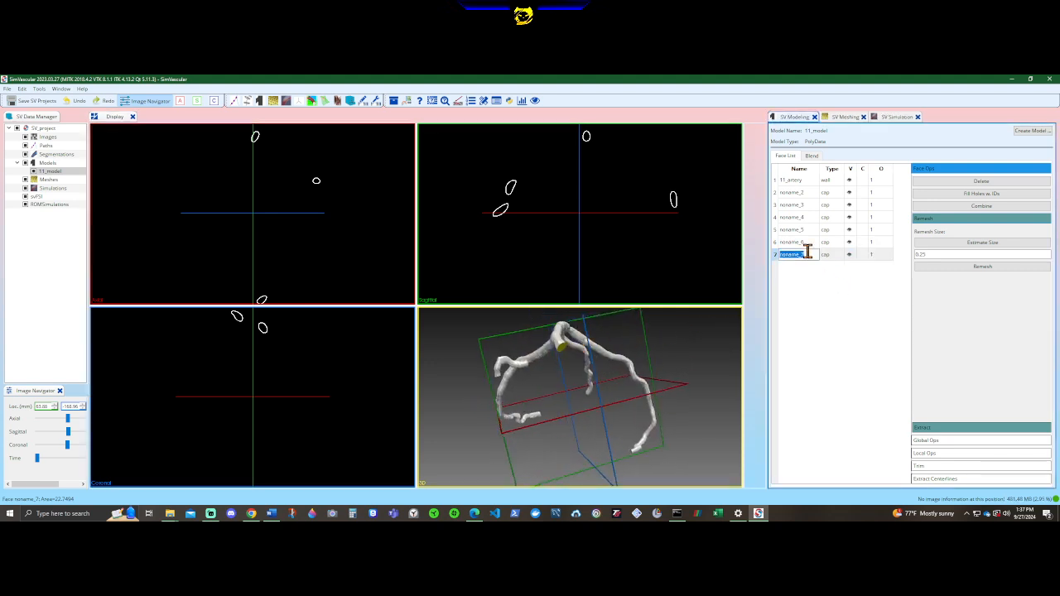
type("inlet")
key("Return")
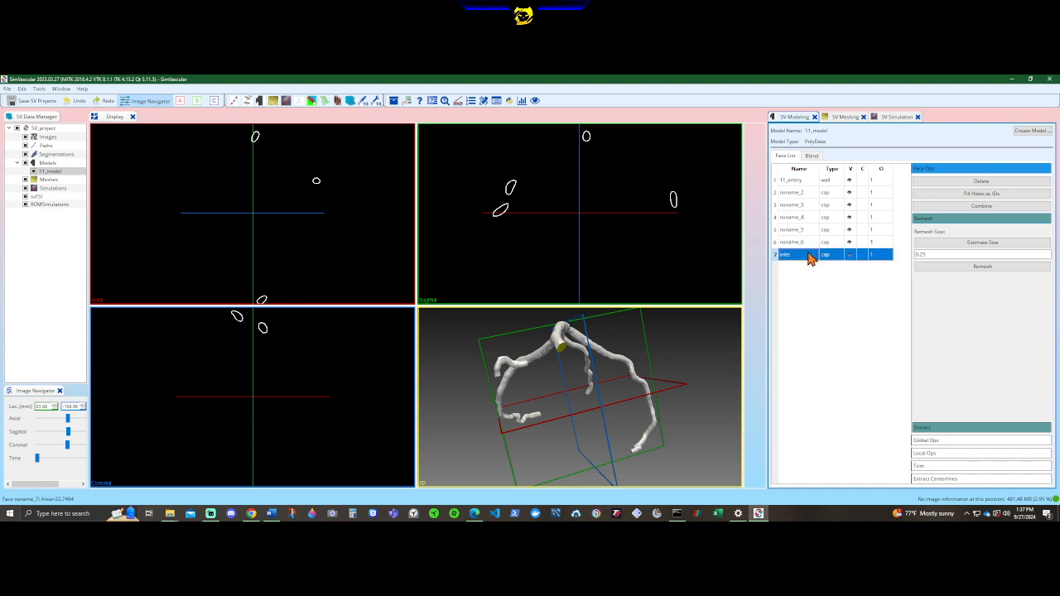
Step: Select the face noname_6 and examine the vessel tree from several angles to find its location
left_click(802, 244)
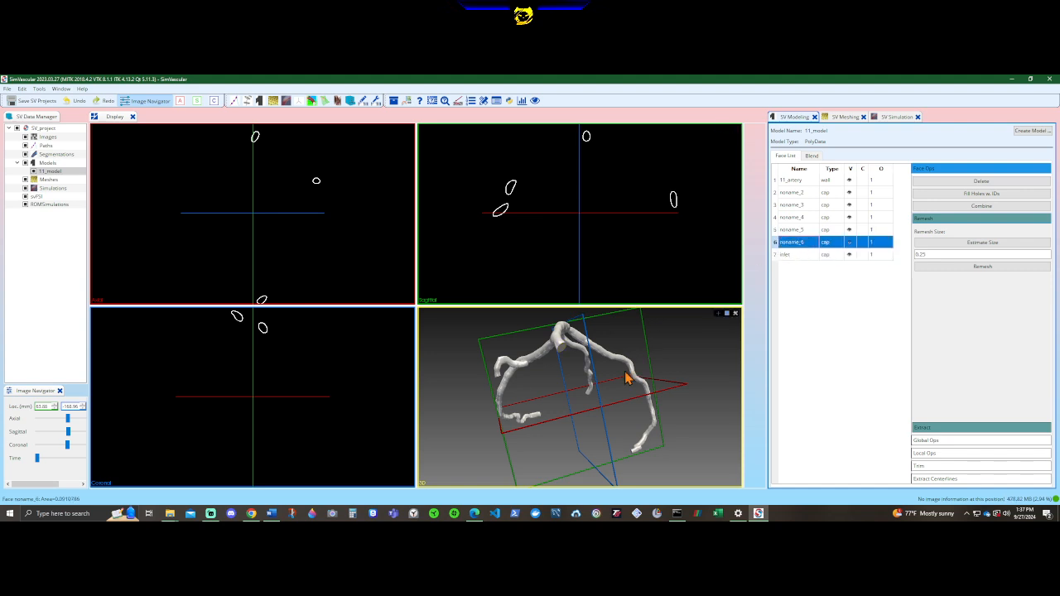
left_click_drag(631, 377, 508, 279)
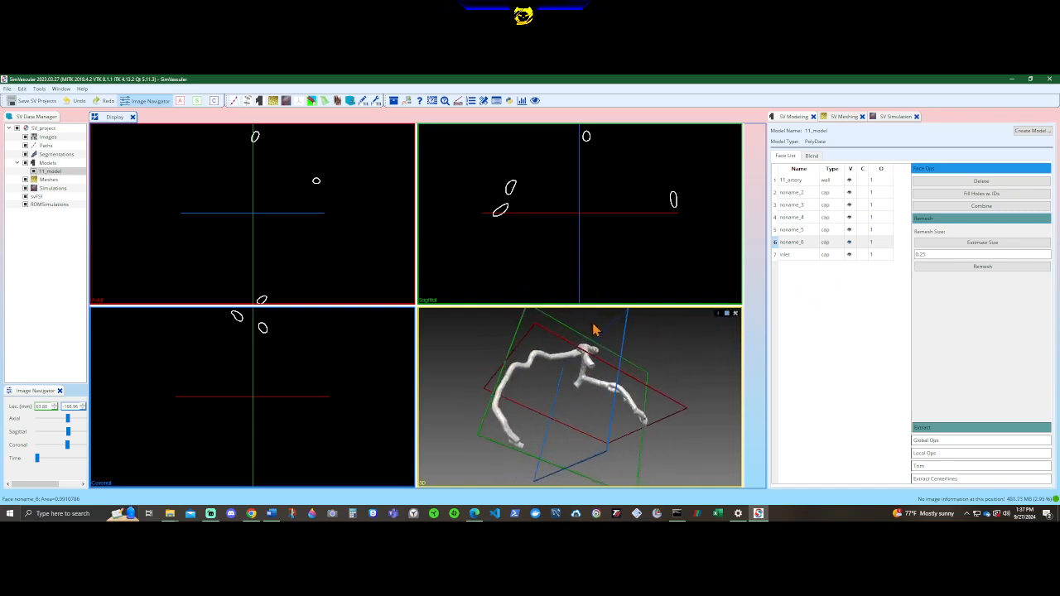
left_click_drag(663, 361, 712, 325)
left_click(801, 242)
left_click(649, 381)
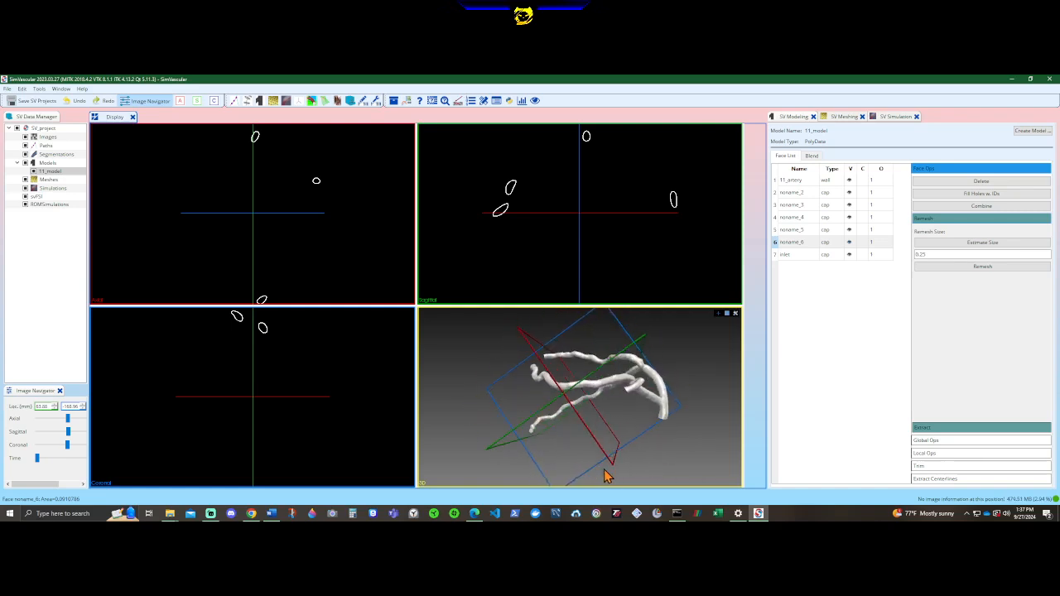
left_click_drag(605, 477, 729, 474)
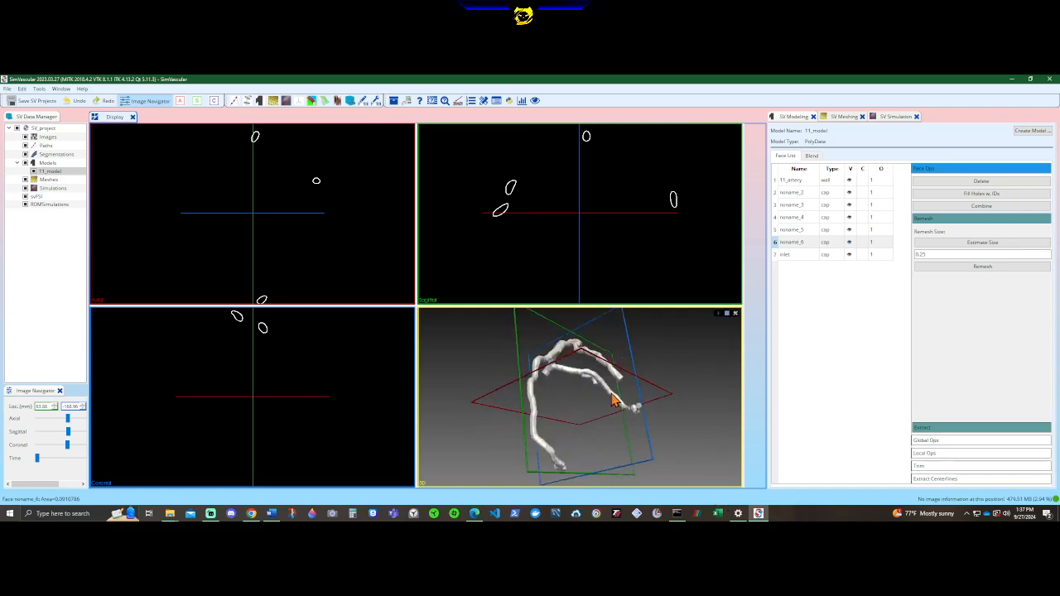
left_click_drag(613, 401, 516, 364)
left_click_drag(646, 366, 741, 348)
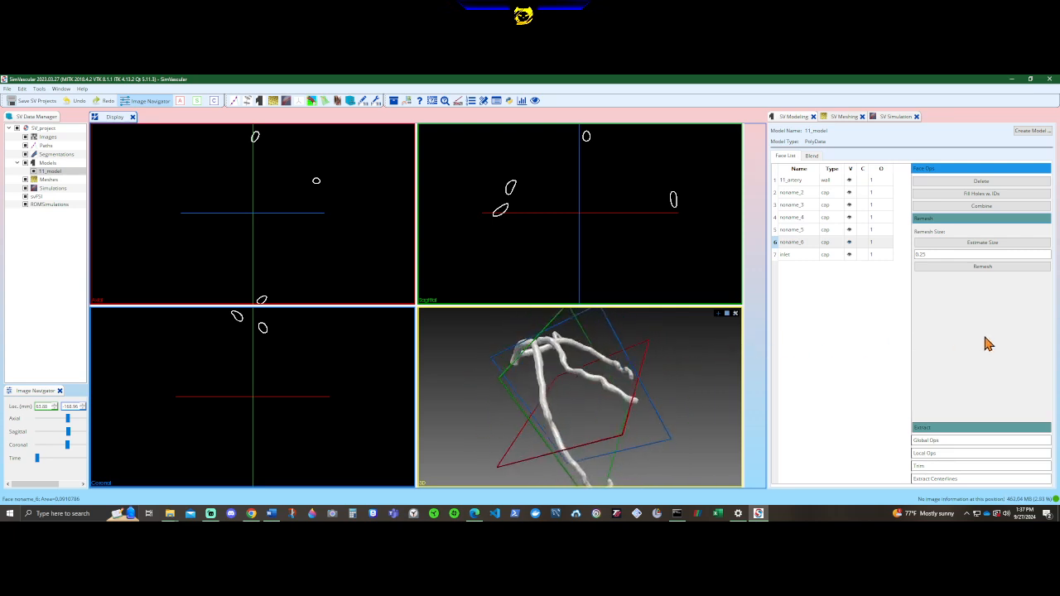
Step: Select the face noname_5 and examine which vessel branch it caps
left_click(791, 232)
left_click(603, 408)
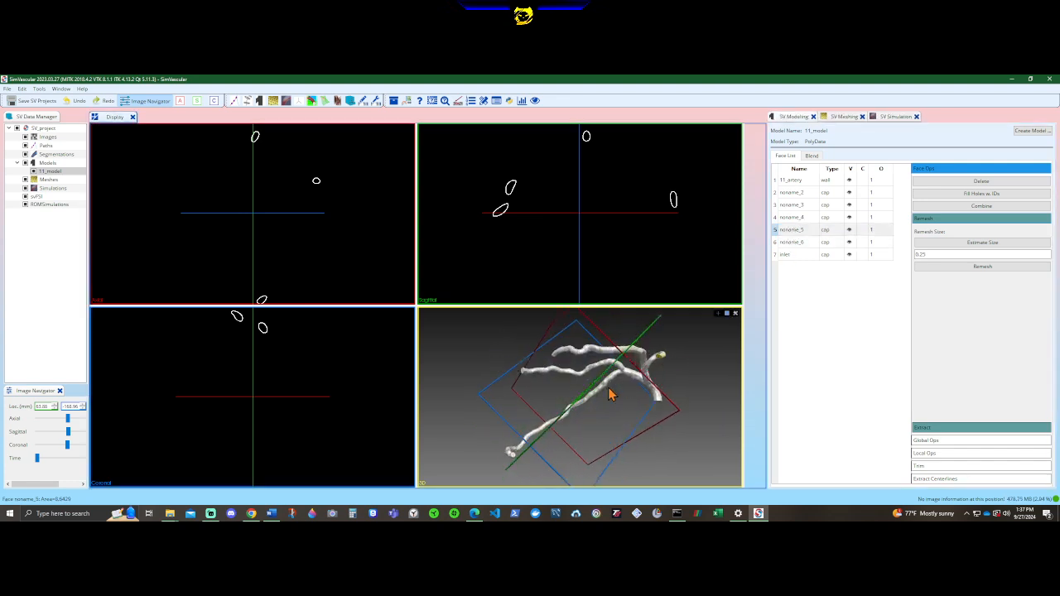
left_click_drag(609, 395, 555, 428)
left_click_drag(611, 392, 684, 374)
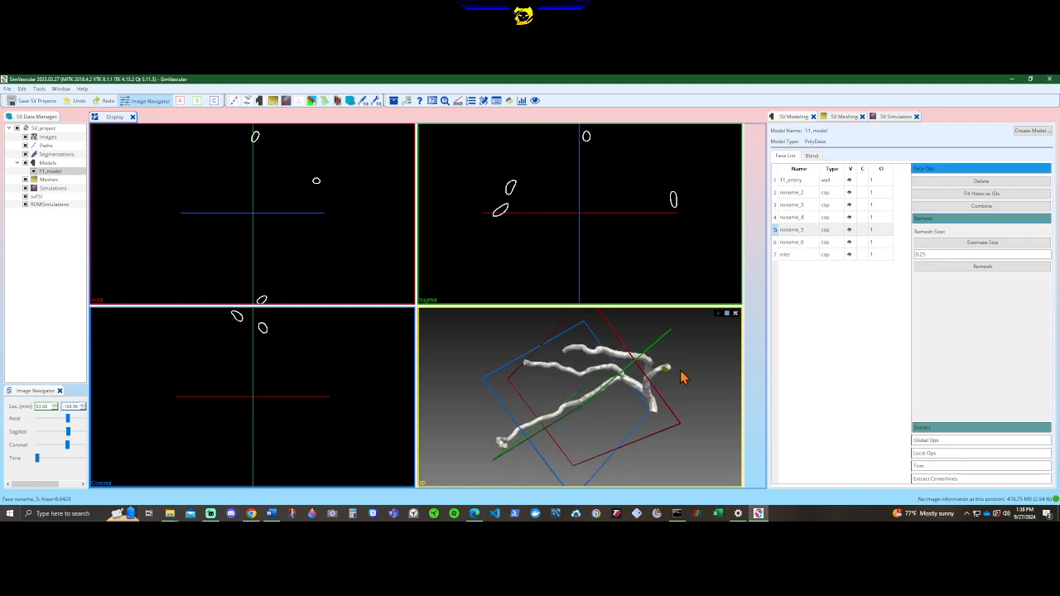
Step: Switch to Microsoft Edge to look through 14.ResearchPlan.pdf for the artery figures, and return to SimVascular
left_click(474, 513)
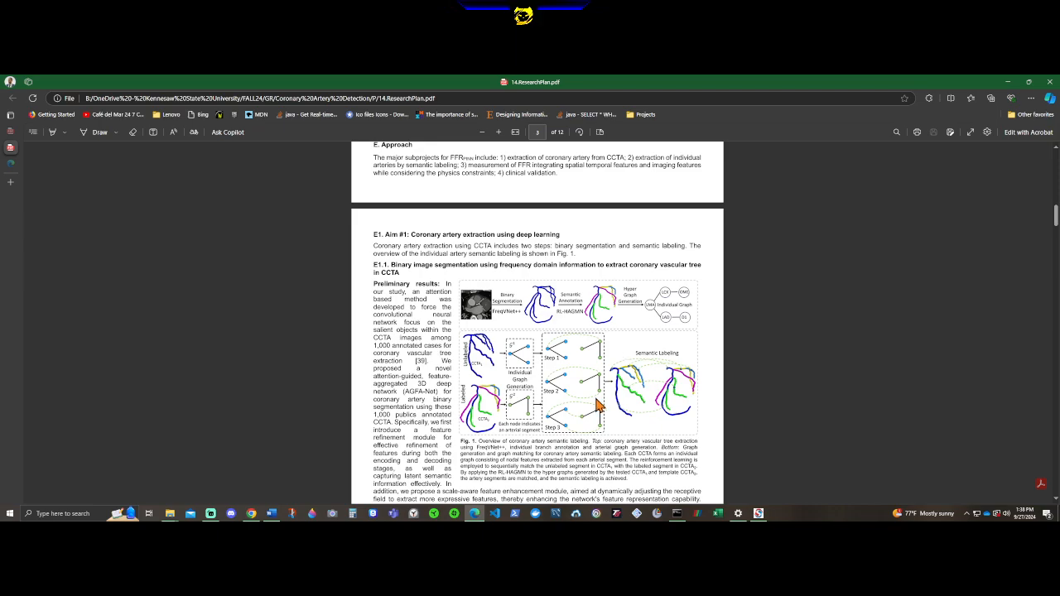
scroll(596, 404, "down", 6)
scroll(596, 404, "down", 6)
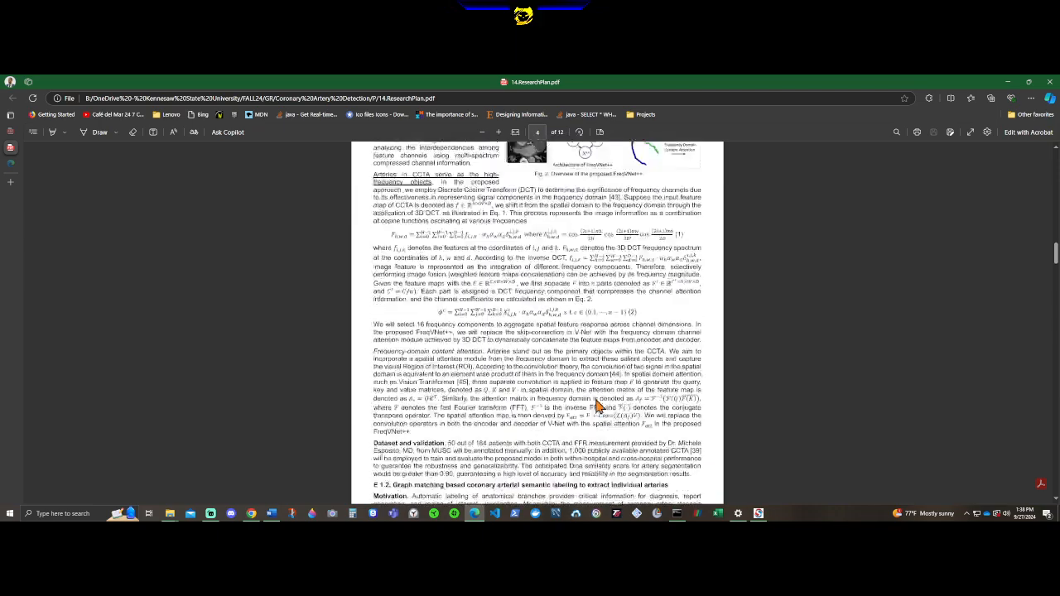
left_click(1008, 82)
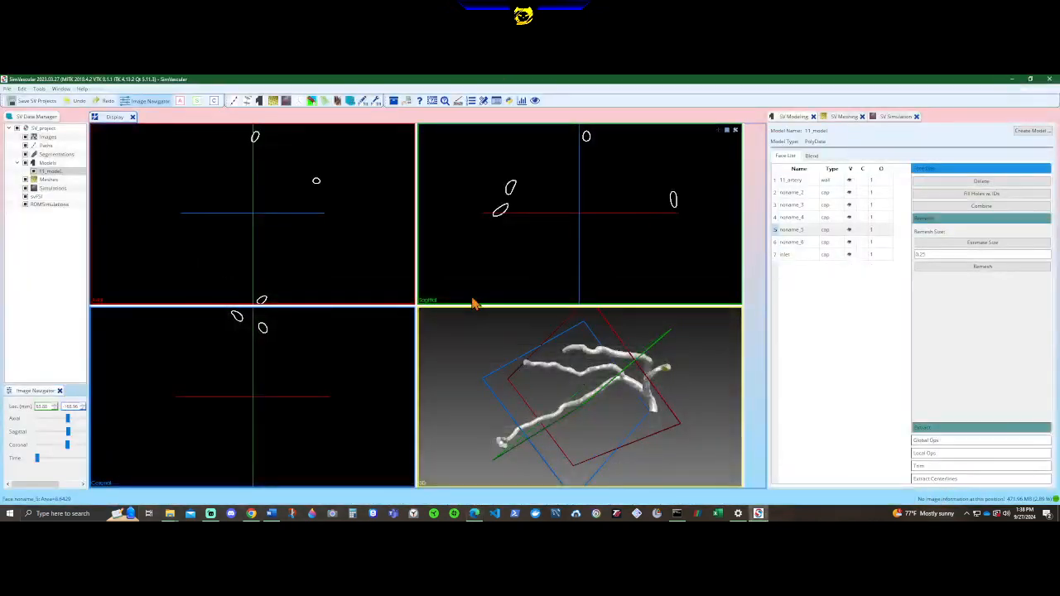
left_click(251, 513)
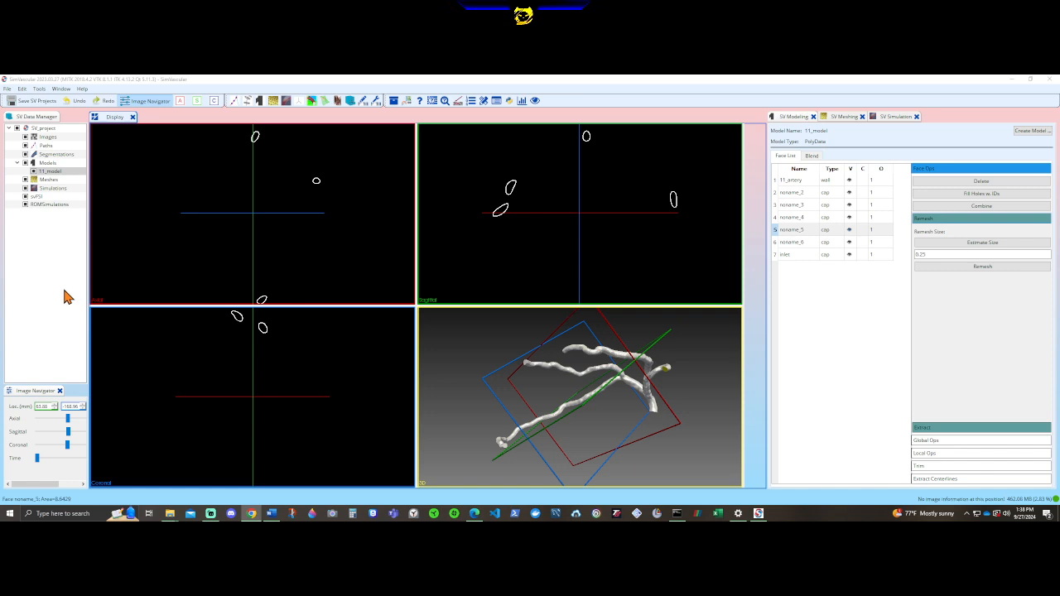
Step: Select the face noname_4 and examine which vessel branch end it caps
left_click_drag(601, 382, 655, 475)
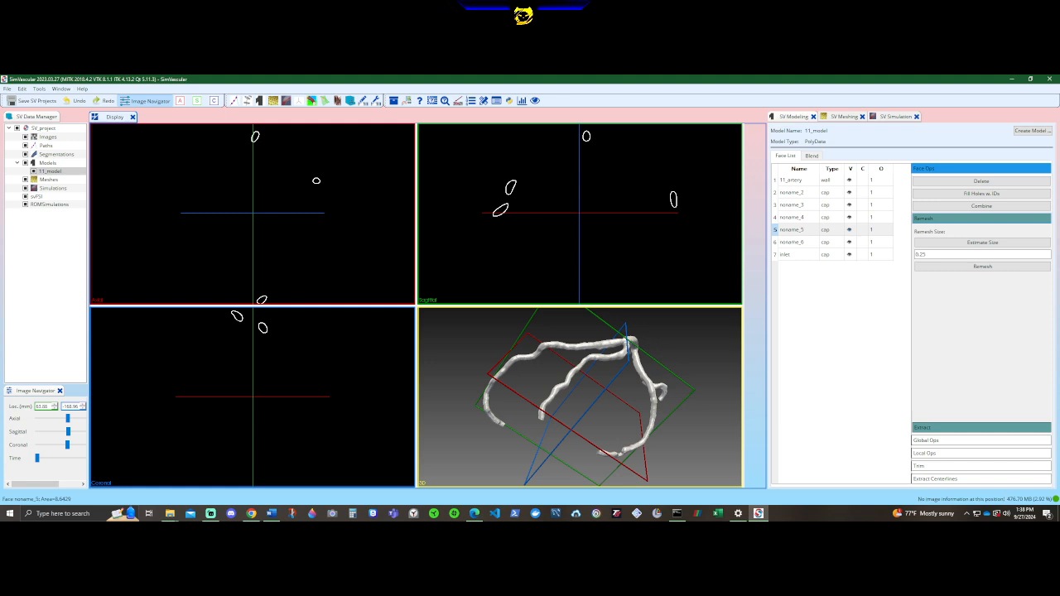
left_click(811, 219)
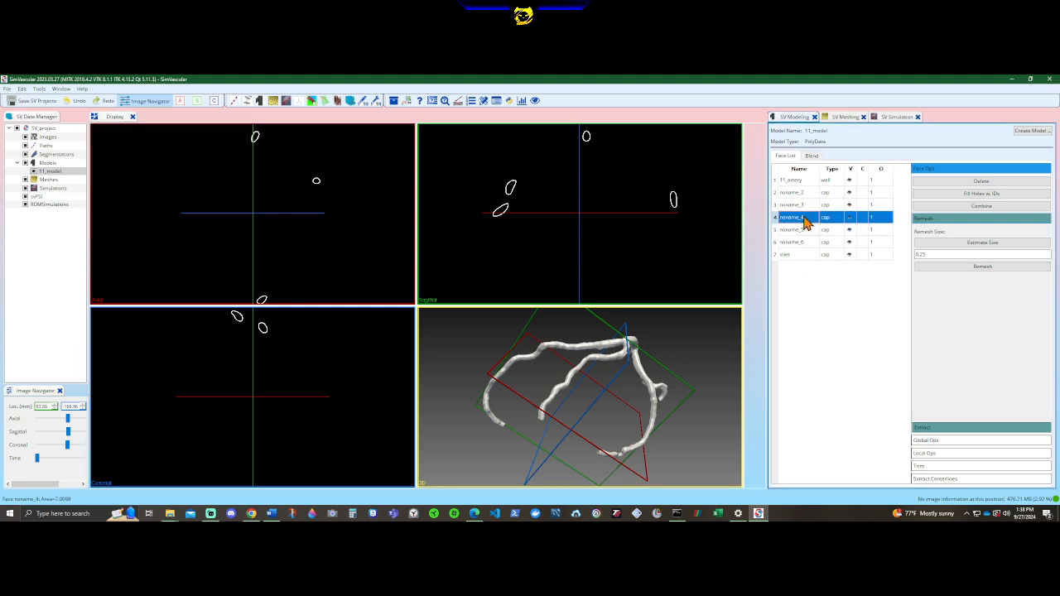
left_click_drag(684, 373, 785, 445)
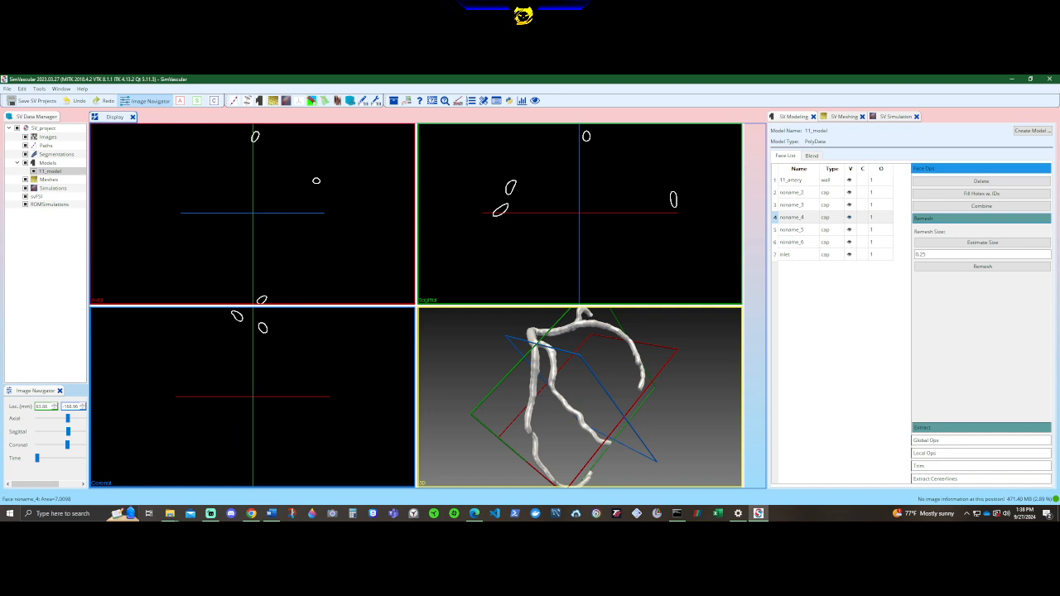
Step: Rename the face noname_4 as diagonal_branch
double_click(825, 221)
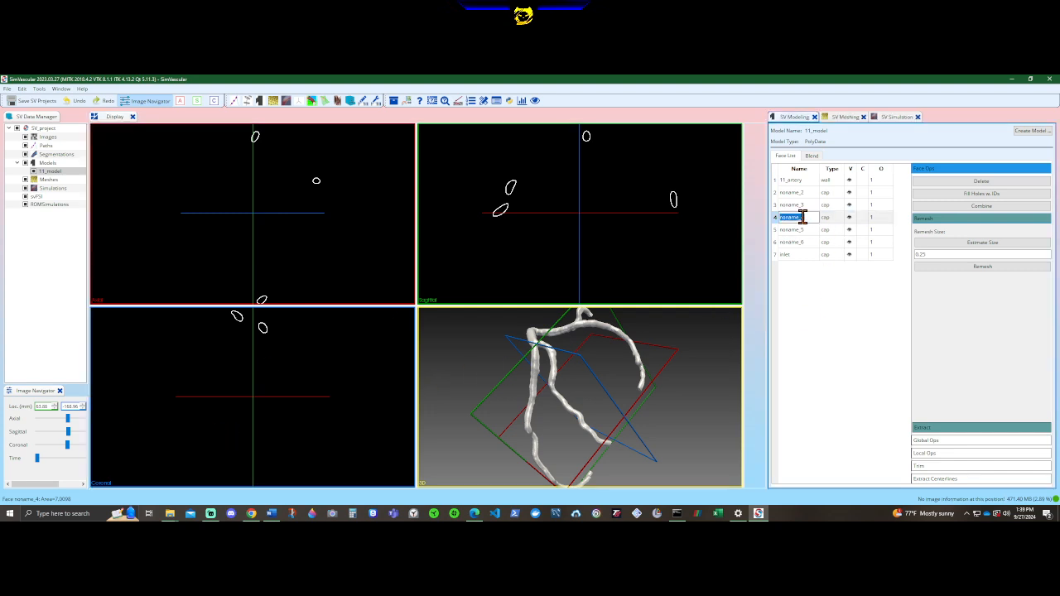
type("diagonal")
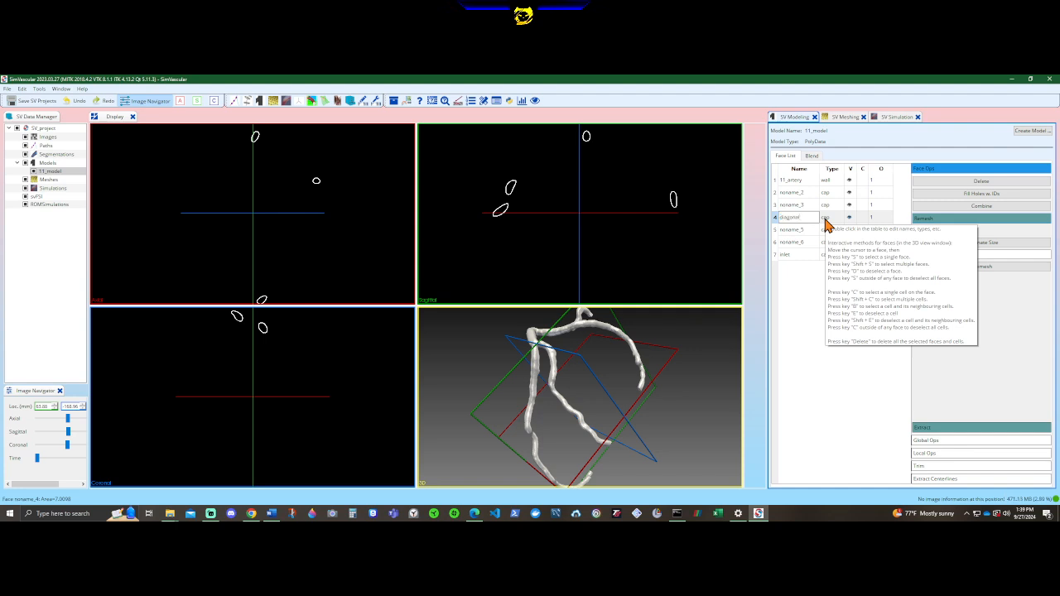
type("_branch")
left_click(801, 294)
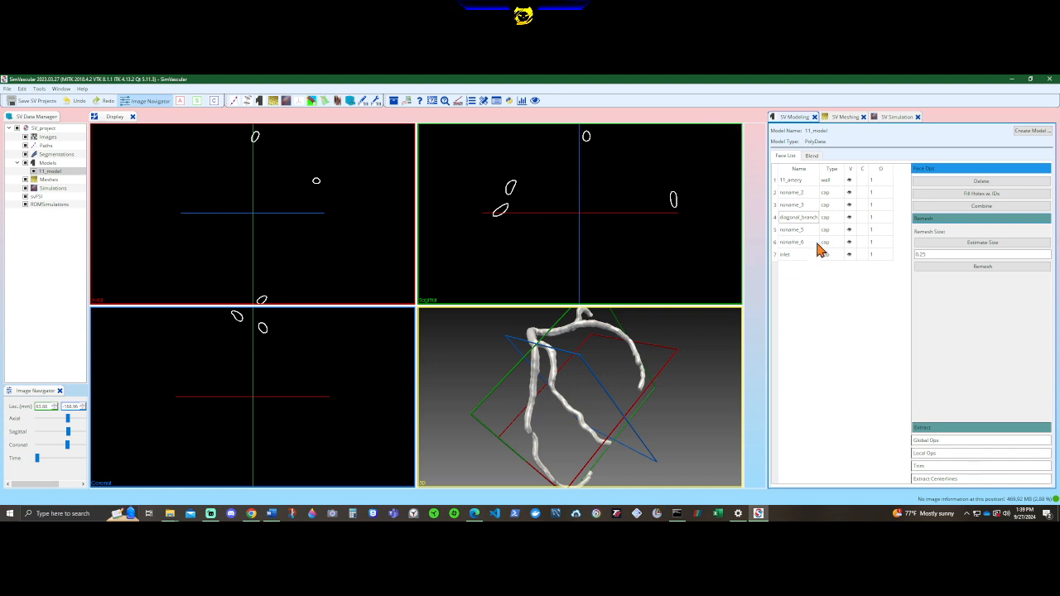
Step: Check which vessel branch the face noname_3 caps and rename the face as LMA
left_click(797, 205)
left_click_drag(729, 342, 525, 372)
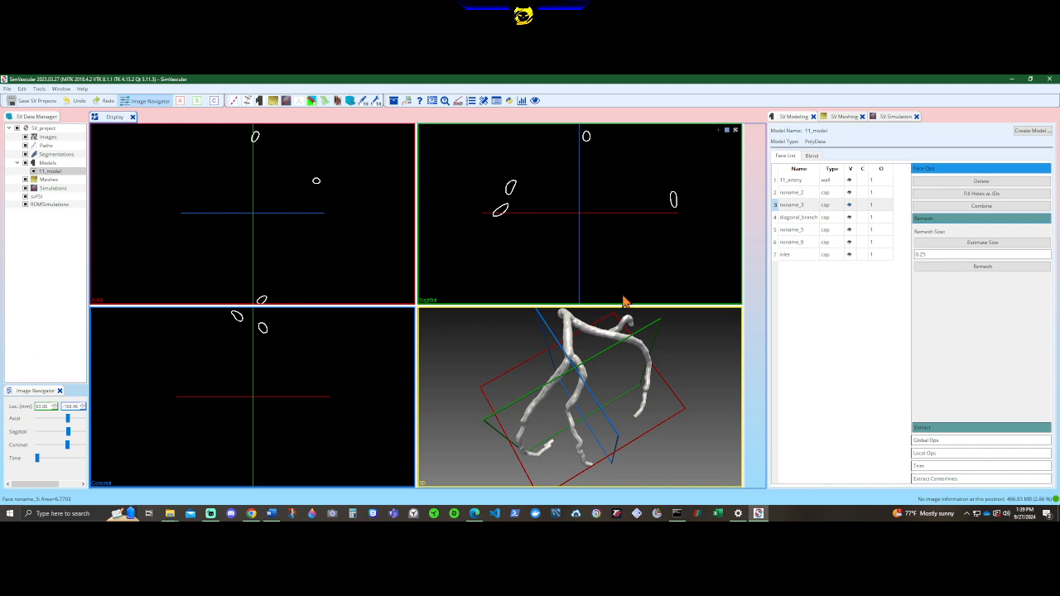
double_click(807, 206)
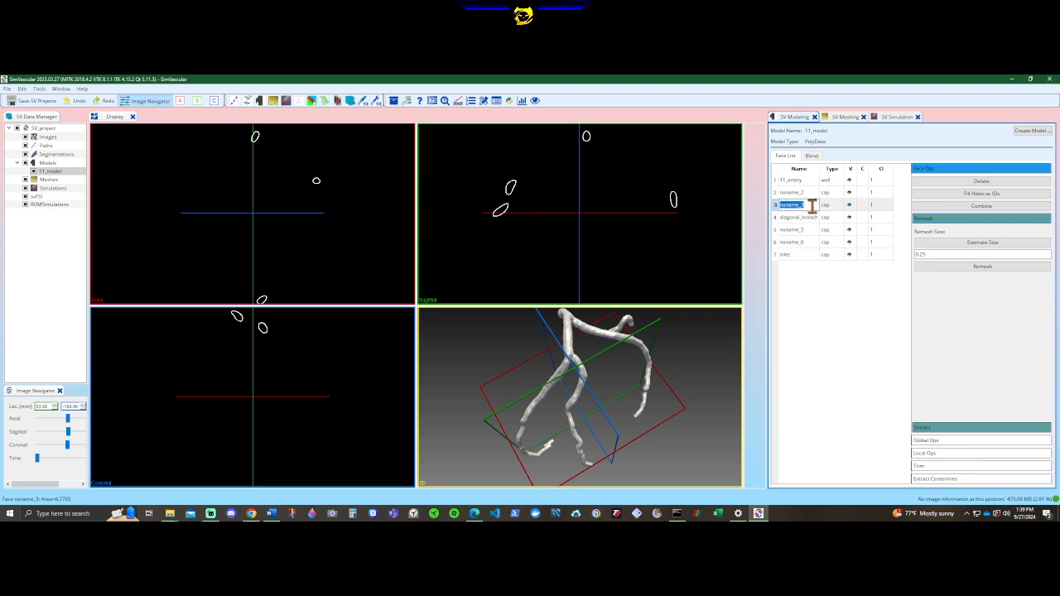
type("MLA")
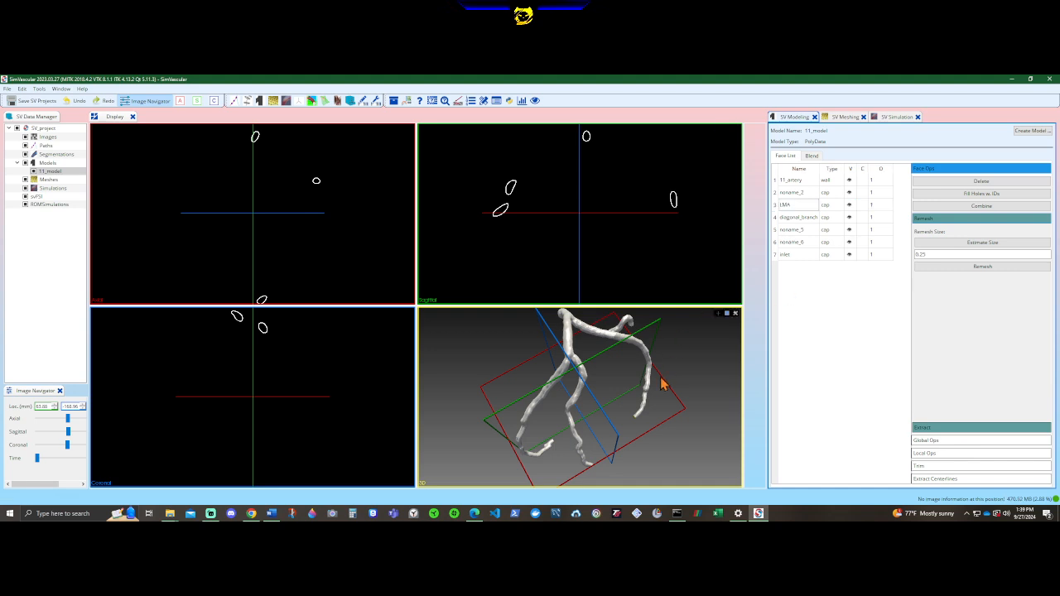
Step: Locate the face noname_2 on the vessel tree and rename it as LAD
left_click_drag(662, 381, 580, 321)
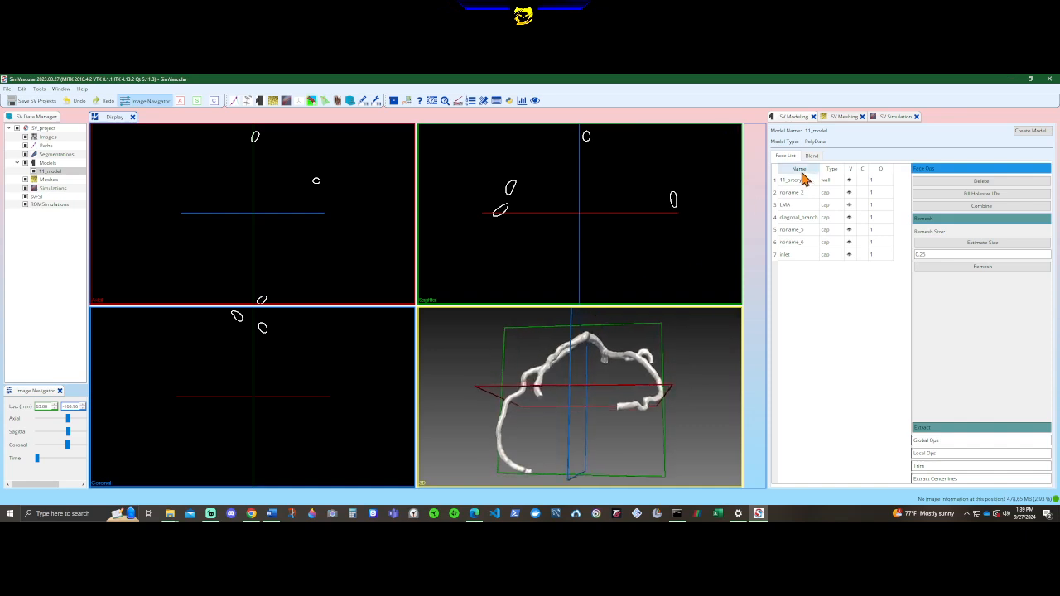
left_click(800, 193)
left_click_drag(663, 365, 696, 444)
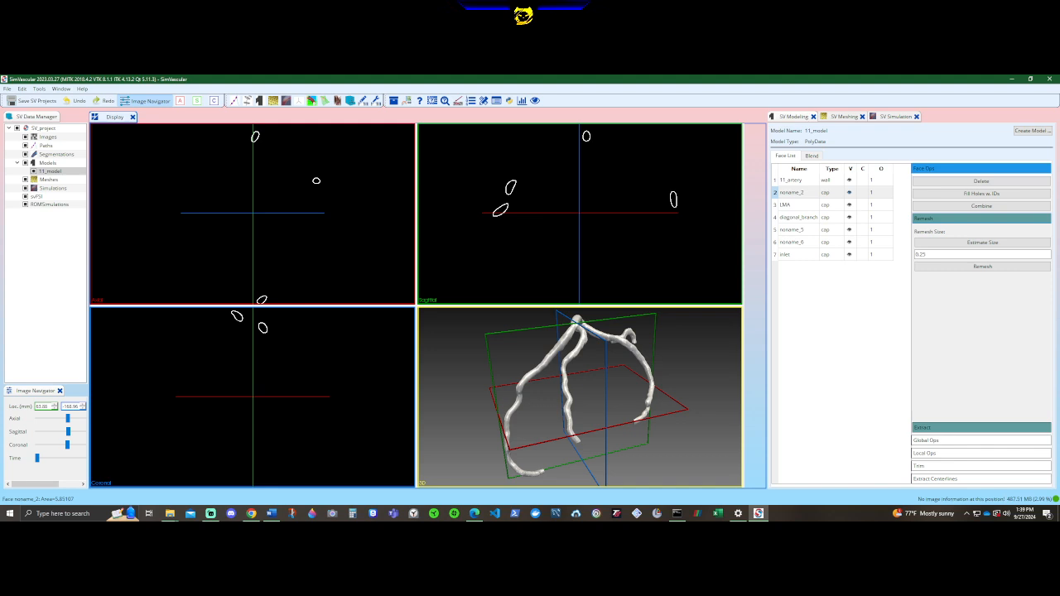
double_click(816, 193)
type("LAD")
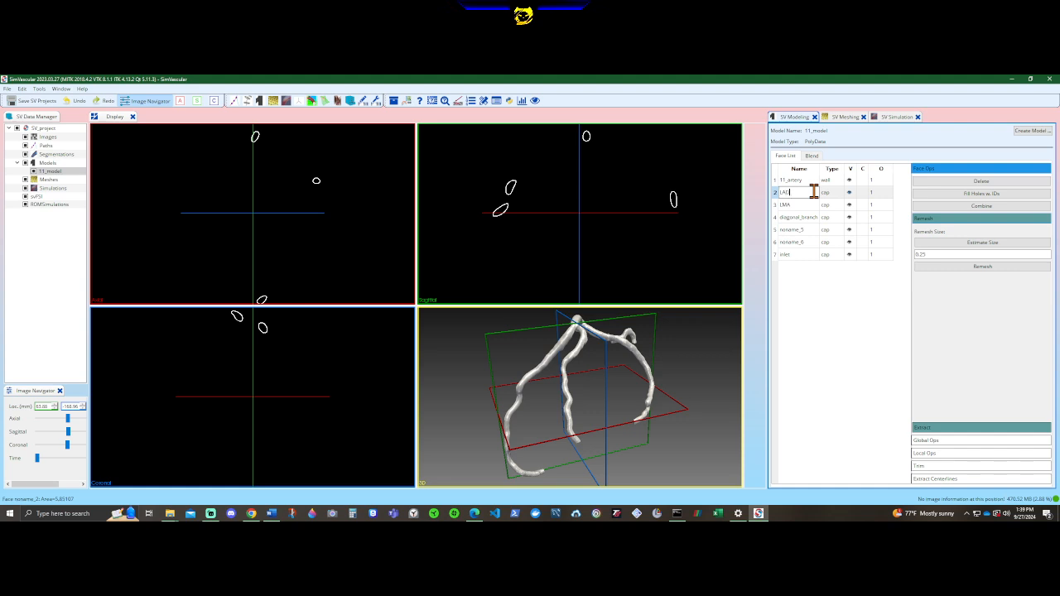
key("Return")
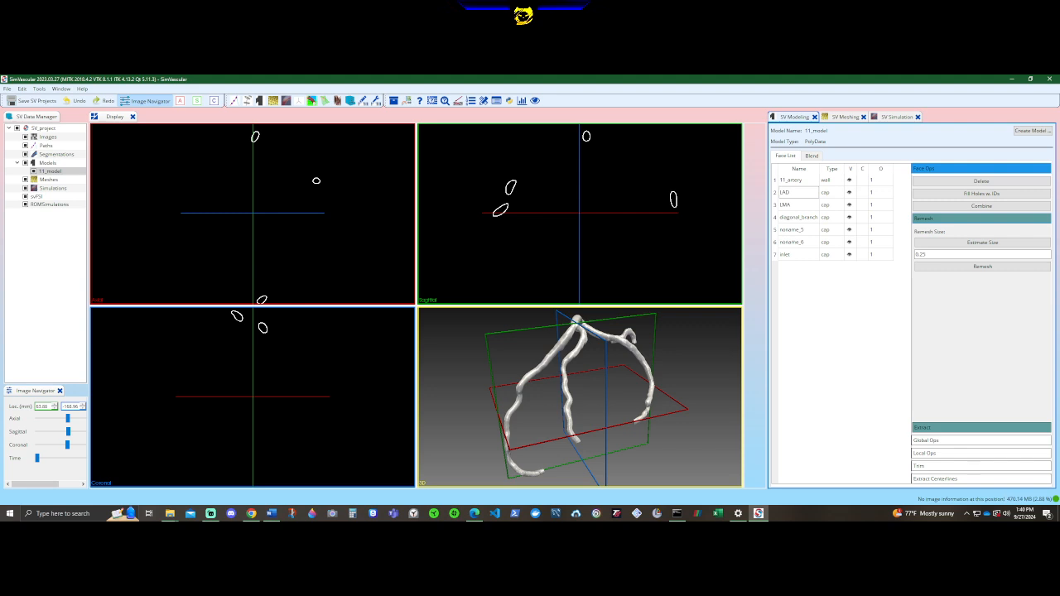
Step: Compare the locations of the faces noname_6 and noname_5 on the vessel tree, and rename noname_5 as LCA
left_click(803, 243)
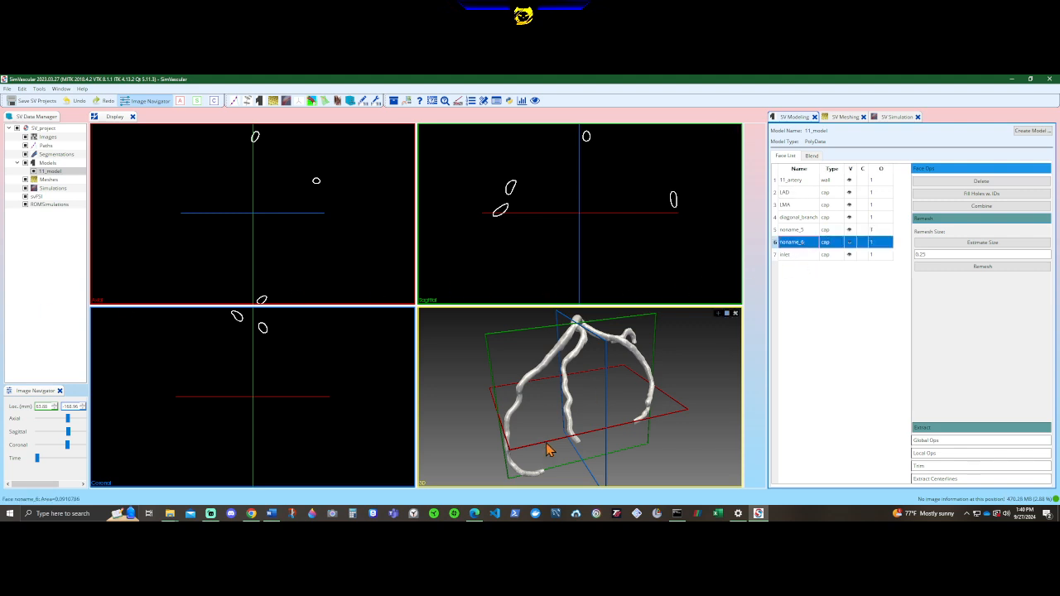
left_click_drag(547, 450, 466, 426)
left_click(801, 230)
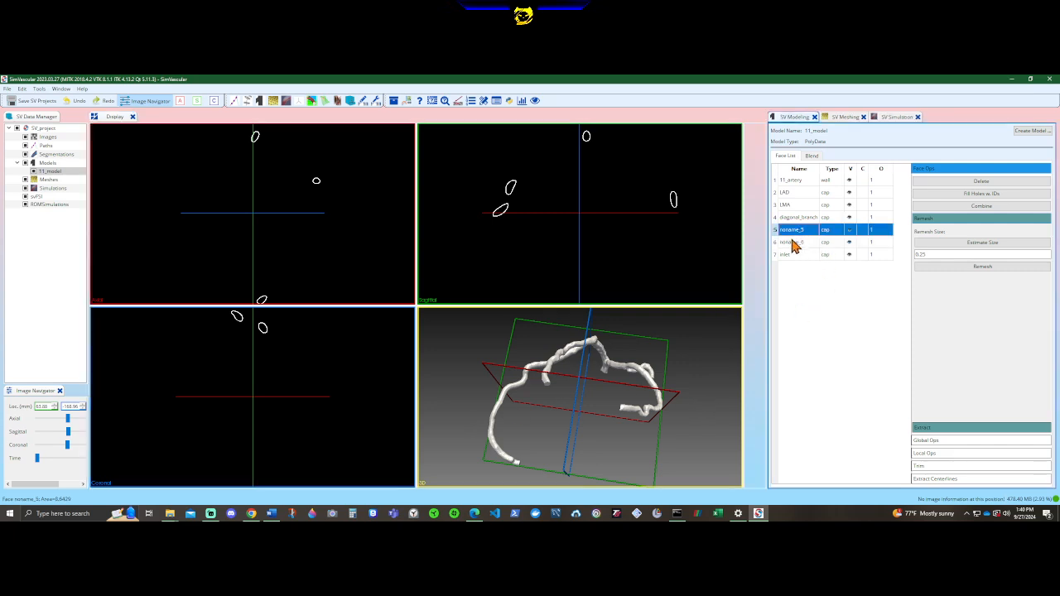
left_click_drag(601, 414, 537, 408)
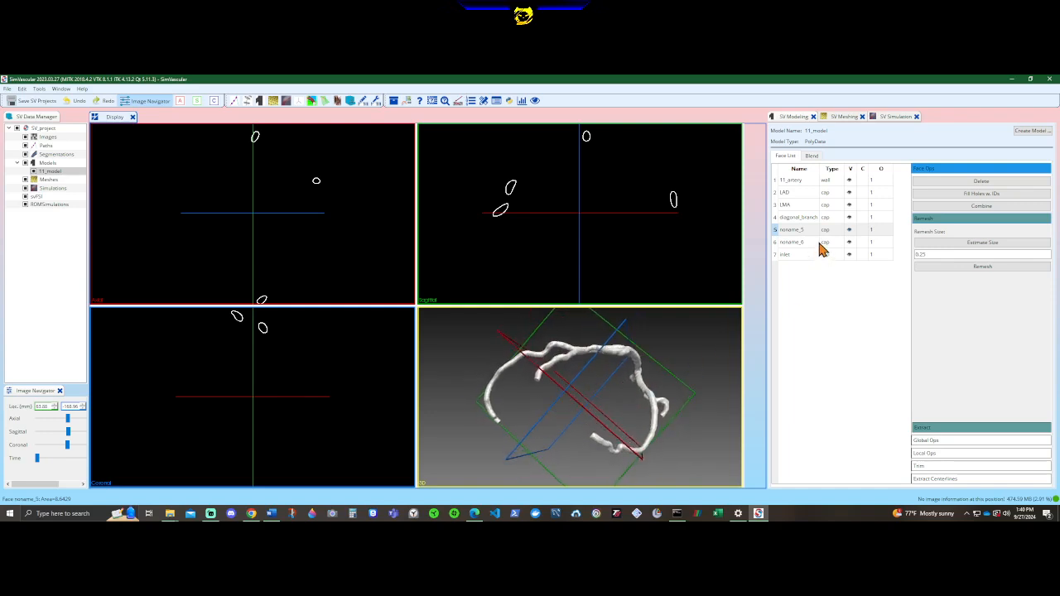
left_click_drag(669, 378, 693, 323)
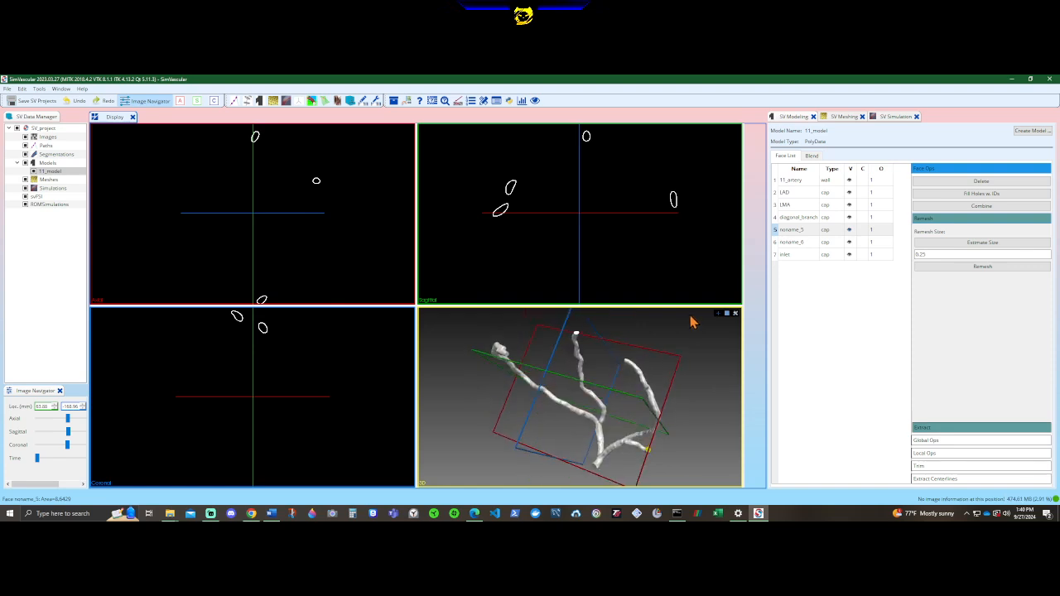
left_click_drag(694, 323, 553, 403)
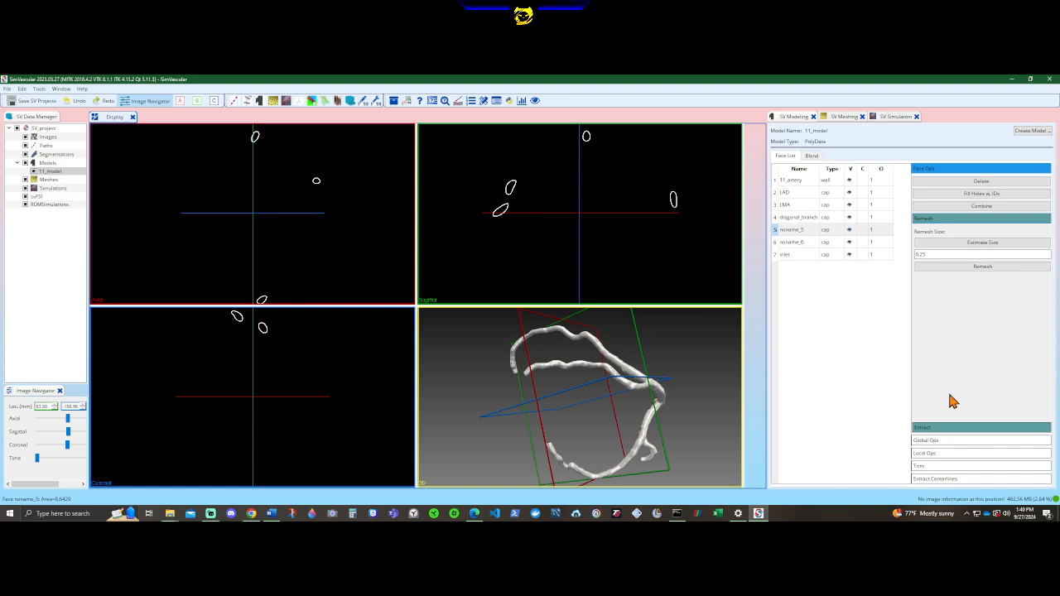
double_click(811, 231)
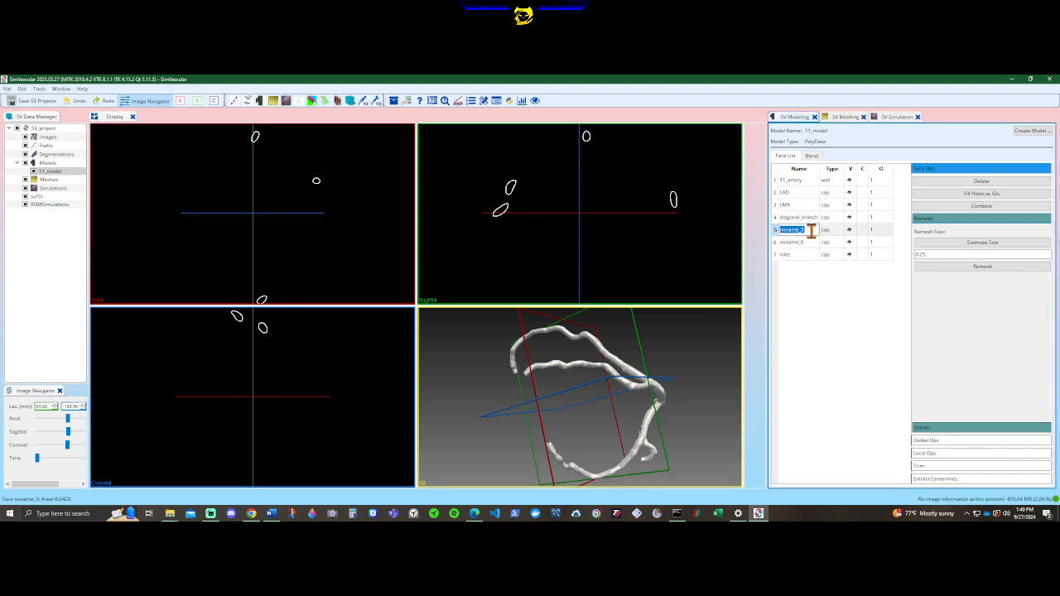
type("LCA")
left_click(830, 296)
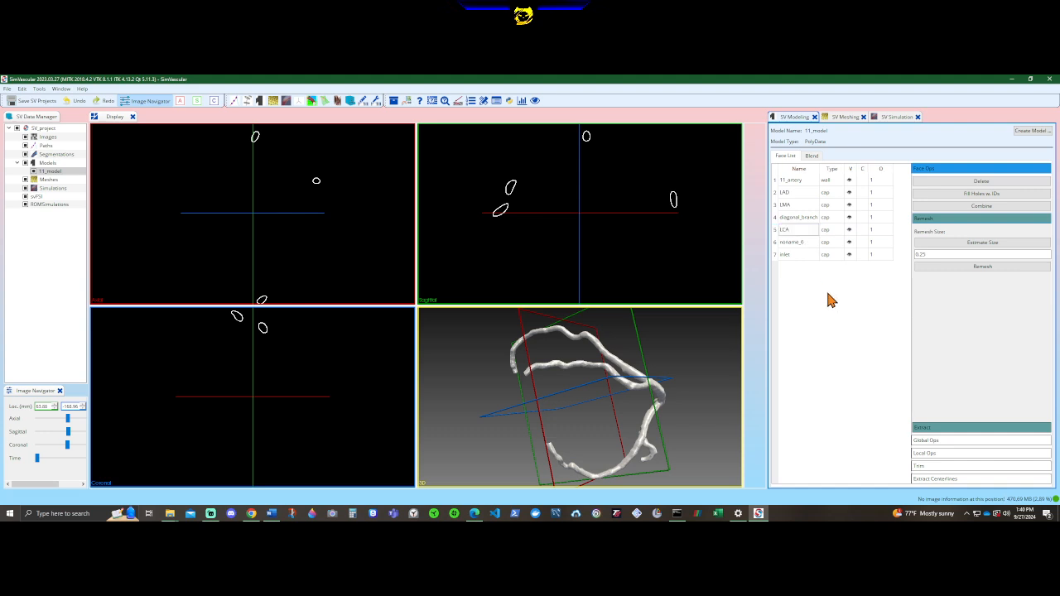
Step: Delete the cap face noname_6 after comparing it with LCA on the vessel tree, and save the project
left_click_drag(690, 388, 779, 287)
left_click(802, 236)
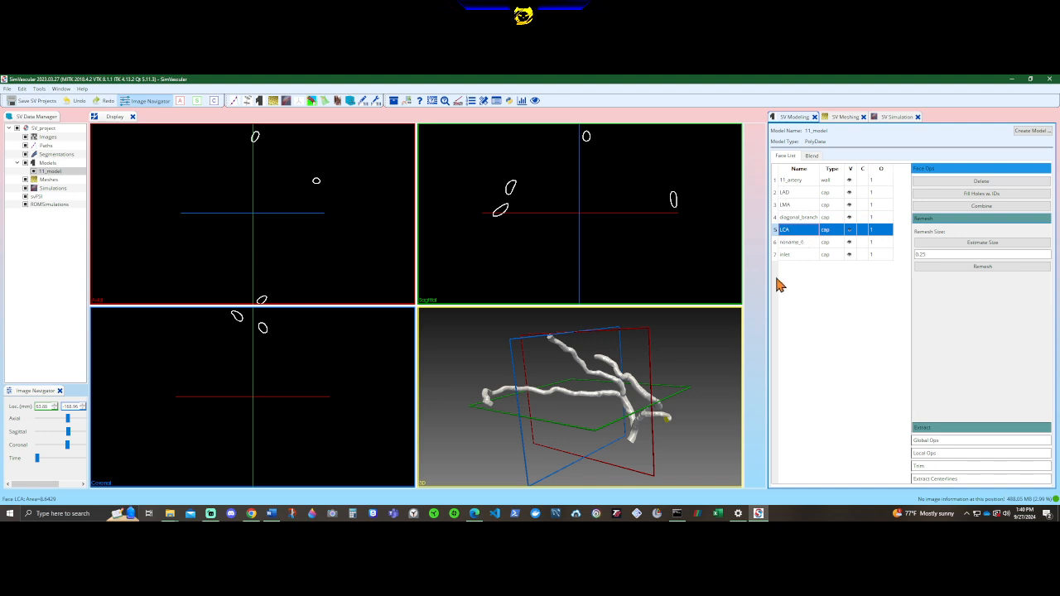
left_click_drag(729, 314, 788, 253)
left_click(794, 242)
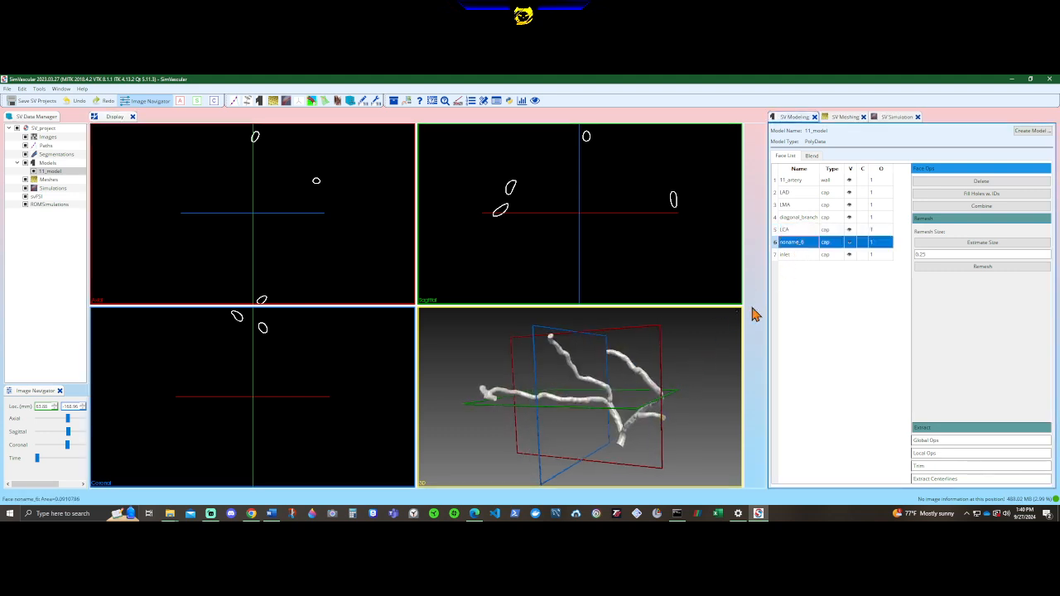
left_click_drag(729, 315, 611, 439)
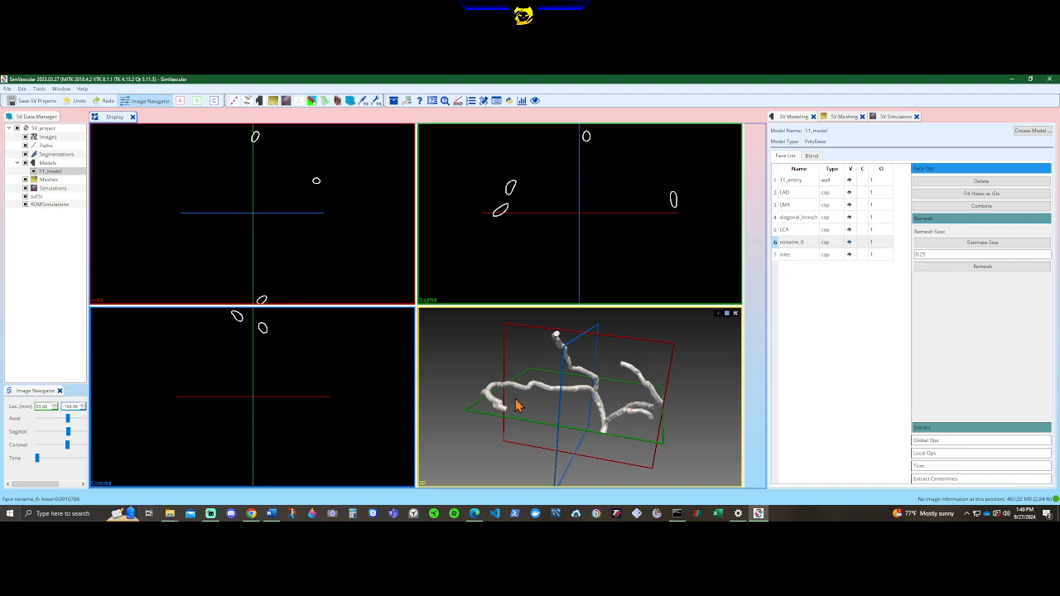
left_click_drag(515, 405, 621, 414)
left_click(805, 242)
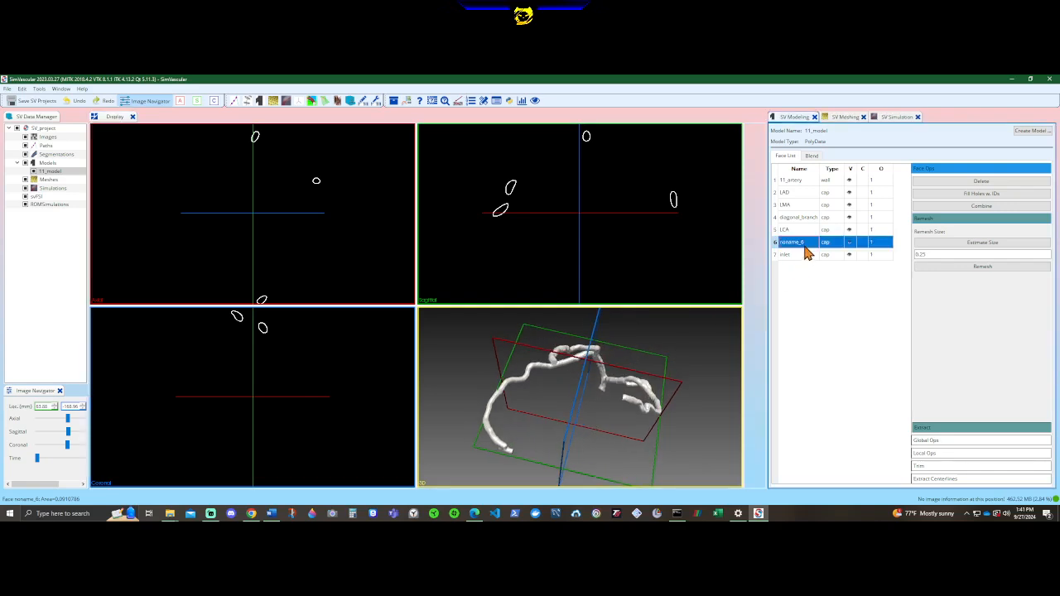
left_click(987, 182)
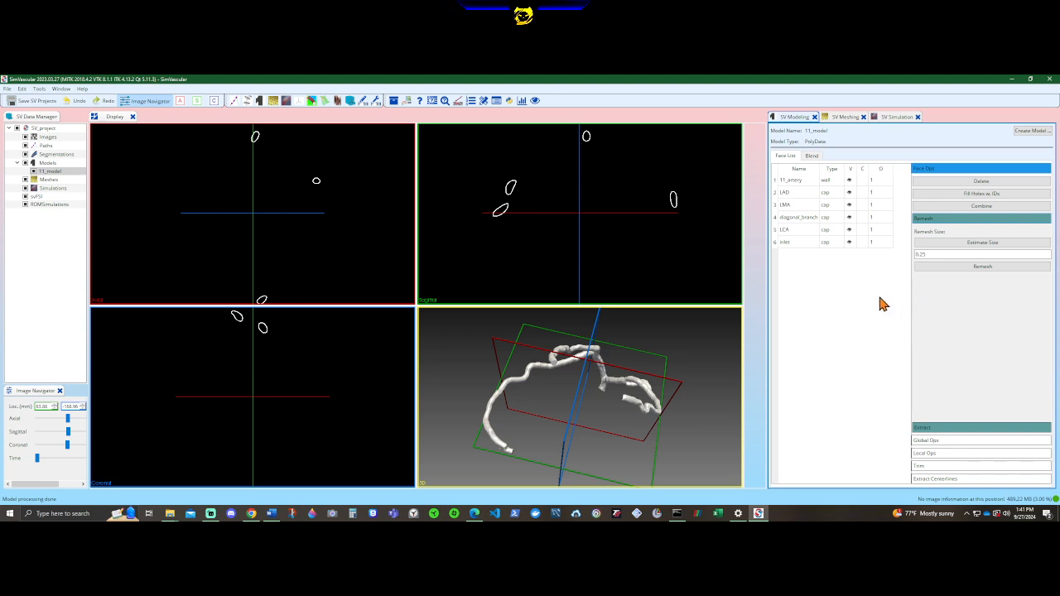
mouse_move(874, 303)
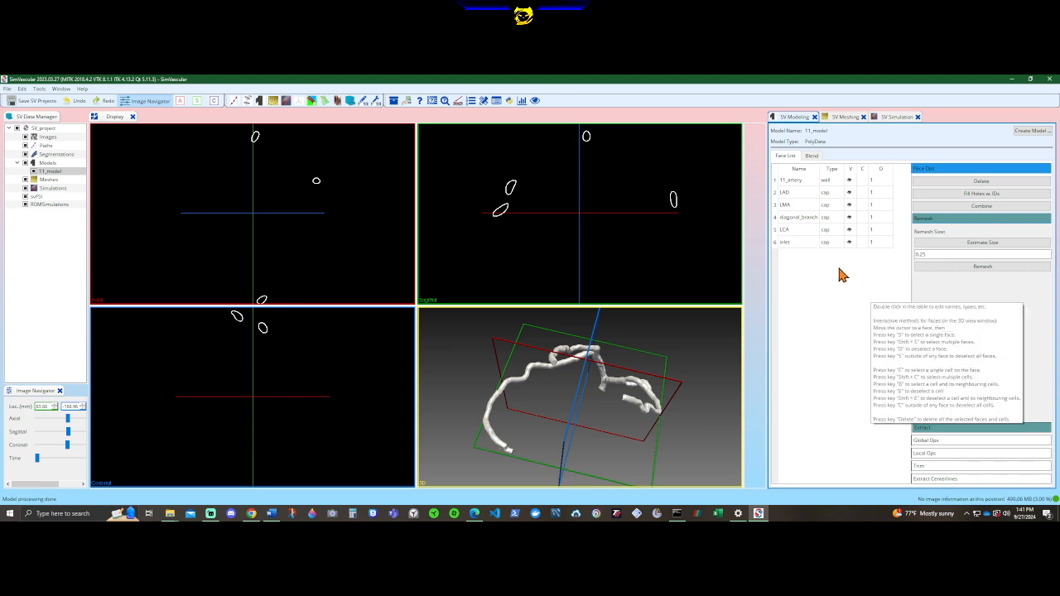
left_click(30, 101)
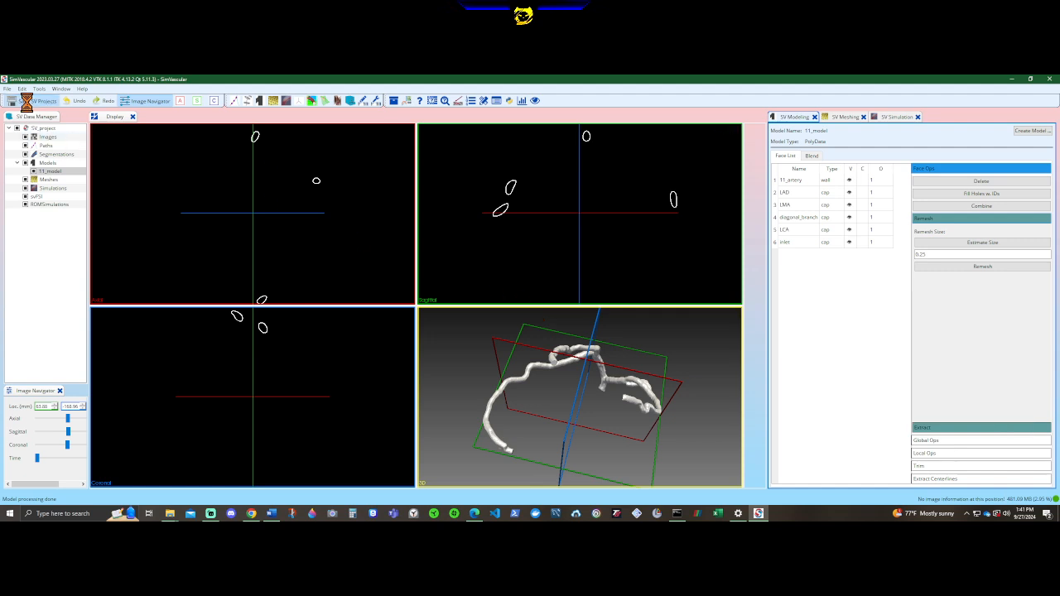
Step: Create a TetGen mesh named 11_mesh from the model 11_model
right_click(48, 180)
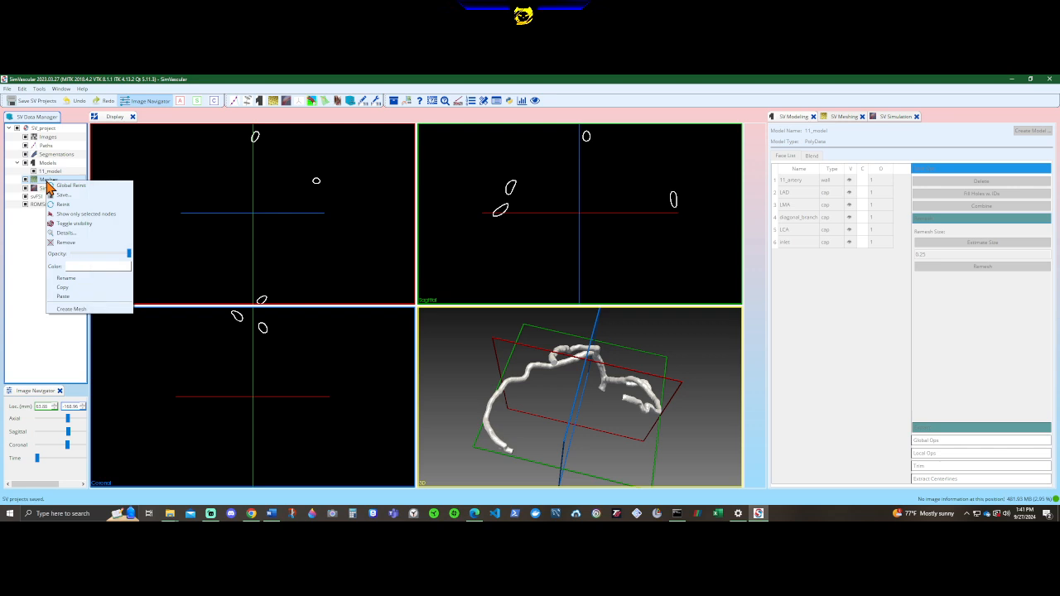
left_click(91, 309)
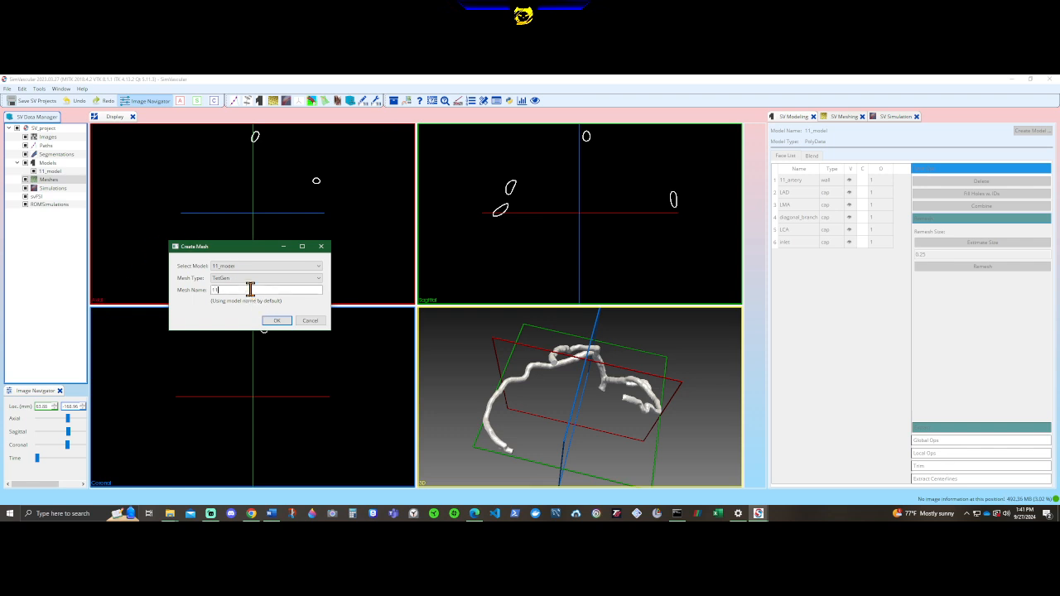
left_click(278, 321)
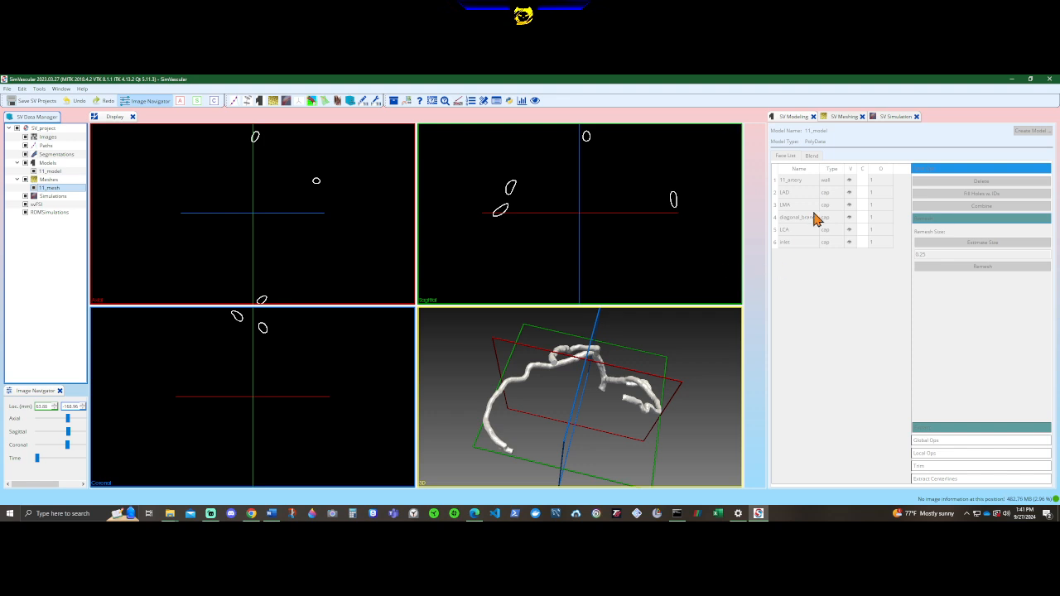
Step: Estimate the global max edge size for 11_mesh, run the mesher, and inspect the meshed vessel tree
left_click(275, 102)
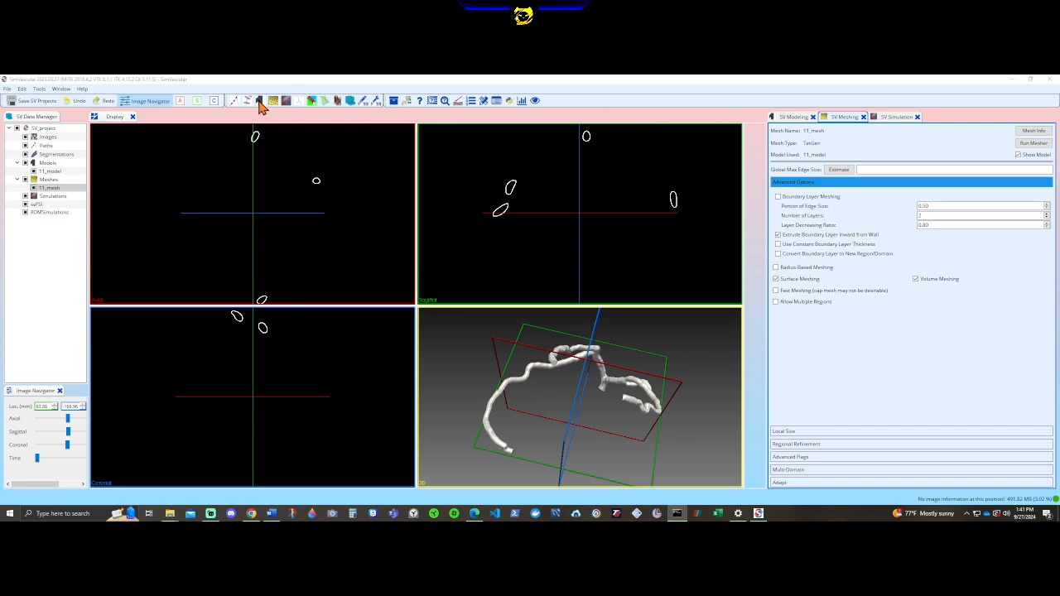
left_click(845, 170)
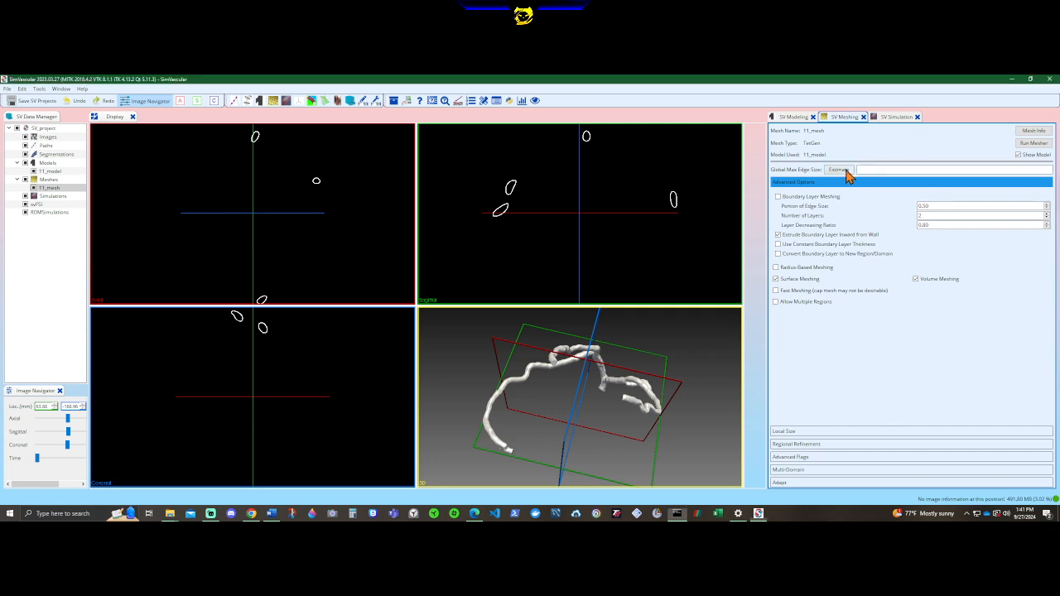
left_click(1035, 143)
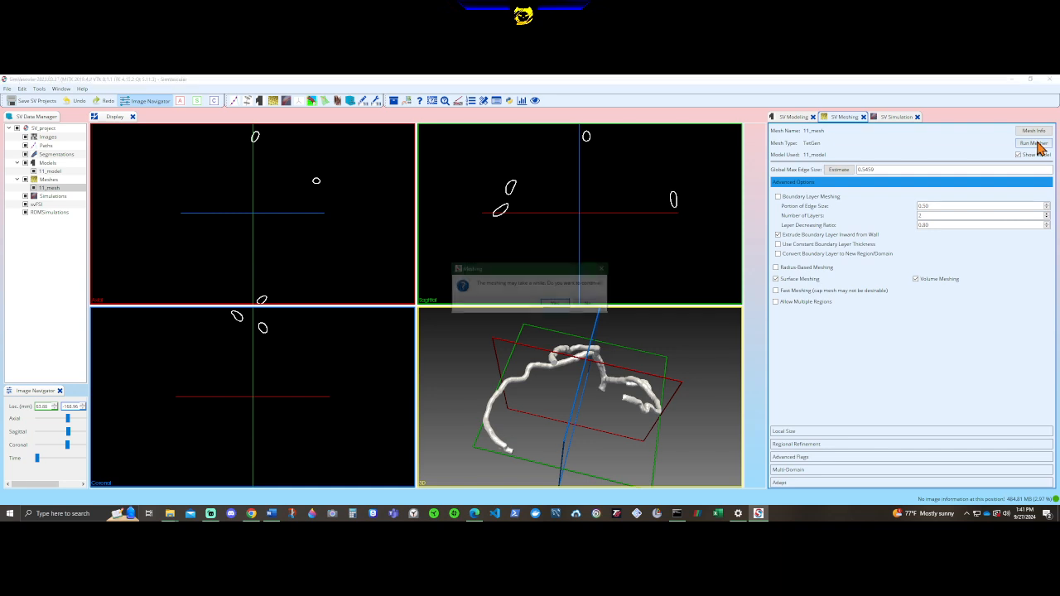
left_click(556, 305)
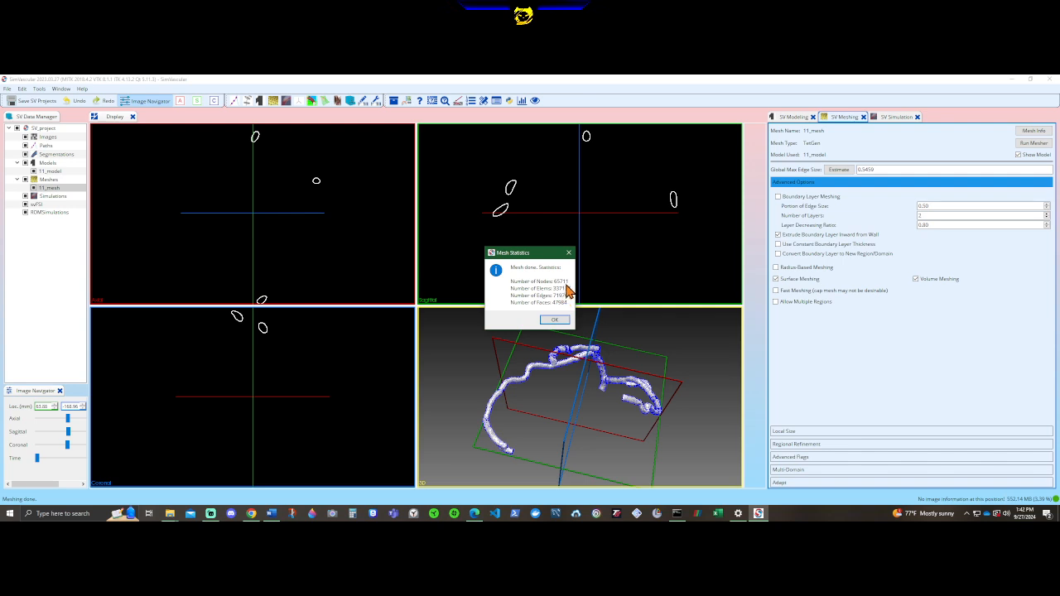
left_click(554, 322)
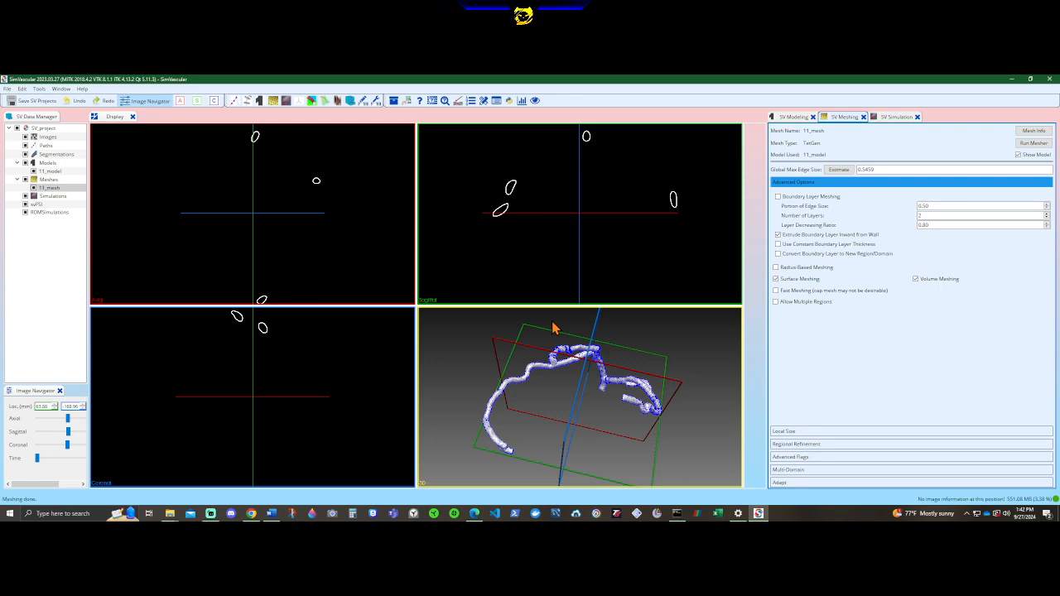
left_click_drag(570, 393, 620, 419)
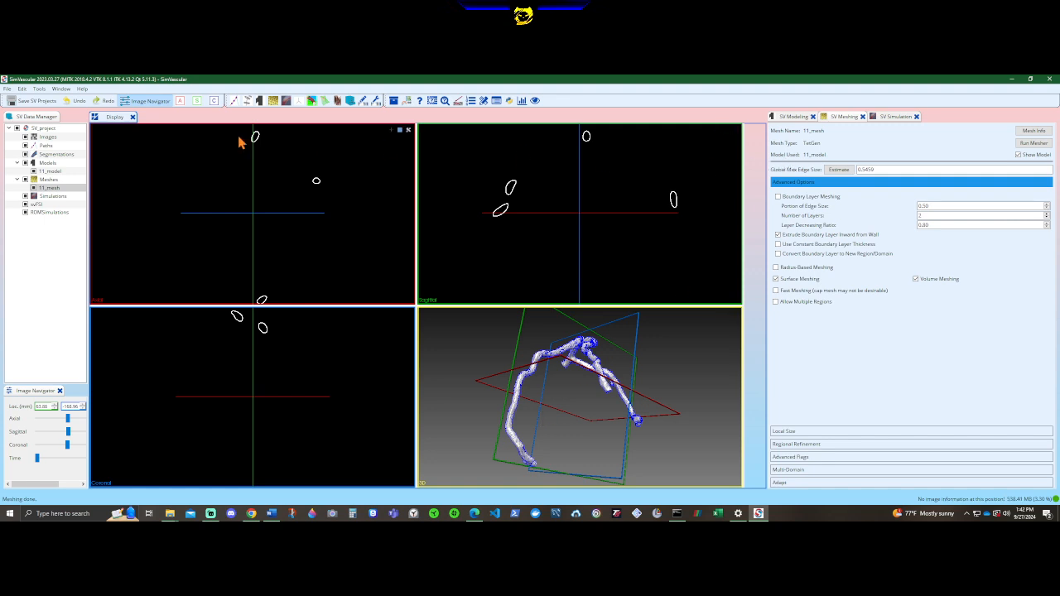
Step: Create a simulation job named steady for the model 11_model and open its inlet and outlet boundary conditions
left_click(285, 101)
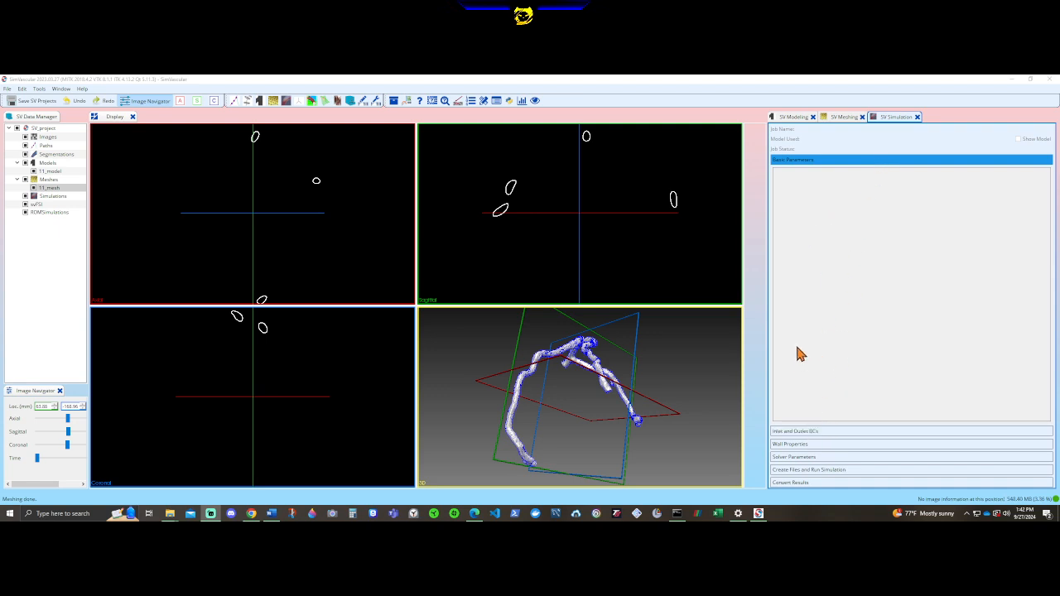
left_click(858, 197)
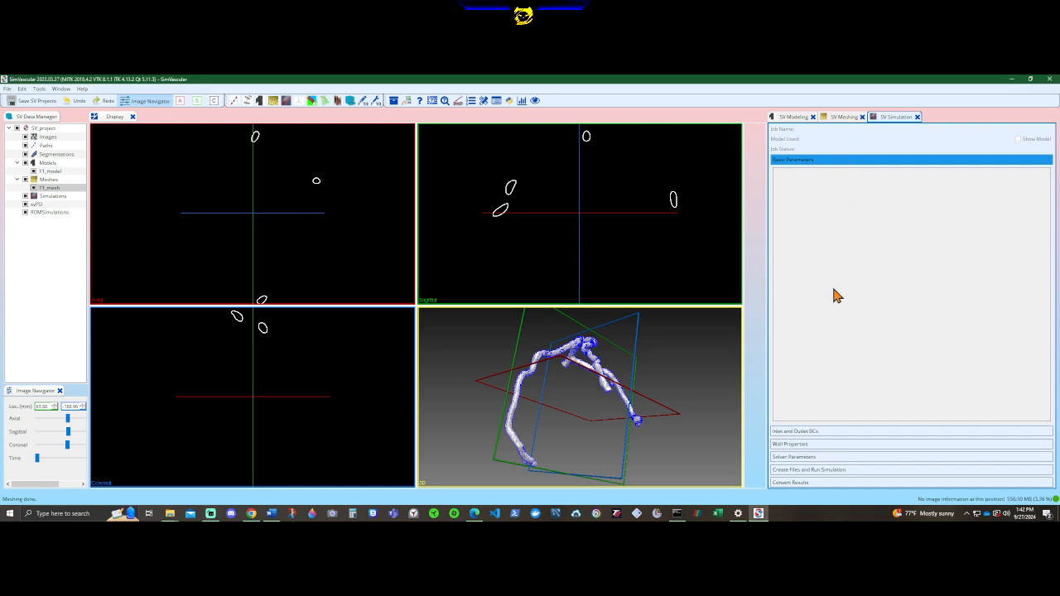
left_click(816, 431)
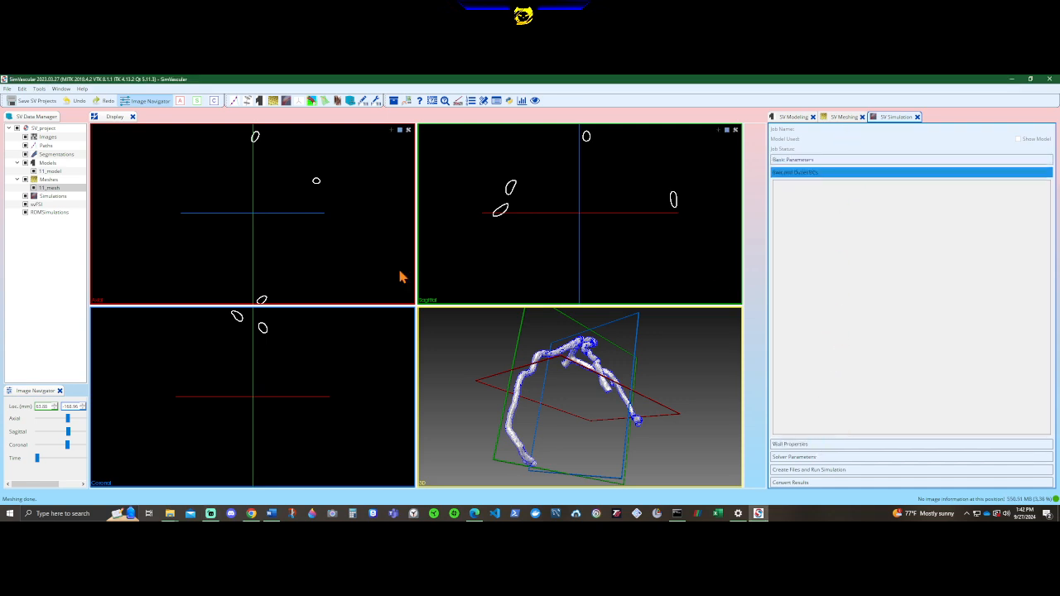
right_click(49, 201)
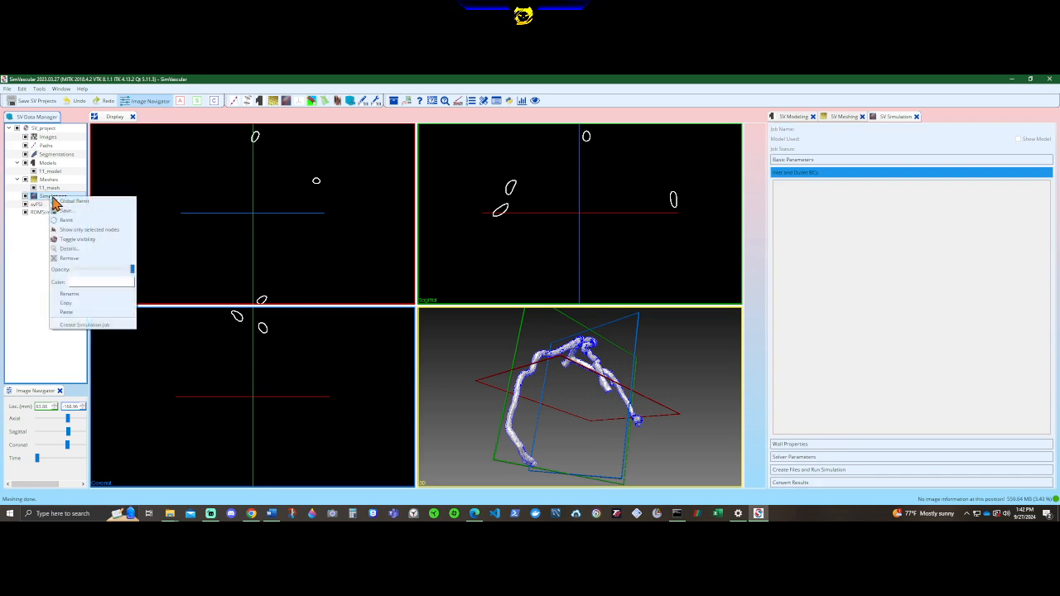
left_click(81, 326)
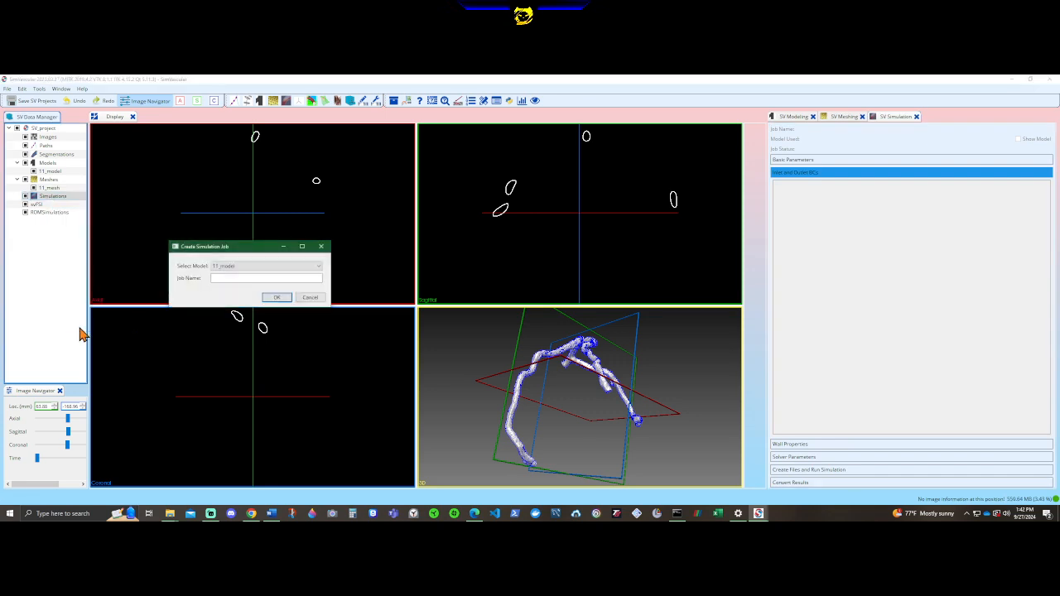
left_click(264, 277)
type("steady")
left_click(277, 298)
left_click(46, 204)
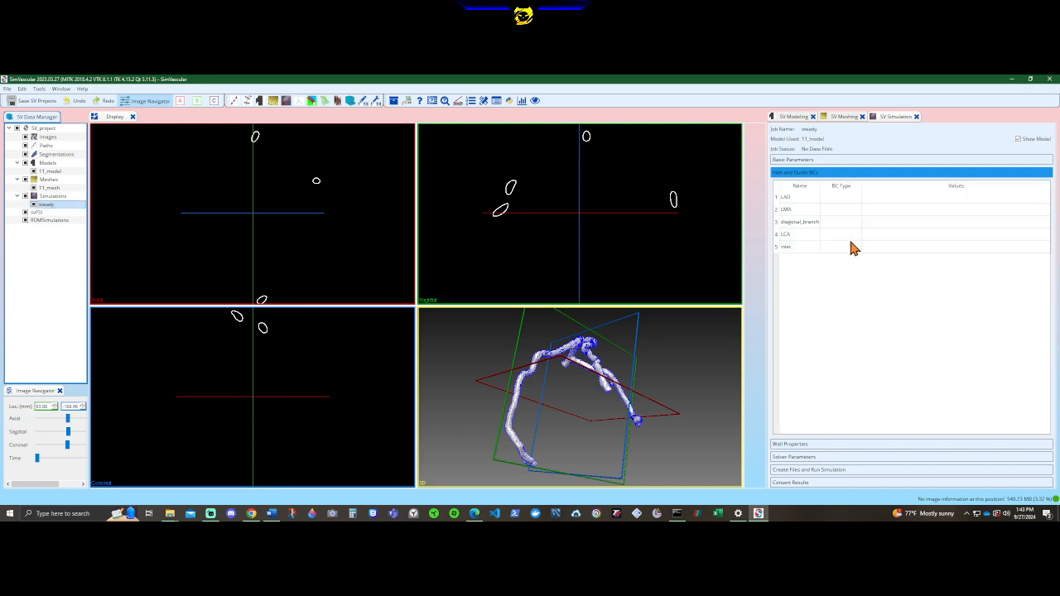
Step: Set the LAD outlet's boundary condition to Resistance with a value of 1000
left_click(844, 197)
left_click(855, 197)
left_click(858, 199)
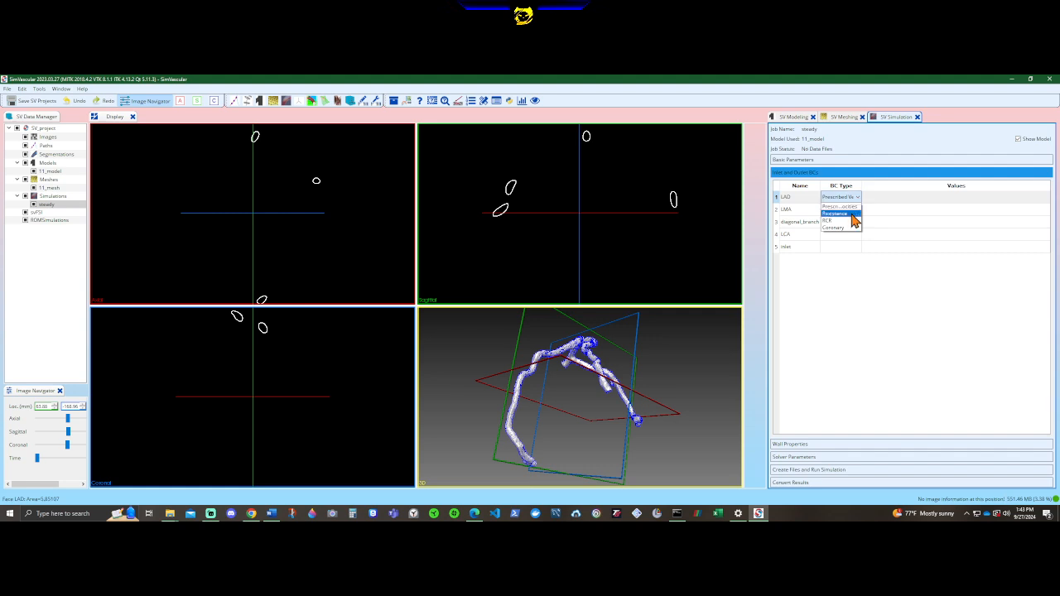
left_click(849, 214)
left_click(875, 200)
left_click(875, 198)
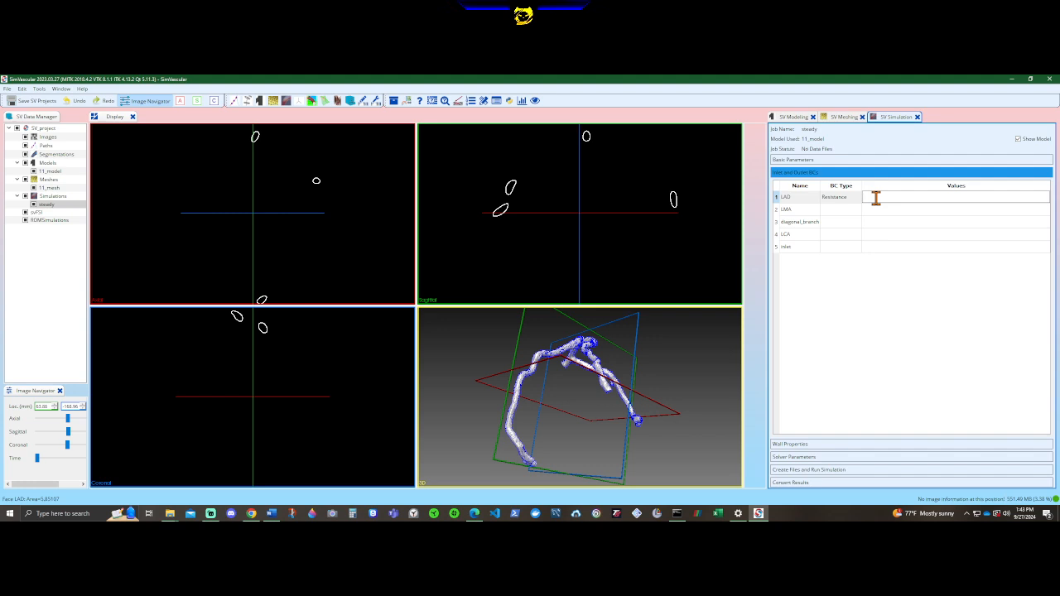
left_click(874, 248)
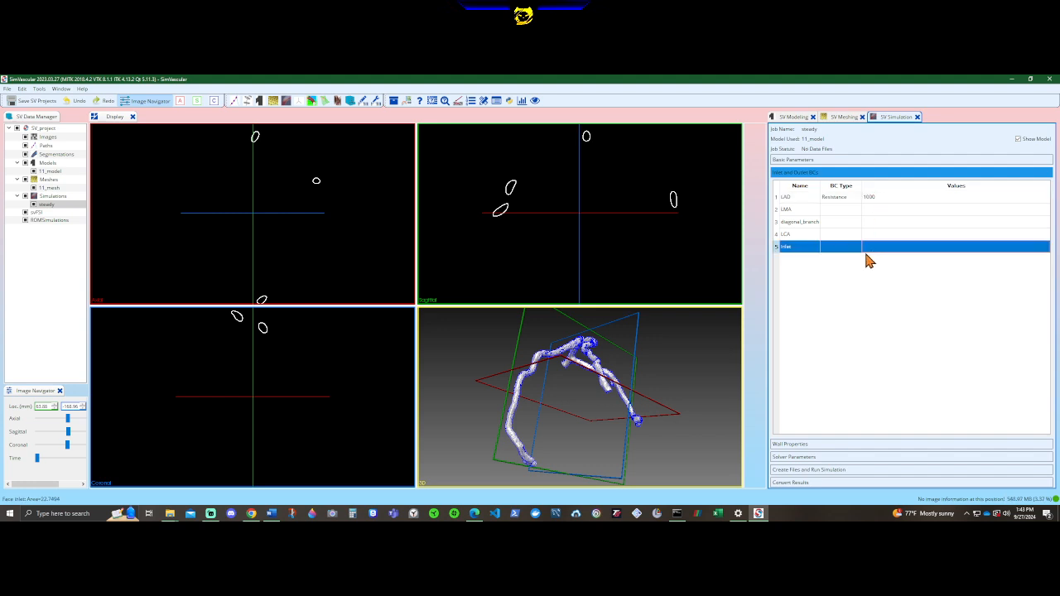
Step: Set the LMA outlet's boundary condition to Resistance with a value of 1000
double_click(834, 209)
left_click(843, 212)
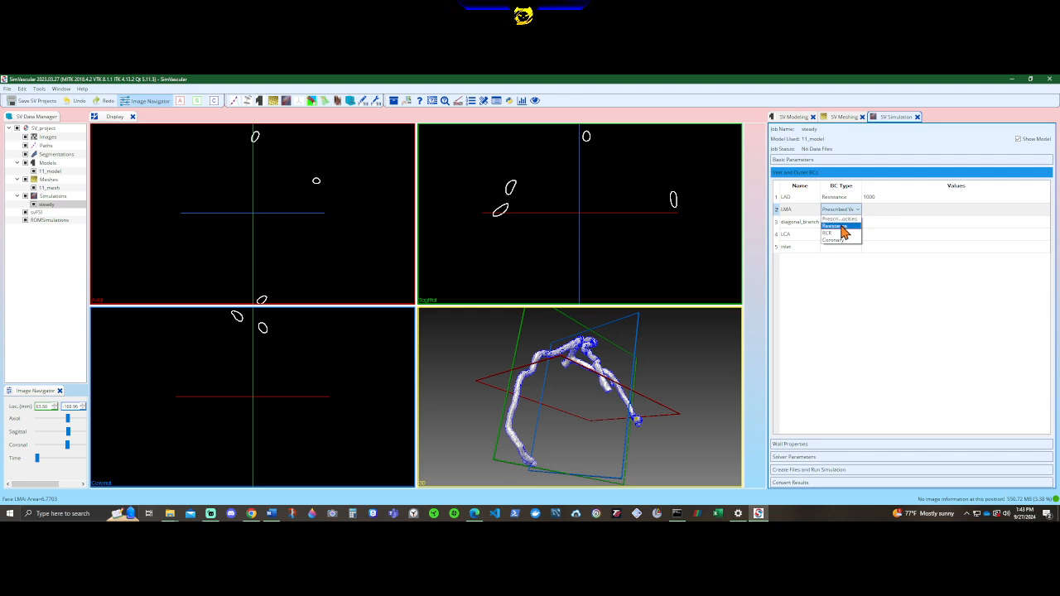
left_click(840, 226)
left_click(886, 210)
left_click(885, 210)
type("100")
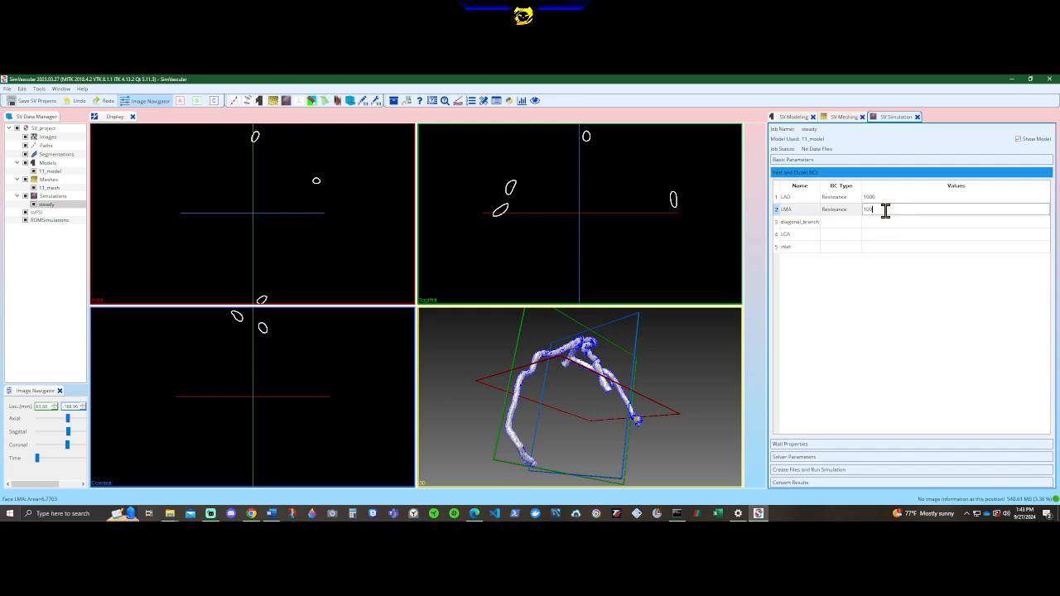
type("0")
left_click(862, 253)
Step: Set the diagonal_branch outlet's boundary condition to Resistance with a value of 1000
double_click(834, 222)
left_click(847, 223)
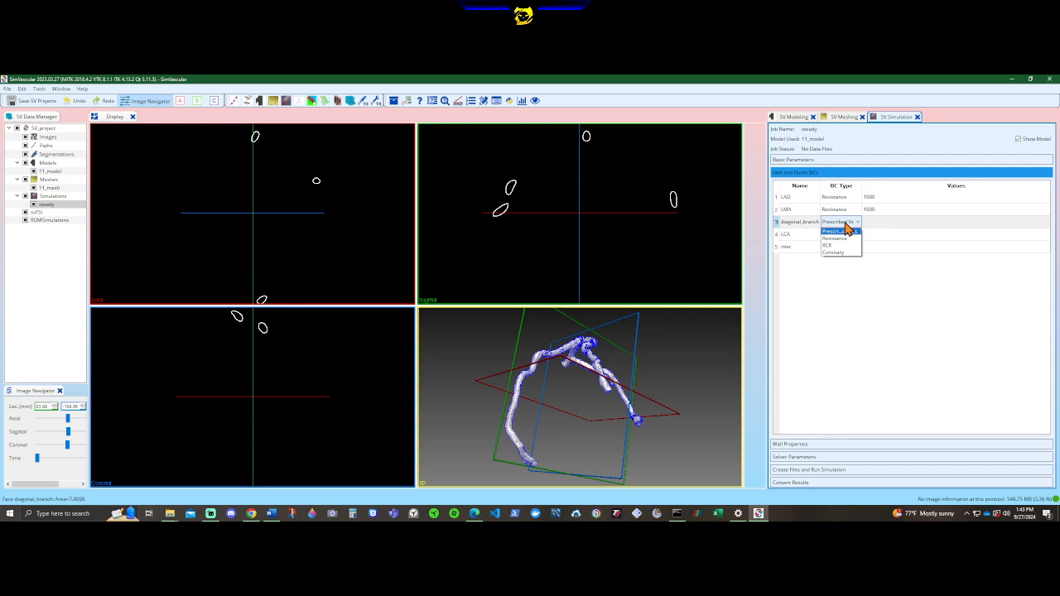
left_click(841, 239)
double_click(871, 222)
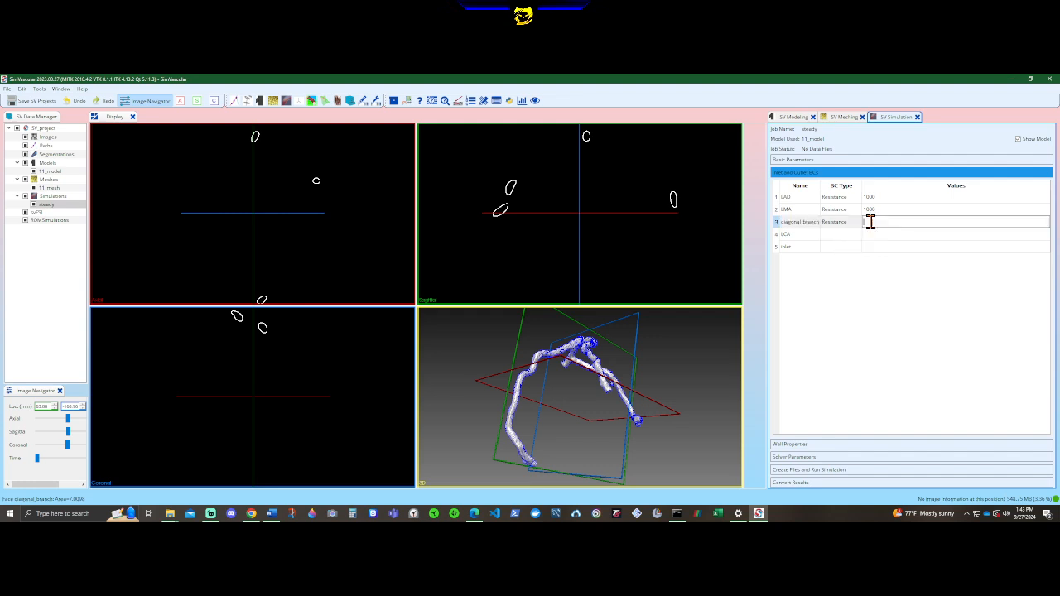
type("1000")
left_click(858, 290)
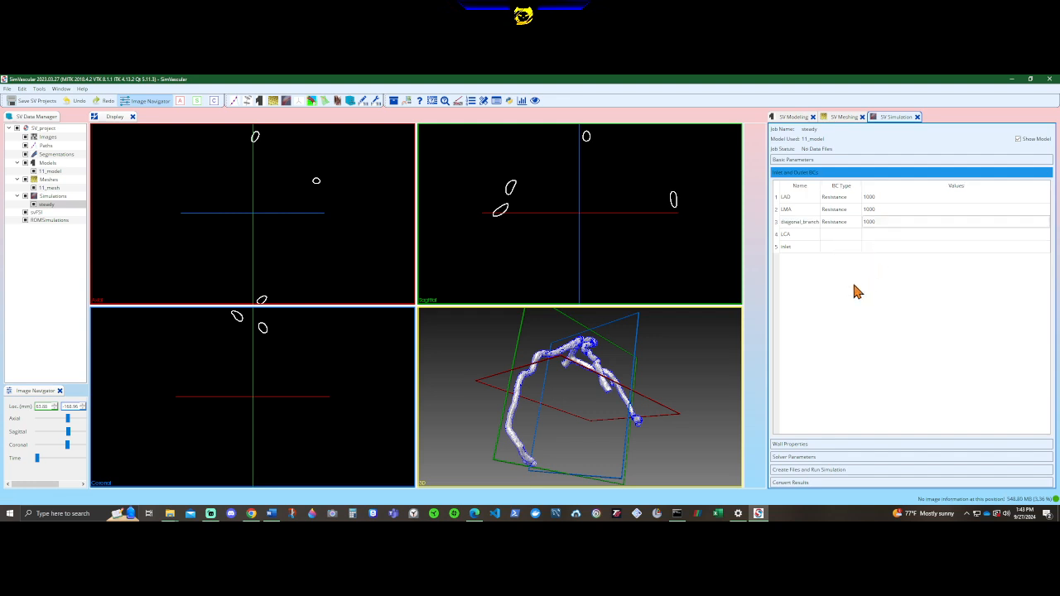
Step: Set the LCA outlet's boundary condition to Resistance with a value of 1000
double_click(827, 234)
left_click(840, 236)
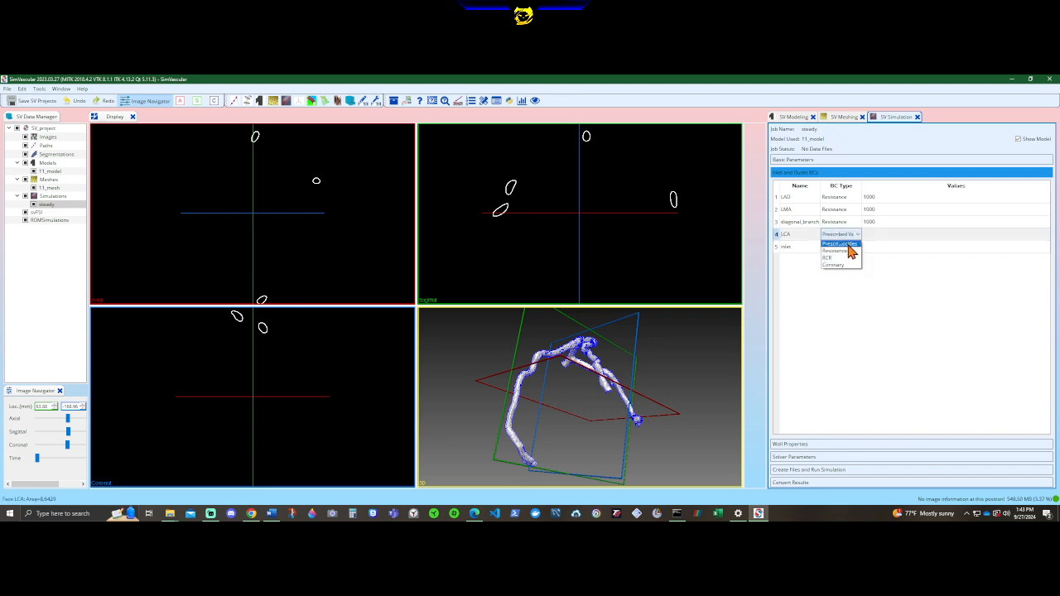
left_click(845, 250)
double_click(868, 236)
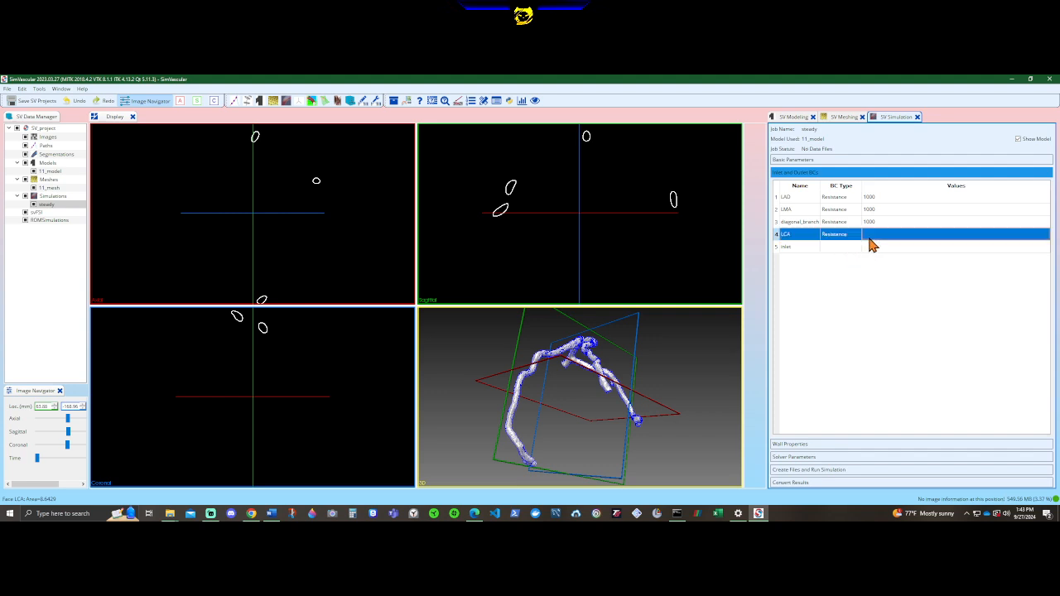
type("1000")
left_click(877, 274)
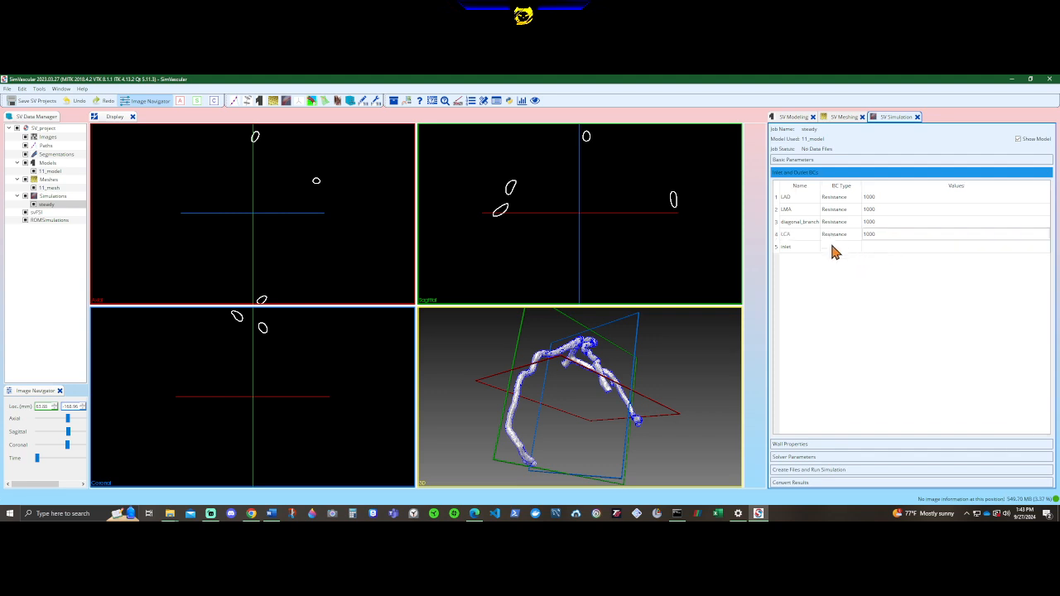
Step: Set the inlet's boundary condition type to Prescribed Velocities and open its detailed settings
left_click(834, 248)
double_click(836, 248)
left_click(852, 253)
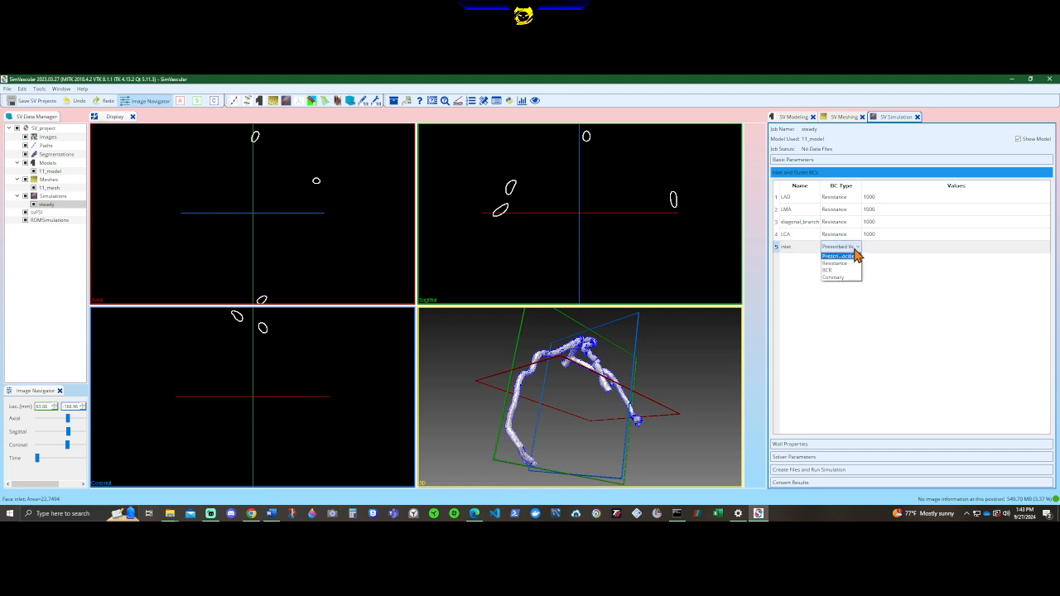
right_click(789, 251)
left_click(800, 252)
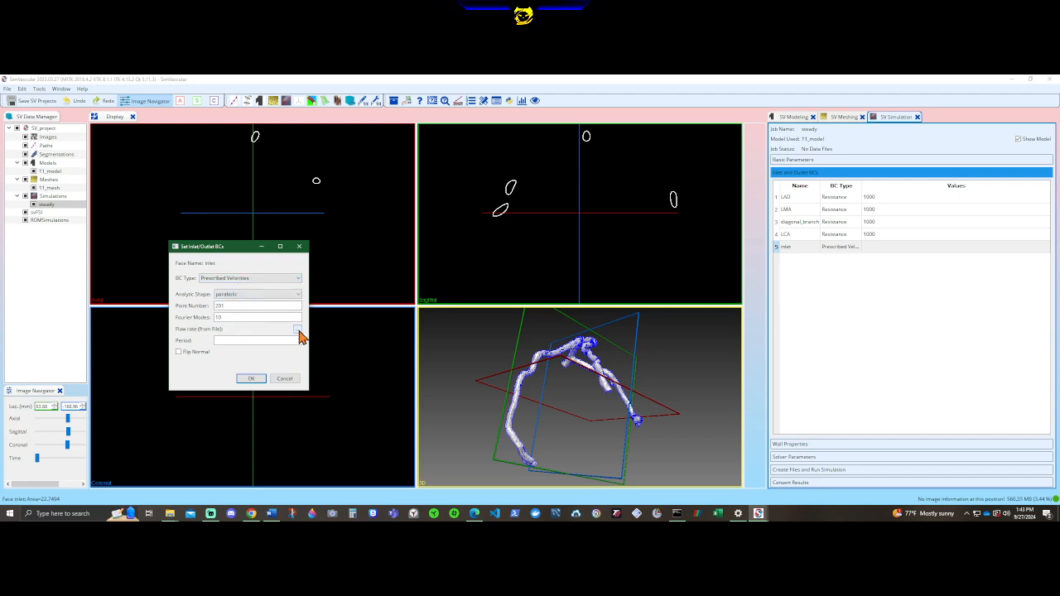
Step: Find steadyflow.txt in the Coronary Artery Detection folder W, check its contents, and load it as the inlet's flow rate file
left_click(299, 331)
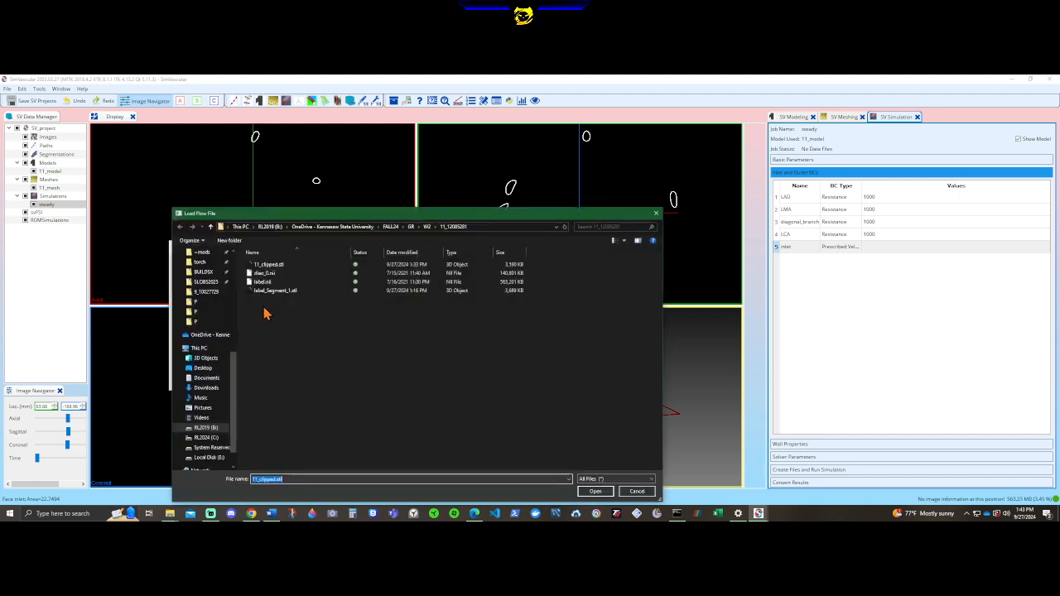
left_click(211, 226)
left_click(211, 225)
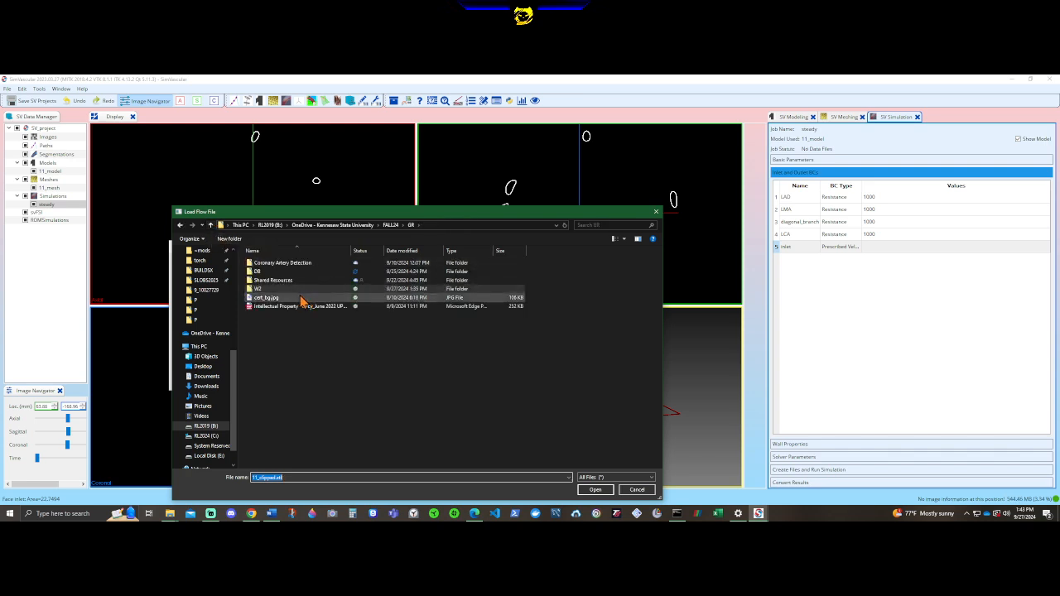
double_click(268, 263)
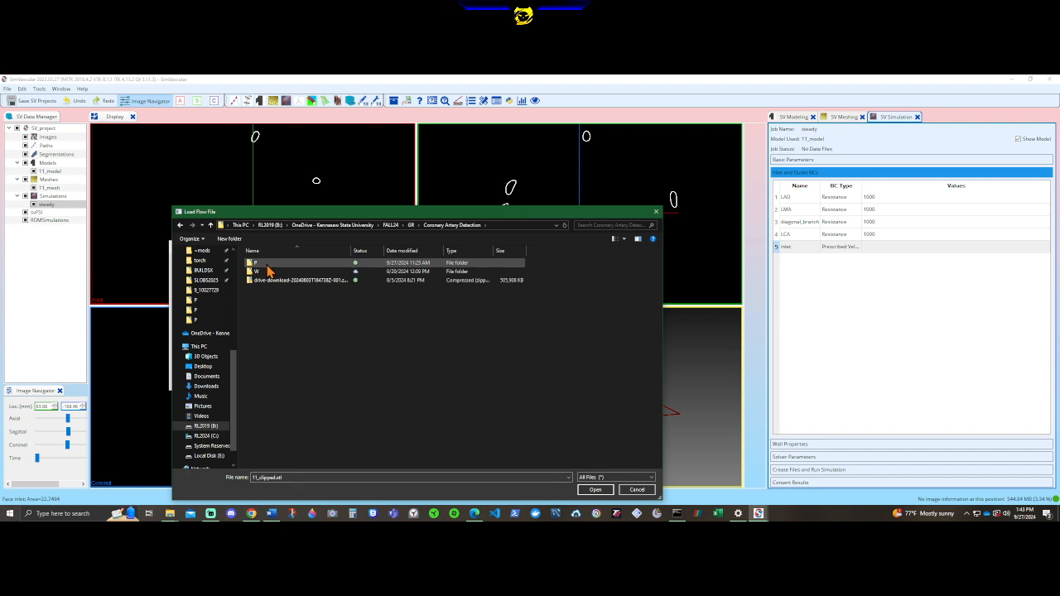
double_click(268, 271)
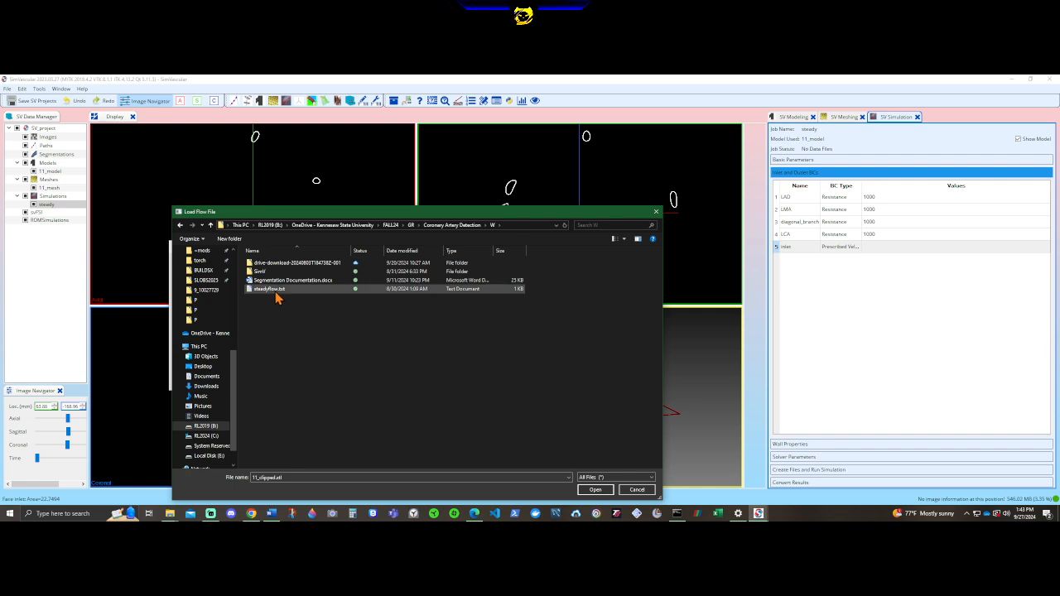
right_click(277, 290)
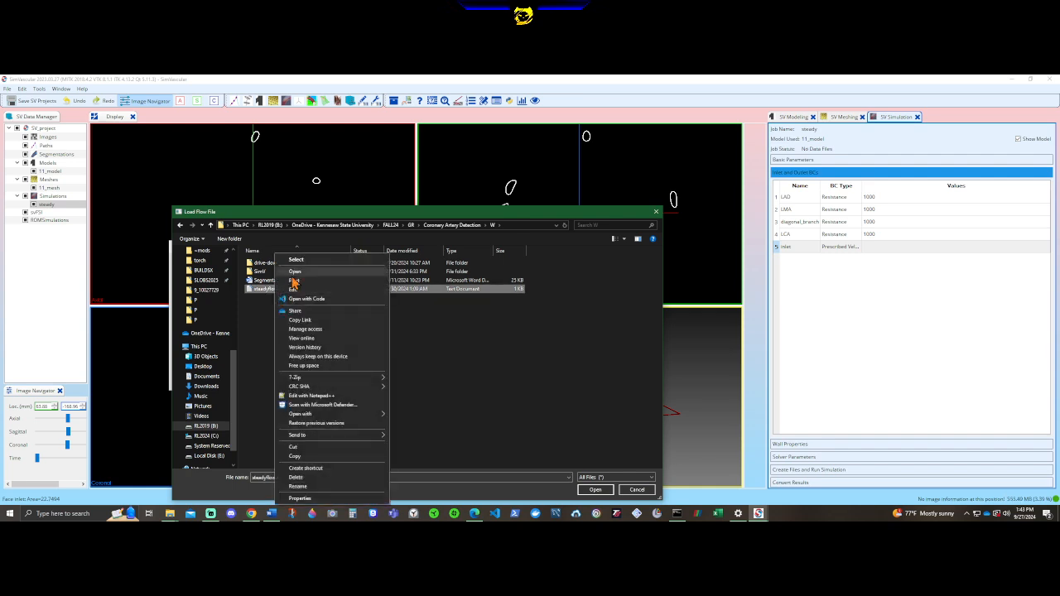
left_click(294, 289)
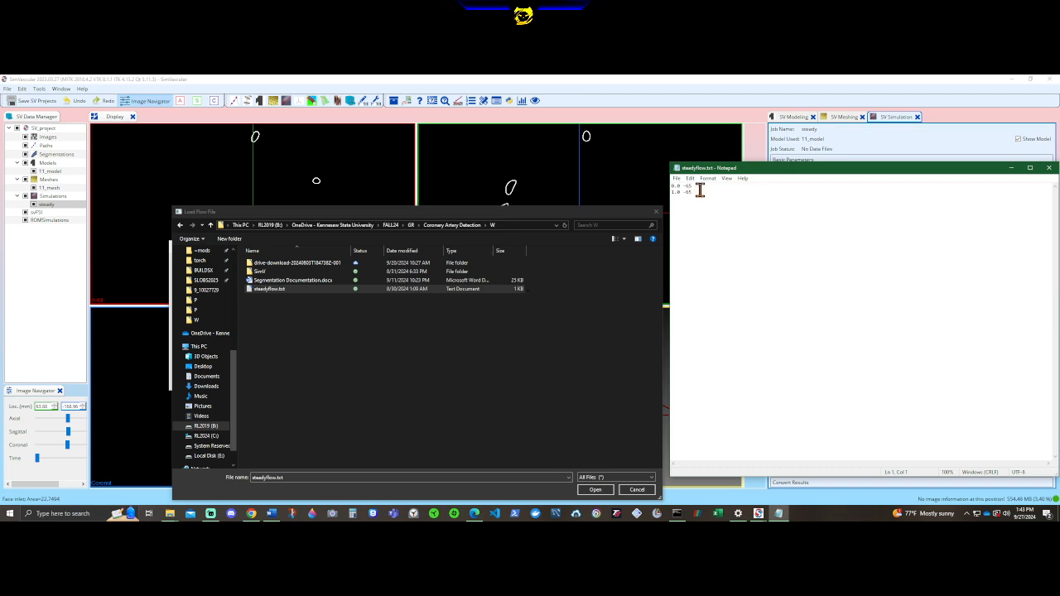
left_click(1048, 168)
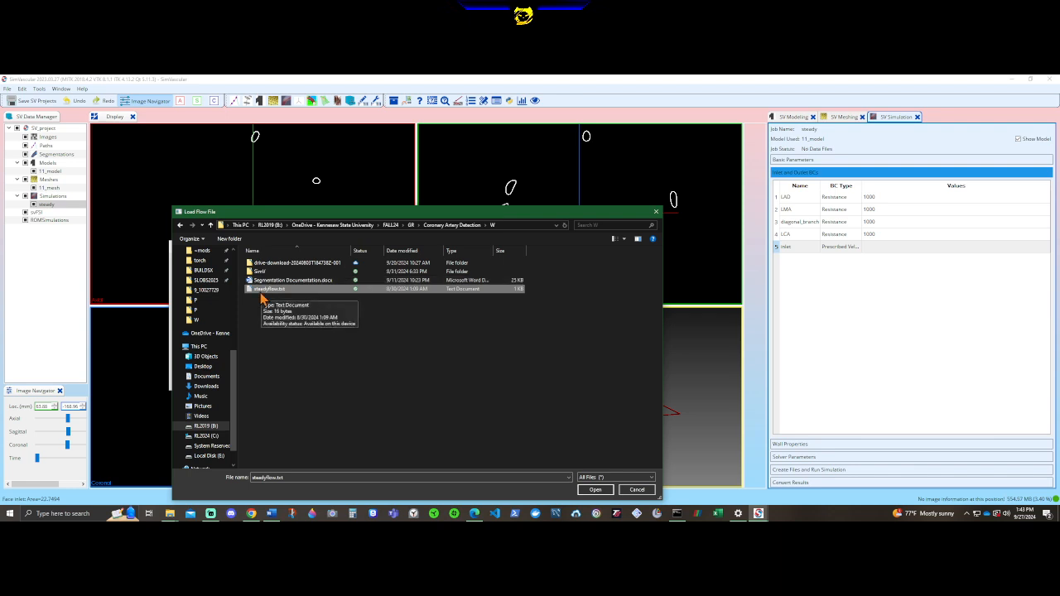
left_click(596, 489)
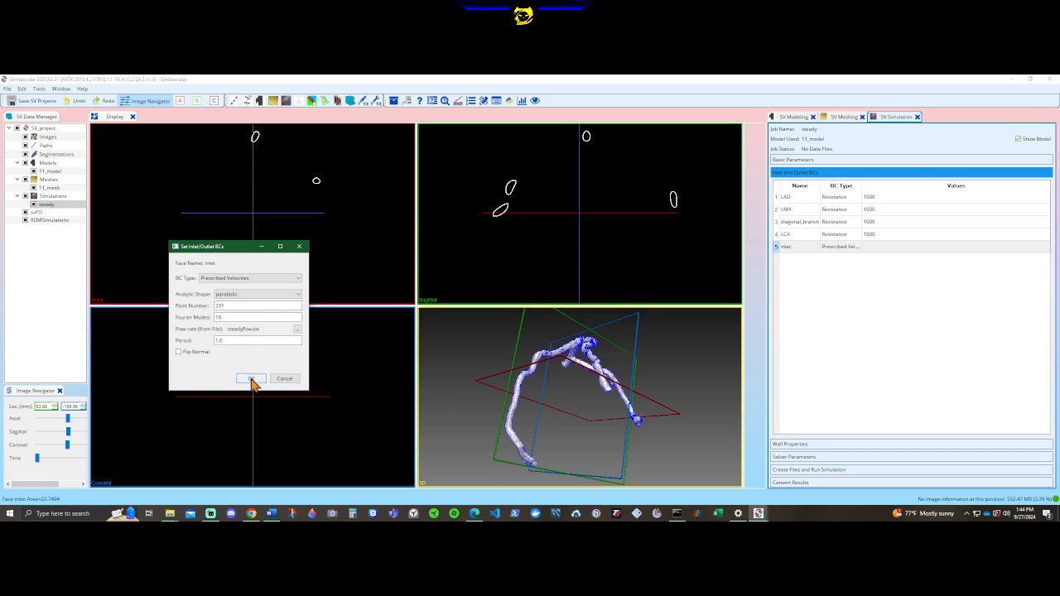
Step: Recheck the contents of steadyflow.txt, load it again as the flow rate file, and apply the inlet boundary condition
left_click(297, 329)
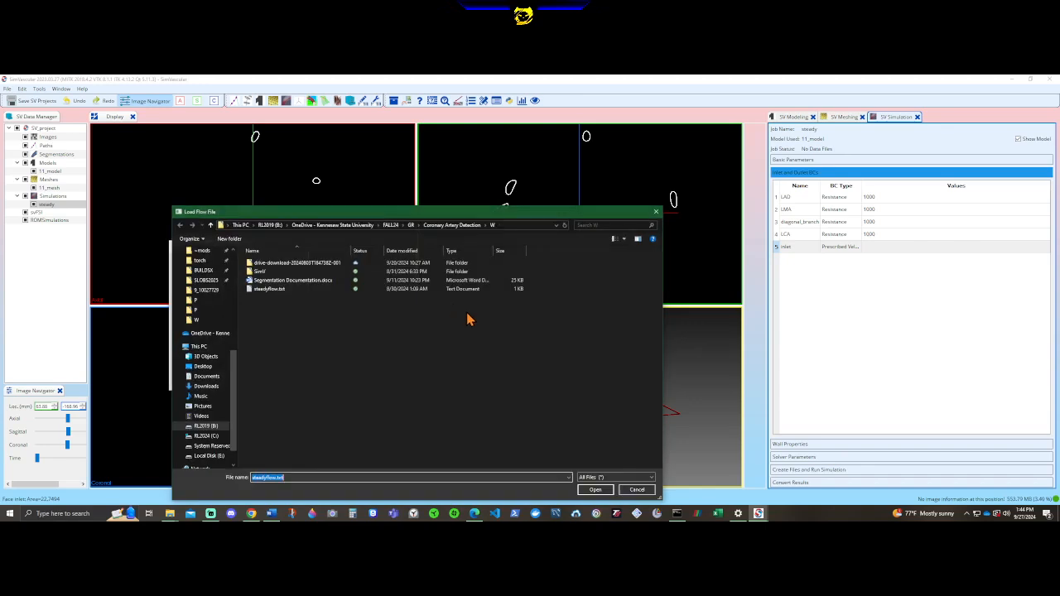
right_click(286, 289)
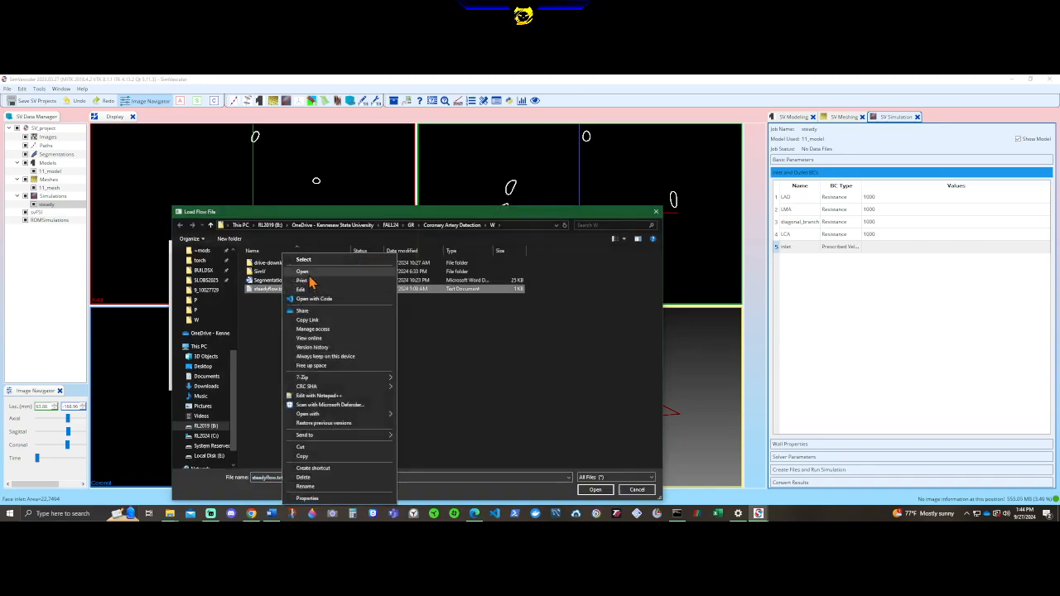
left_click(309, 274)
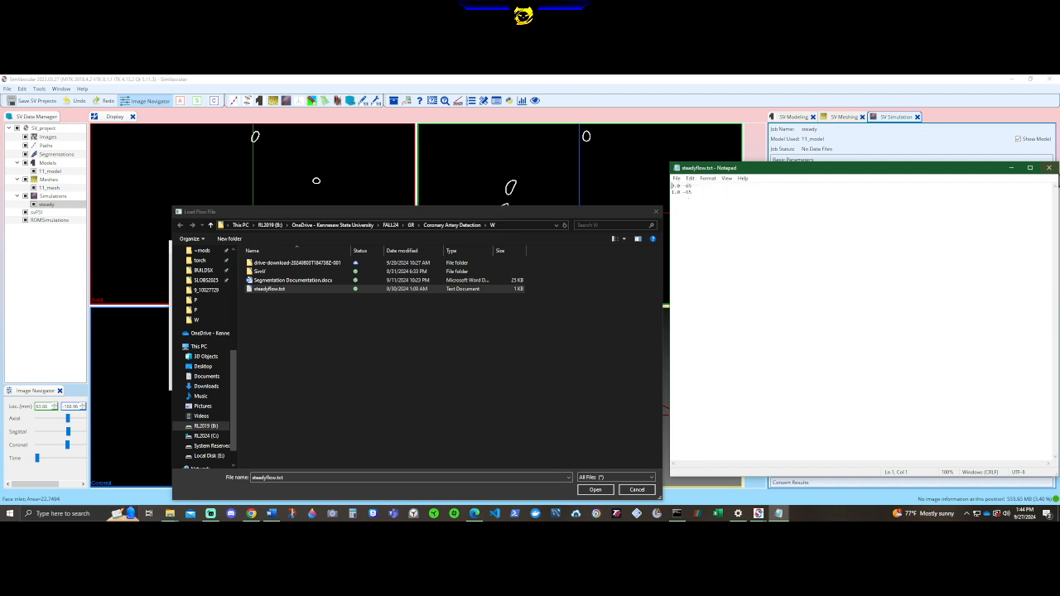
left_click(1048, 168)
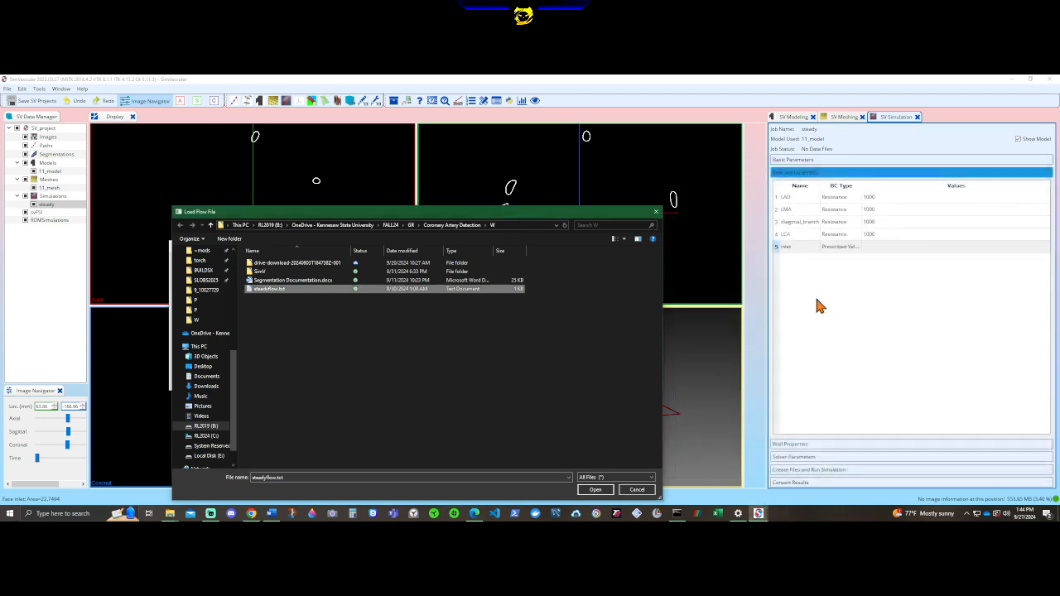
left_click(603, 490)
left_click(250, 379)
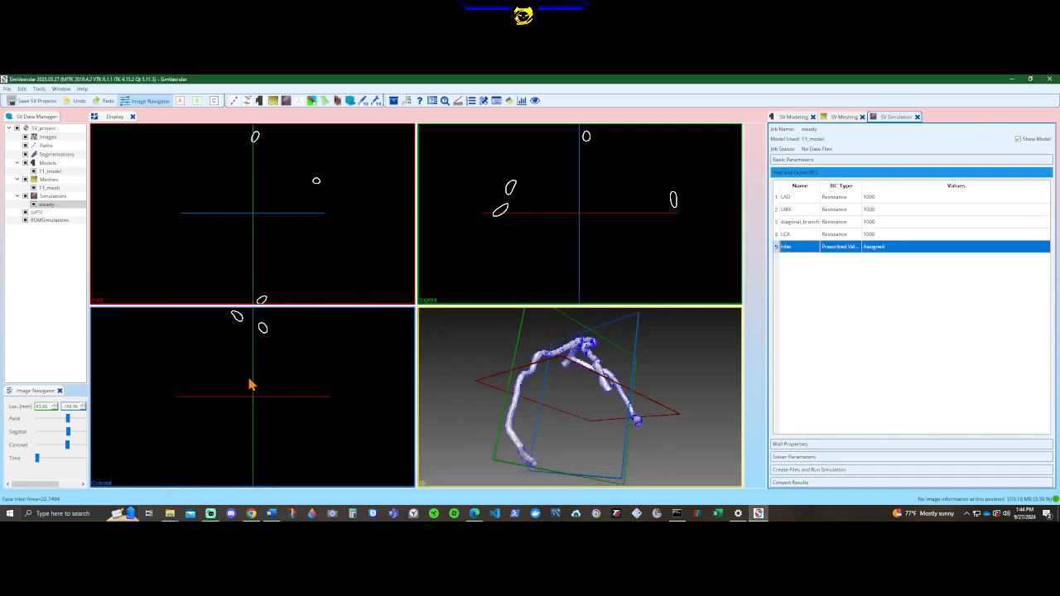
Step: Set the wall type to Rigid and open the solver parameters of the simulation job
left_click(813, 445)
left_click(802, 199)
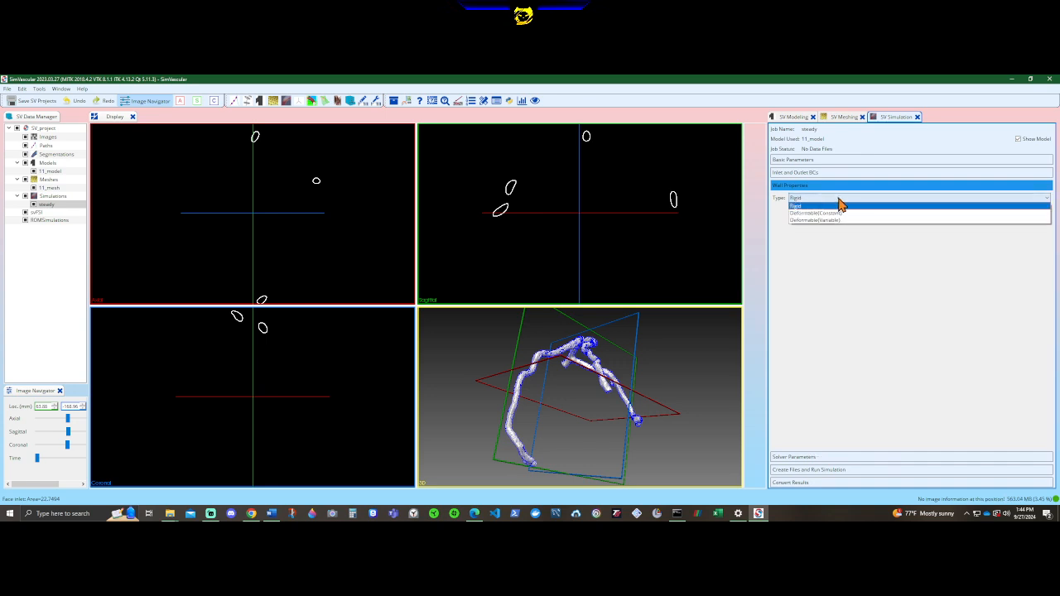
left_click(840, 205)
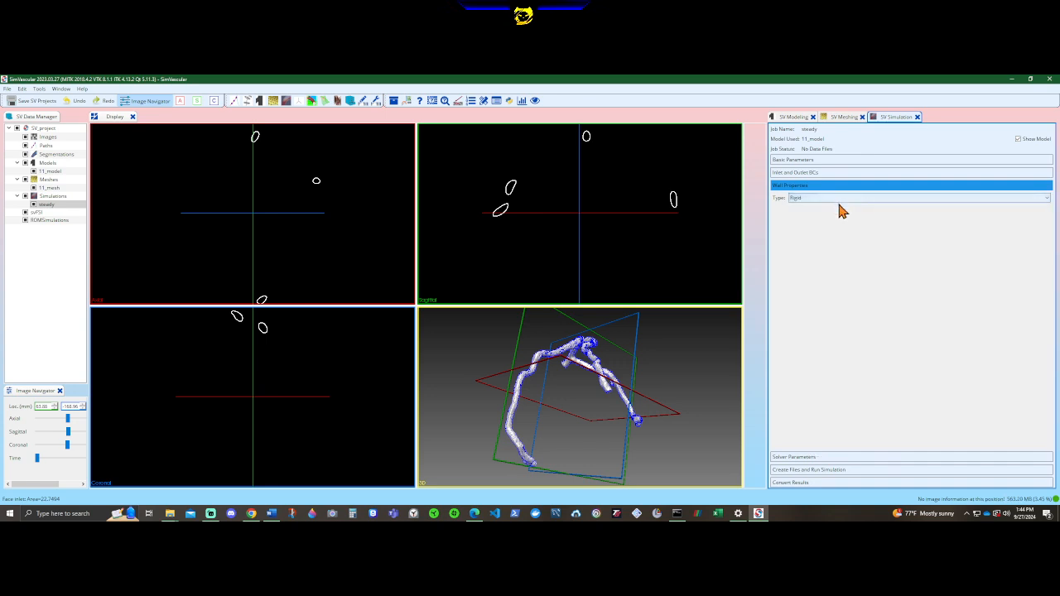
left_click(808, 458)
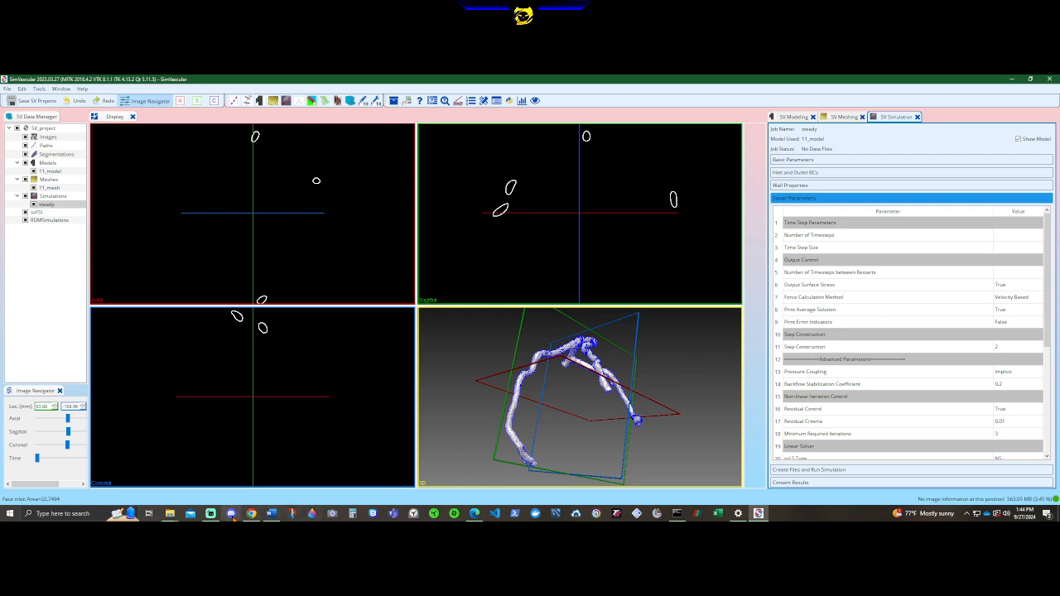
Step: Set the number of timesteps to 100, the time step size to 0.001, and the number of timesteps between restarts to 10
left_click(272, 514)
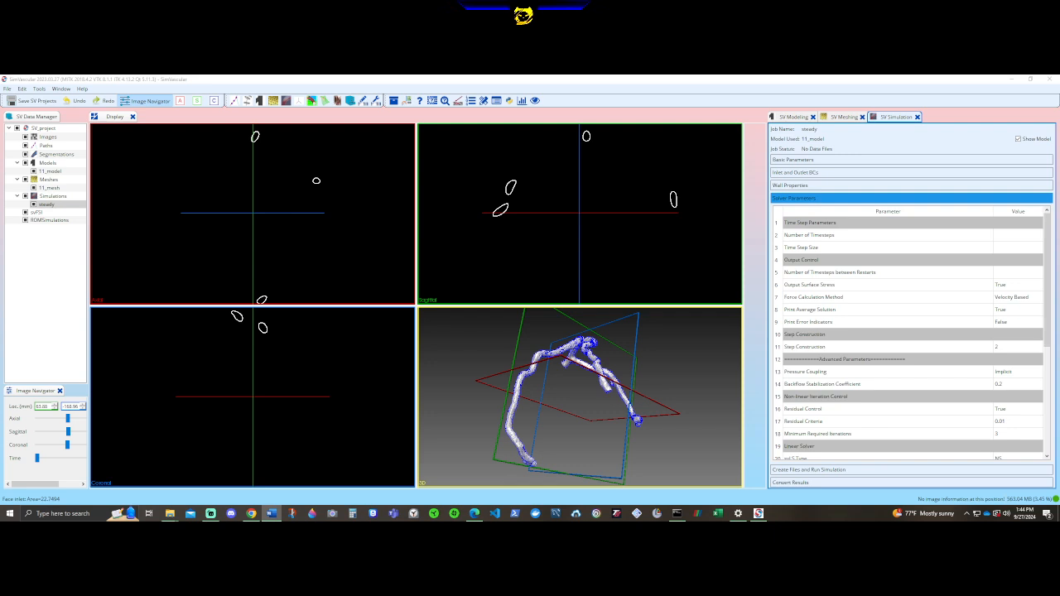
left_click(1008, 236)
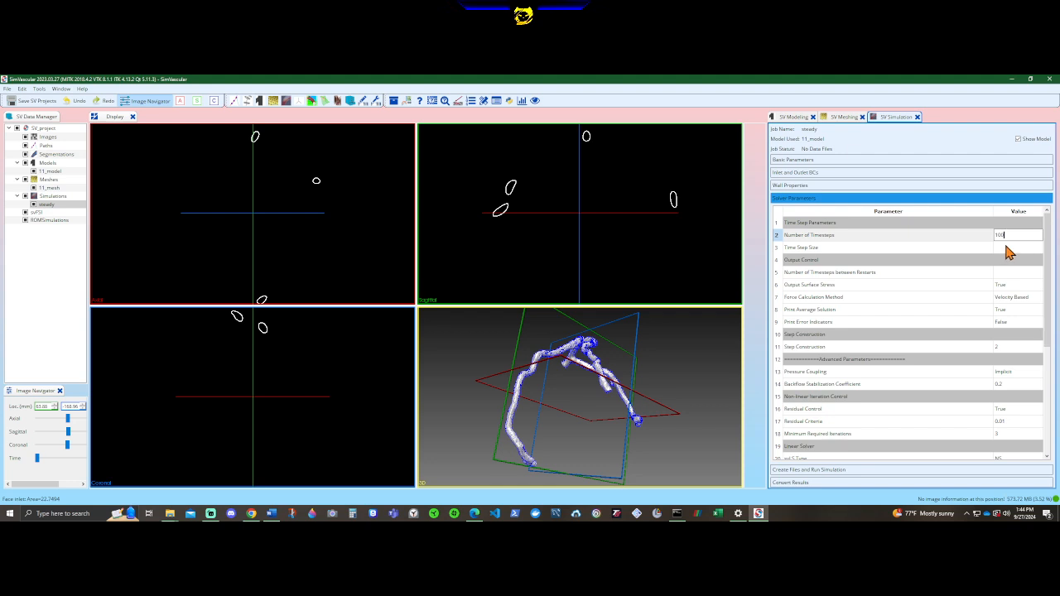
left_click(1005, 247)
left_click(1005, 246)
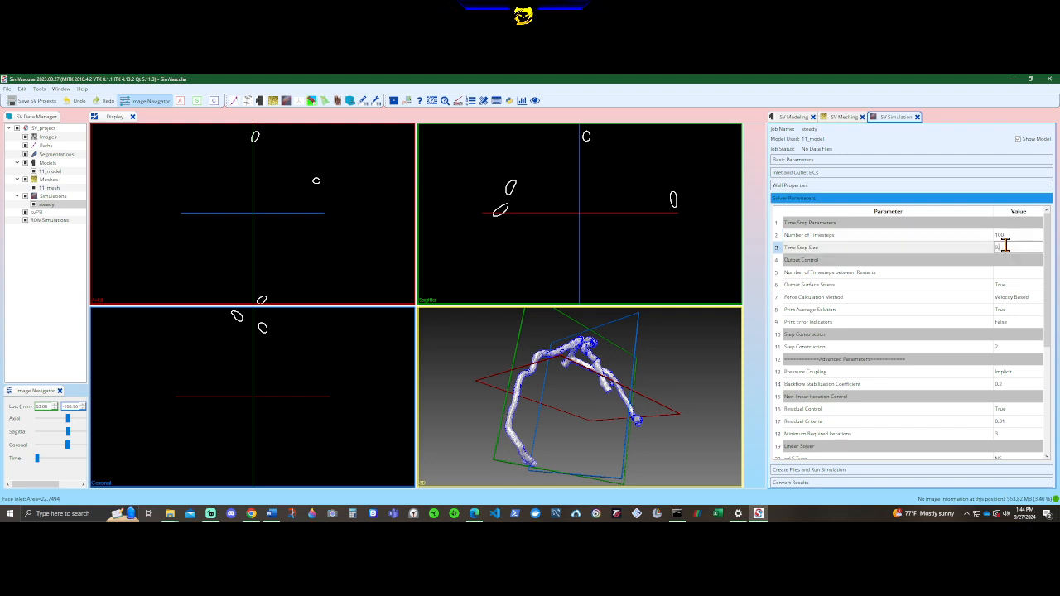
left_click(1012, 273)
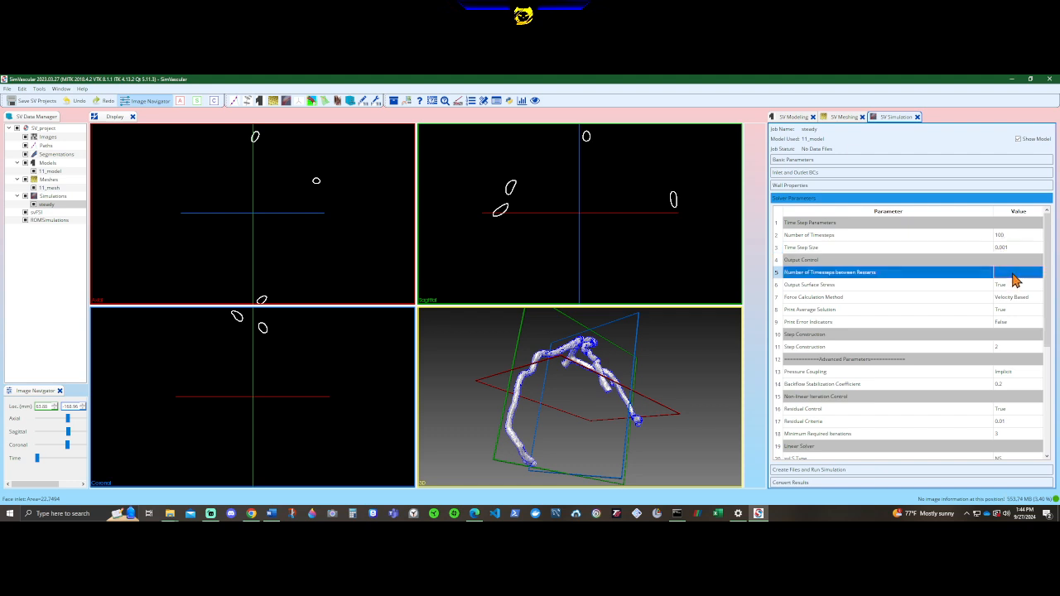
left_click(1012, 272)
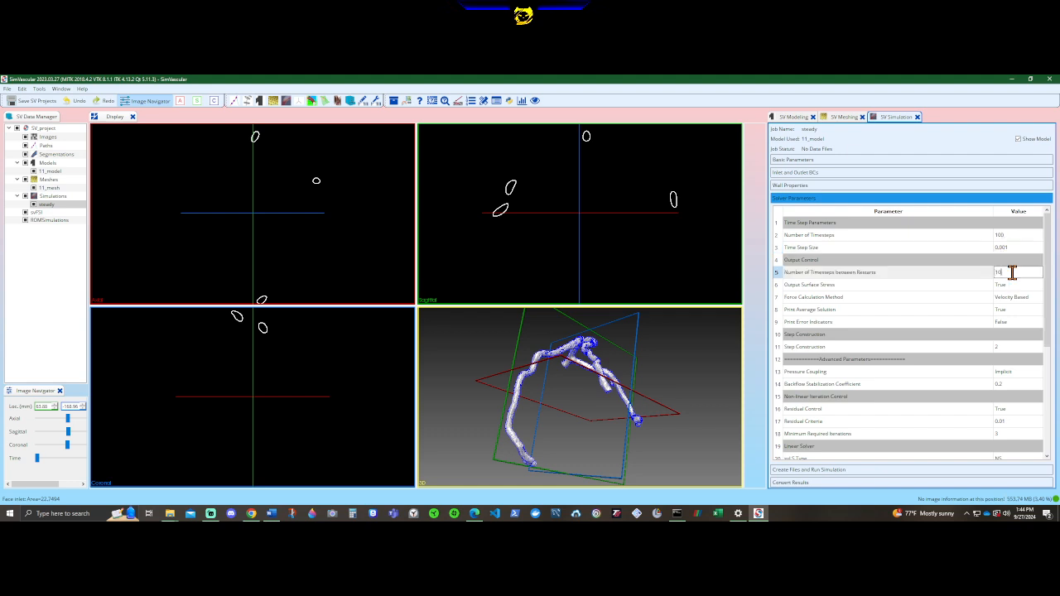
Step: Set the solver's step construction to 4 and its residual criteria to 0.001
double_click(1004, 348)
type("4")
scroll(1003, 345, "down", 2)
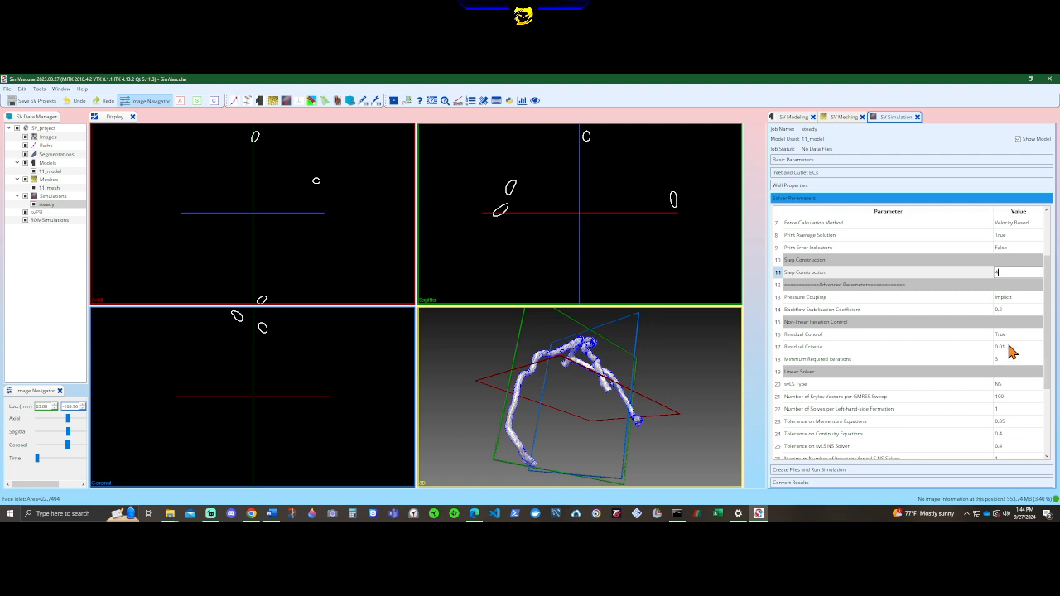
double_click(1009, 346)
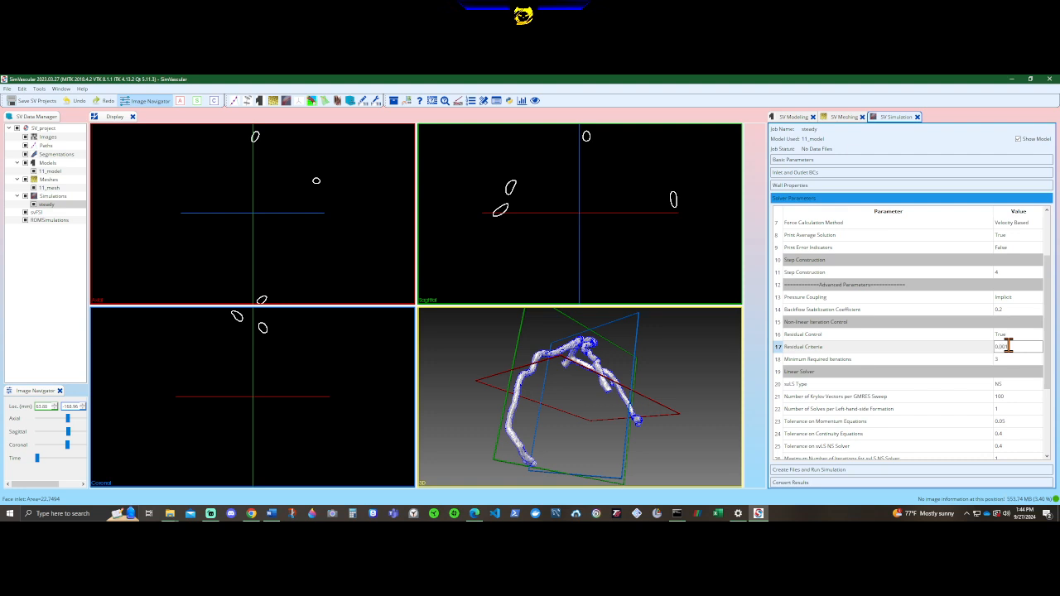
type("0.001")
left_click(982, 349)
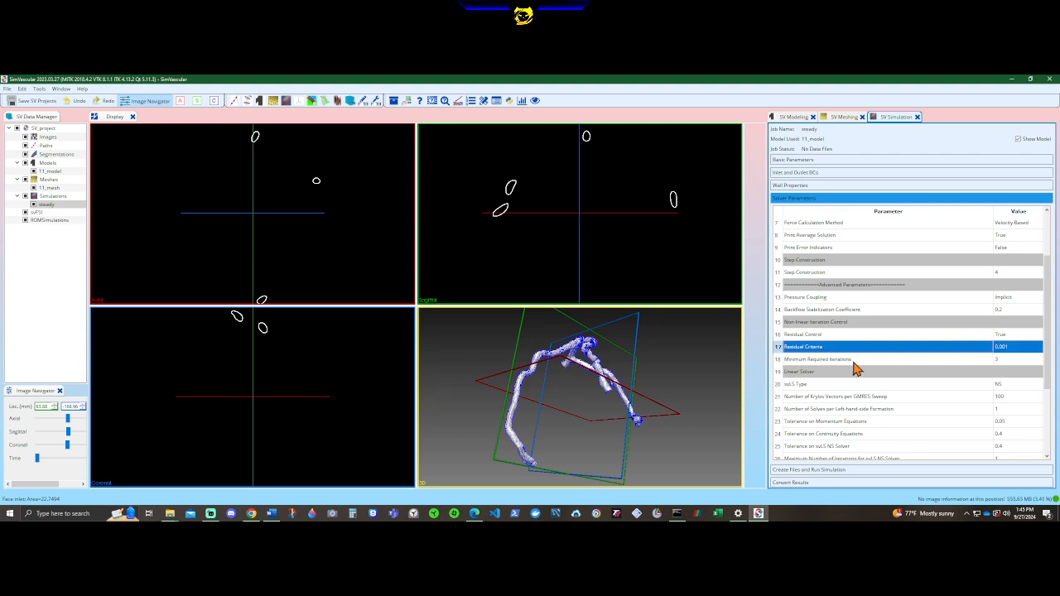
Step: Set the linear solver tolerances to 0.001 for momentum equations, 0.01 for continuity equations, and 0.01 for the svLS NS solver
scroll(944, 378, "down", 3)
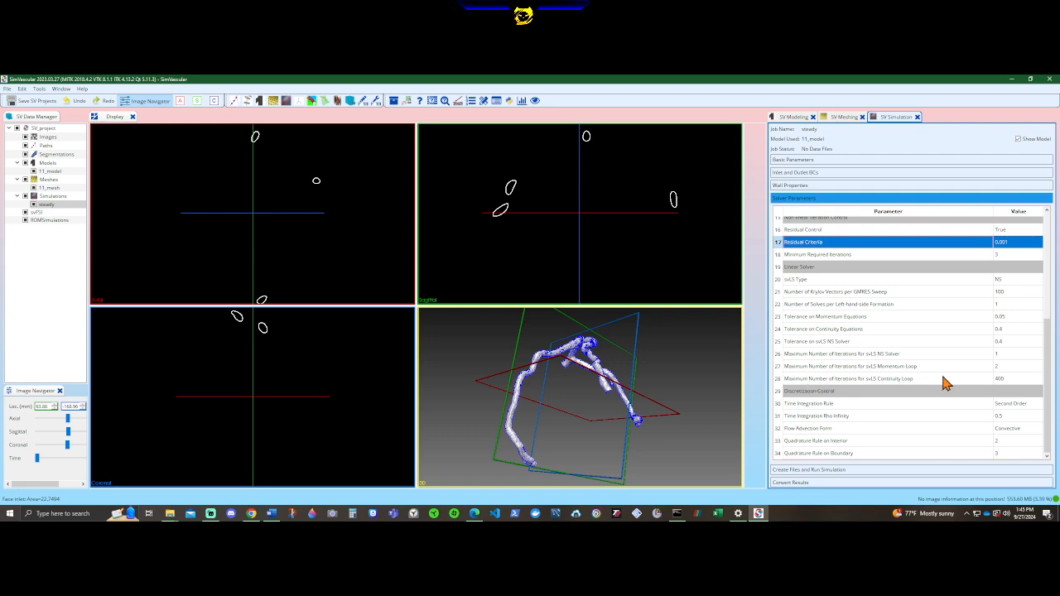
double_click(1007, 317)
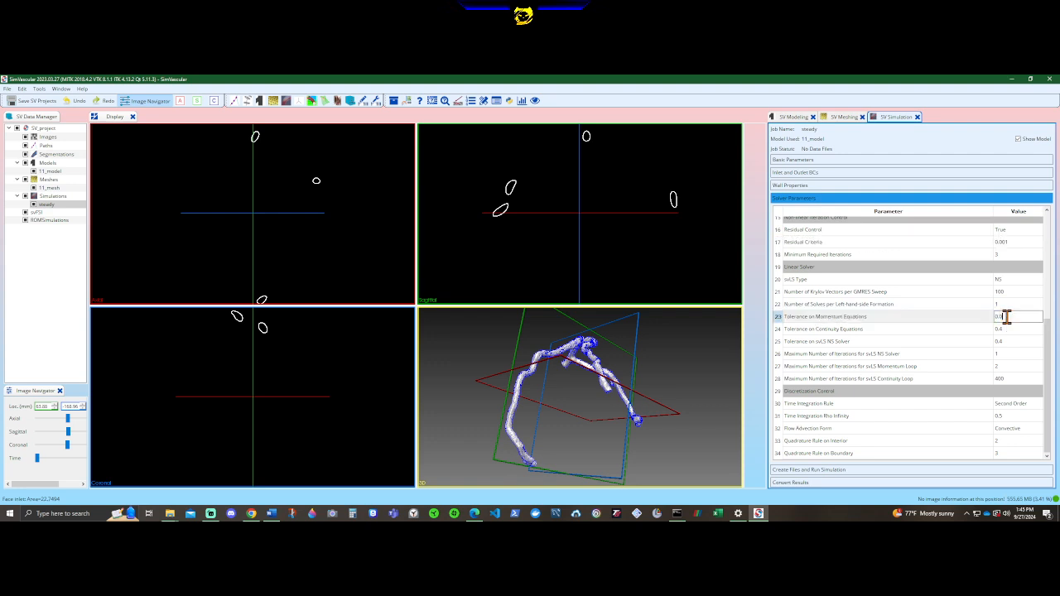
type("0.001")
key("Return")
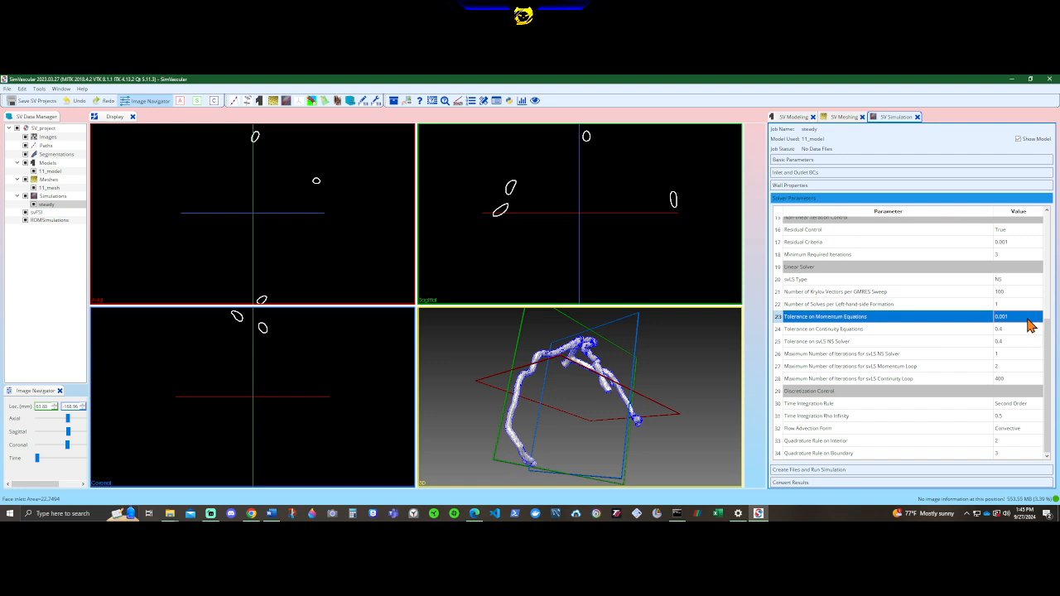
double_click(1017, 328)
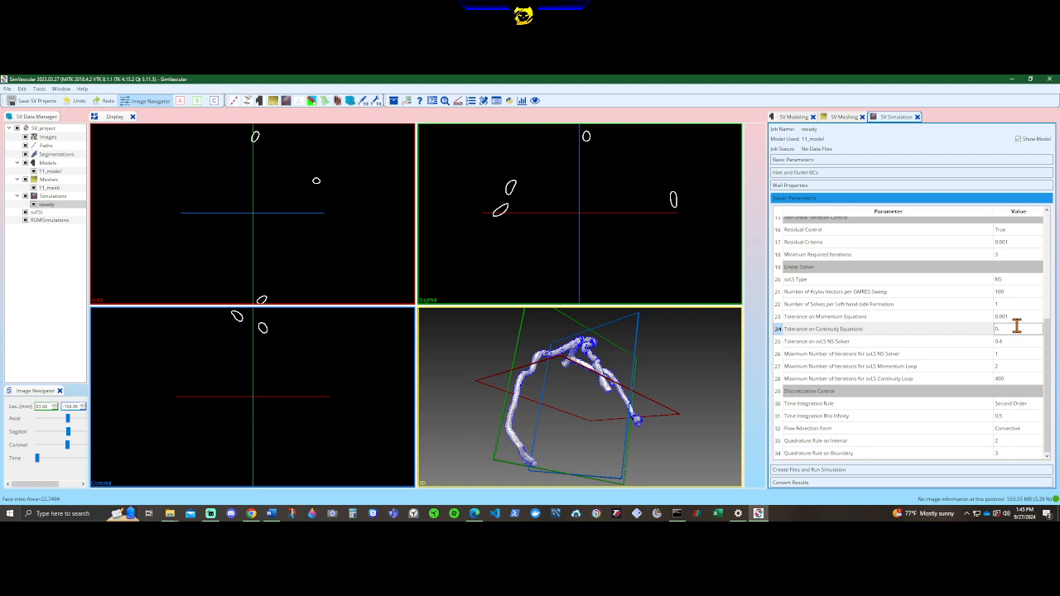
type("0.01")
double_click(1009, 341)
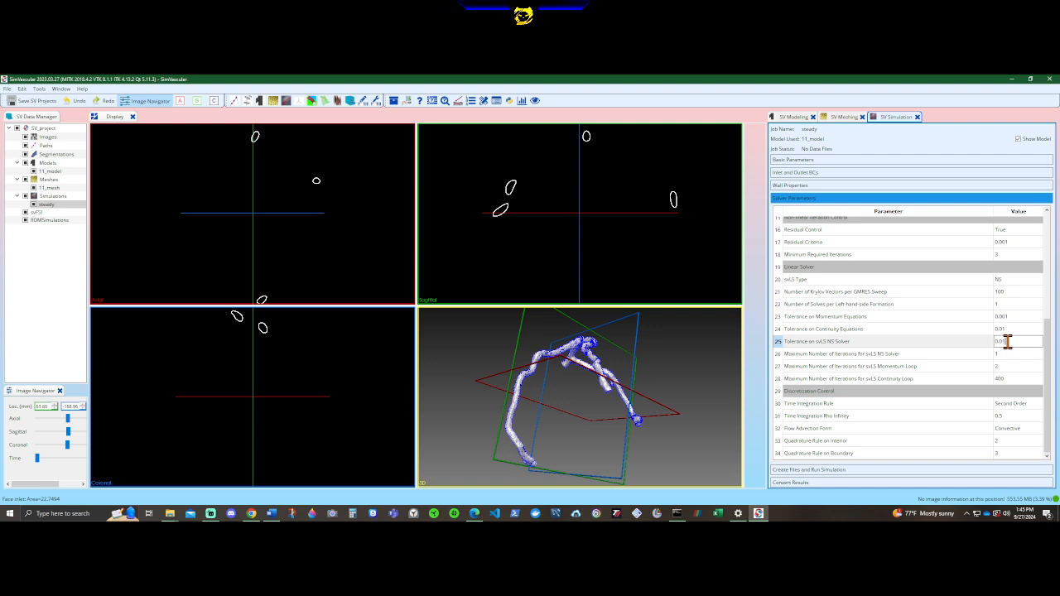
Step: Set the maximum number of iterations to 10 for both the svLS NS solver and the svLS momentum loop
double_click(1008, 355)
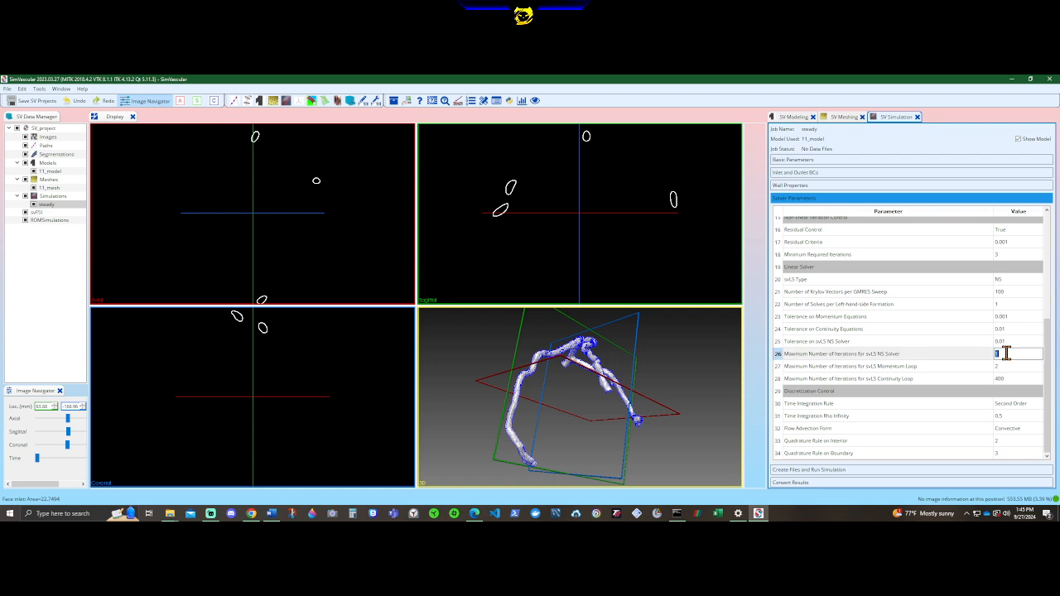
type("10")
double_click(1008, 366)
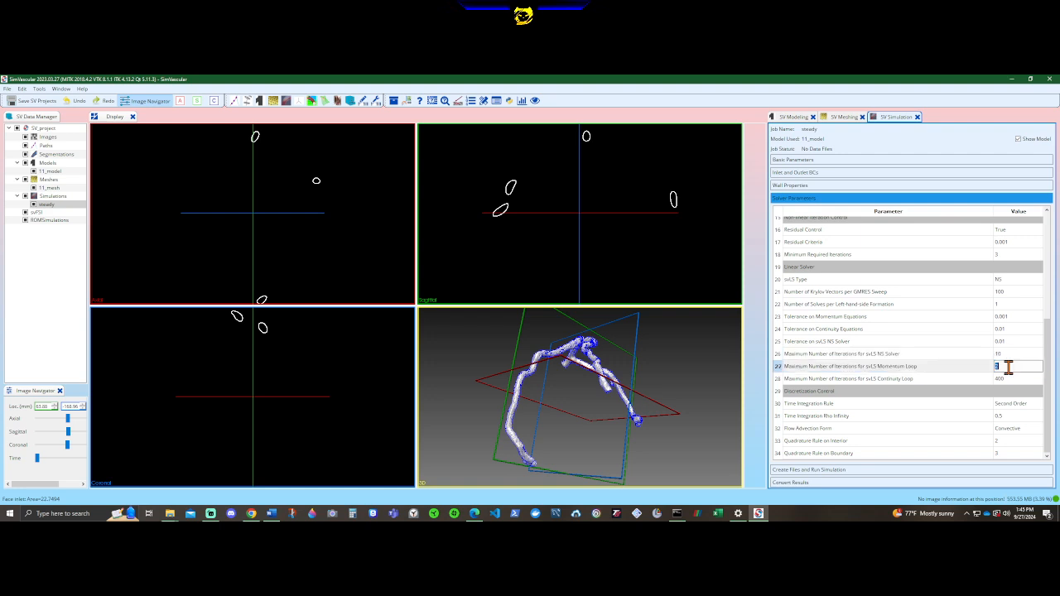
type("10")
key("Return")
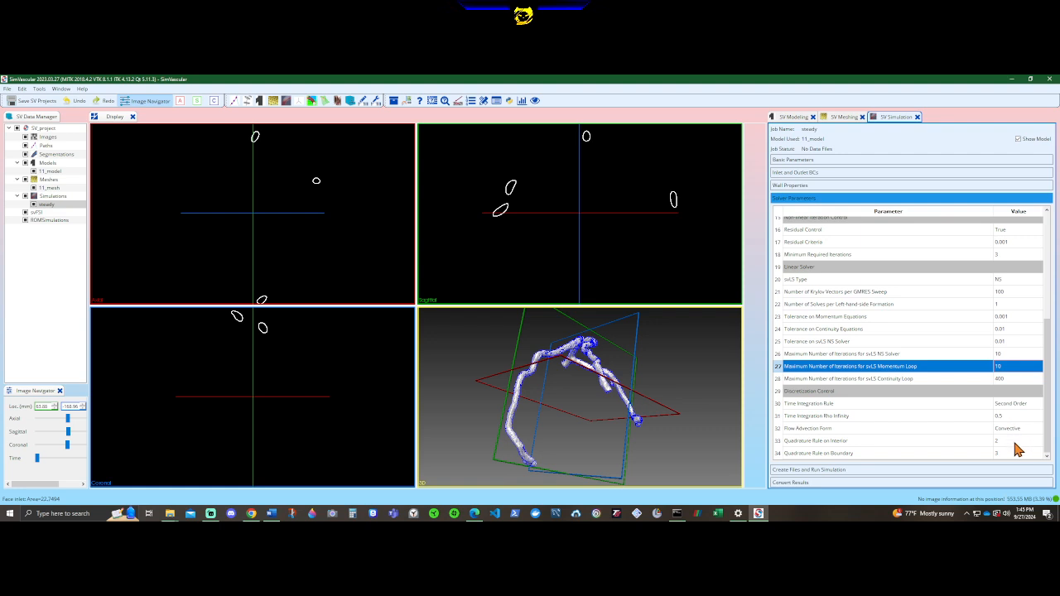
Step: Choose 11_mesh as the simulation mesh and enable MPI with 8 processes
left_click(844, 470)
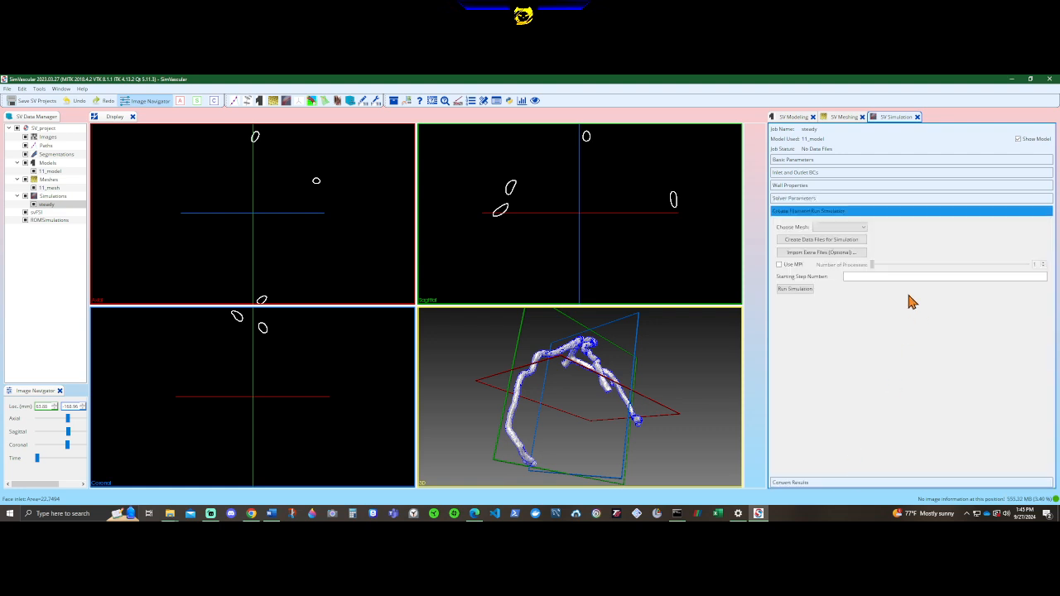
left_click(842, 229)
left_click(841, 236)
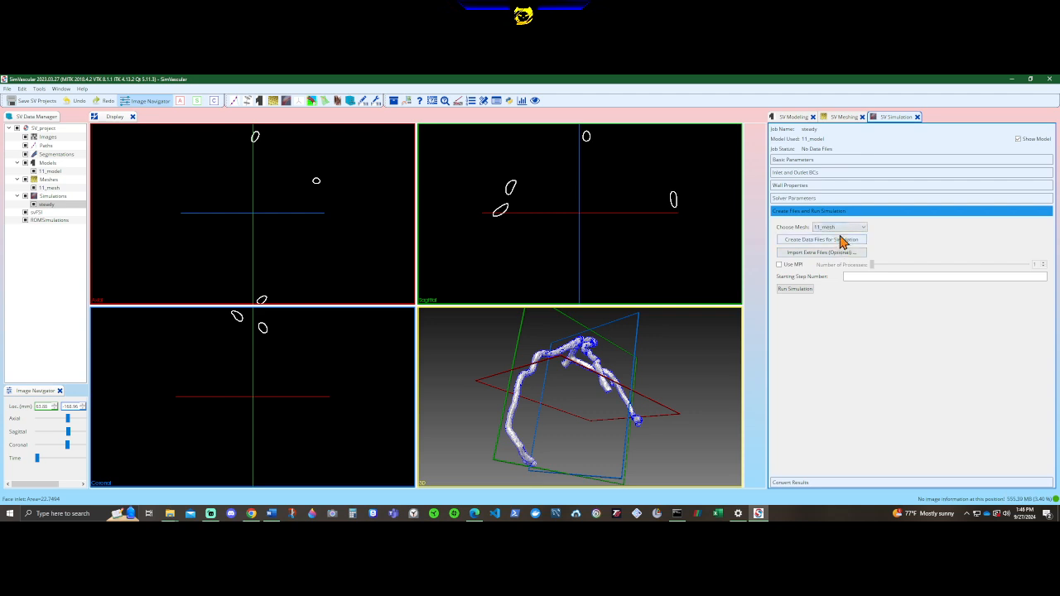
left_click(779, 265)
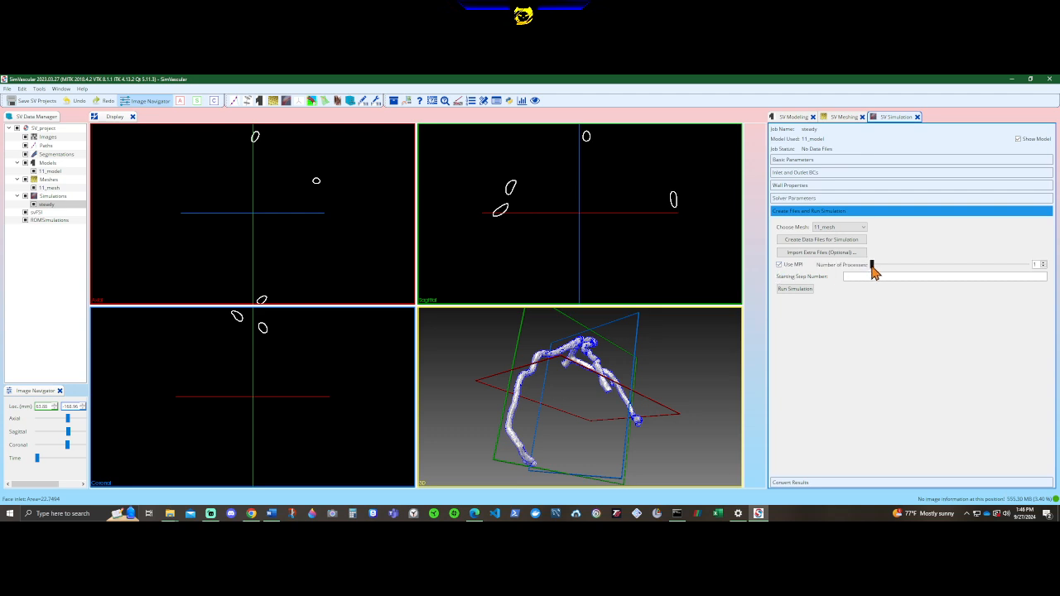
left_click_drag(873, 267, 965, 272)
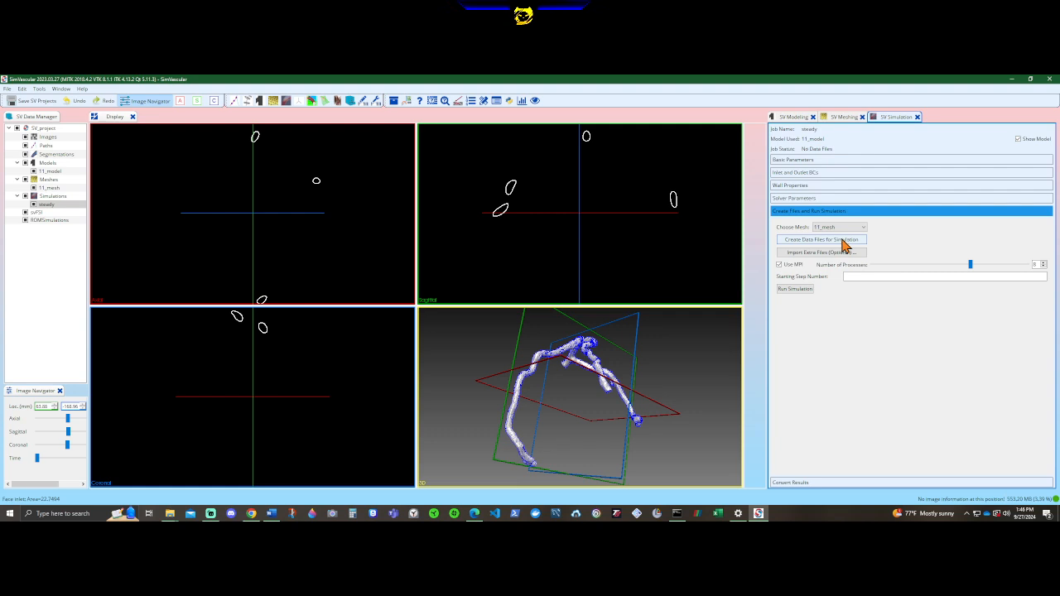
Step: Create the data files for the steady job, reviewing the creation details, and run the simulation
left_click(842, 239)
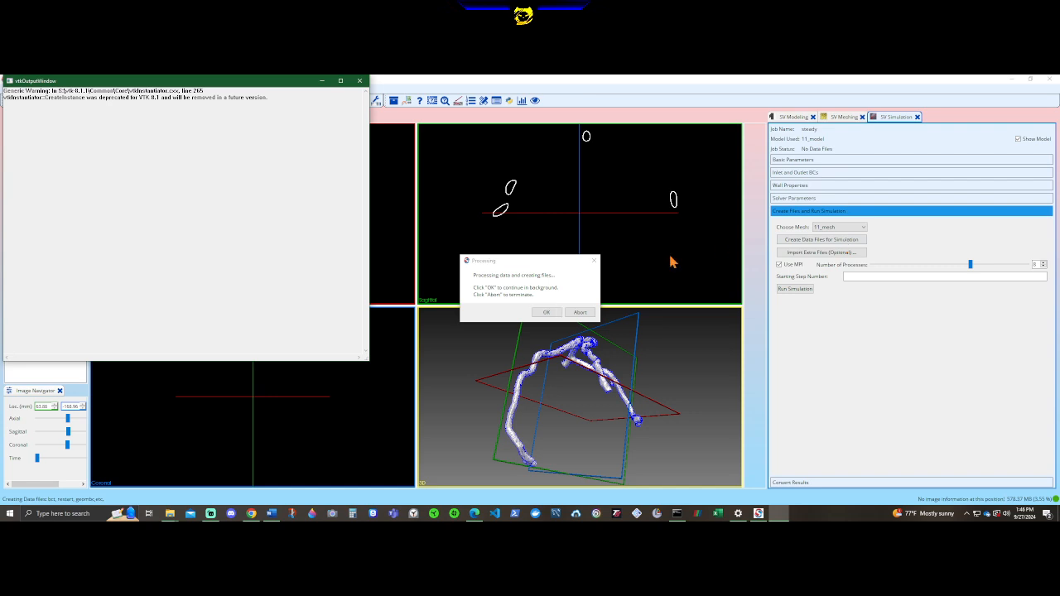
left_click(546, 312)
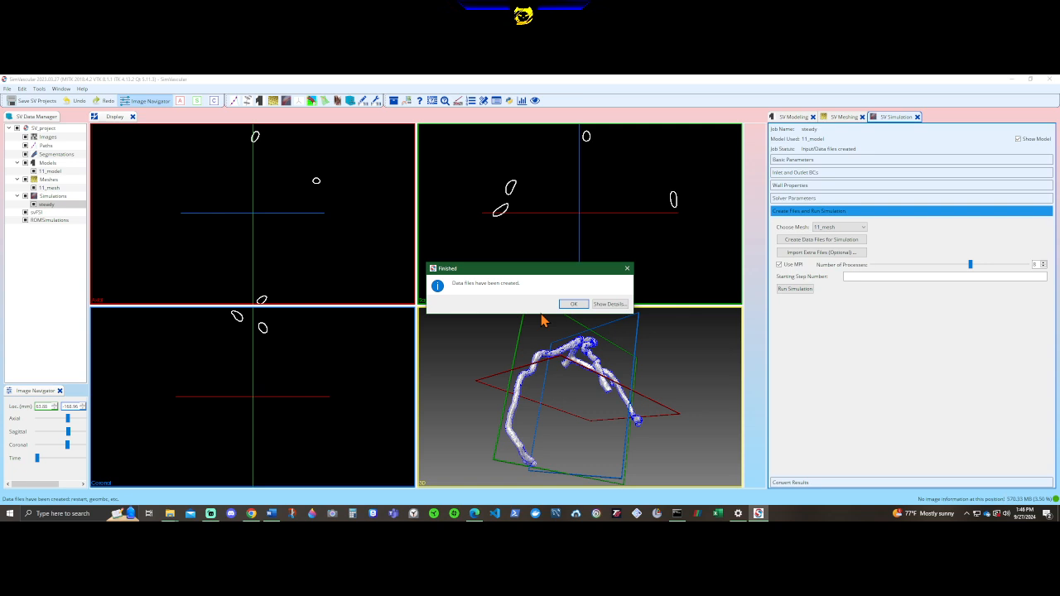
left_click(607, 305)
scroll(603, 340, "down", 3)
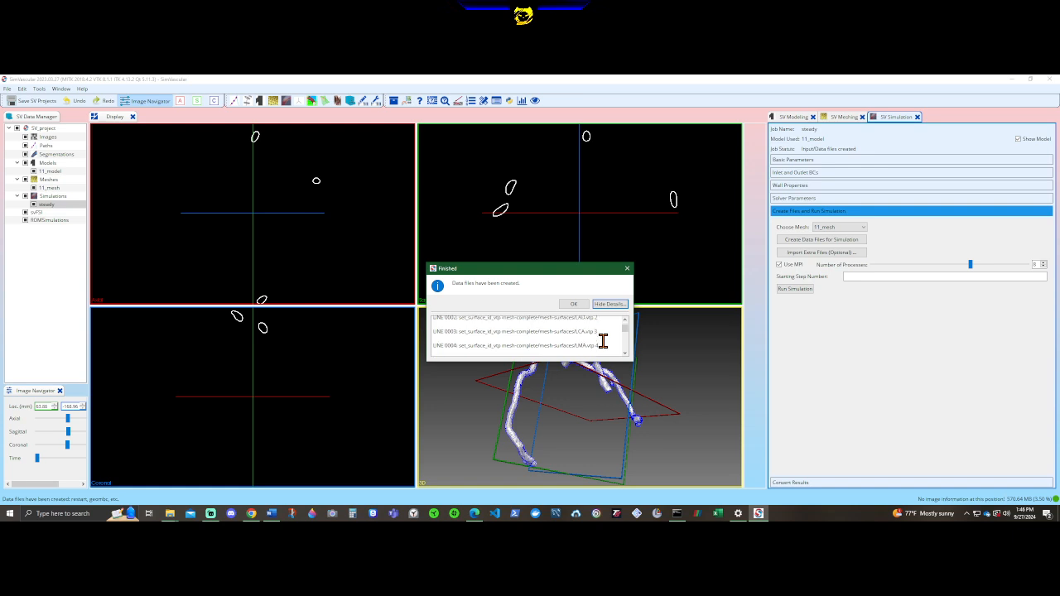
scroll(603, 340, "down", 3)
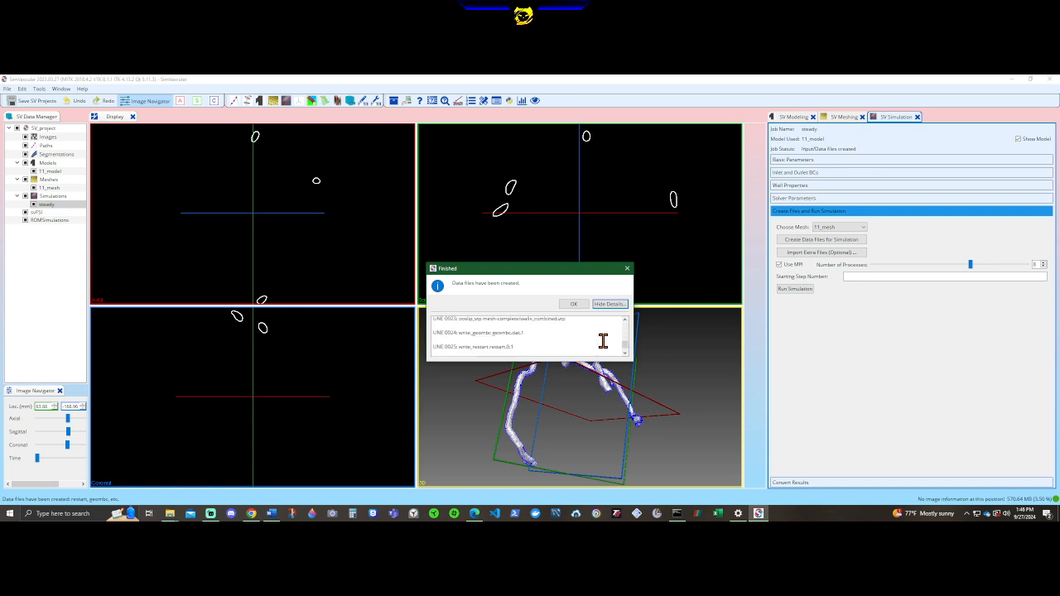
left_click(573, 304)
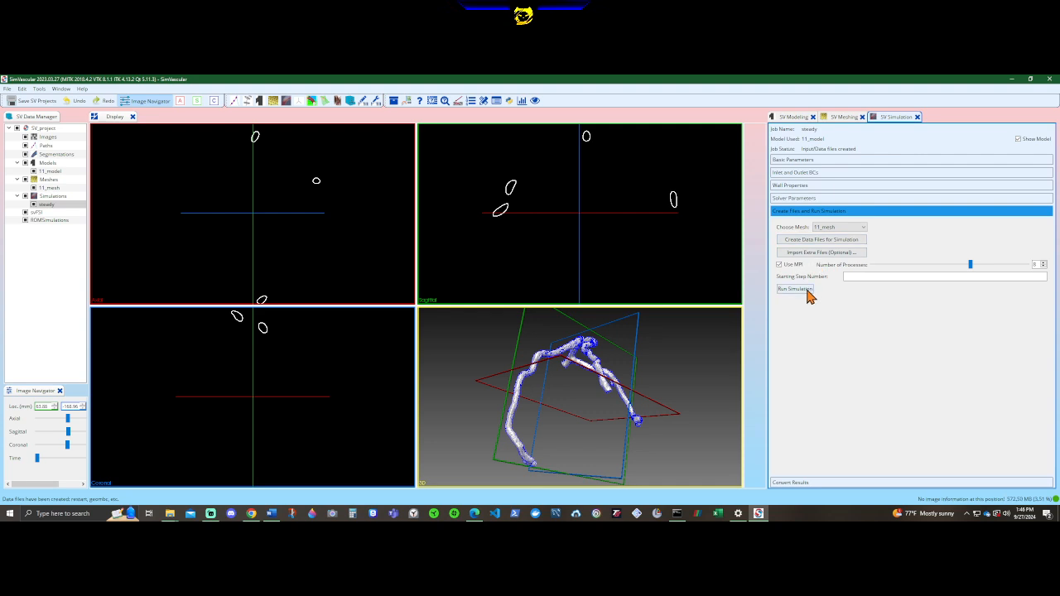
left_click(795, 289)
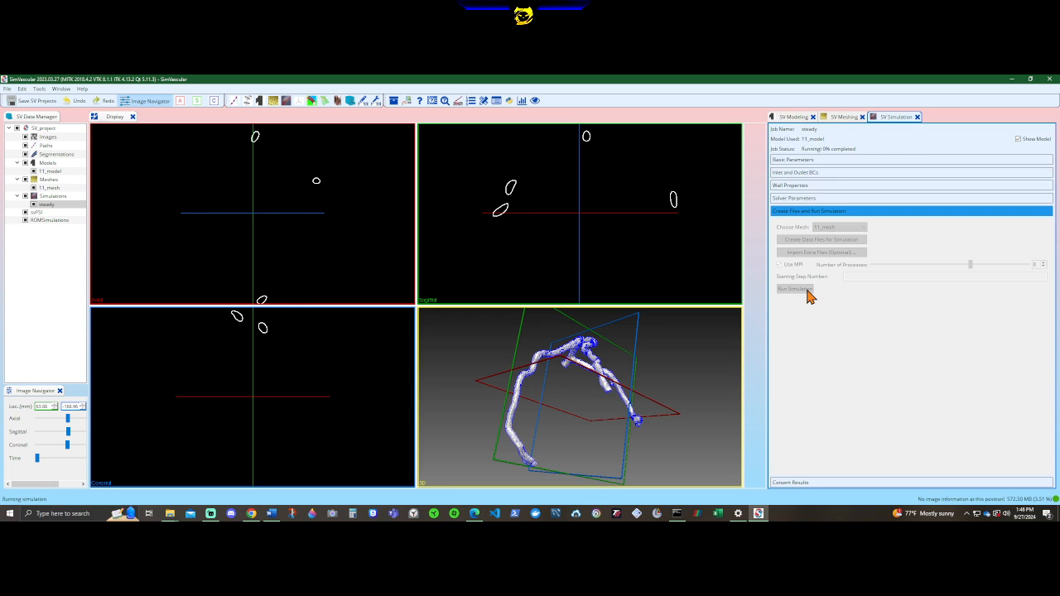